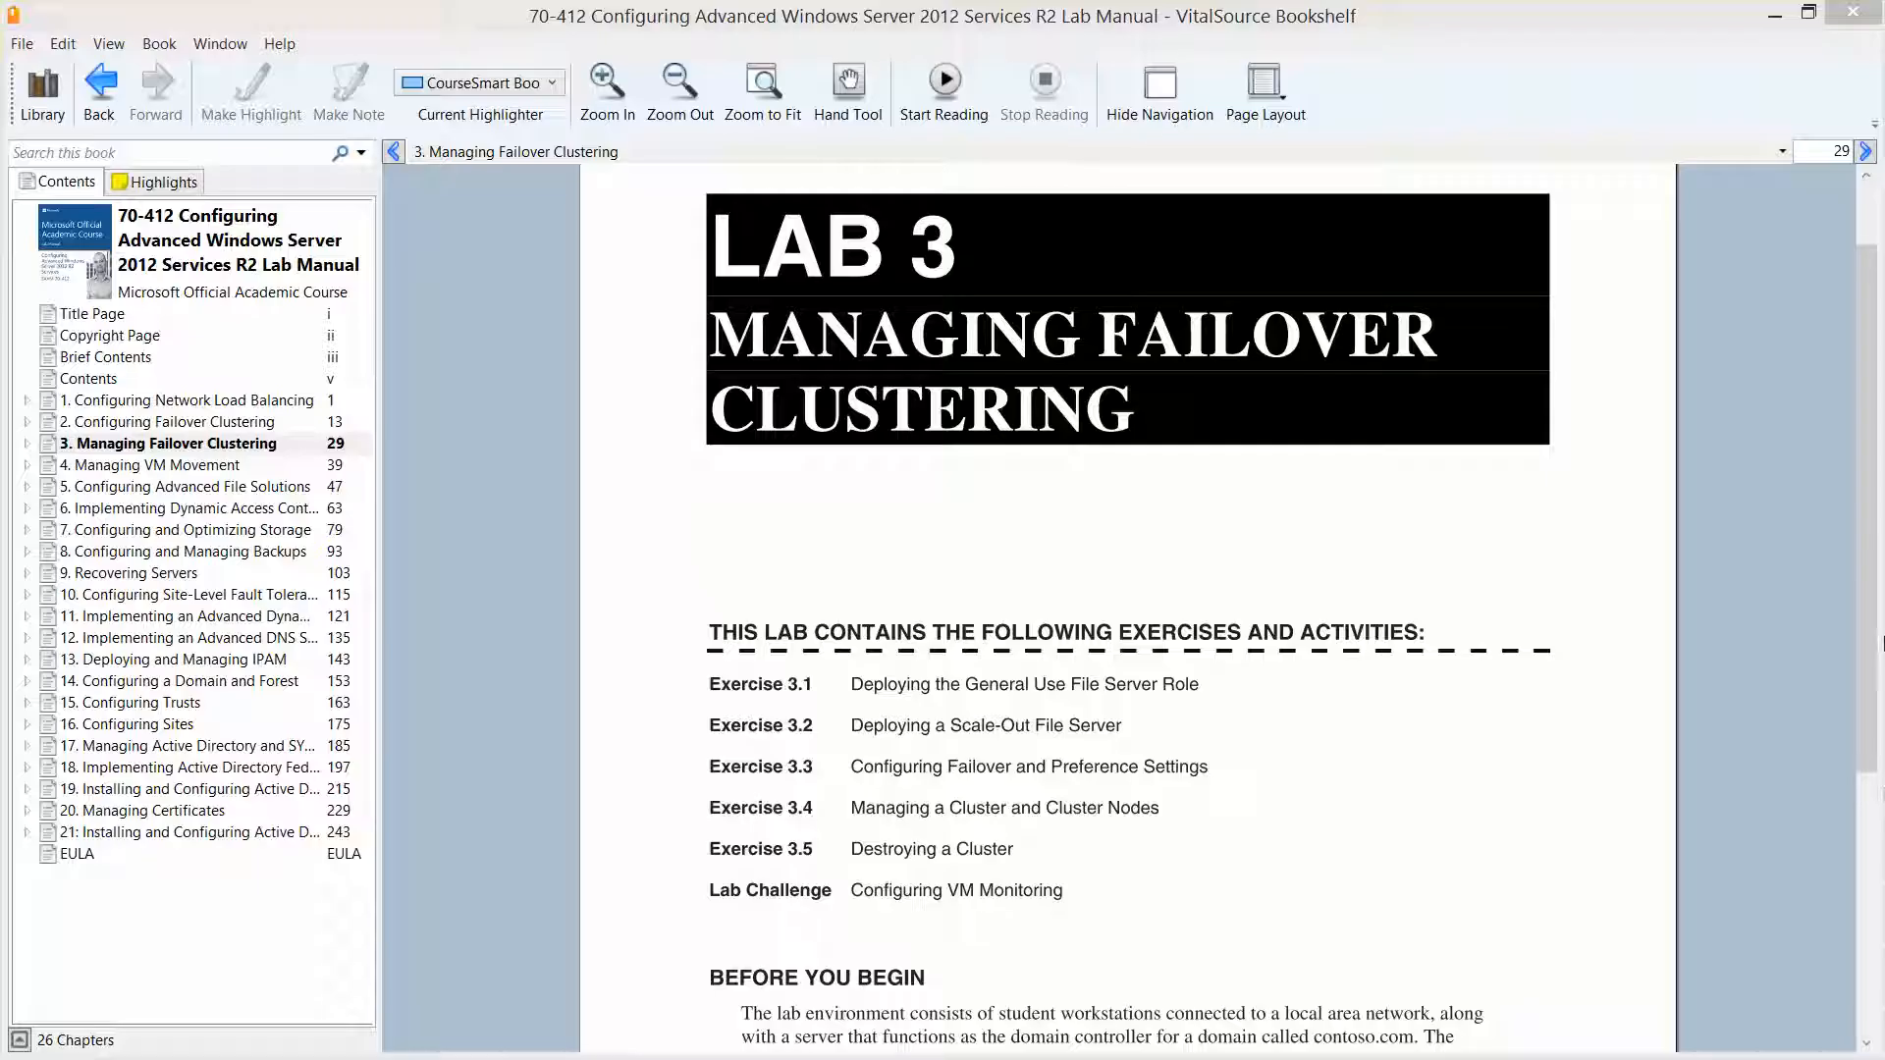
Step: Page through Lab 3 of the manual from page 29 to Exercise 3.1, Deploying the General Use File Server Role, on page 31
mouse_move(1867, 557)
left_mouse_down()
mouse_move(1853, 675)
mouse_move(1857, 568)
left_mouse_up()
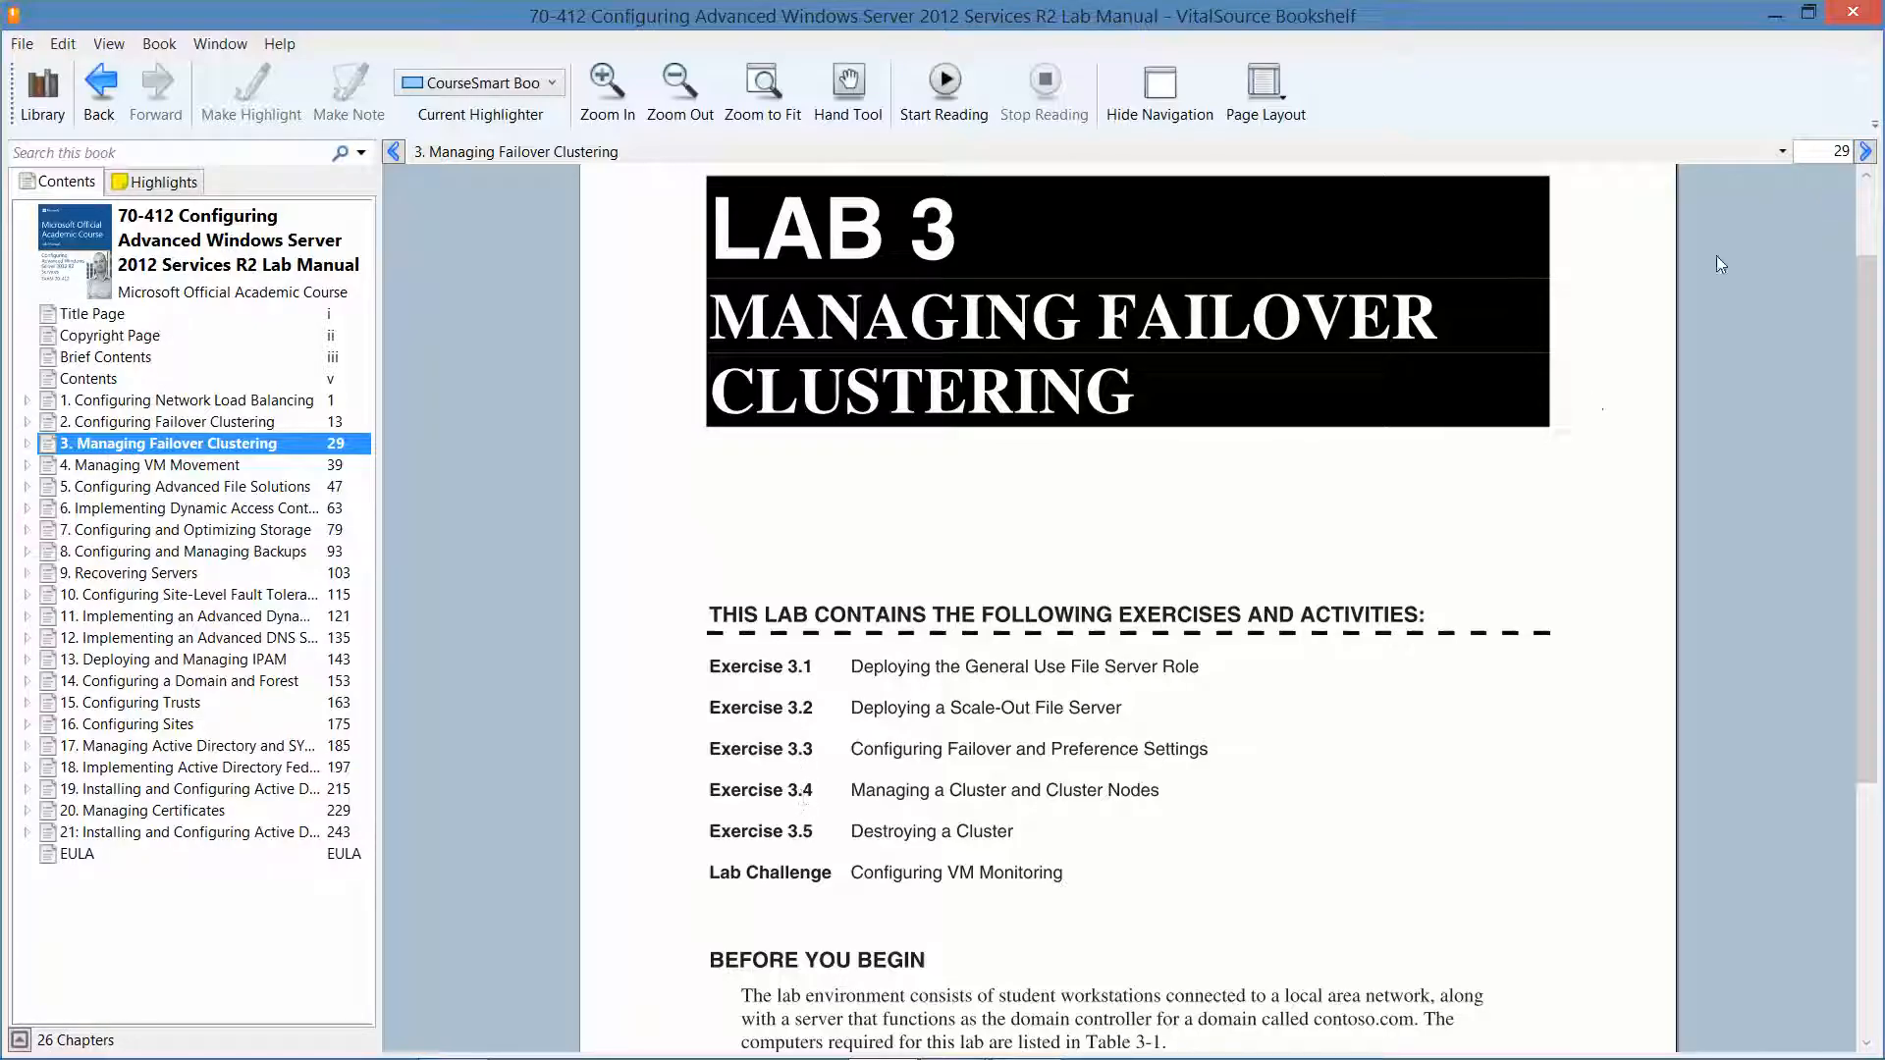
left_click(1866, 151)
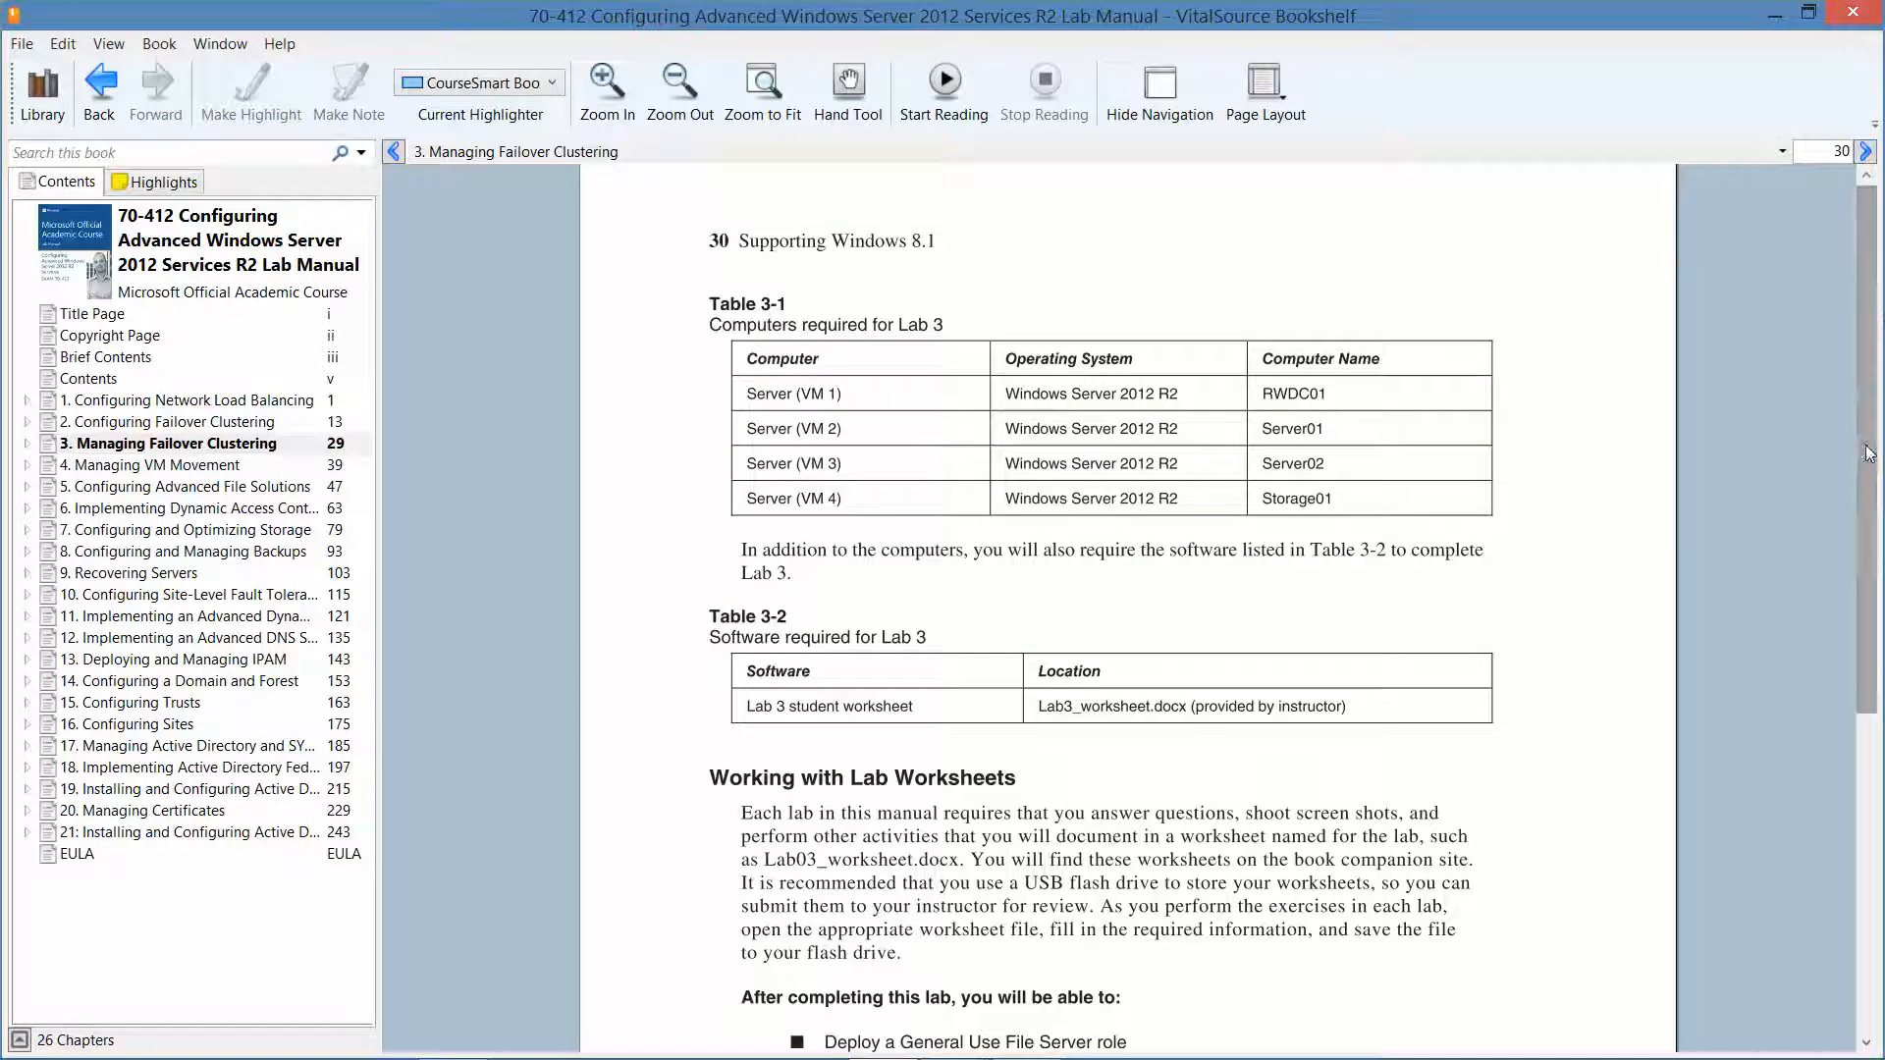
scroll(1880, 684, "down", 4)
left_click_drag(1877, 684, 1867, 294)
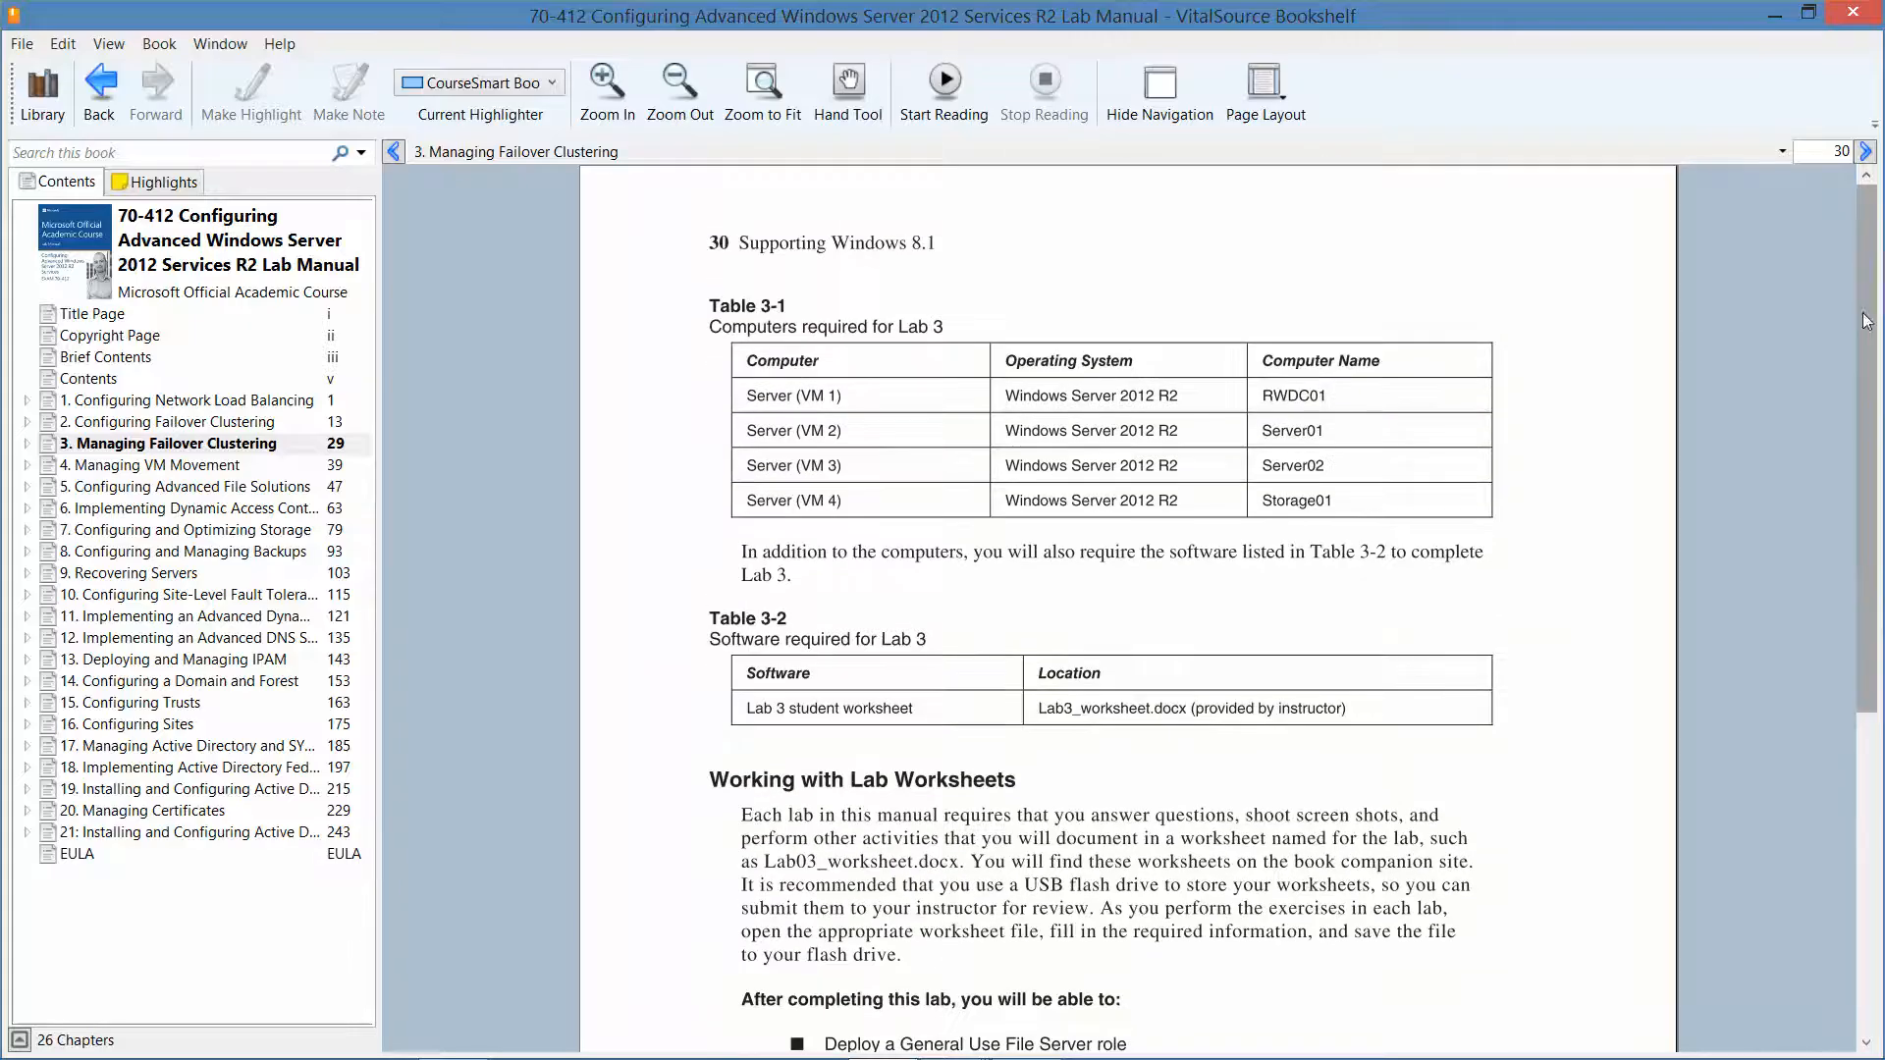
left_click(1866, 152)
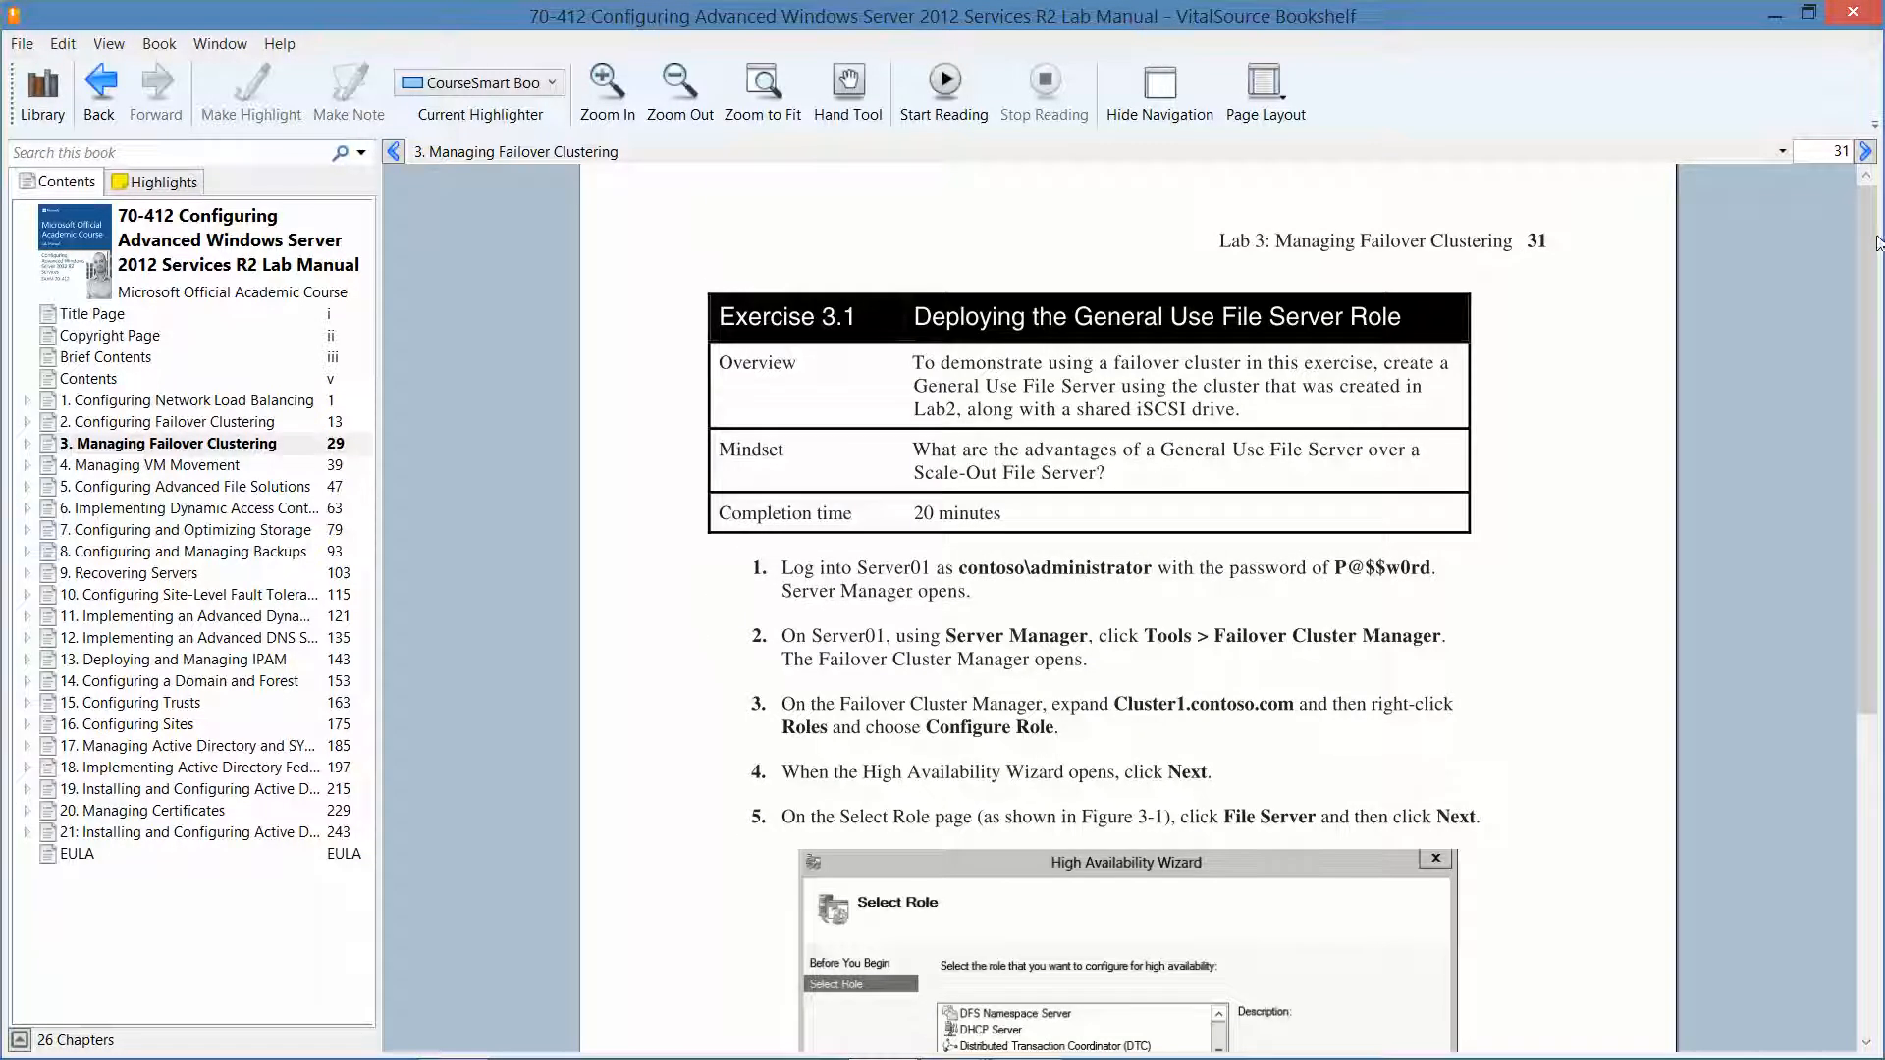
left_click_drag(1878, 241, 1875, 296)
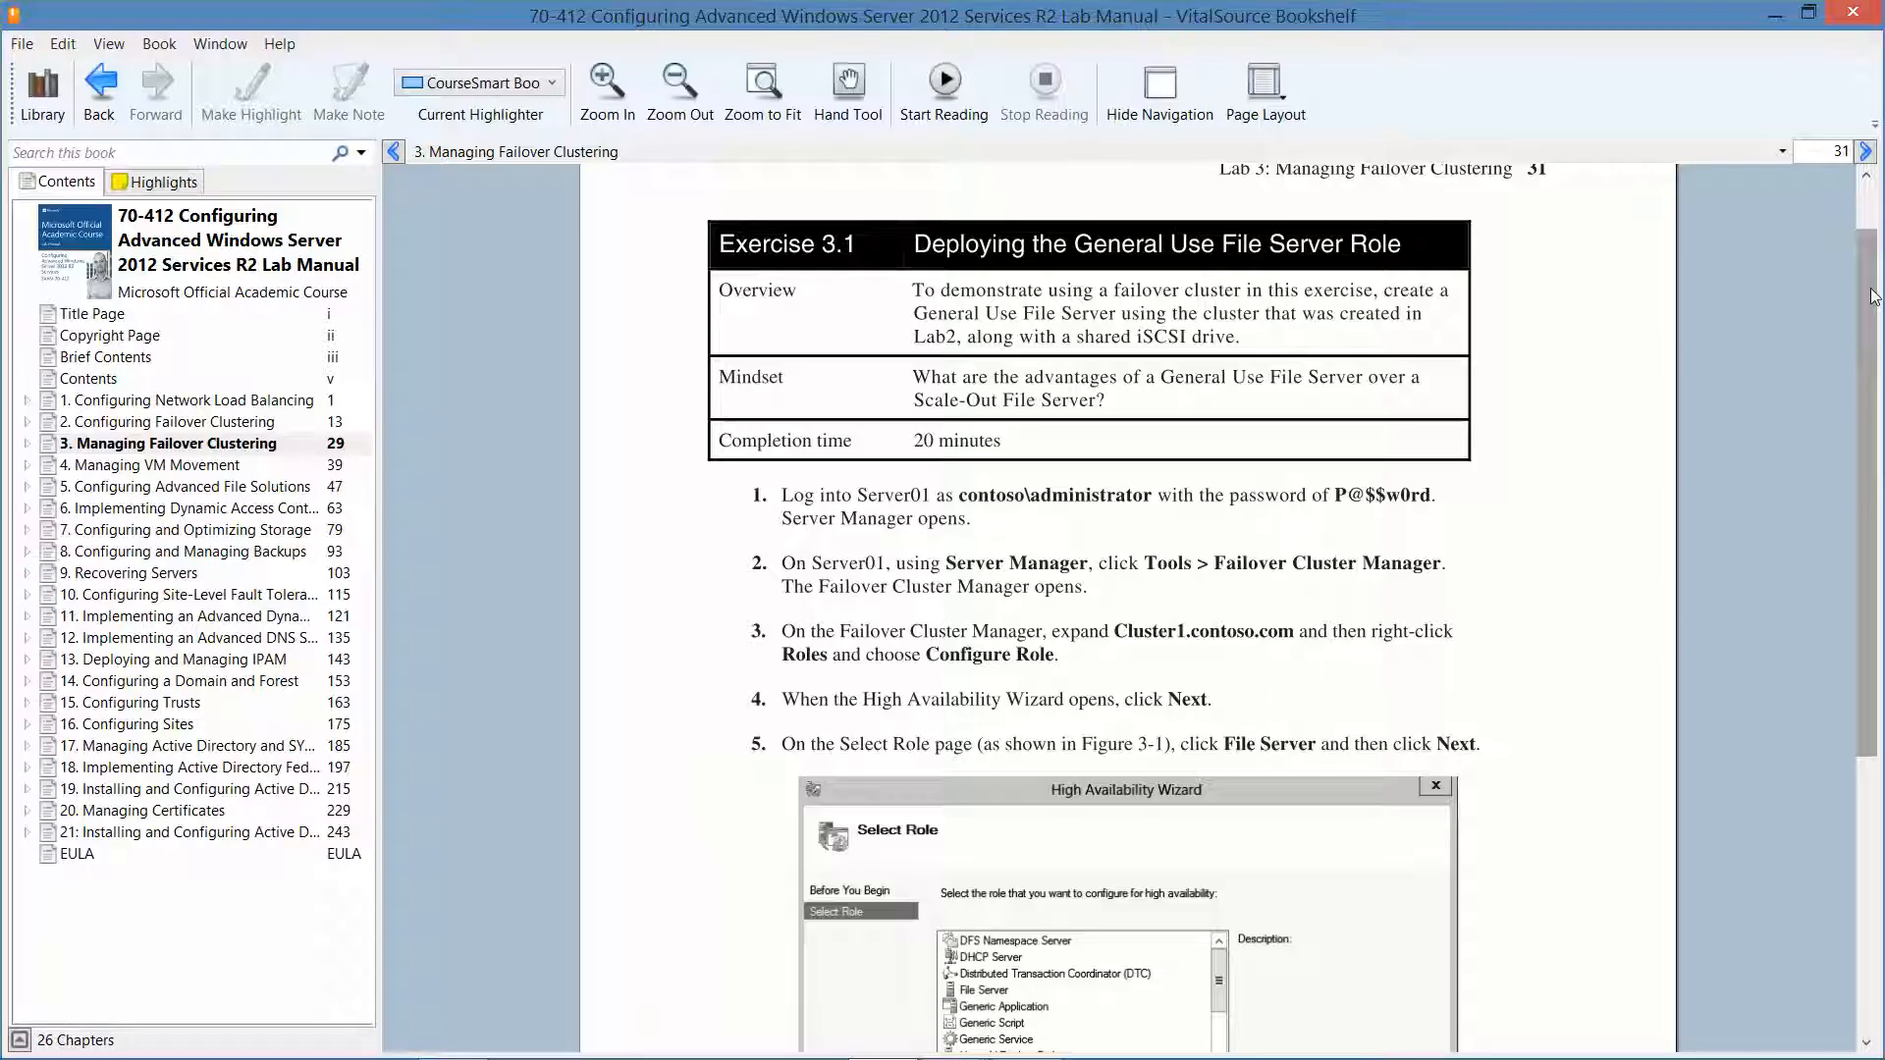
Step: Switch to the Server01 virtual machine connection and minimize the lab manual behind it
mouse_move(931, 1043)
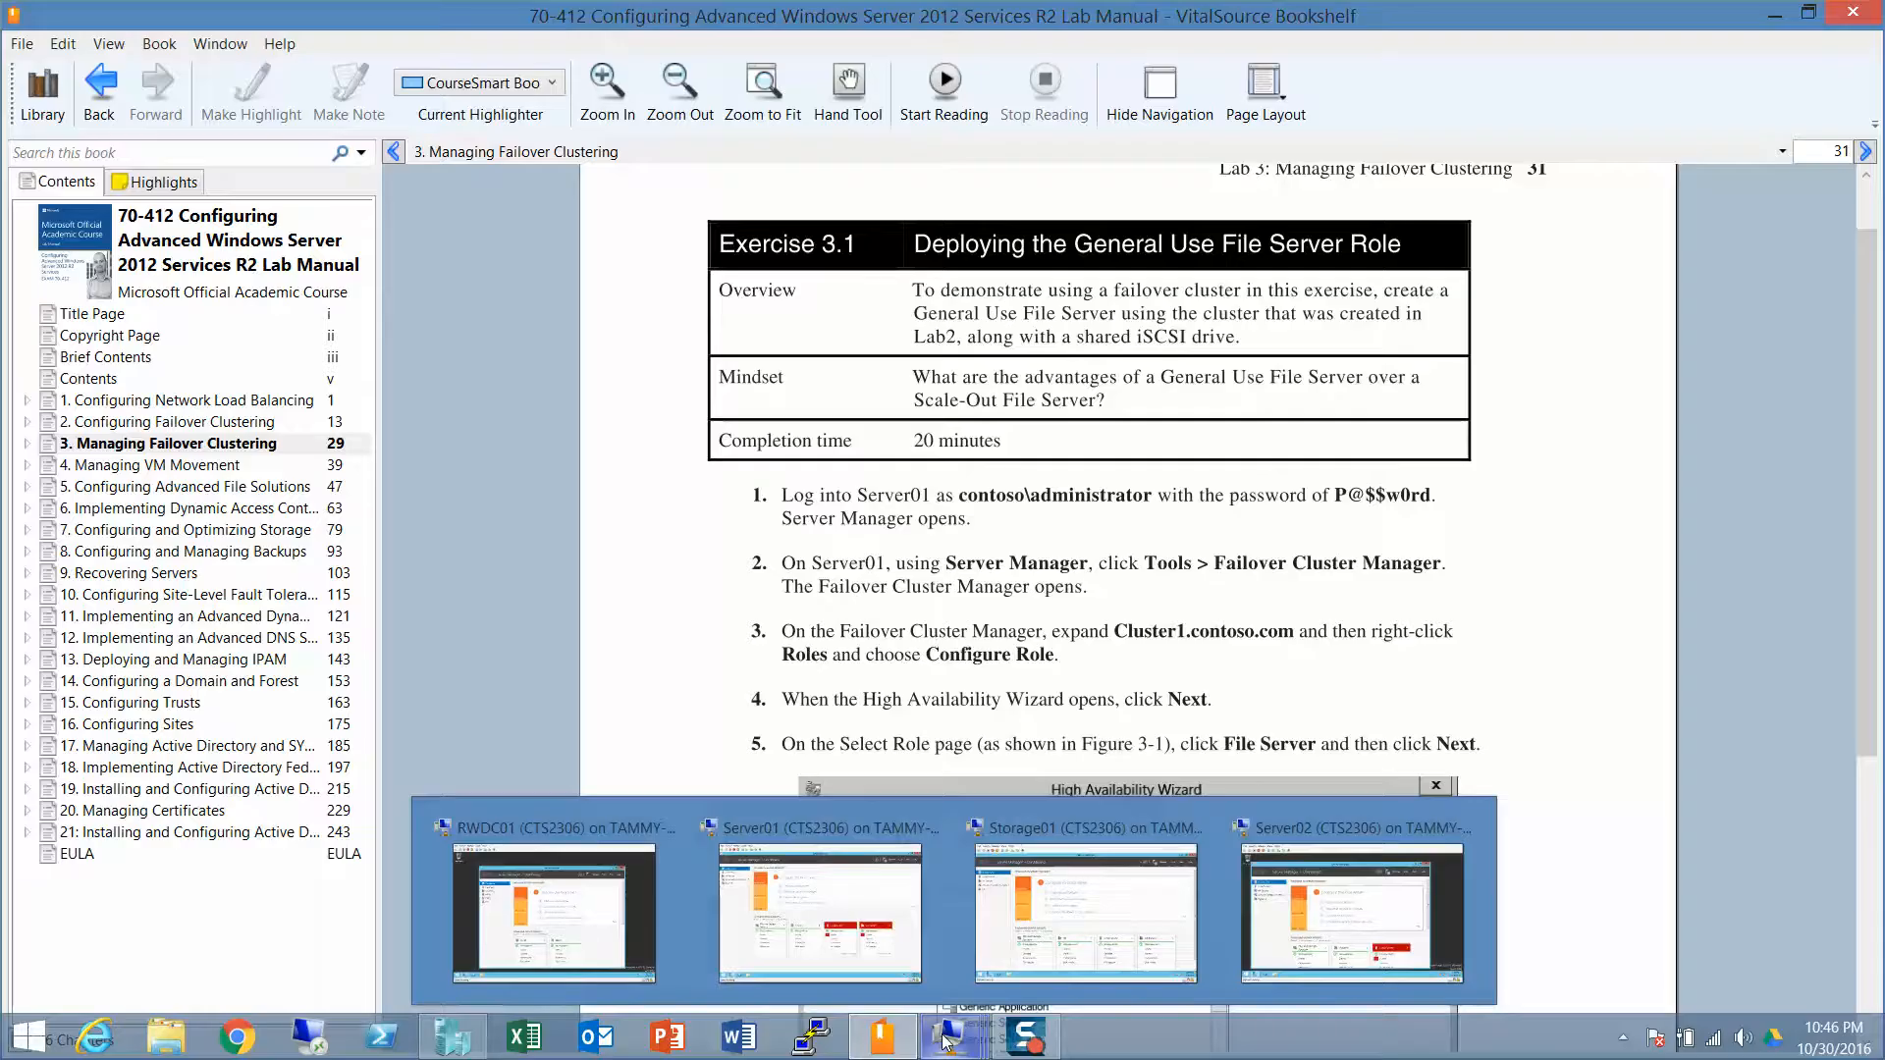
mouse_move(877, 932)
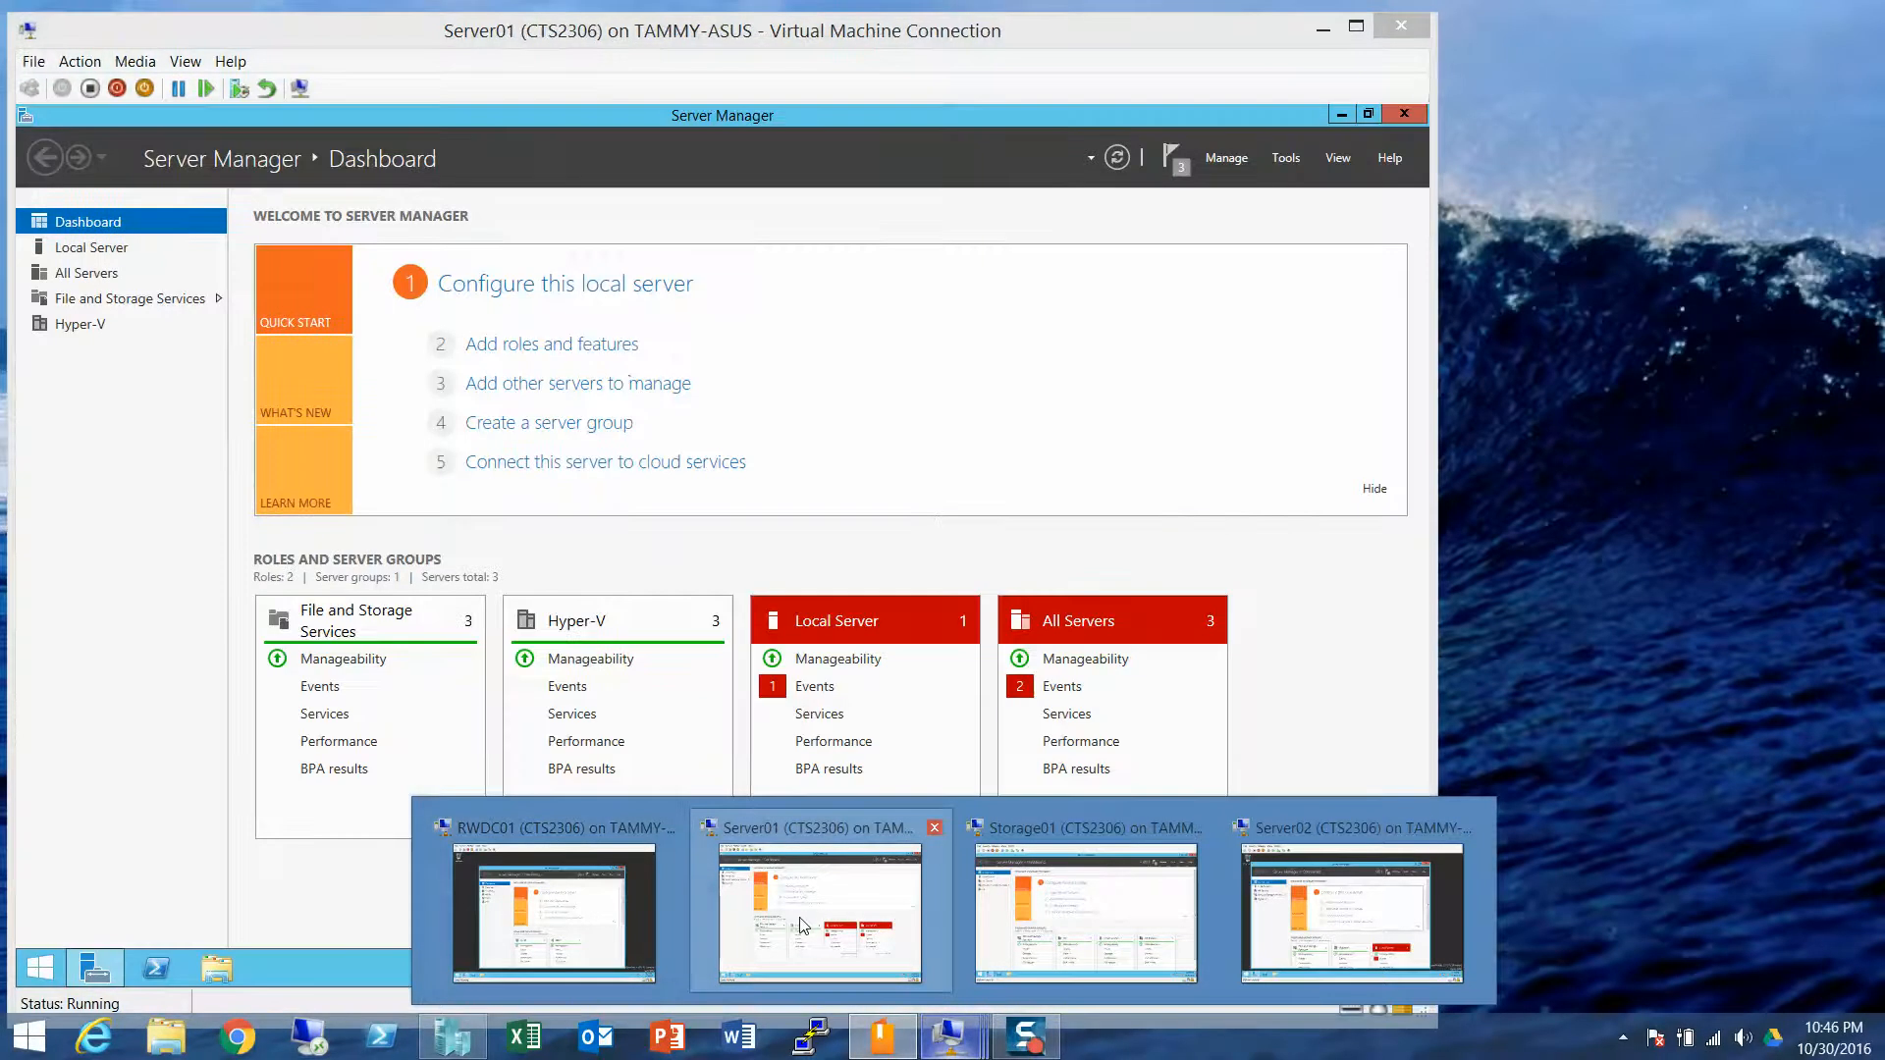
mouse_move(1015, 910)
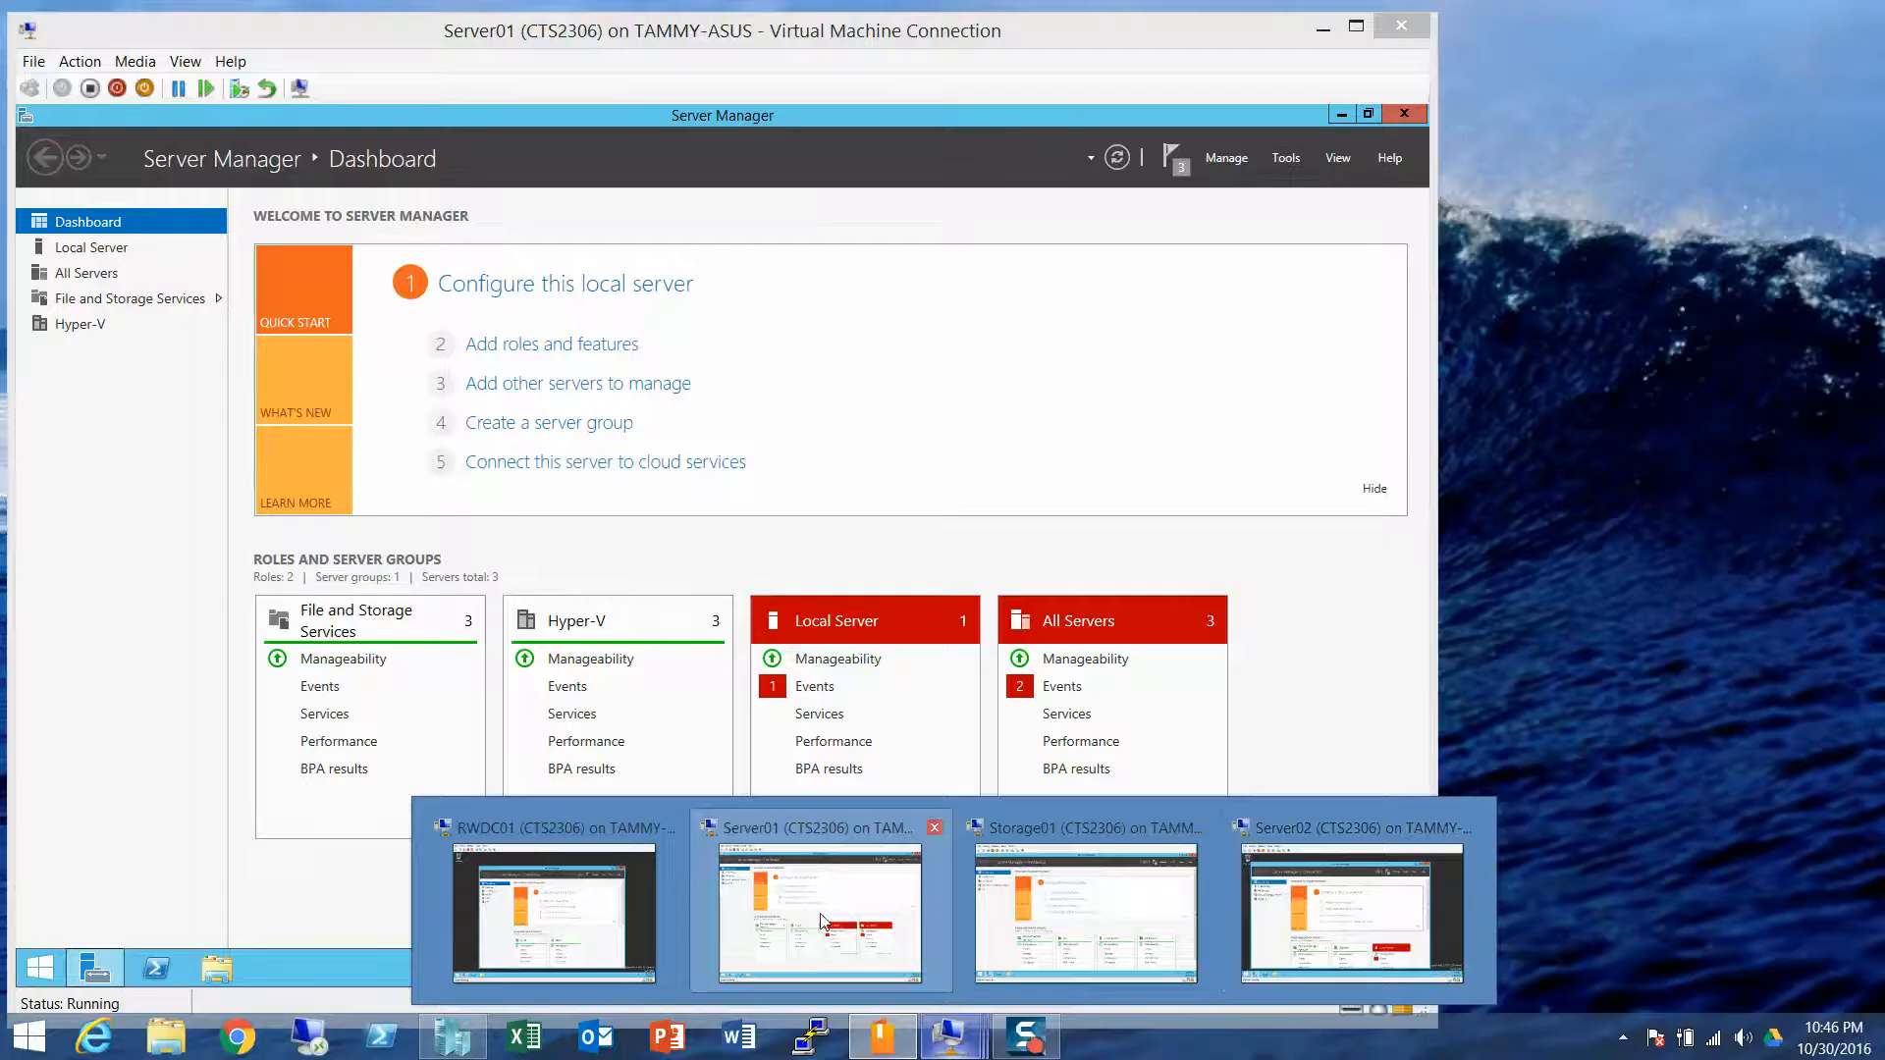
left_click(822, 918)
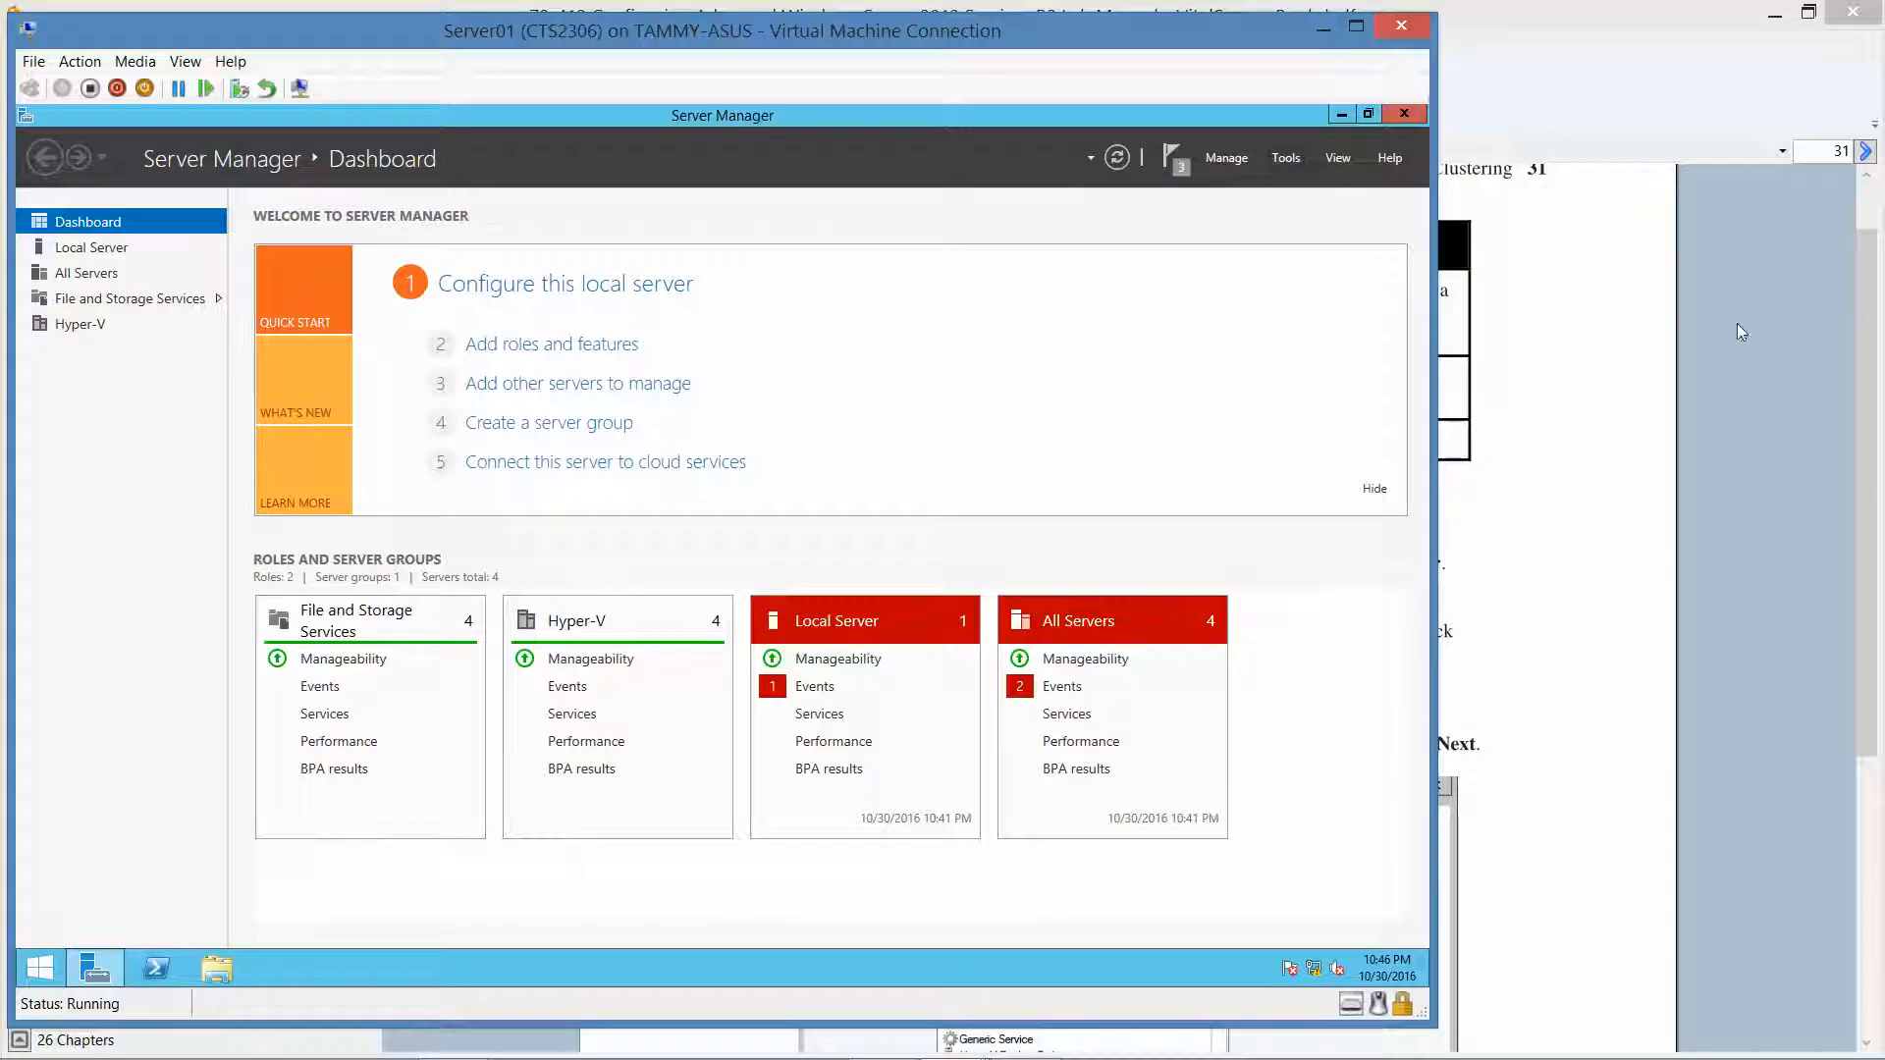
left_click(1772, 16)
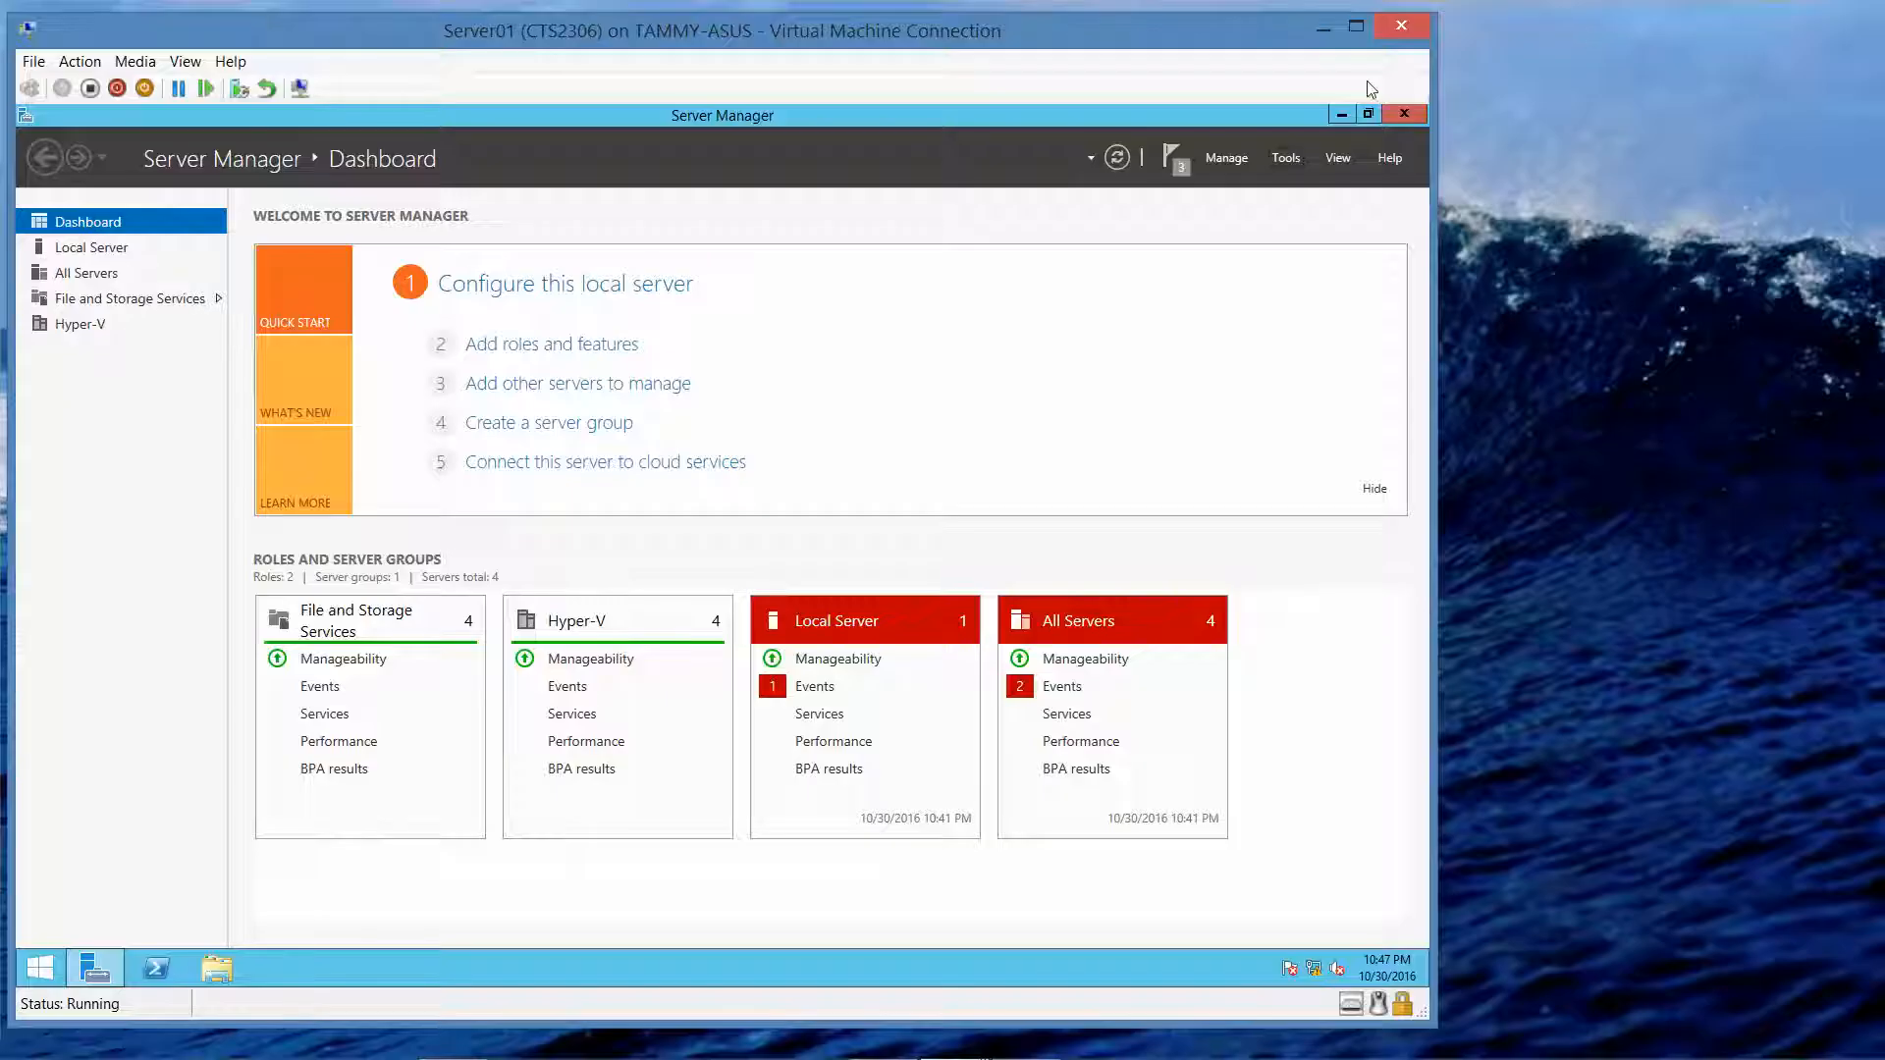
Step: Shut down Server01 from inside its Windows session, giving Other (Unplanned) as the reason
right_click(42, 972)
mouse_move(126, 934)
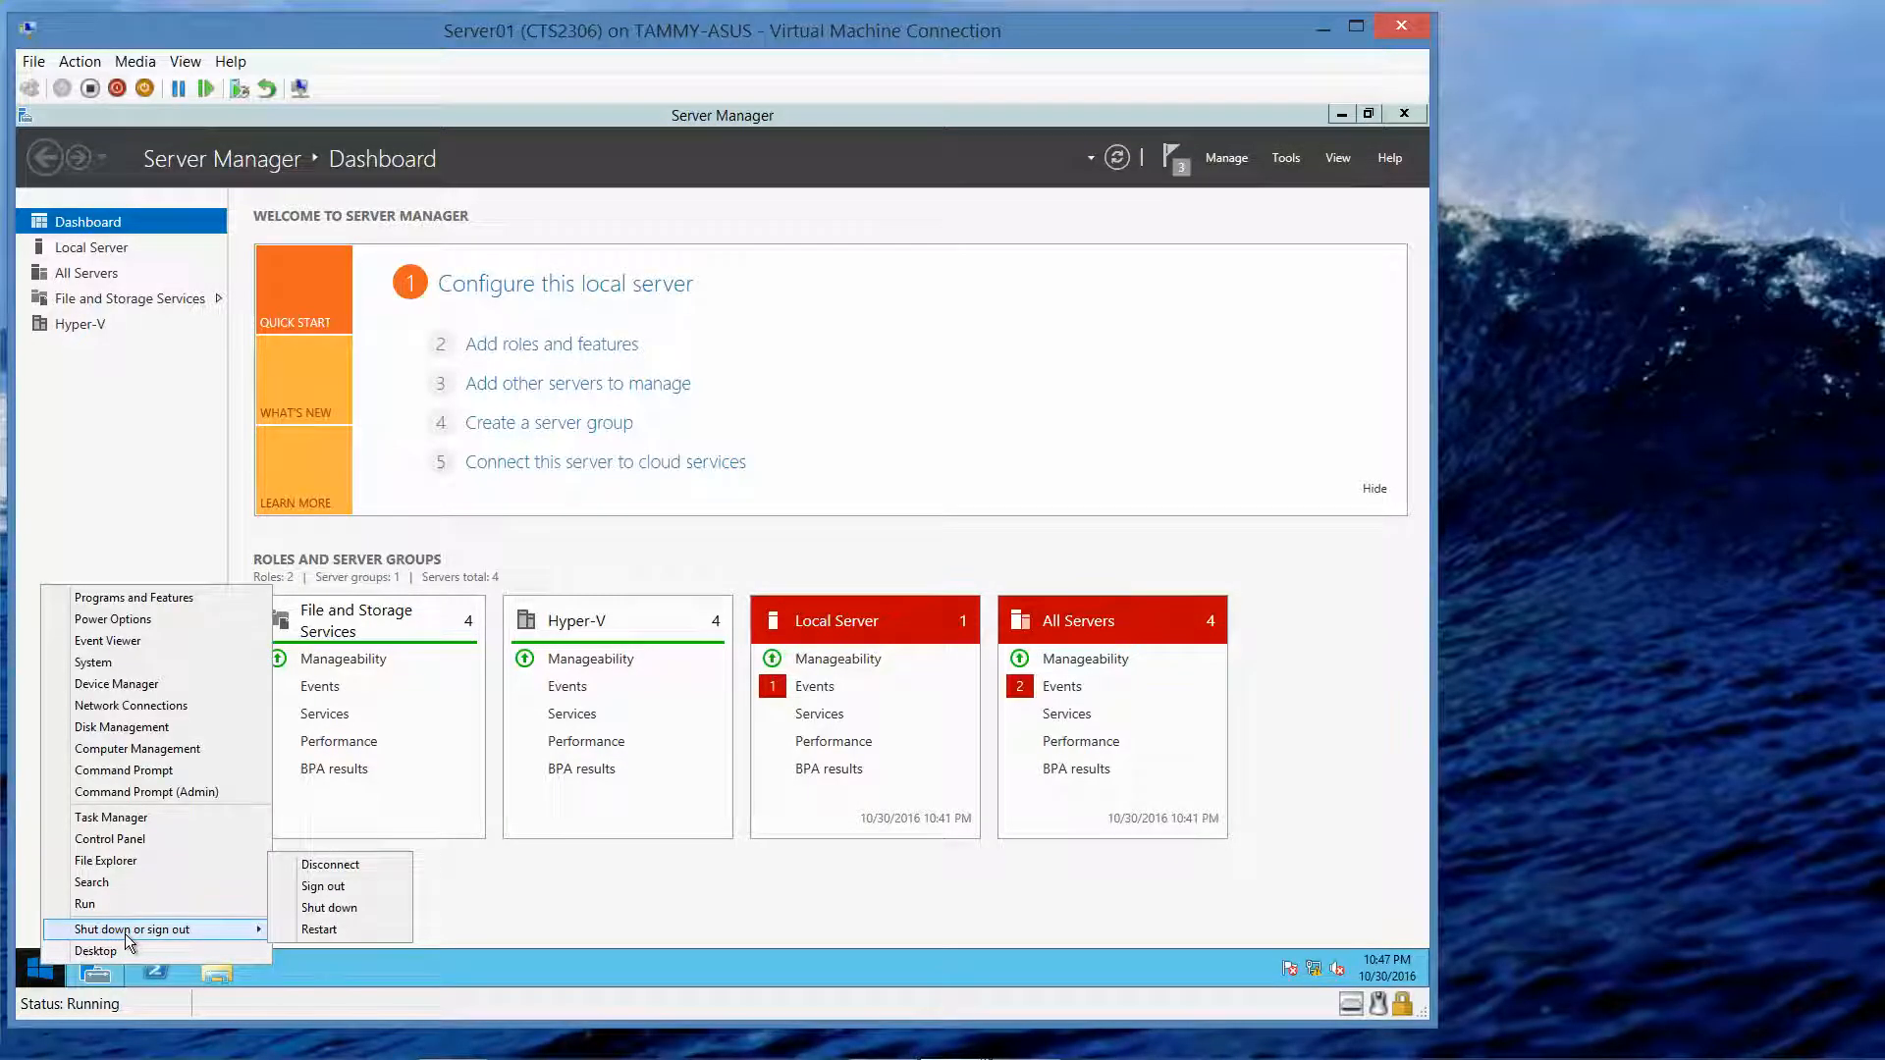
left_click(329, 908)
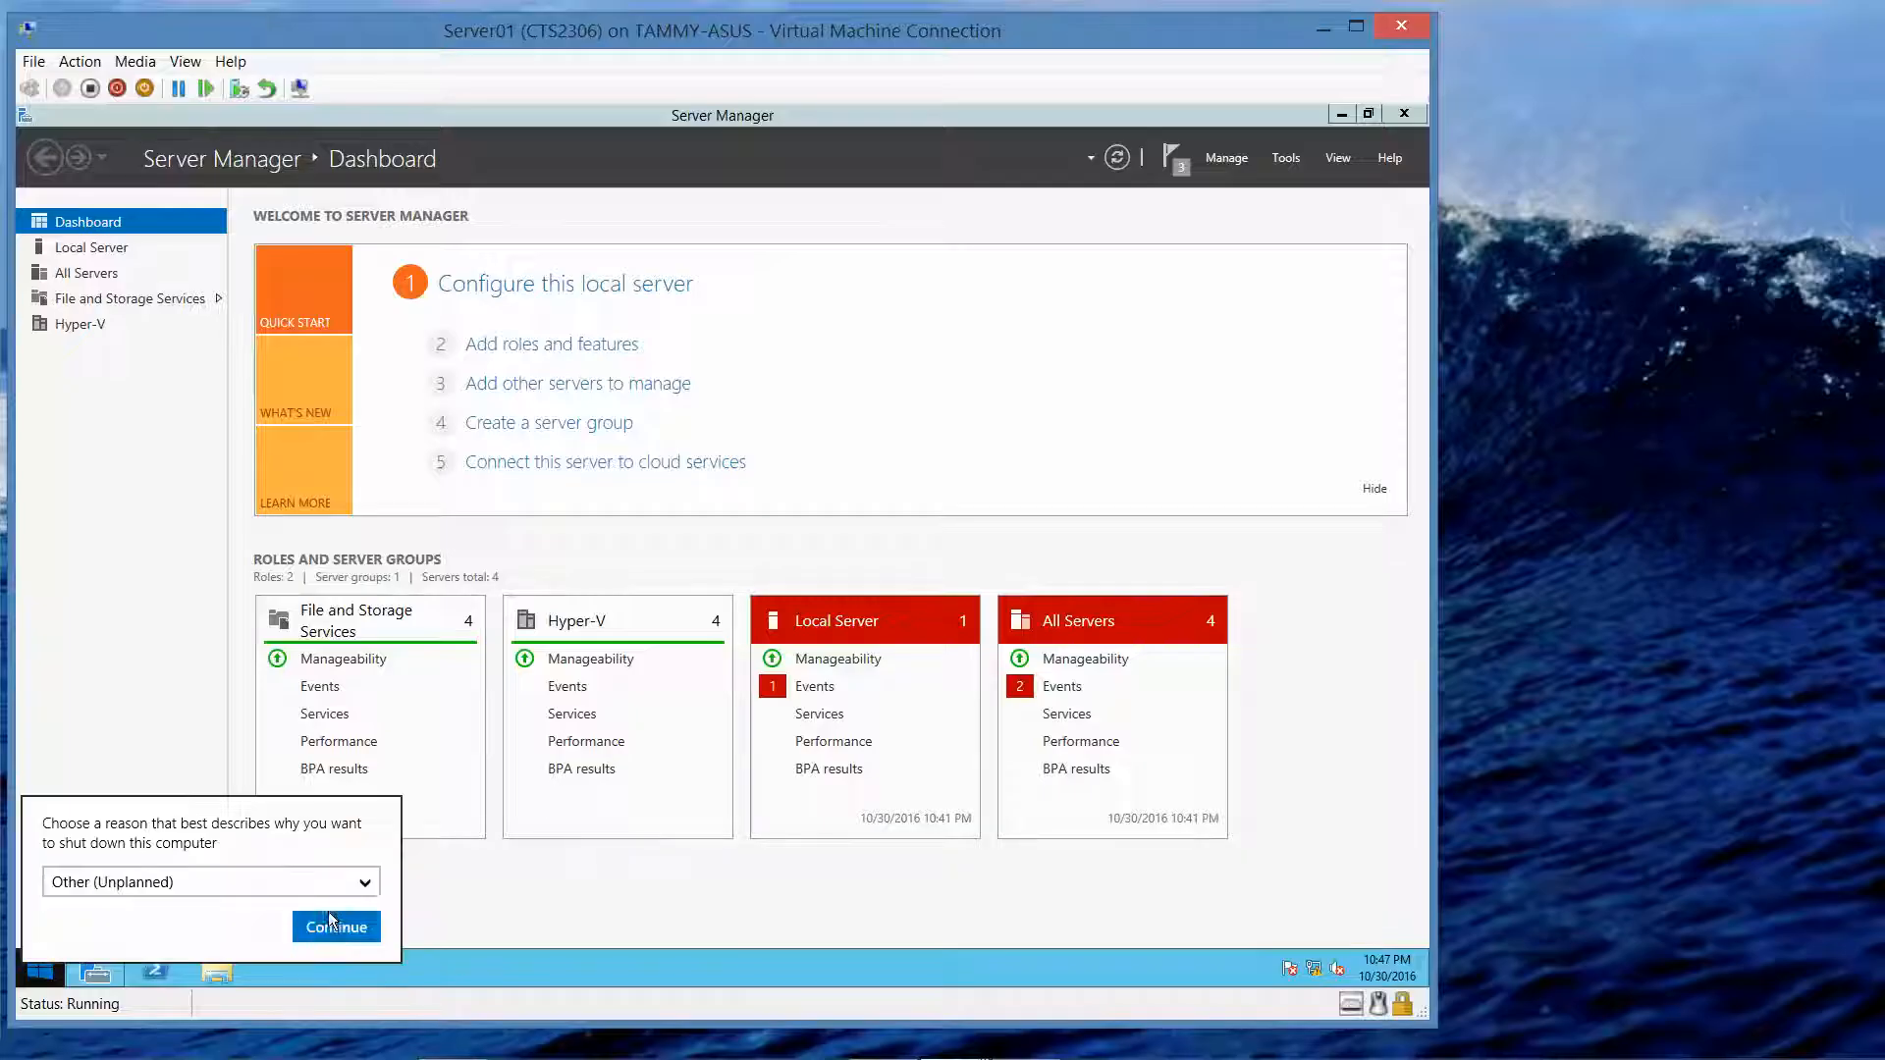
left_click(331, 926)
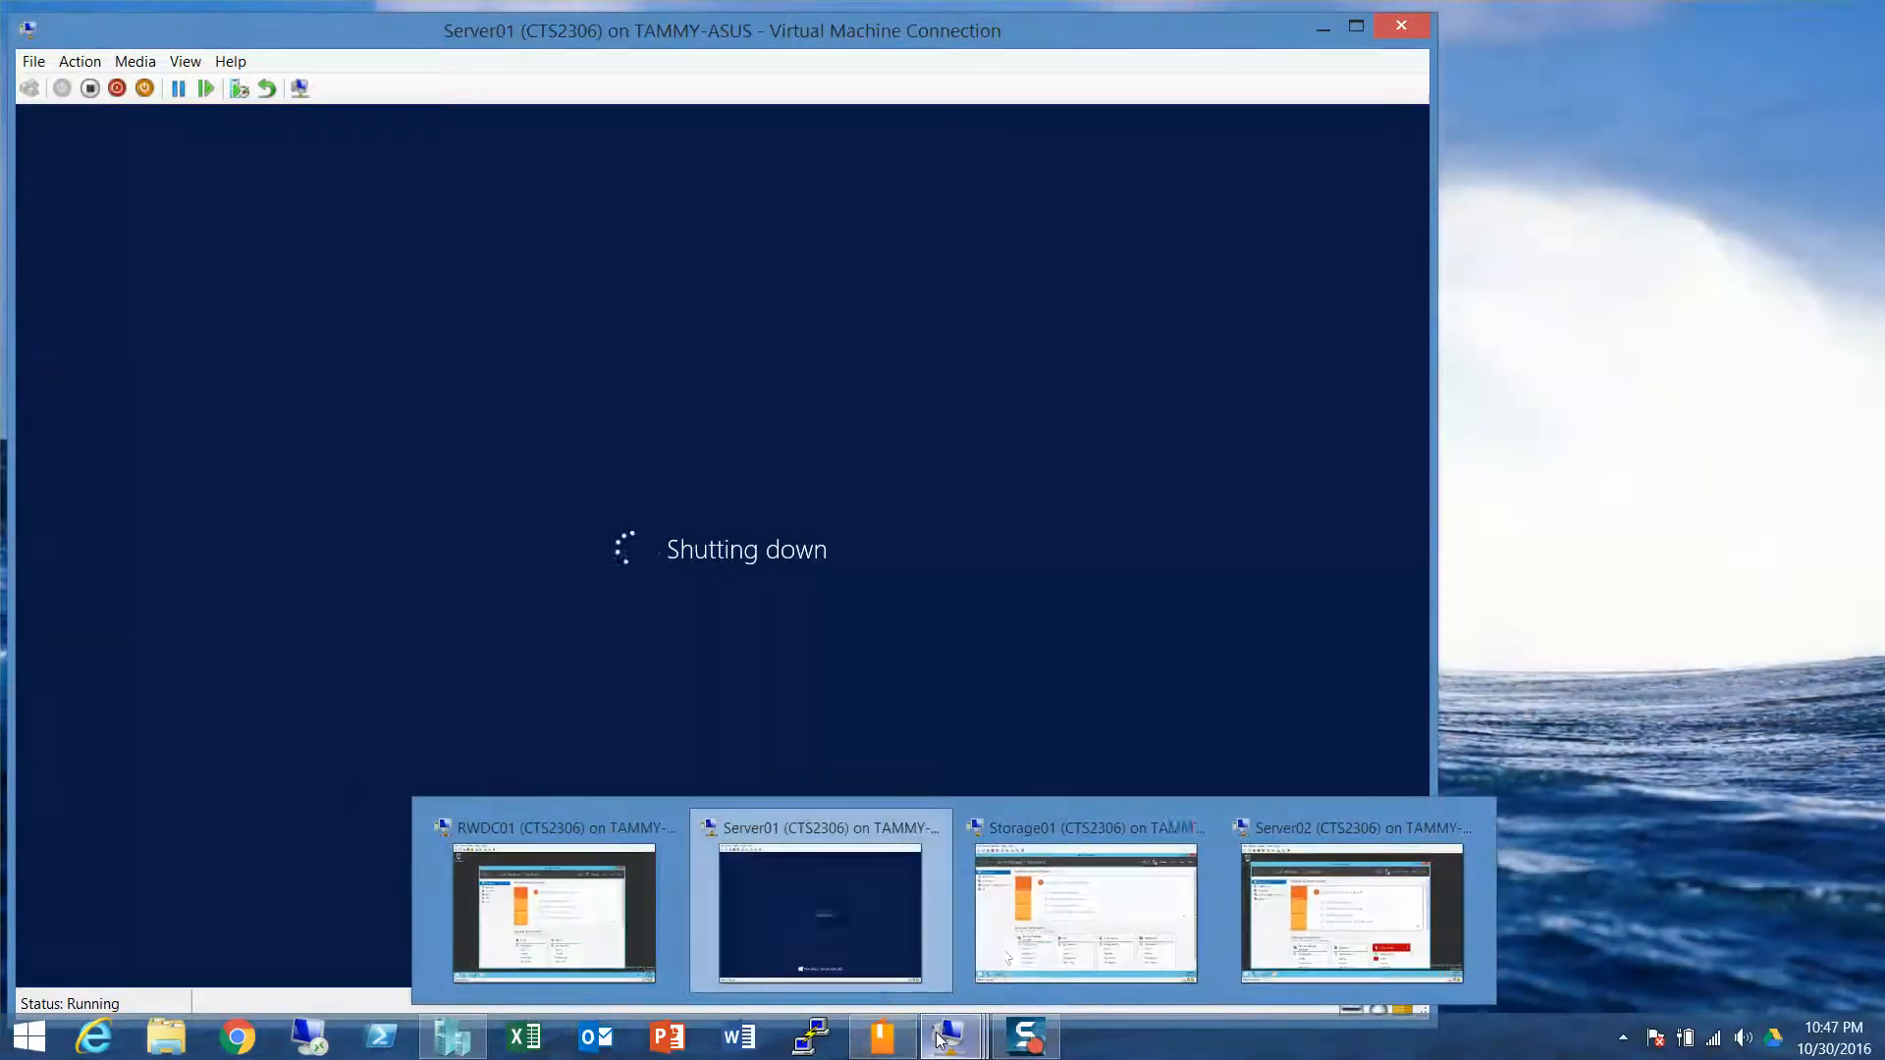
Step: Switch to the Storage01 virtual machine and shut it down with the reason Other (Unplanned)
left_click(1035, 928)
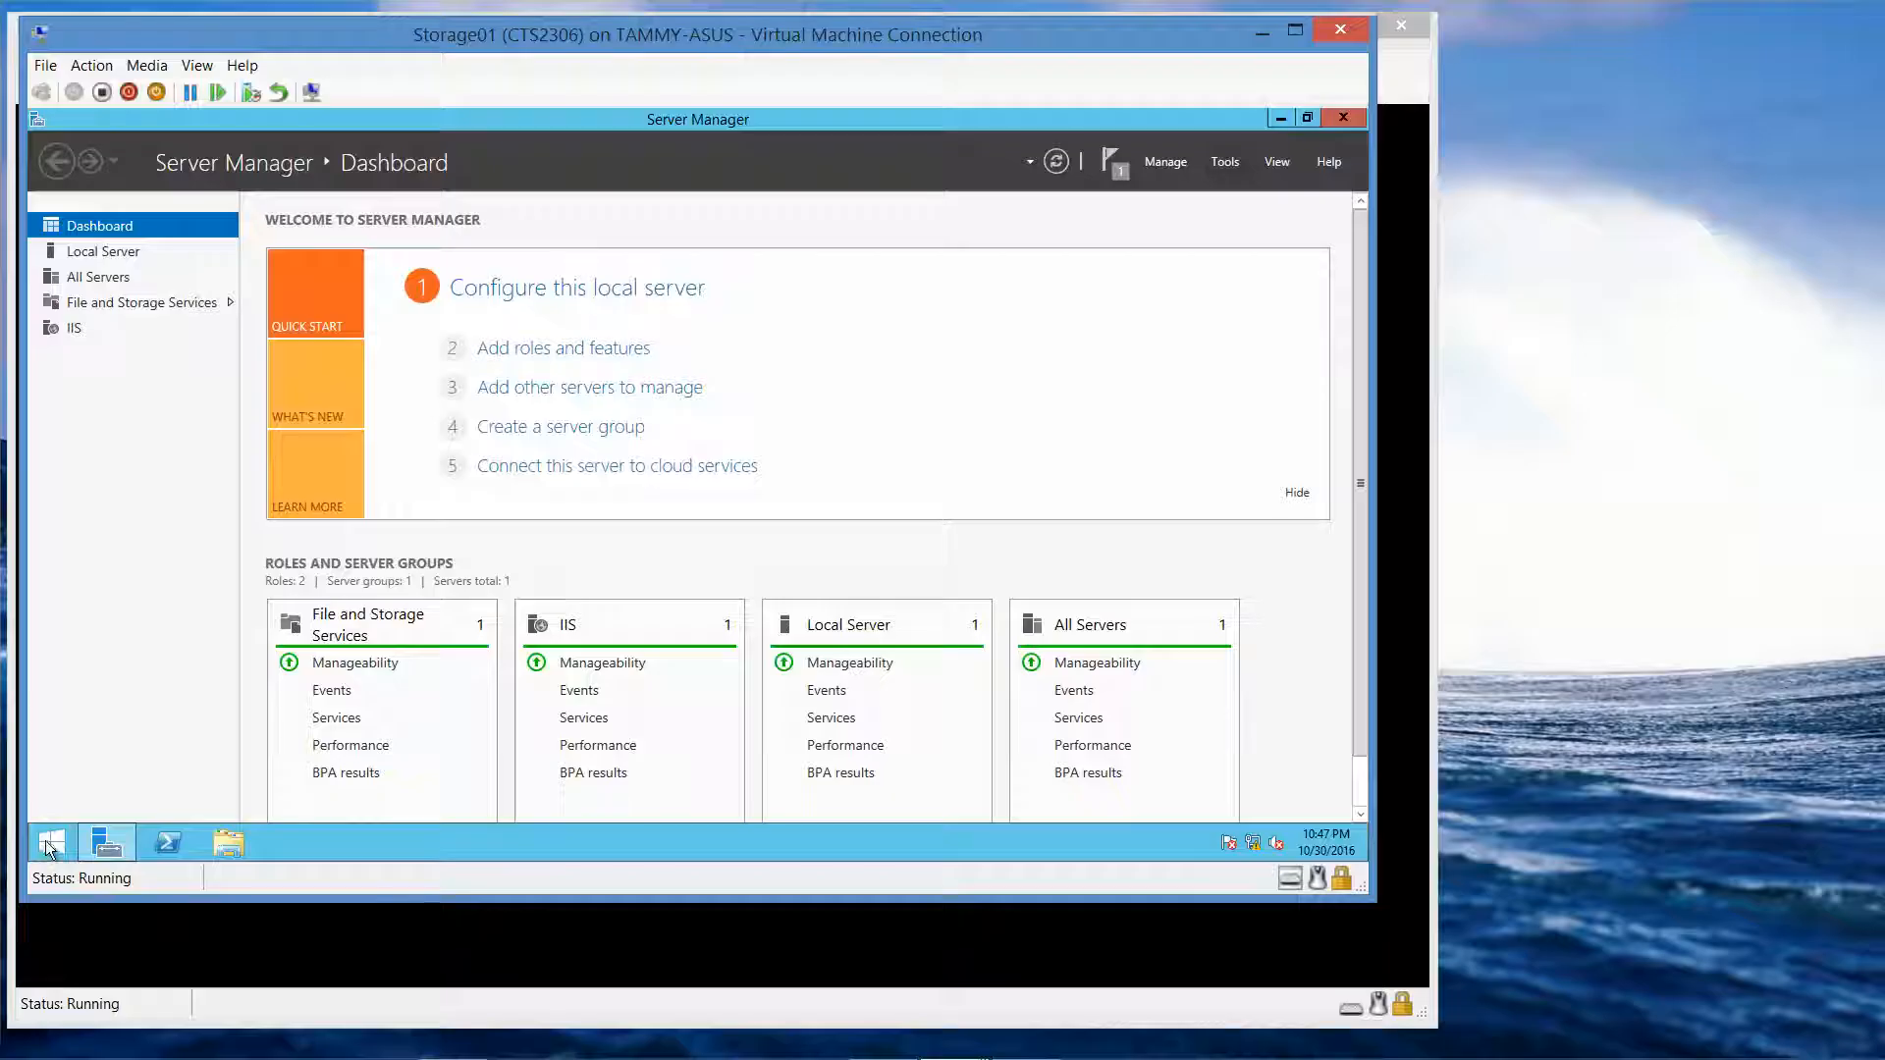
left_click(51, 844)
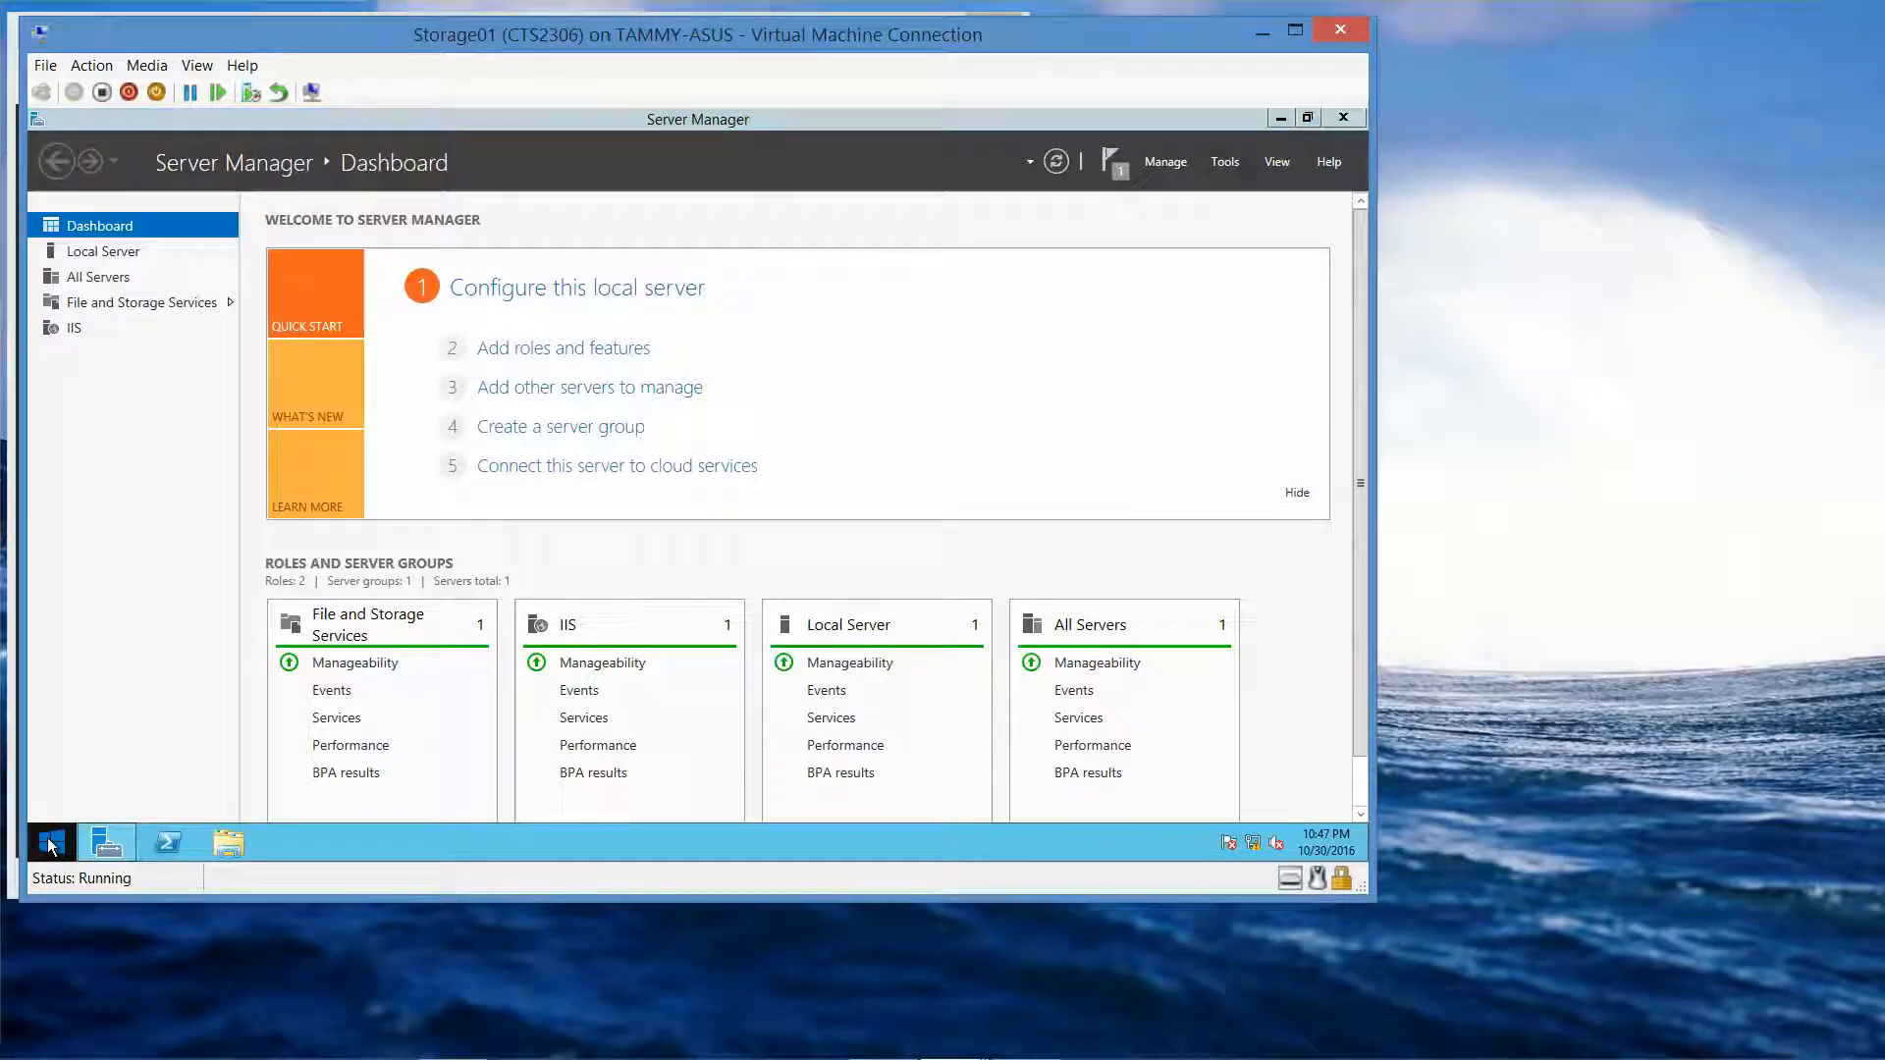
right_click(52, 844)
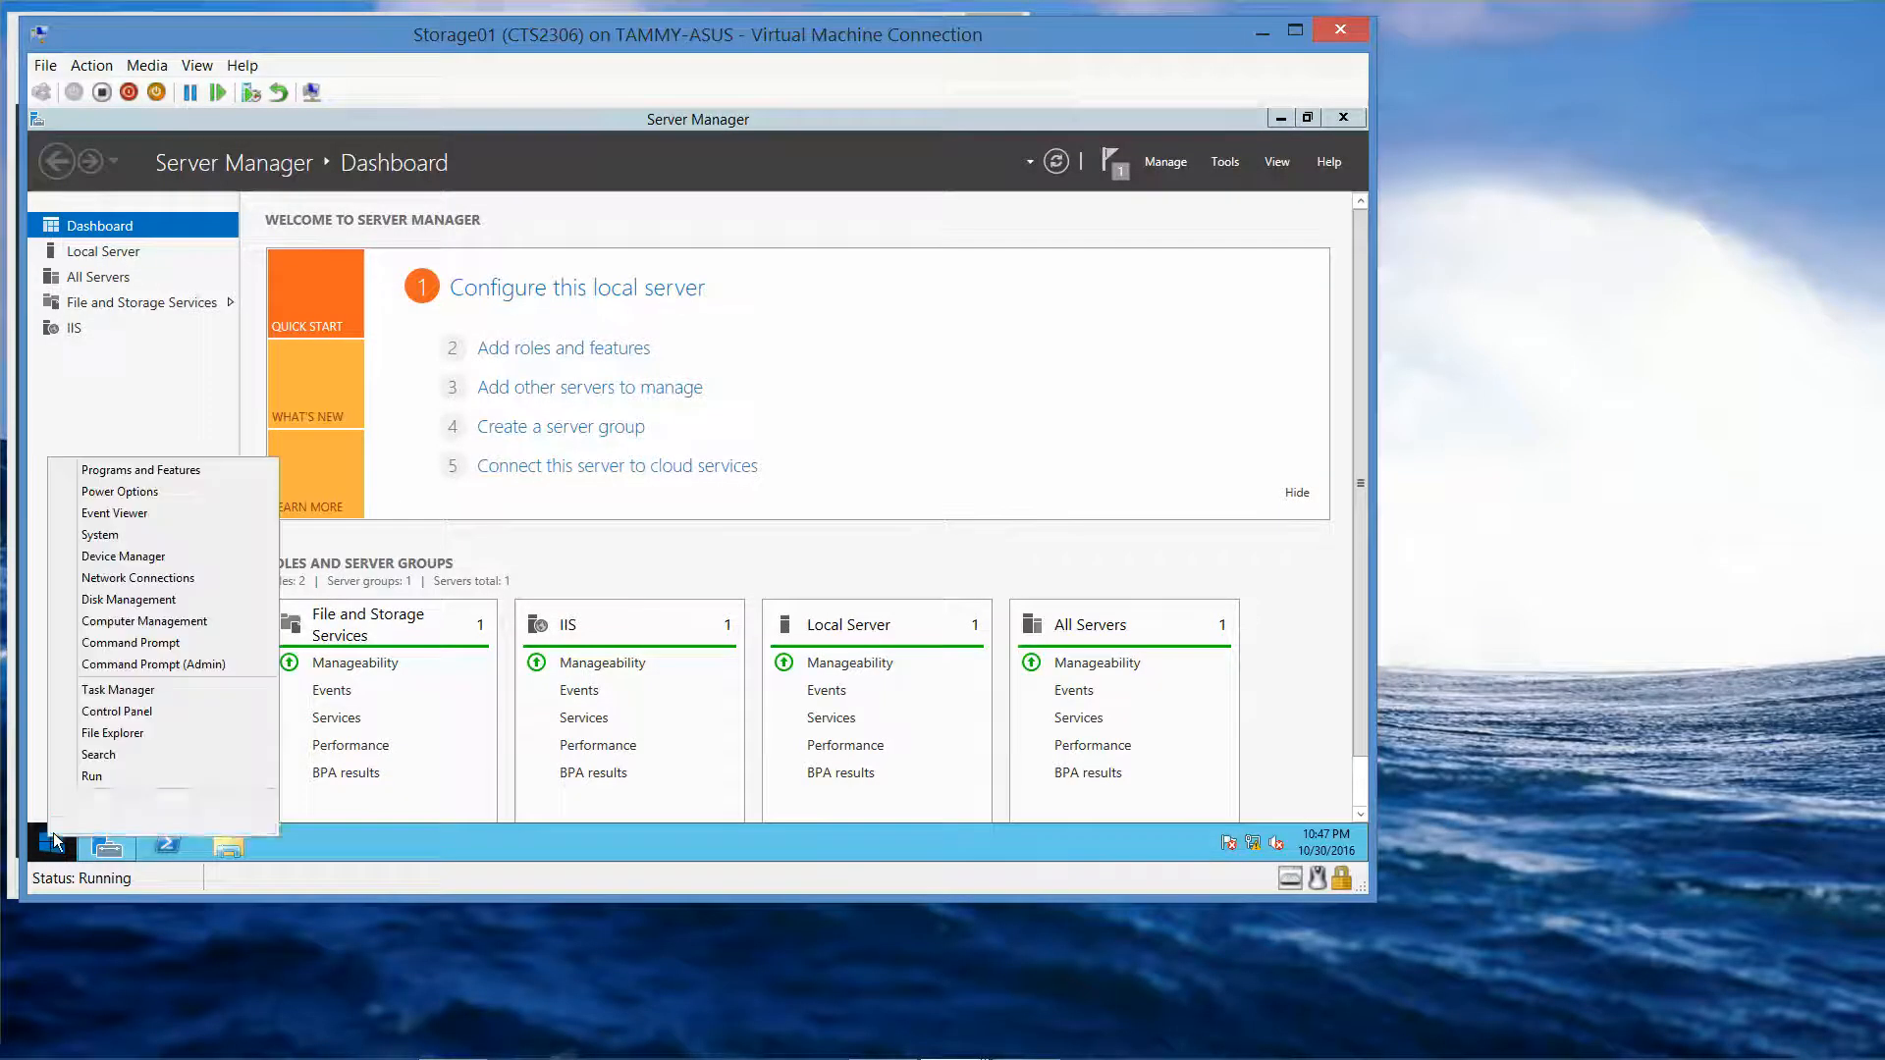
mouse_move(198, 815)
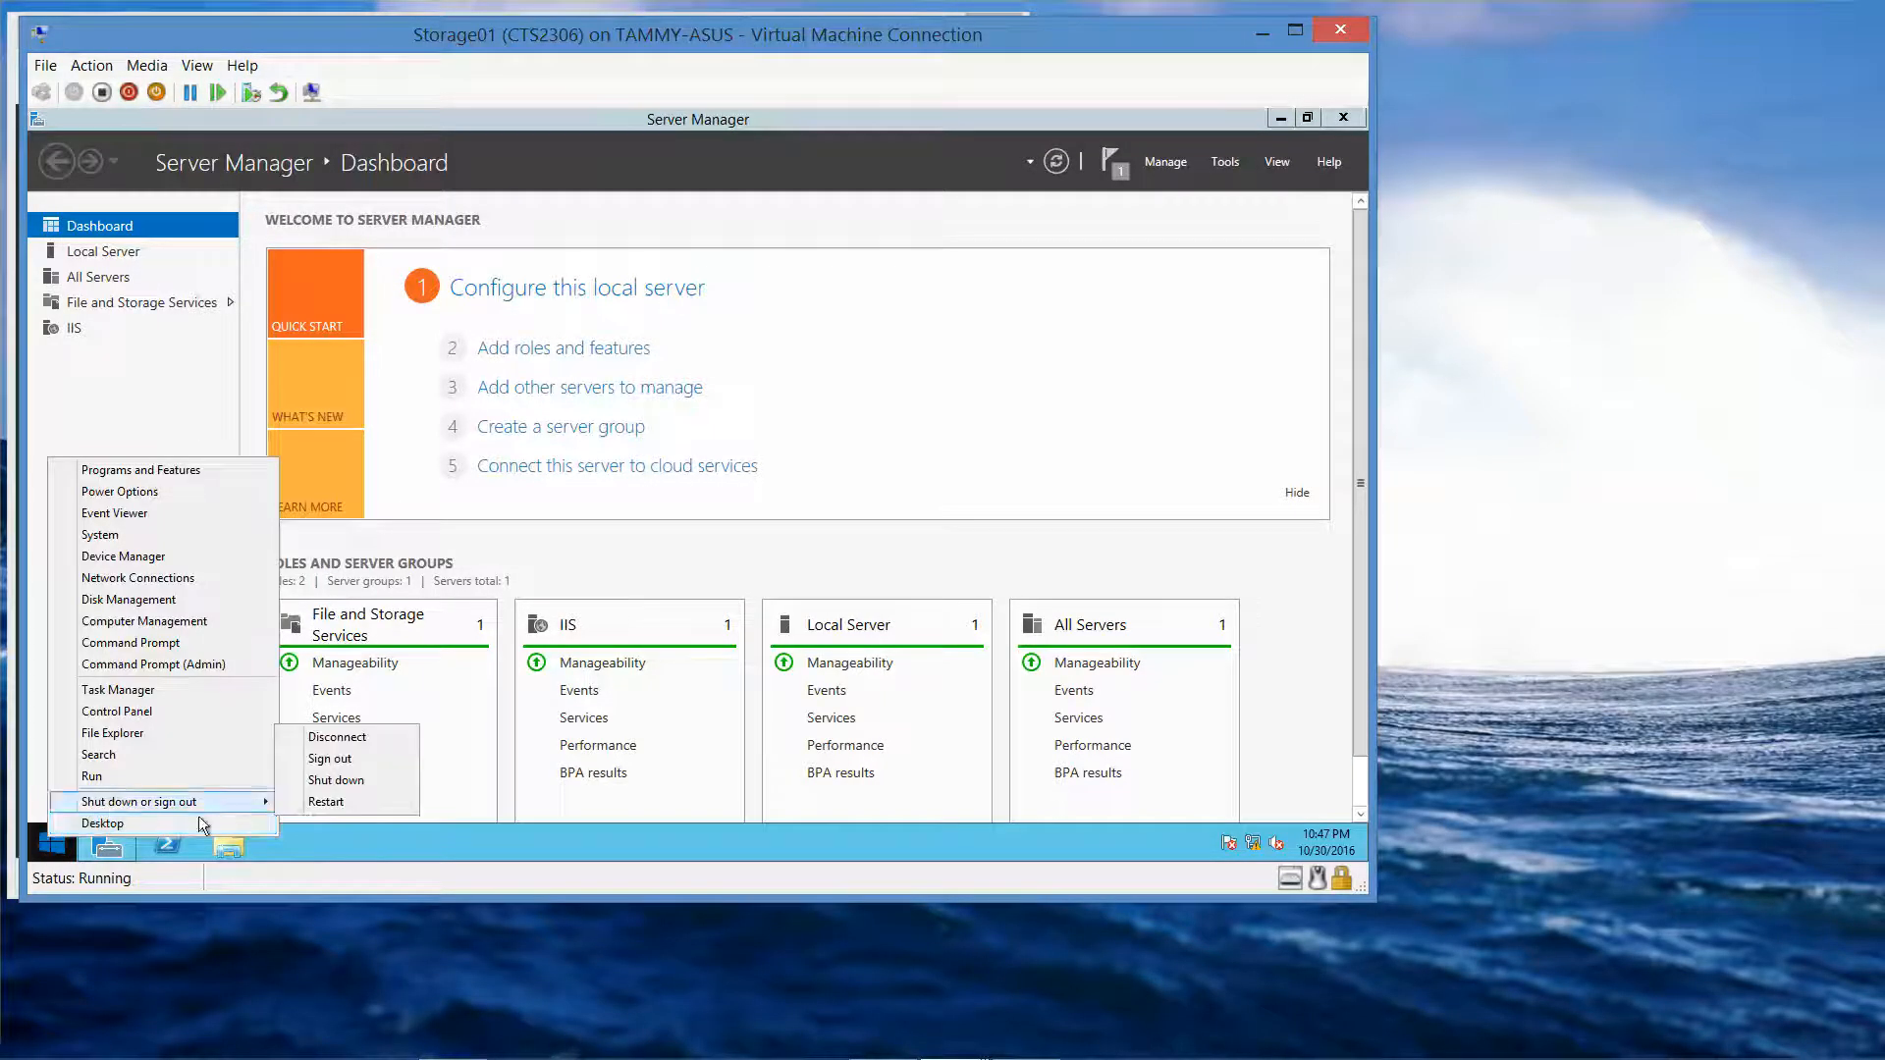
left_click(361, 775)
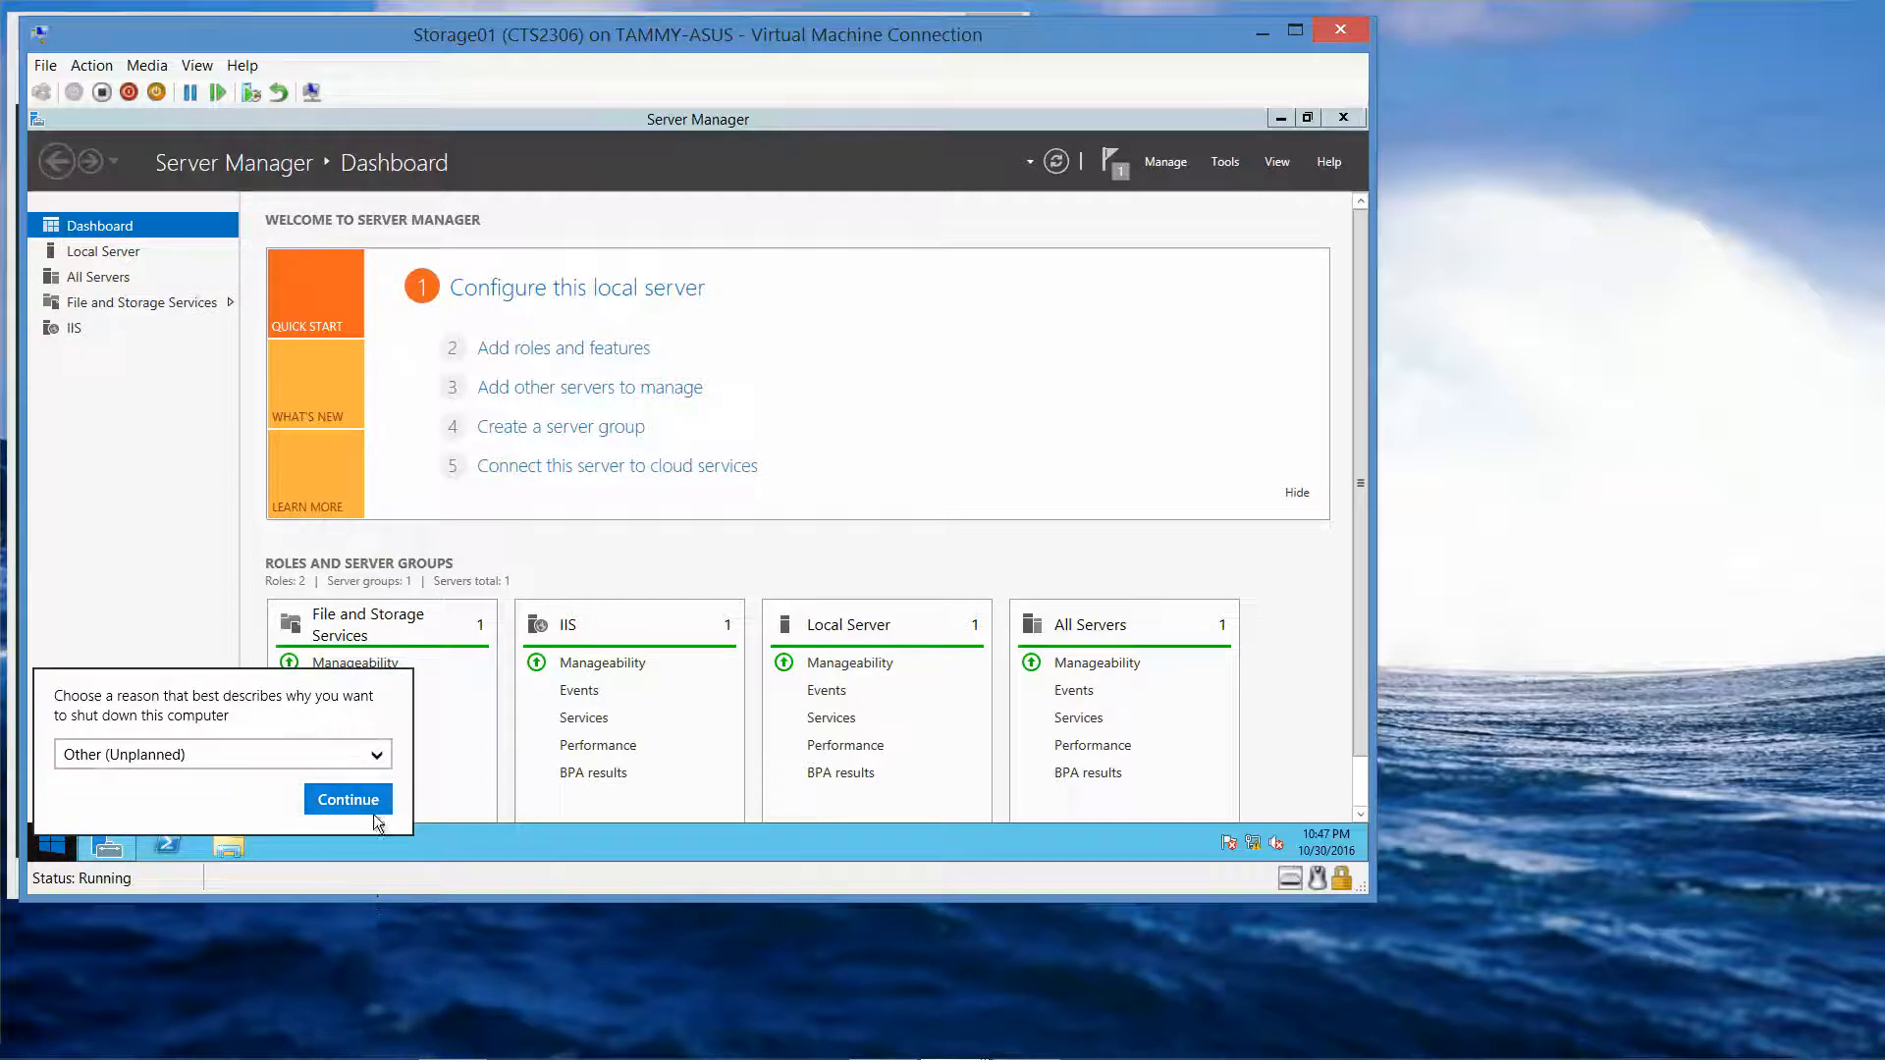
left_click(368, 807)
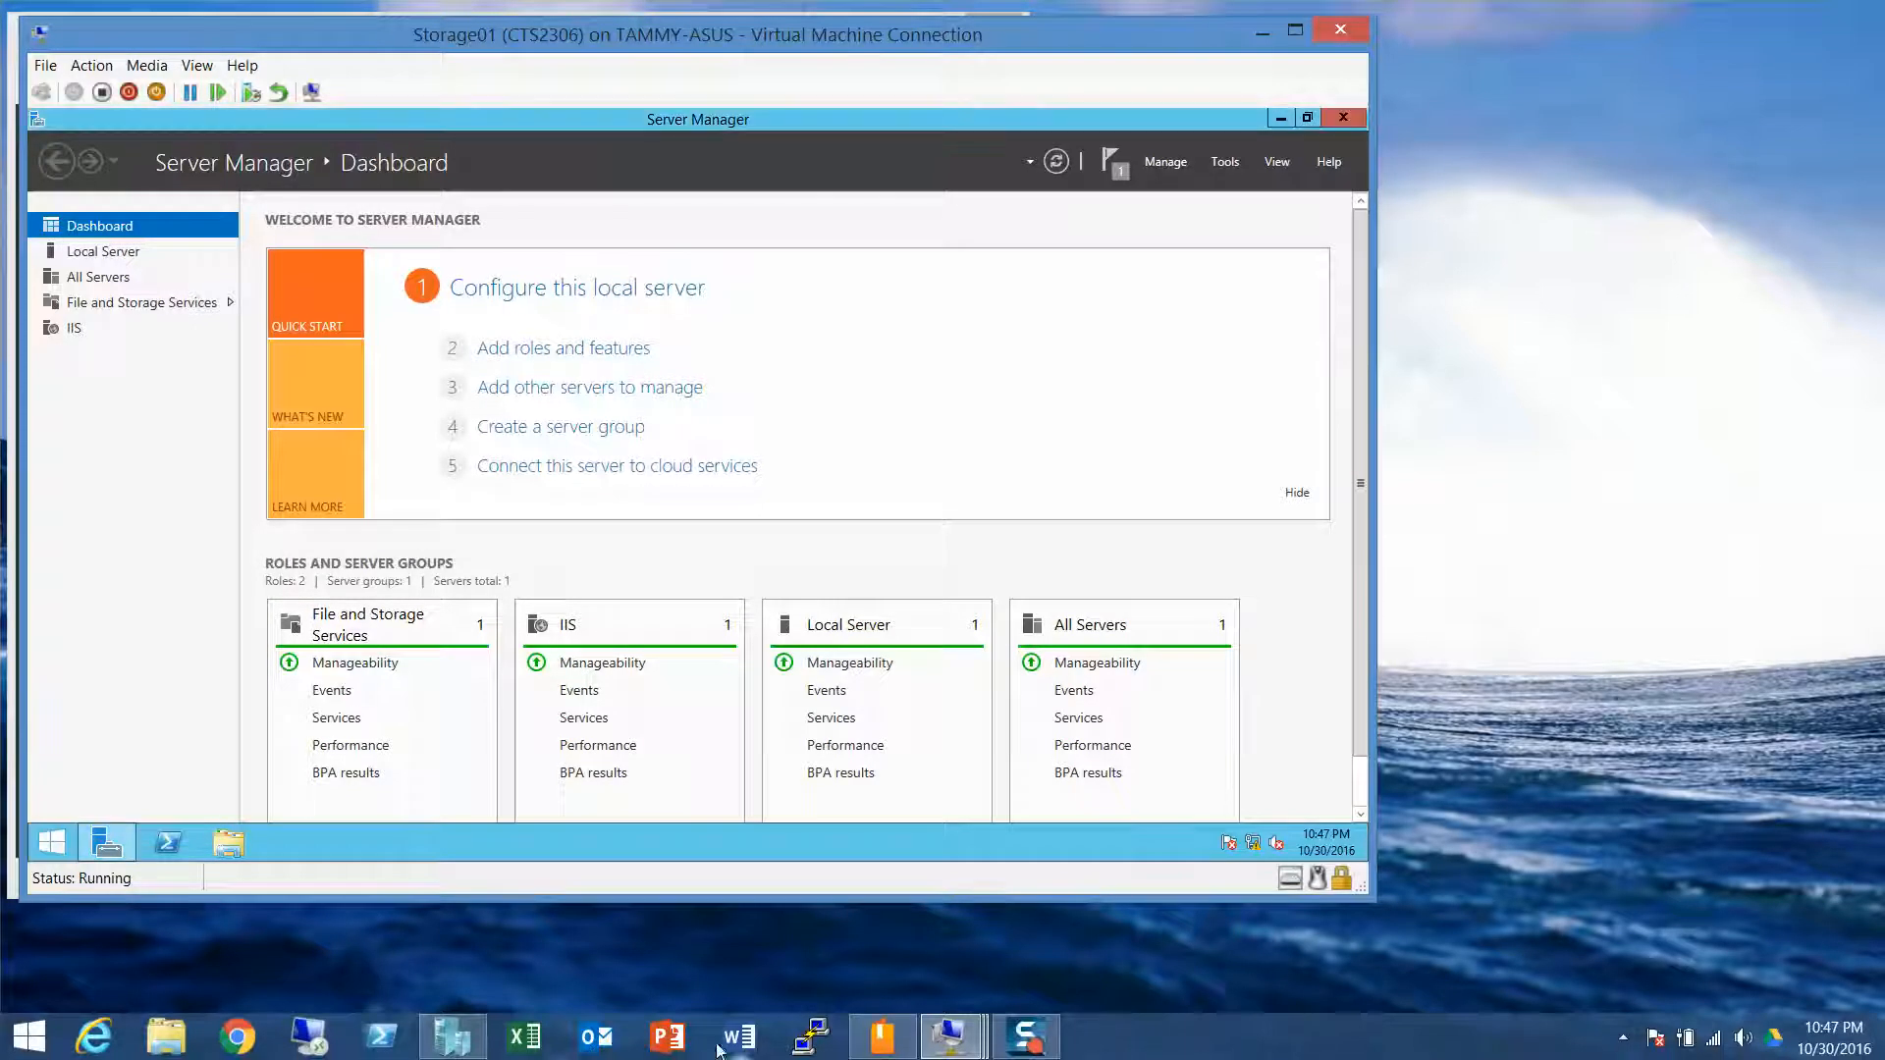
Step: Switch to the RWDC01 virtual machine and shut it down with the reason Other (Unplanned)
mouse_move(948, 1039)
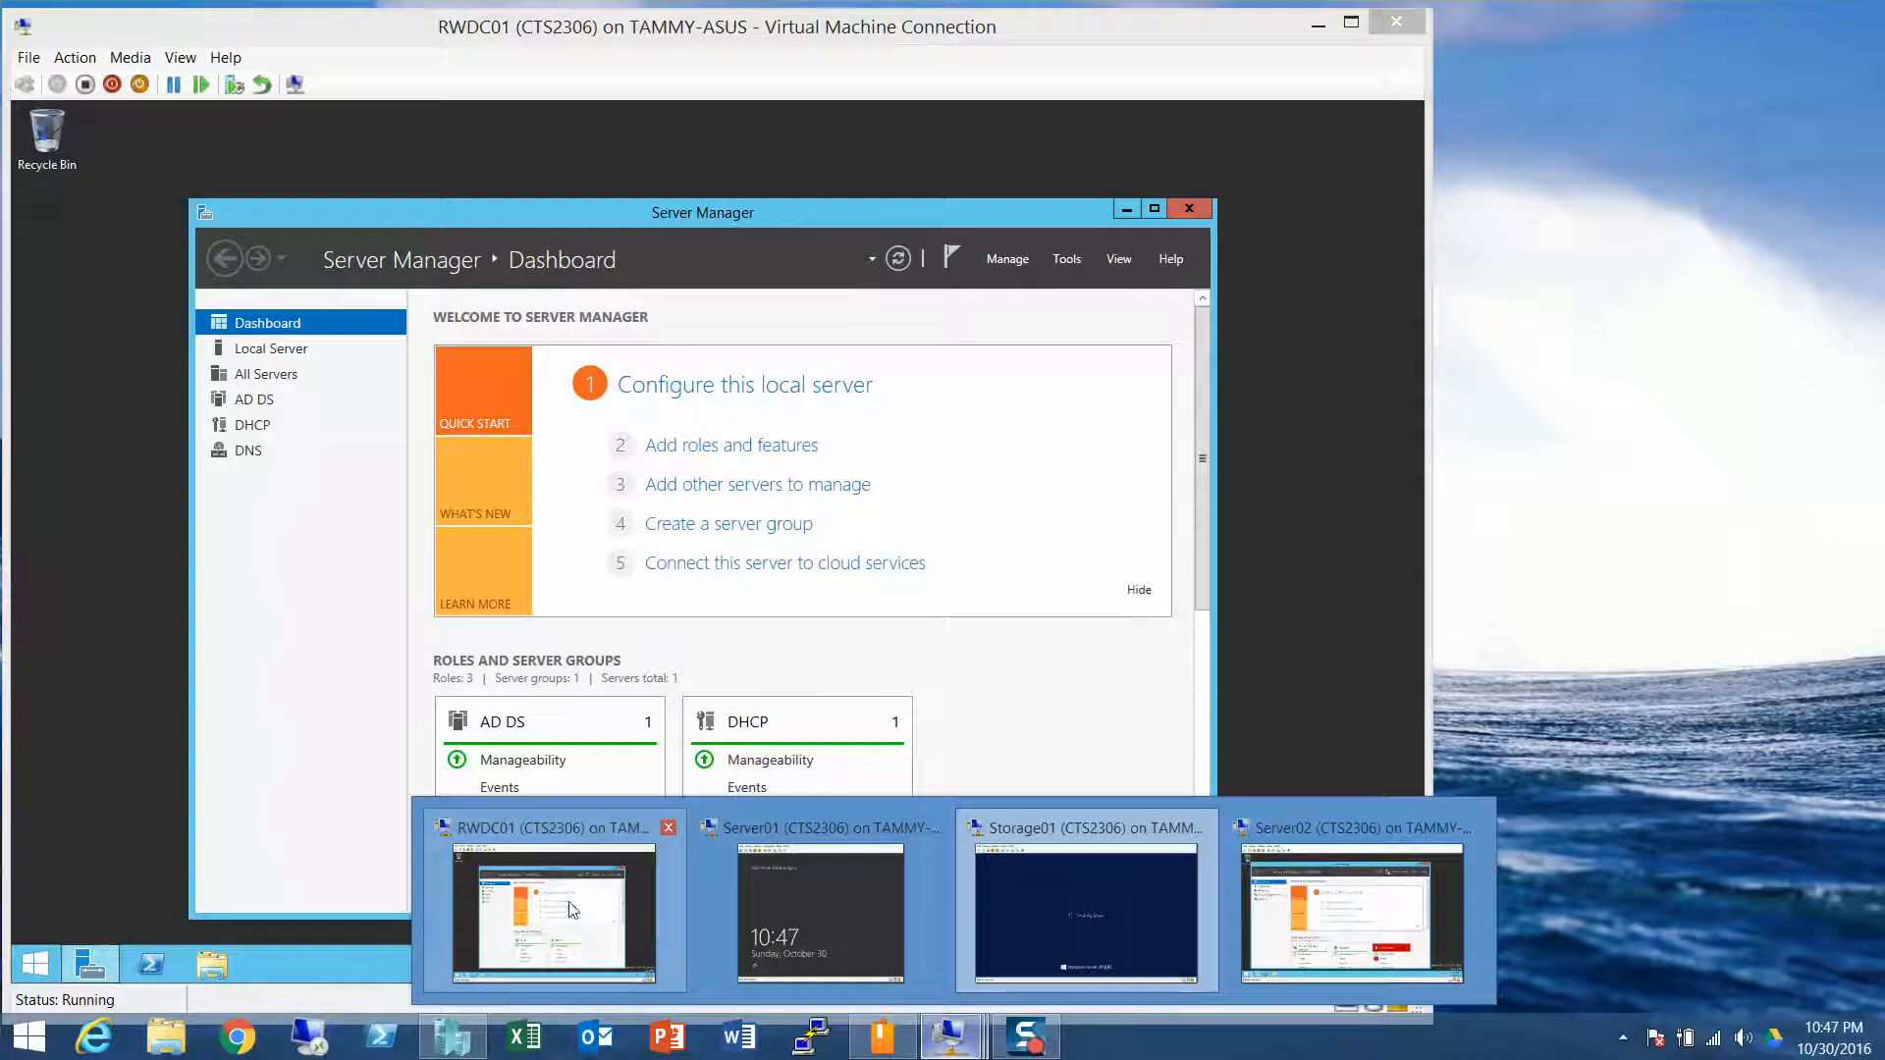
left_click(573, 909)
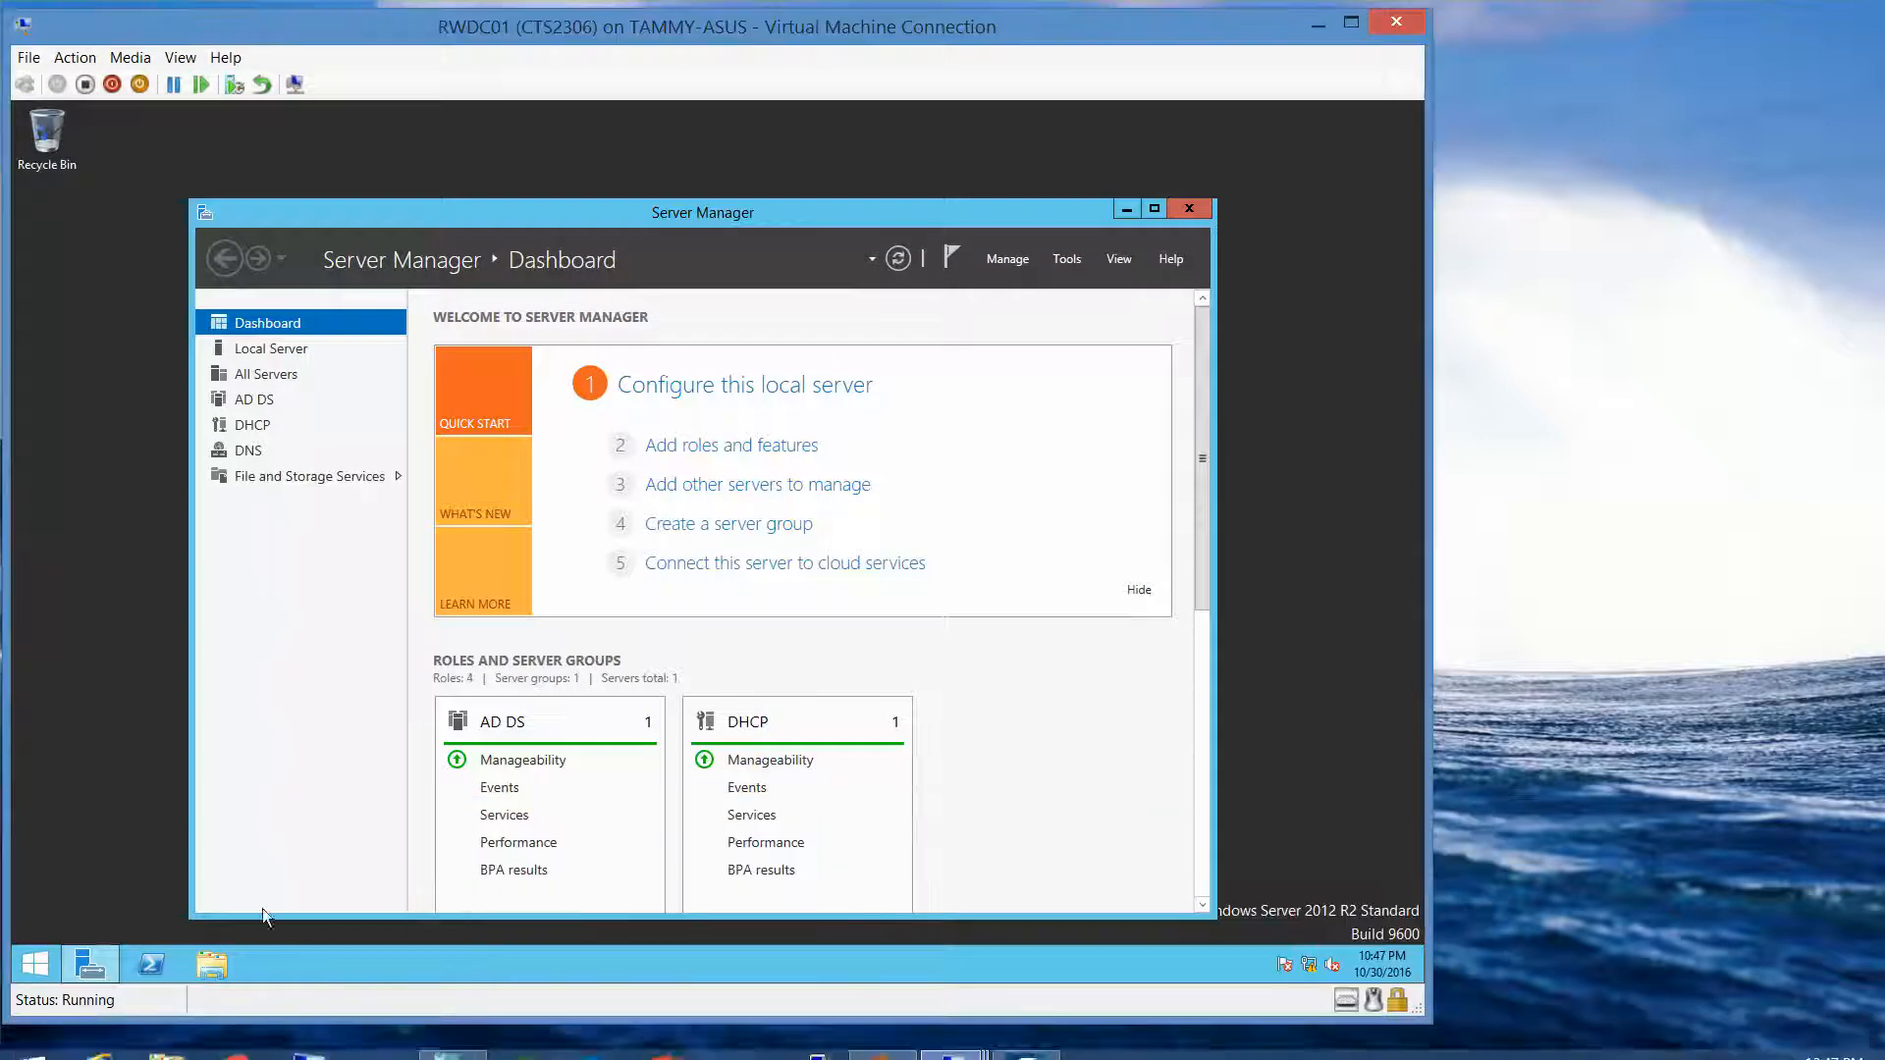
right_click(29, 971)
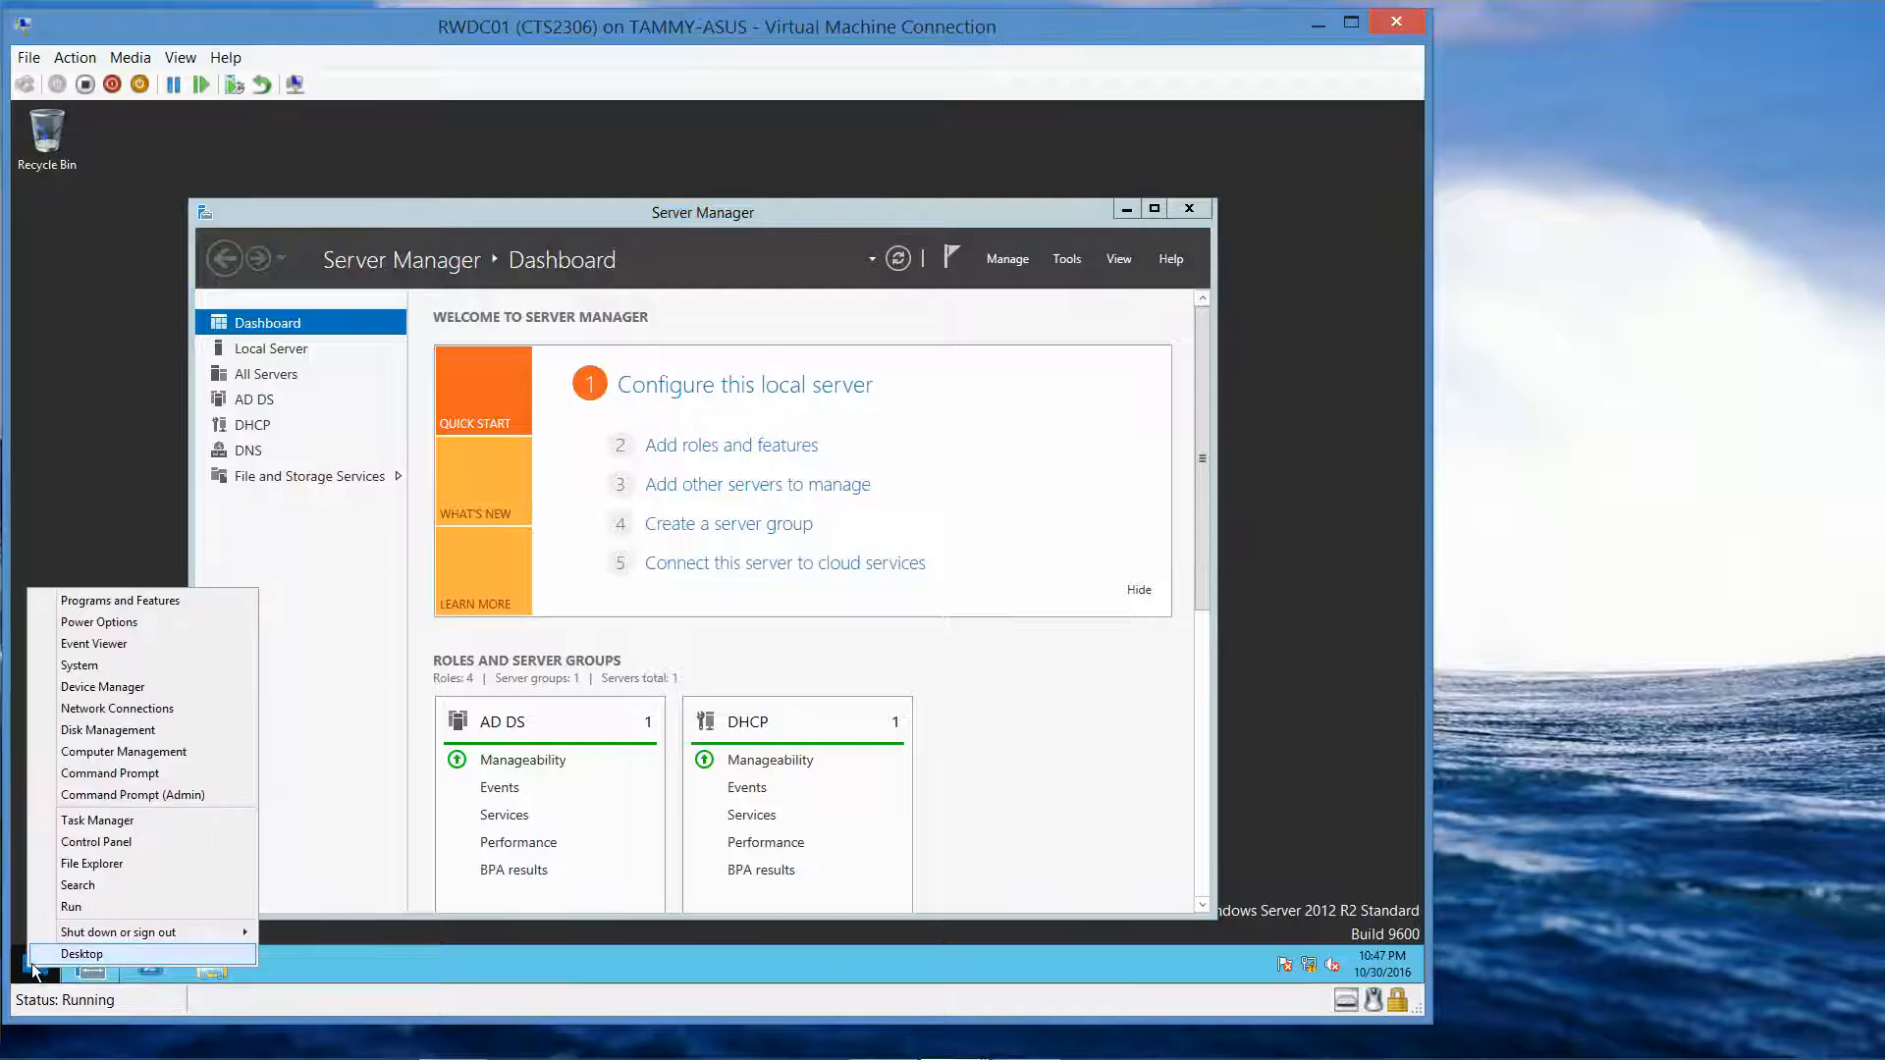
mouse_move(157, 934)
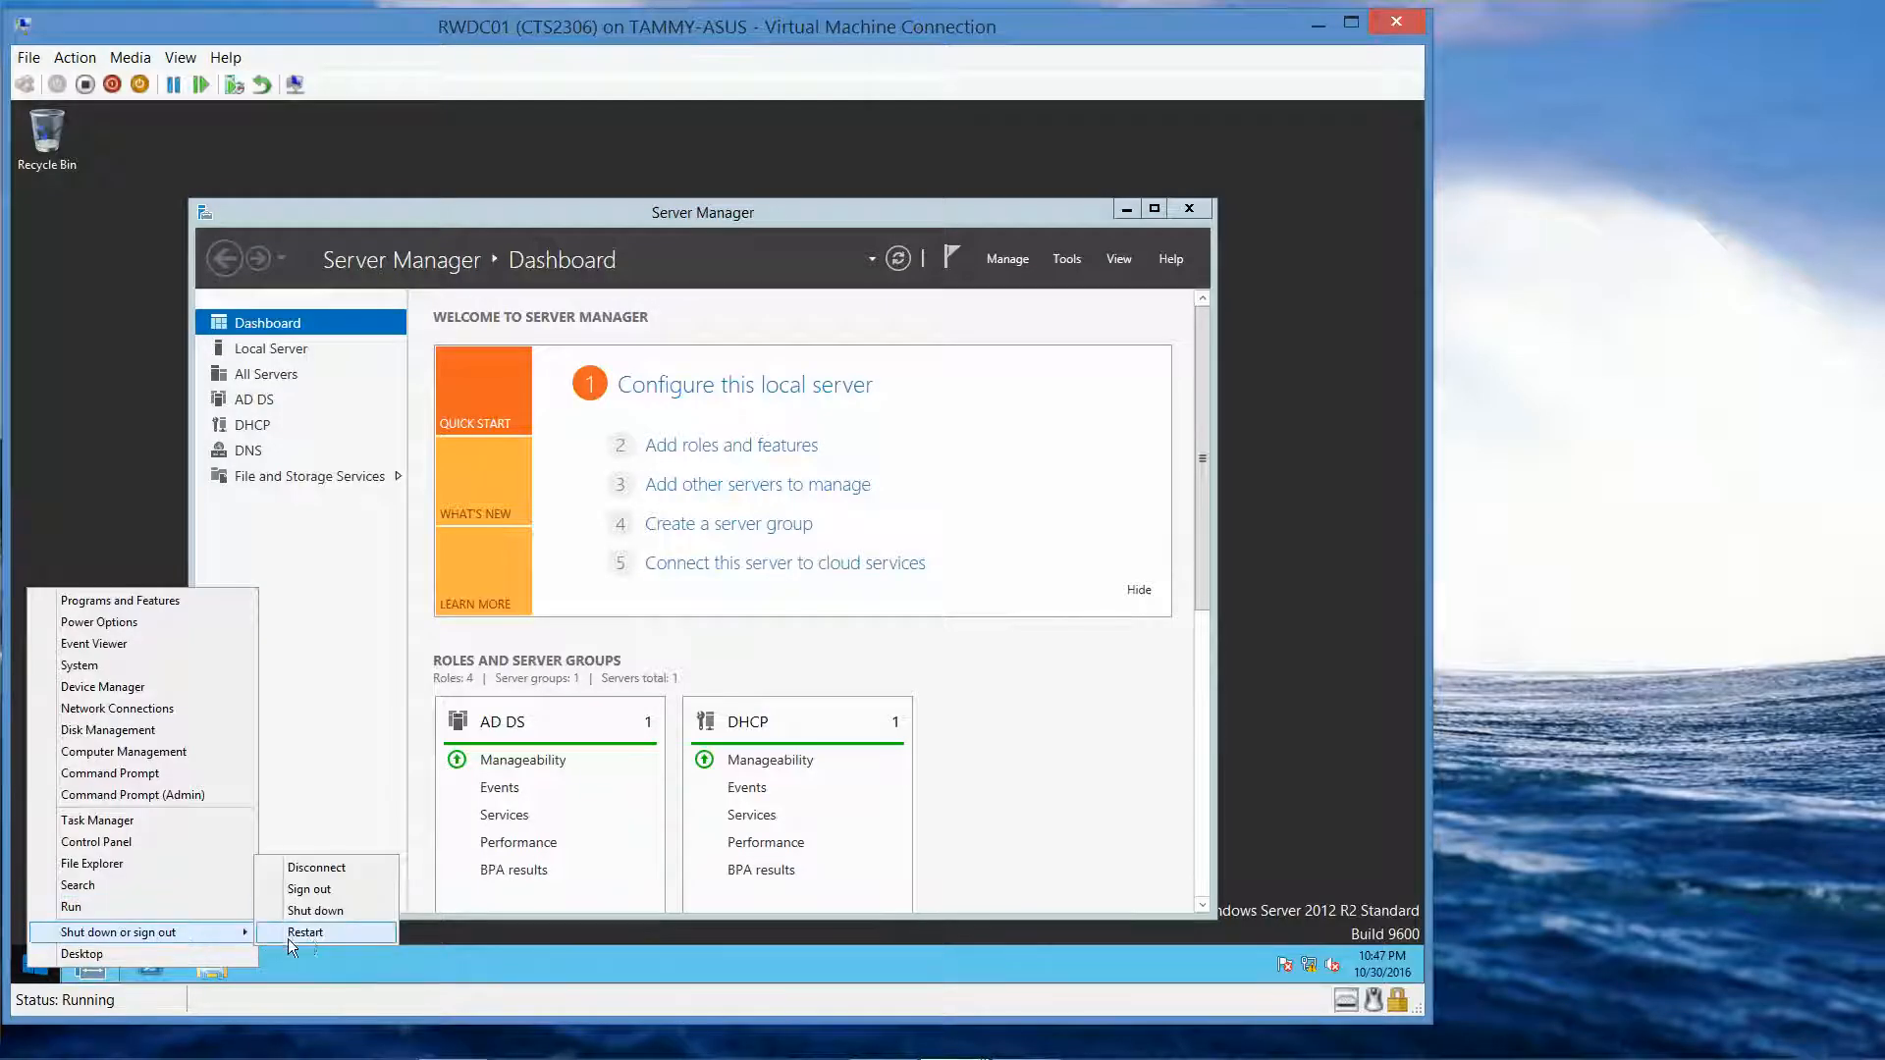
left_click(332, 915)
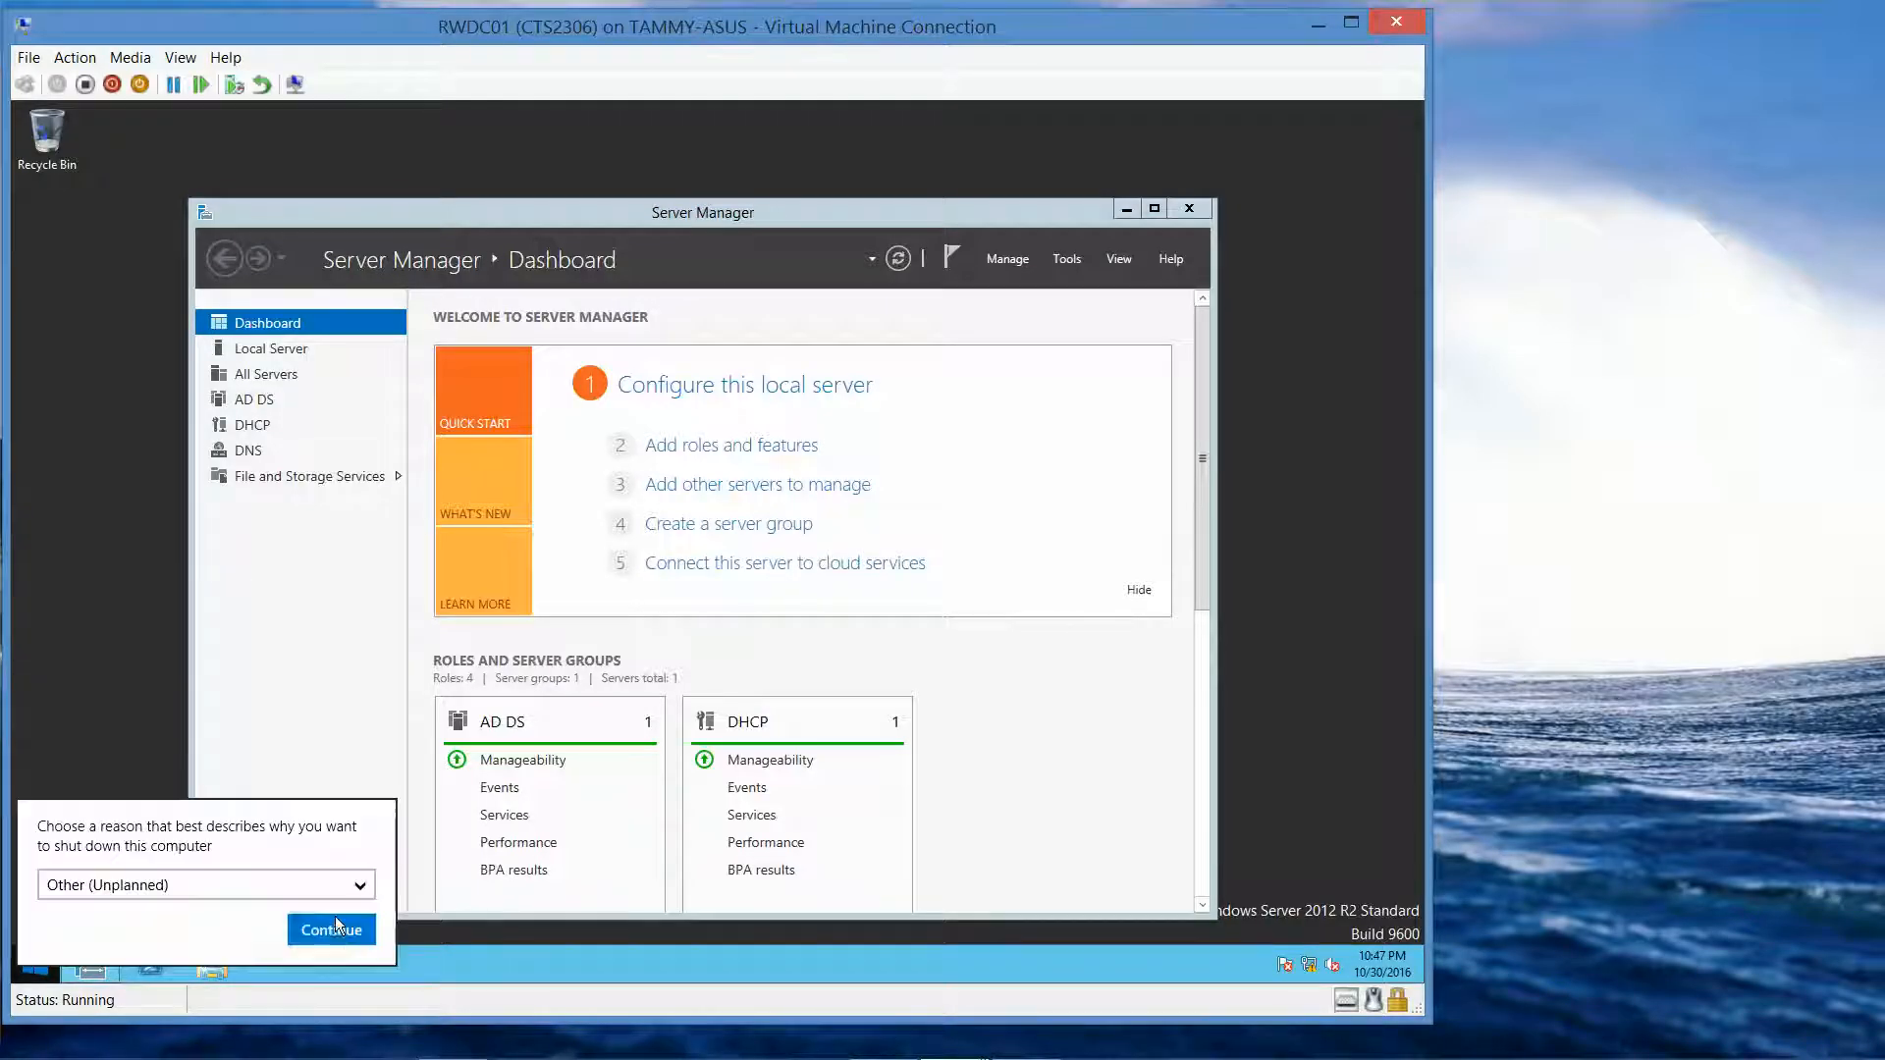
left_click(330, 930)
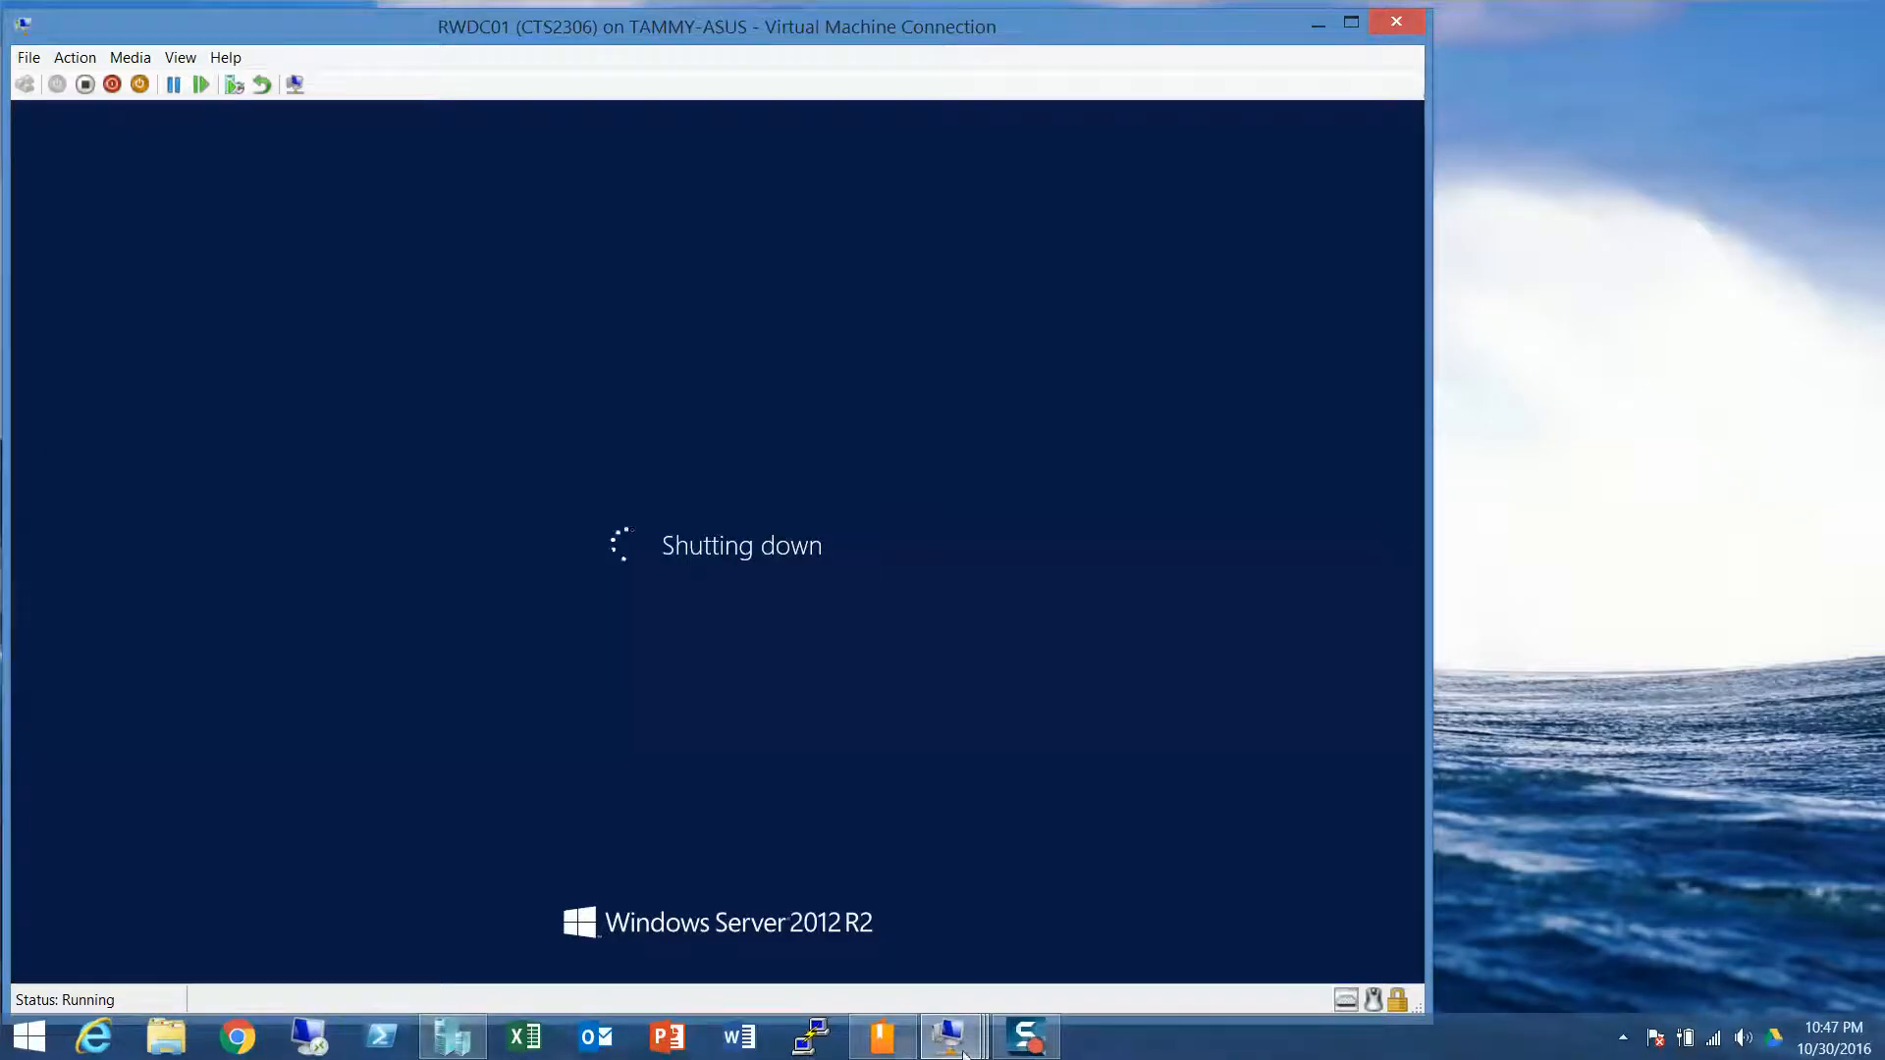
Step: Switch to the Server02 virtual machine and shut it down with the reason Other (Unplanned)
mouse_move(960, 1043)
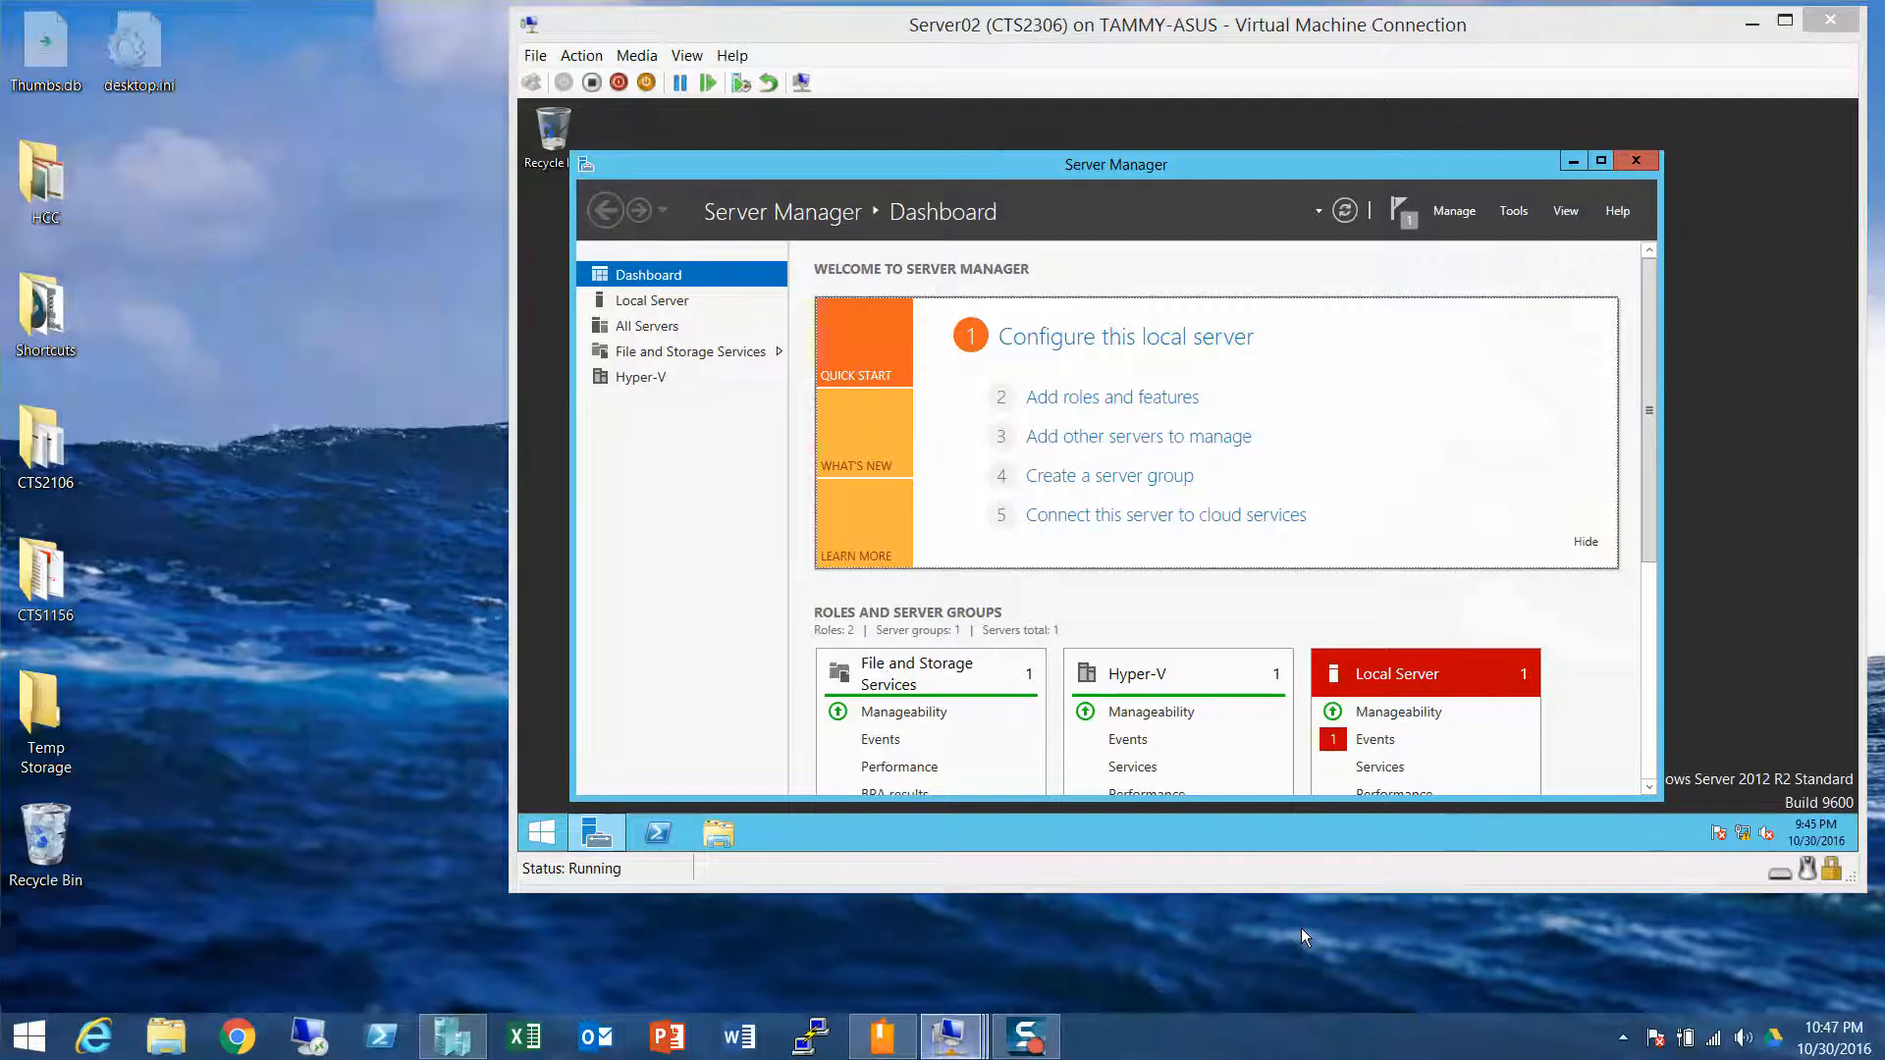
left_click(1300, 927)
left_click(553, 840)
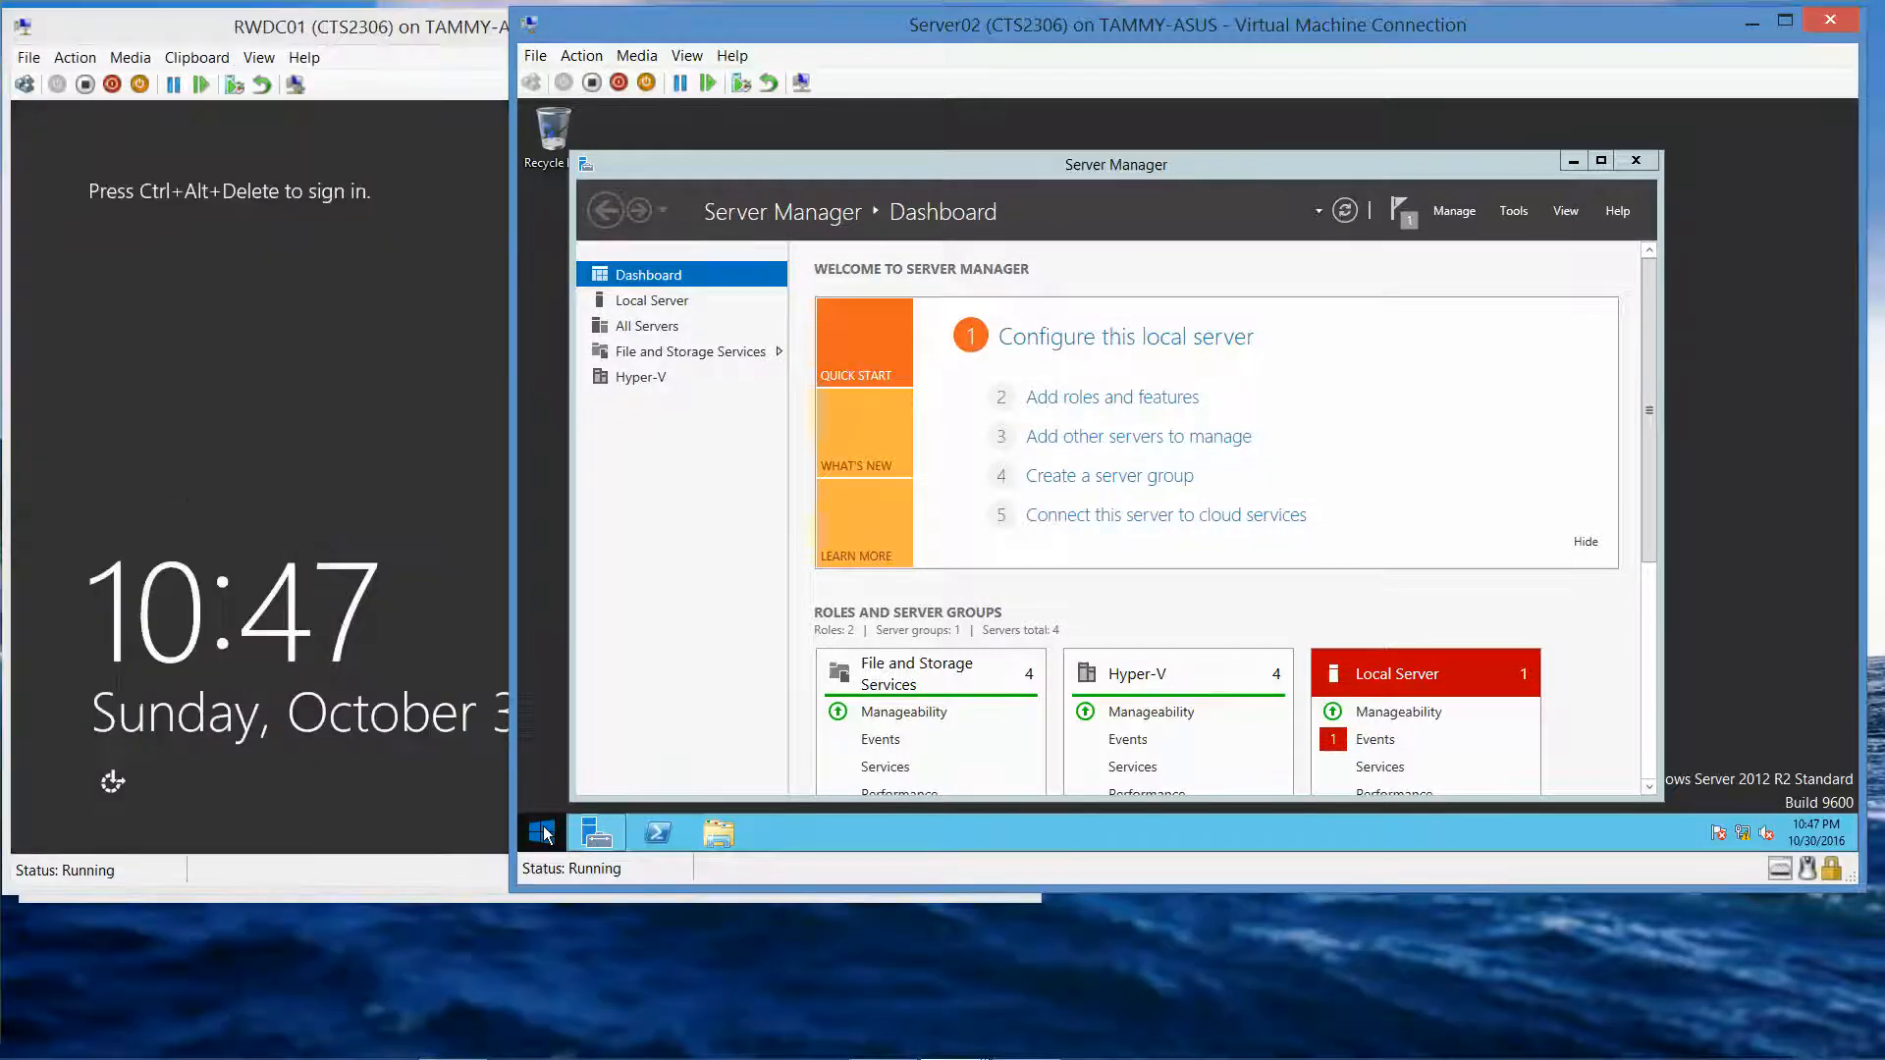
right_click(545, 832)
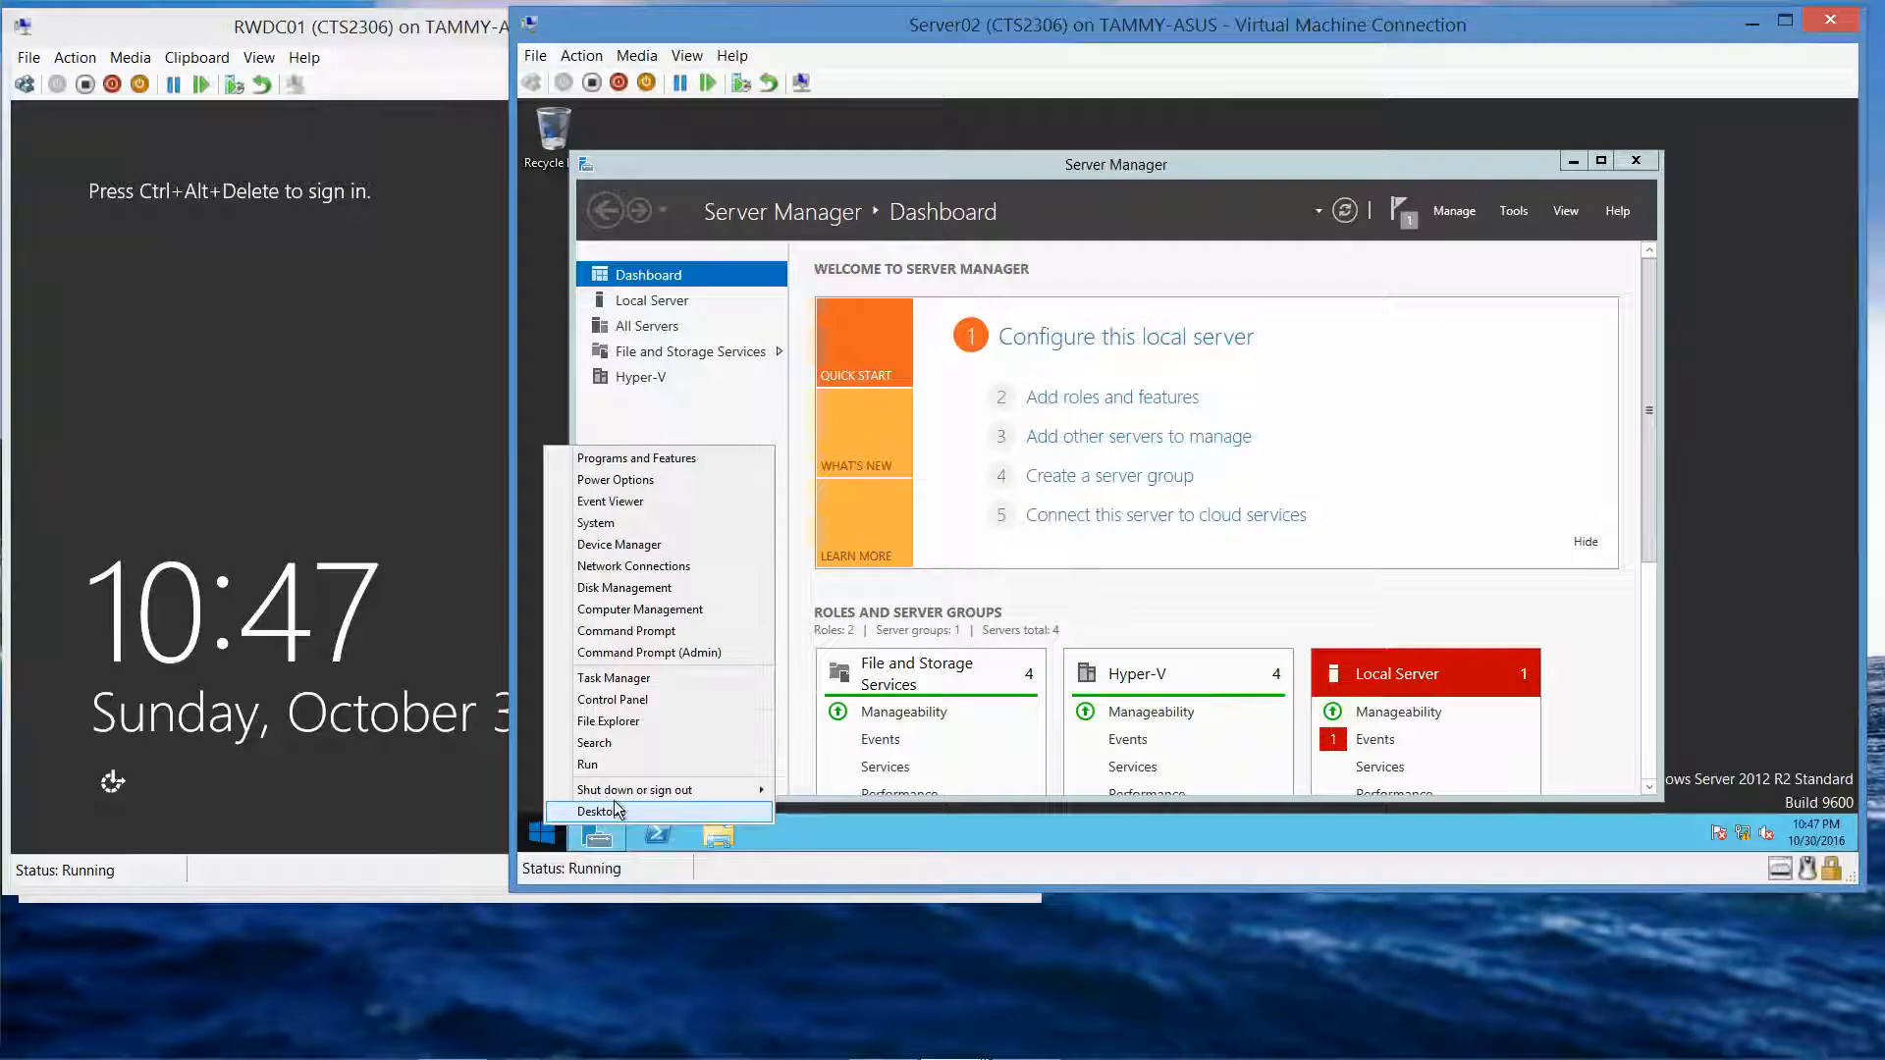
mouse_move(648, 791)
left_click(842, 769)
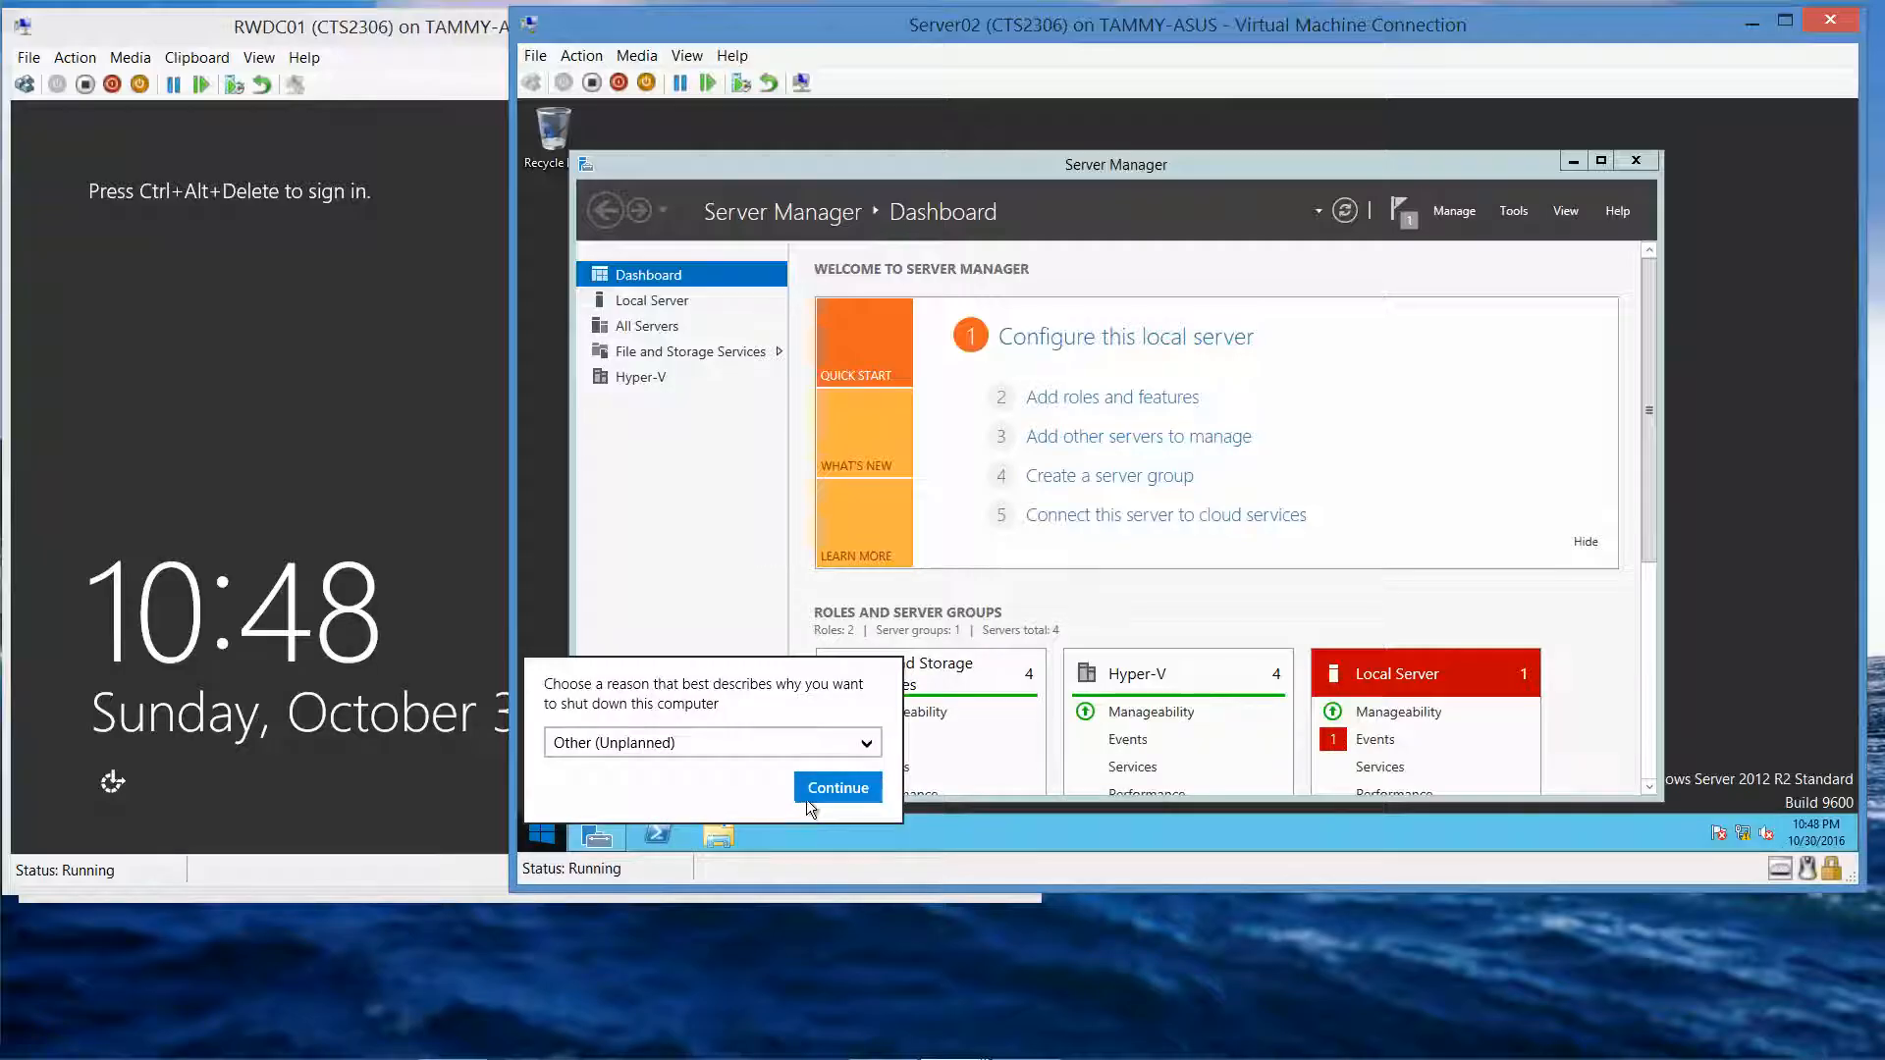
left_click(837, 787)
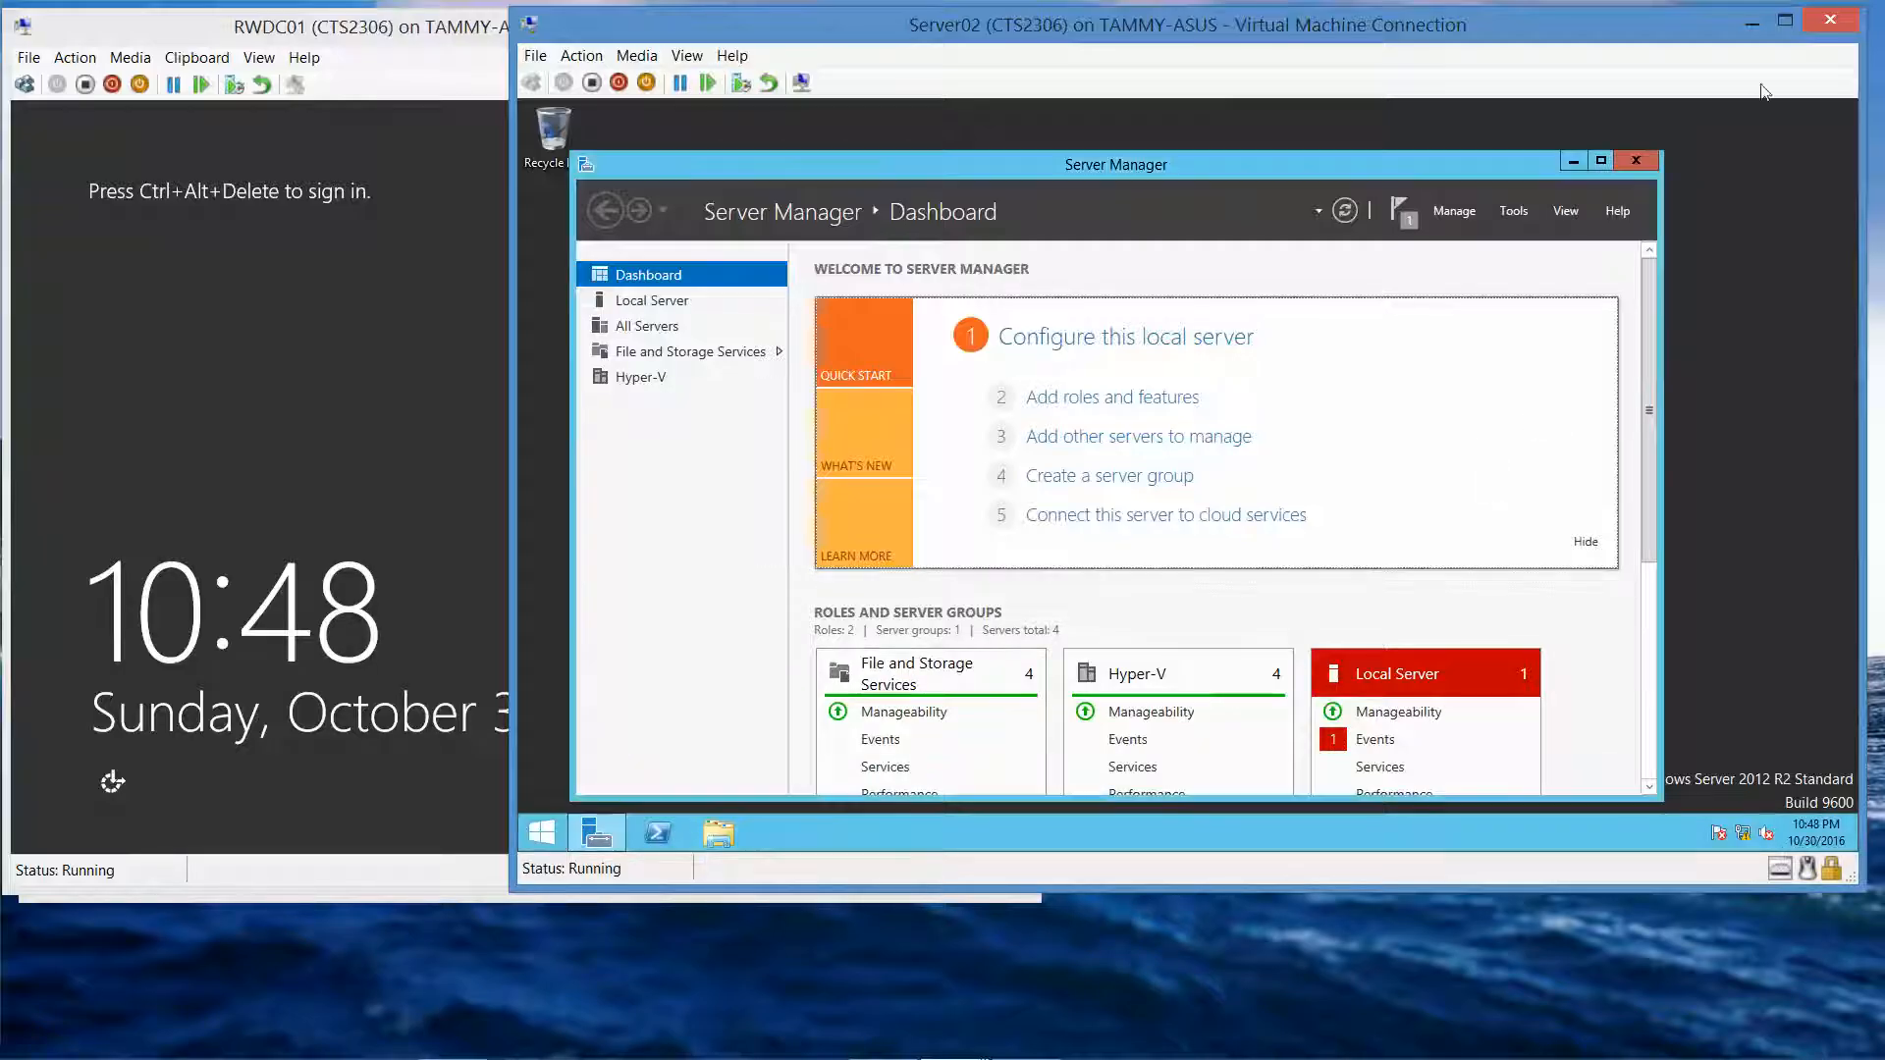
Step: Minimize the Server02 and RWDC01 connection windows, close those of Storage01 and Server01, and switch to Hyper-V Manager
left_click(1753, 23)
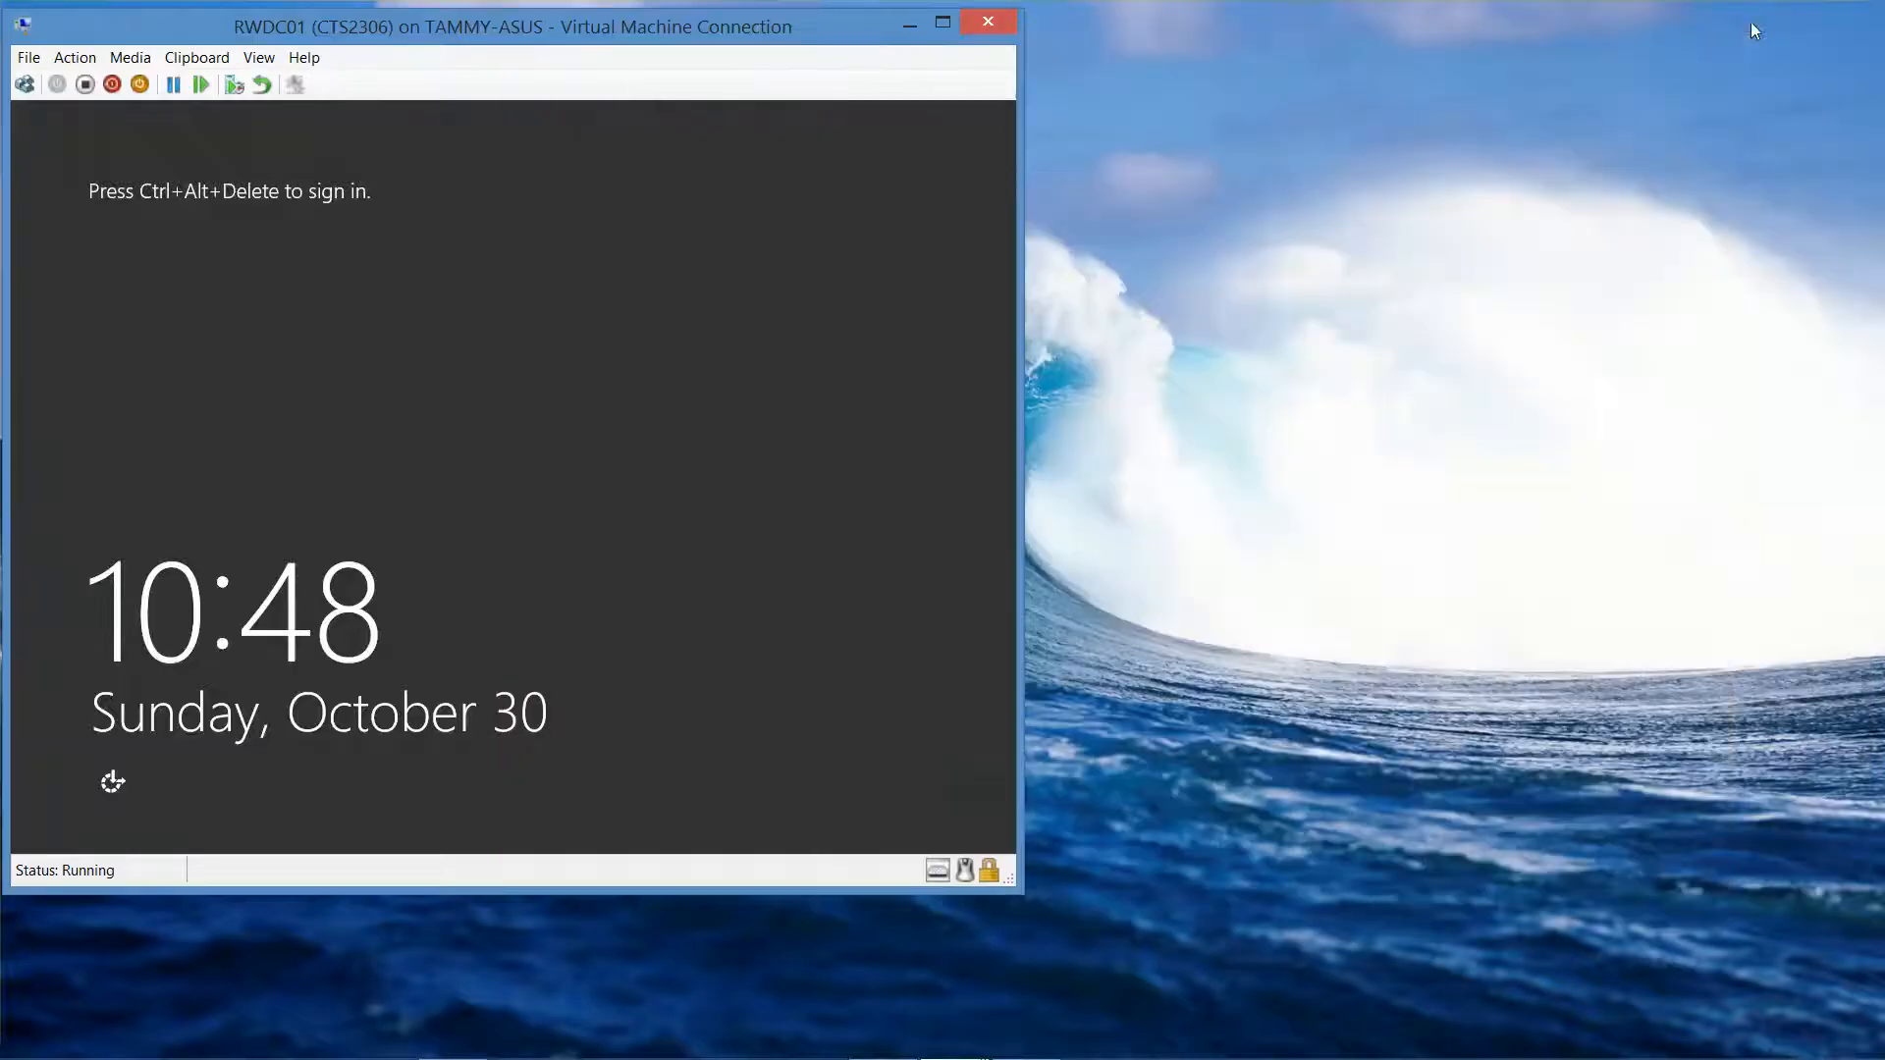
left_click(915, 22)
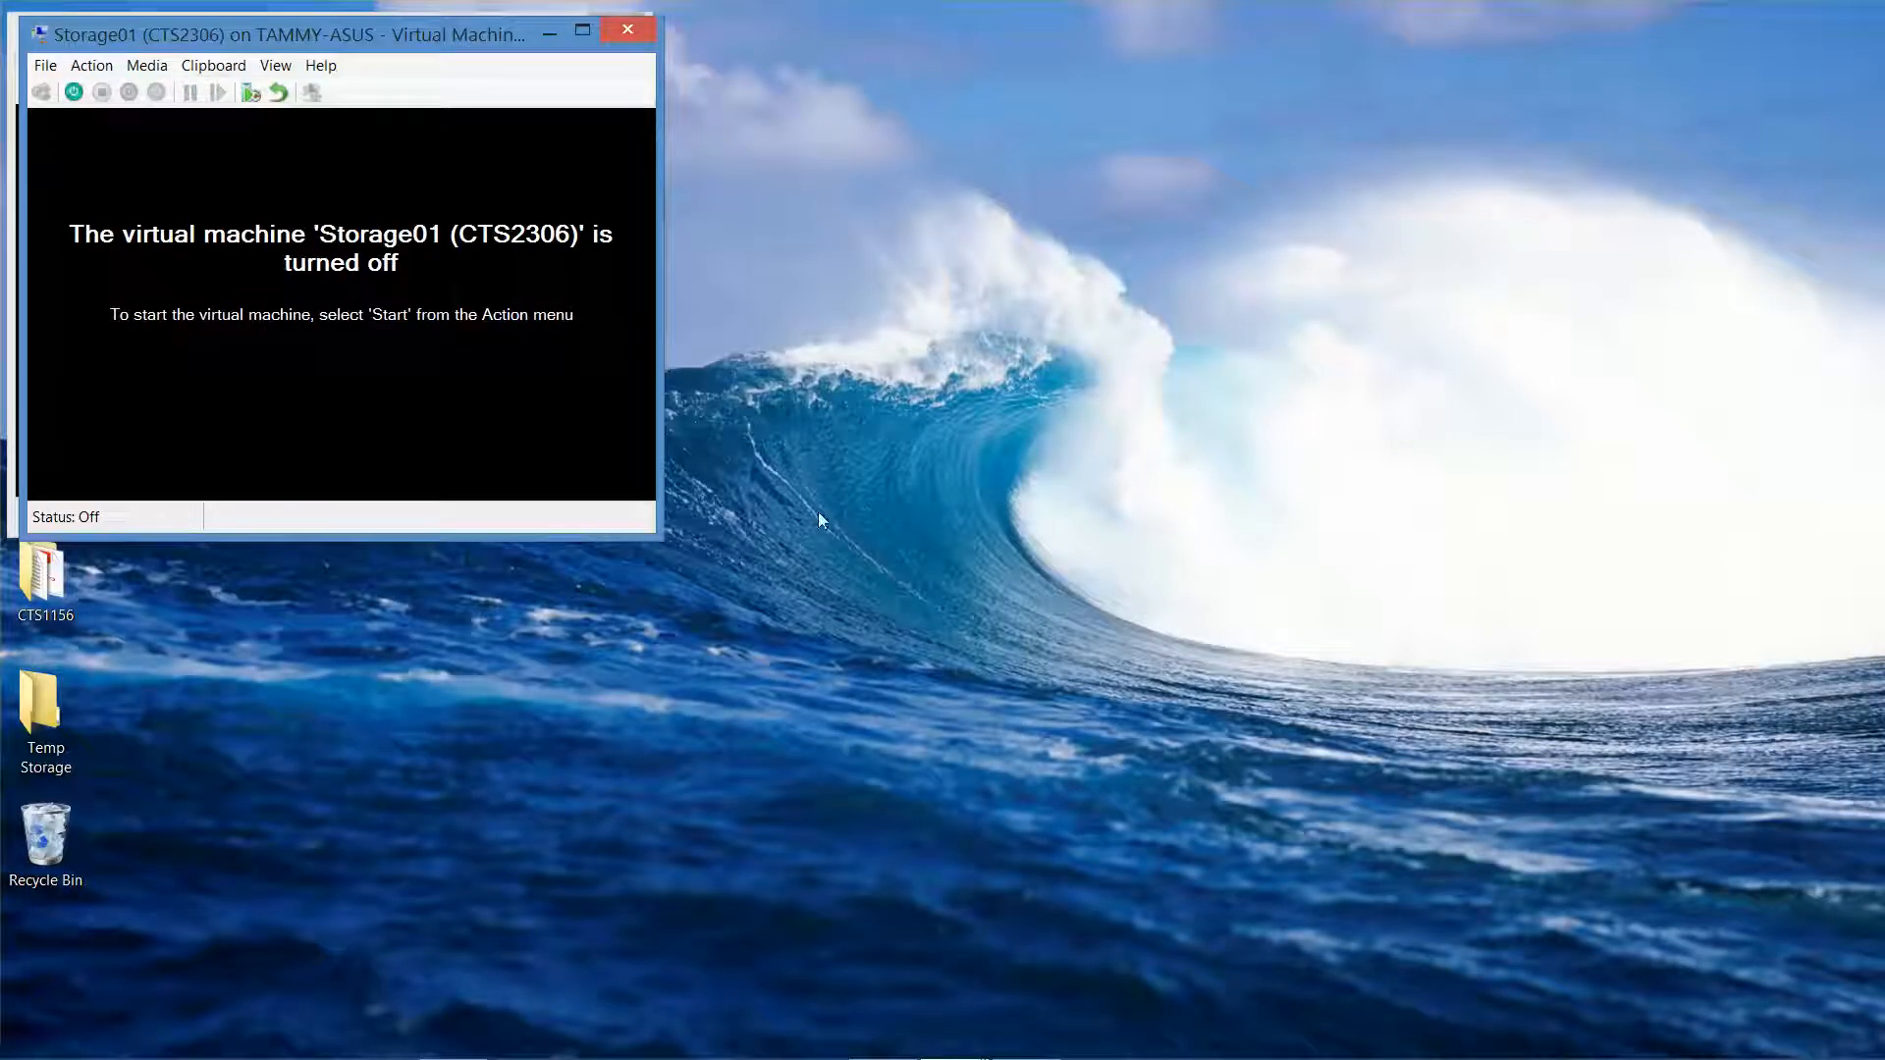
left_click(638, 31)
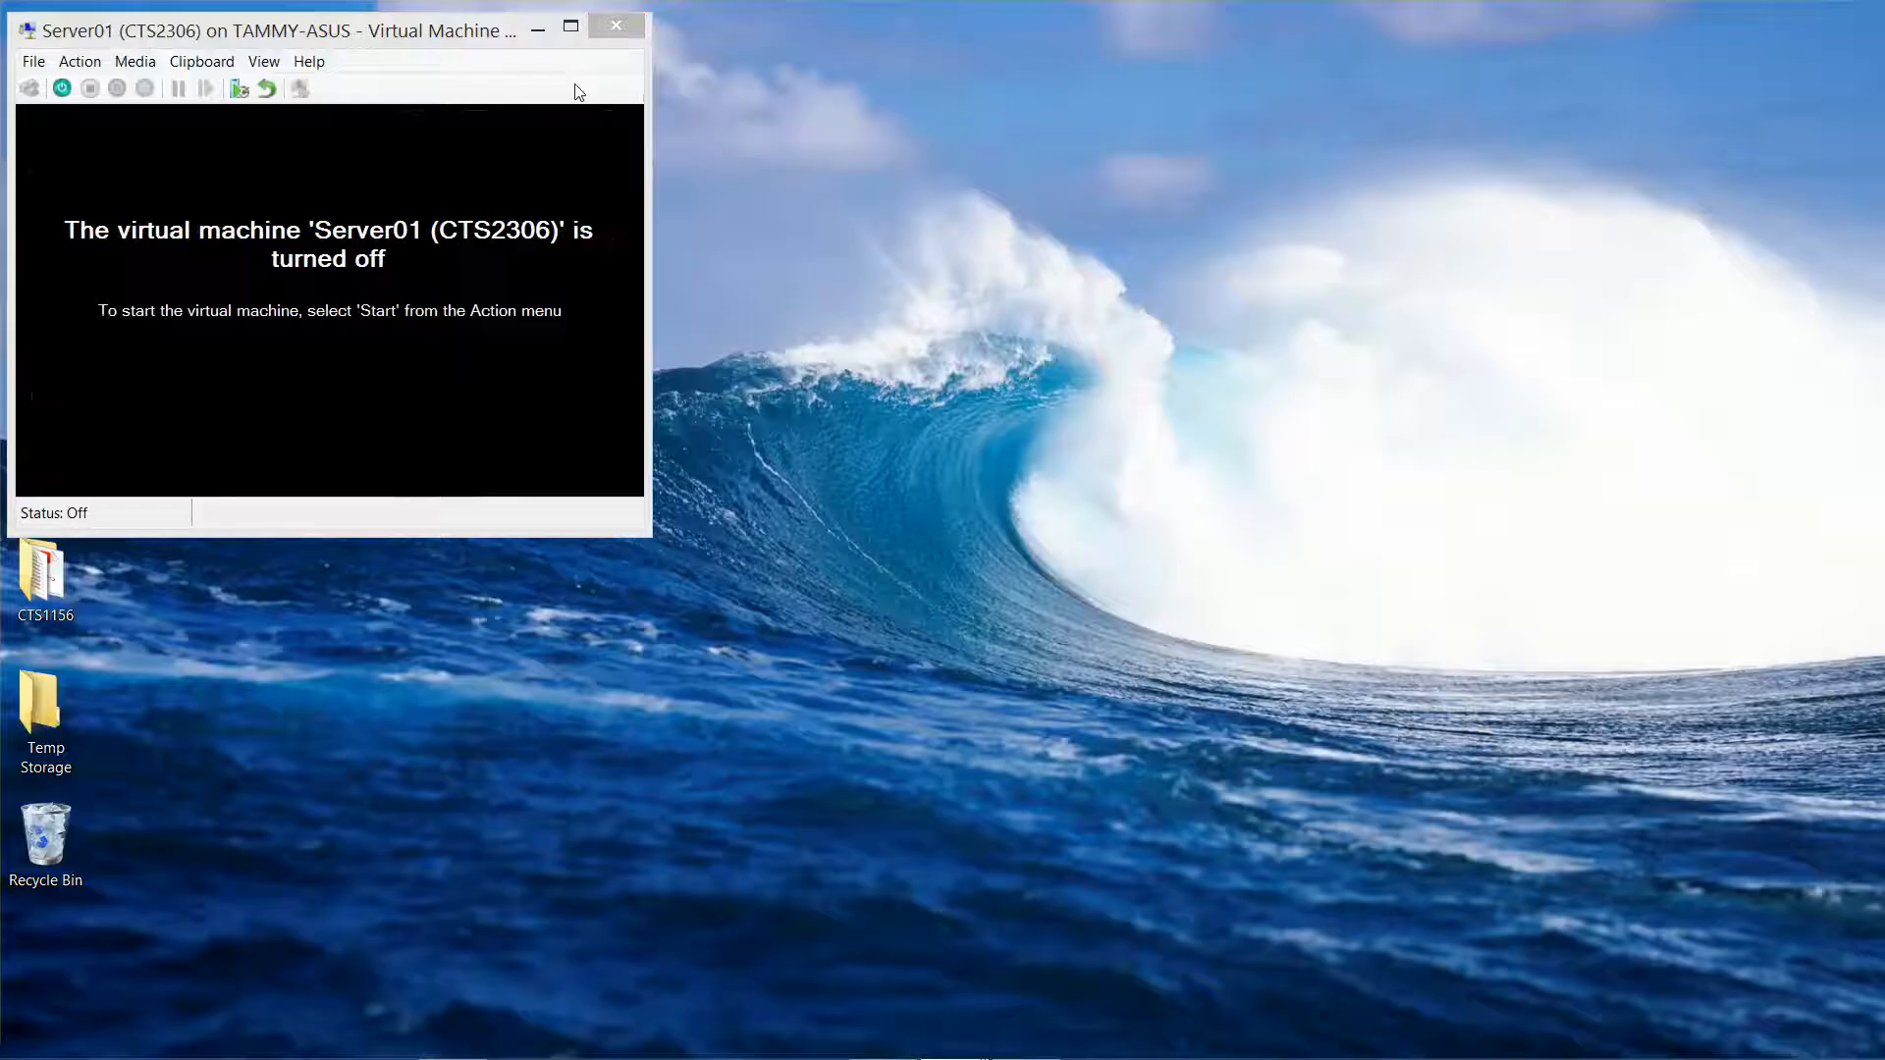
left_click(615, 25)
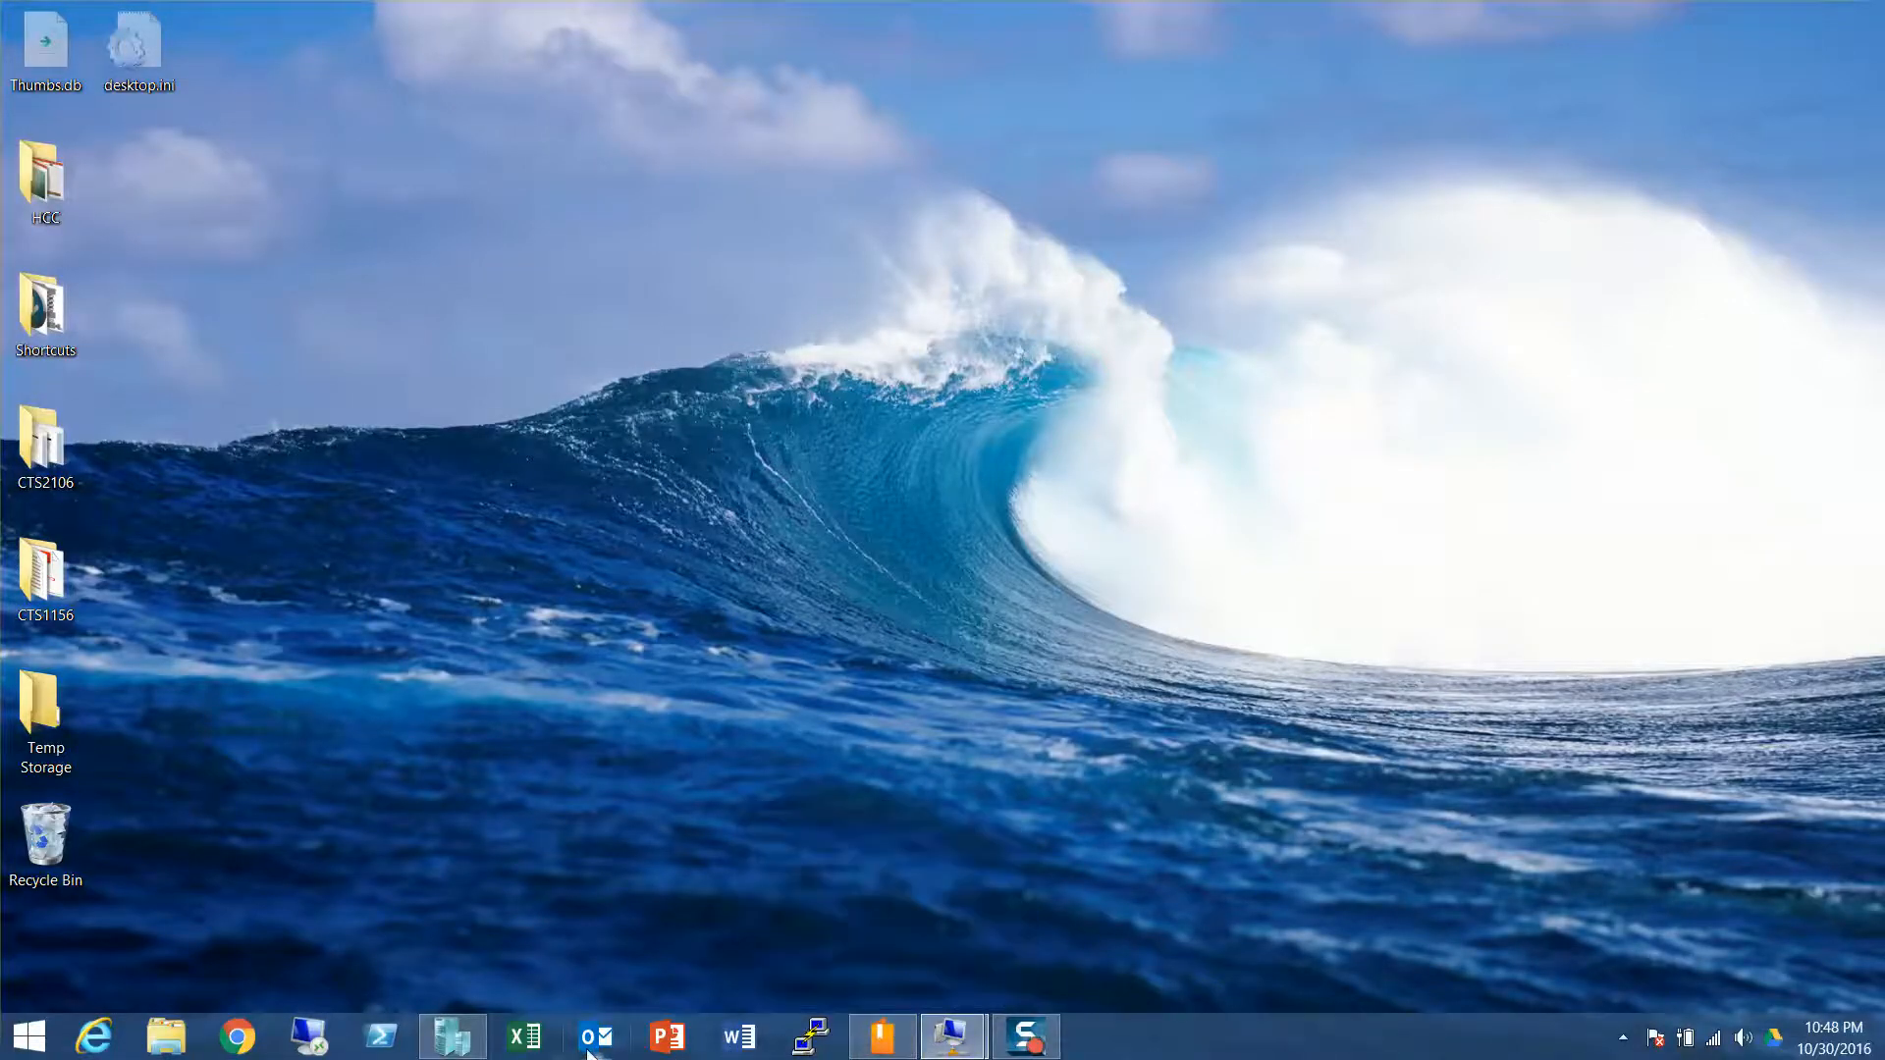
left_click(452, 1043)
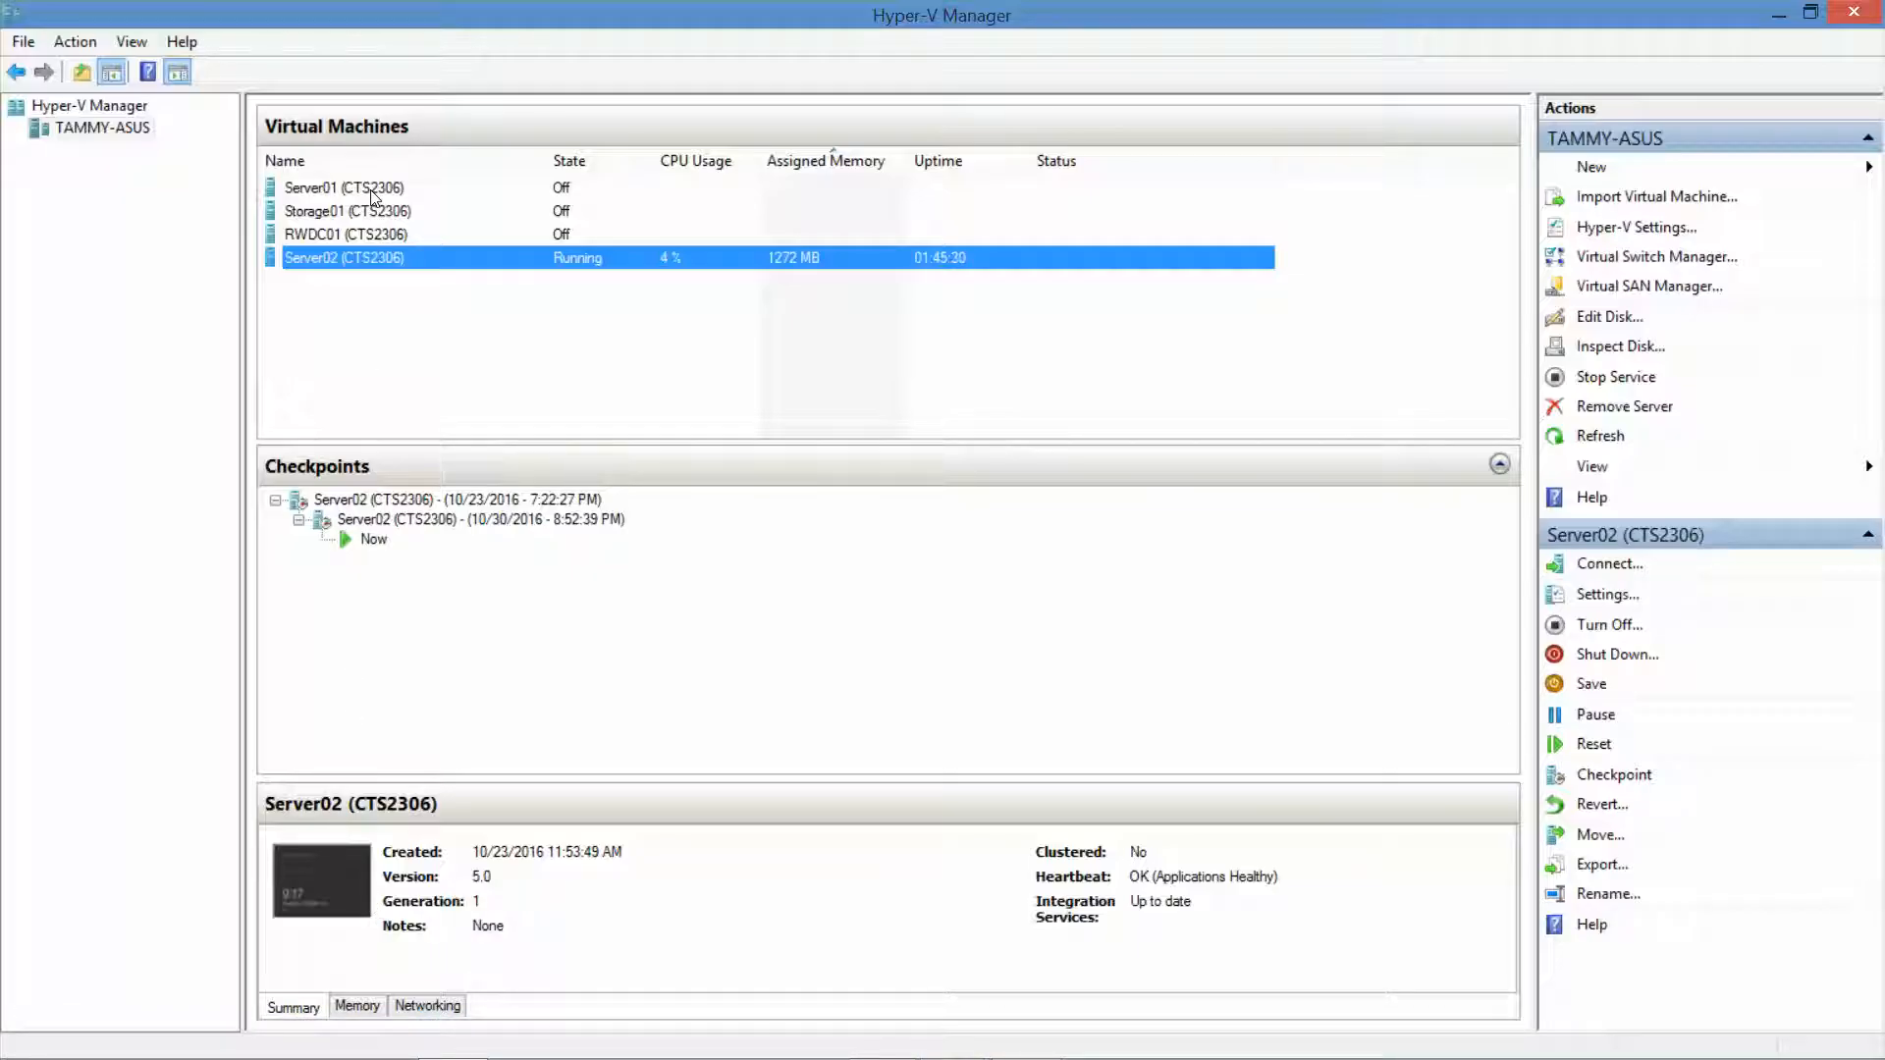
Step: Create a checkpoint of the Server01 virtual machine
left_click(412, 520)
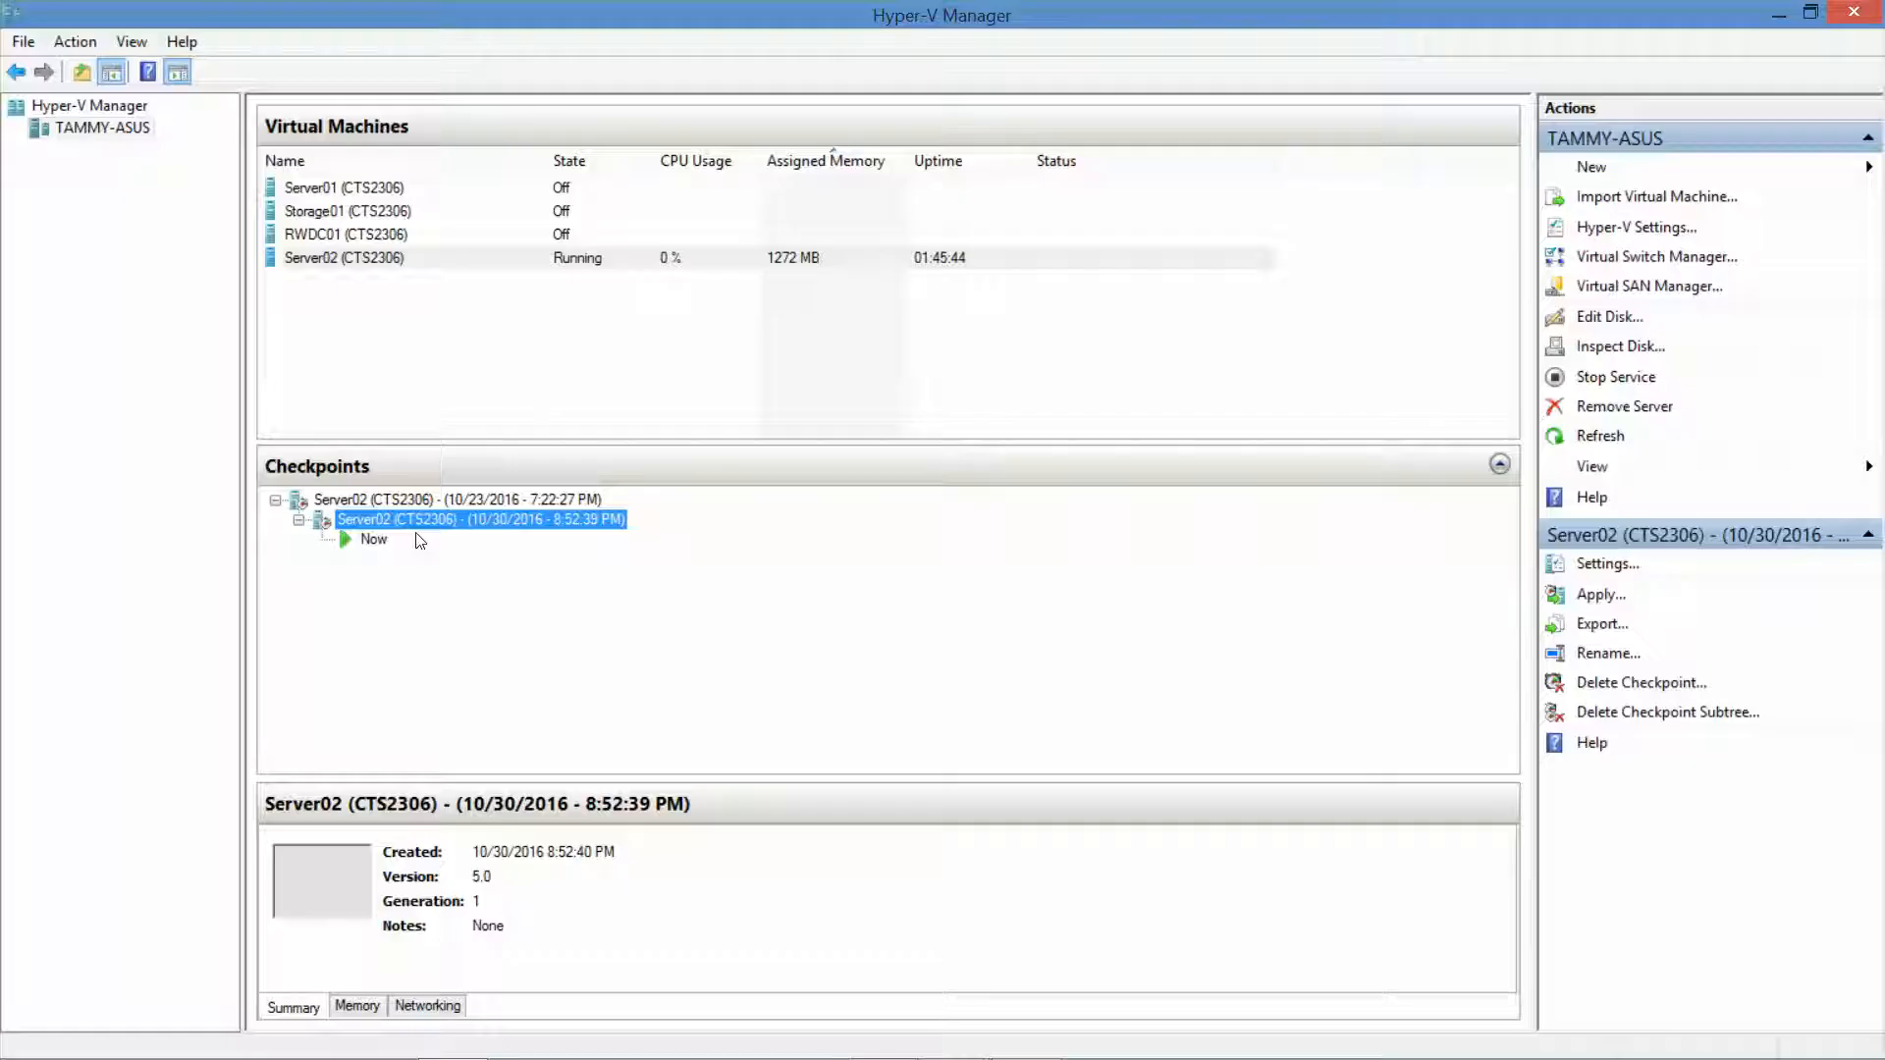
left_click(367, 190)
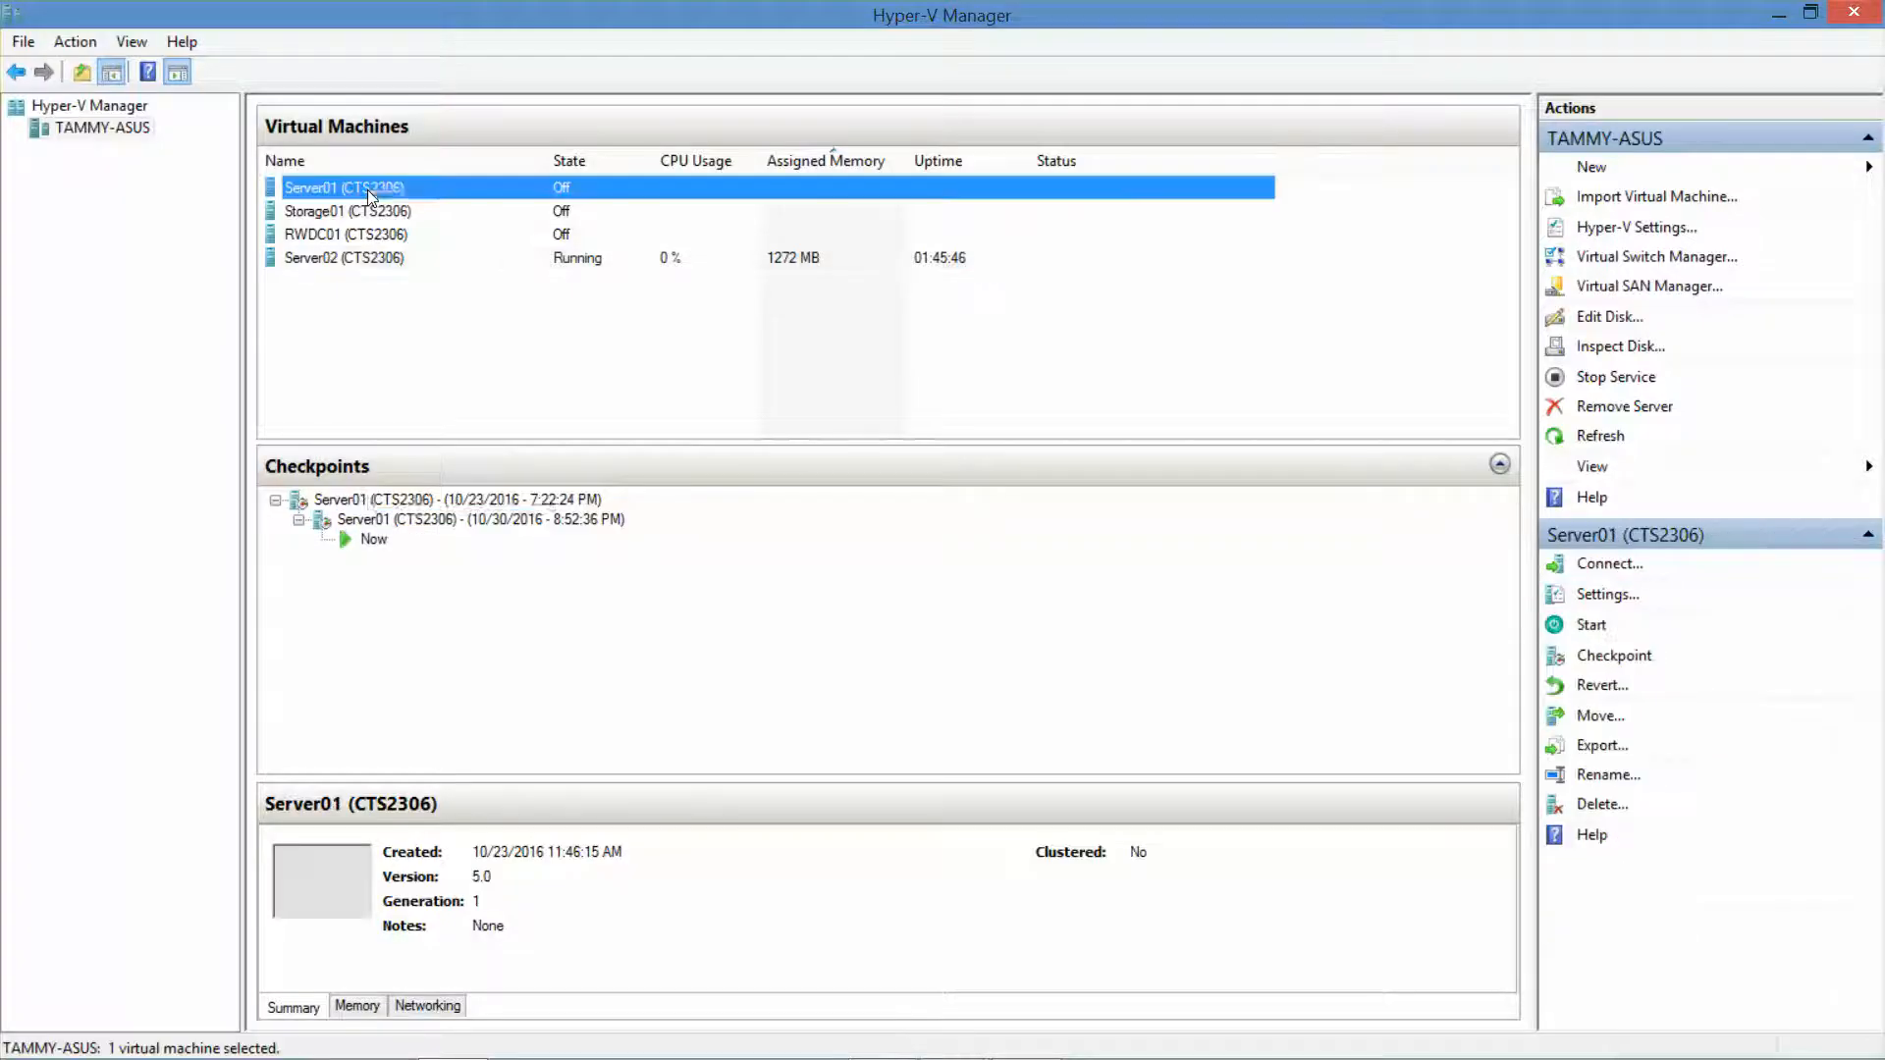
right_click(367, 191)
left_click(415, 313)
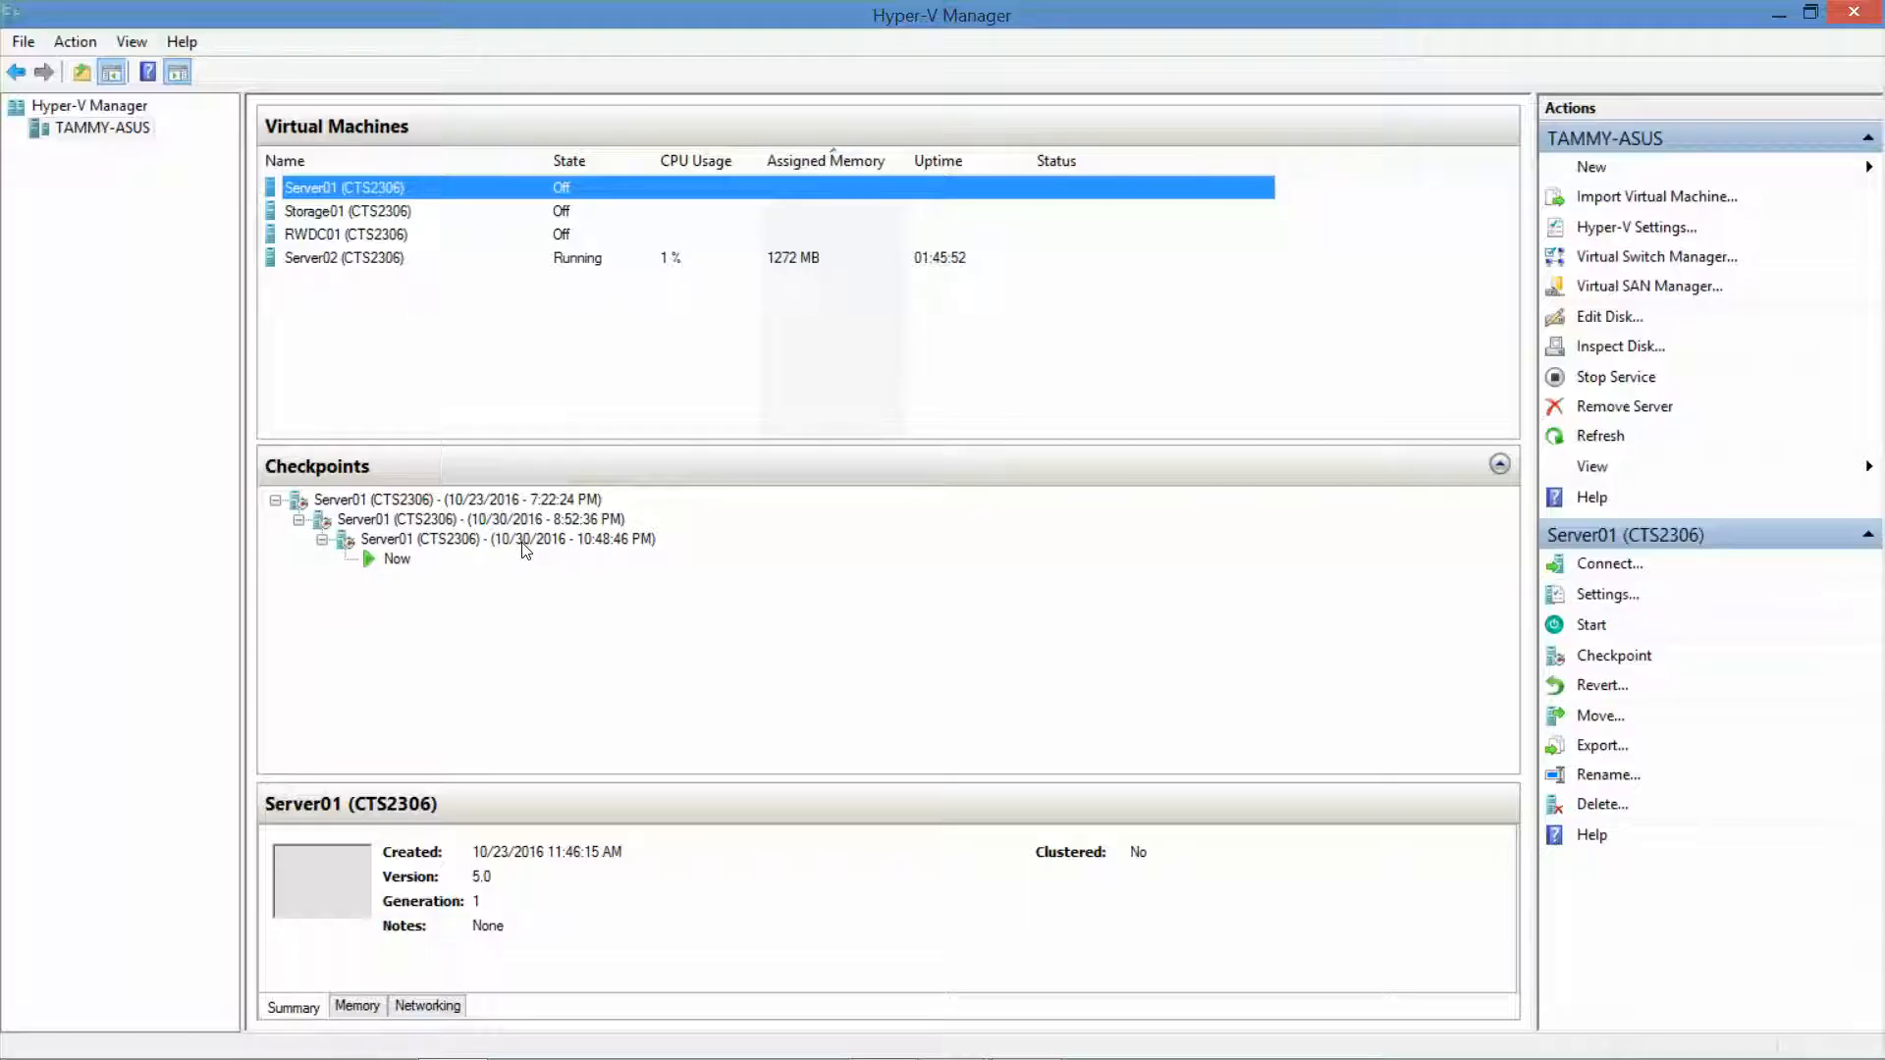
Step: Create a checkpoint of the Storage01 virtual machine
left_click(398, 212)
right_click(399, 212)
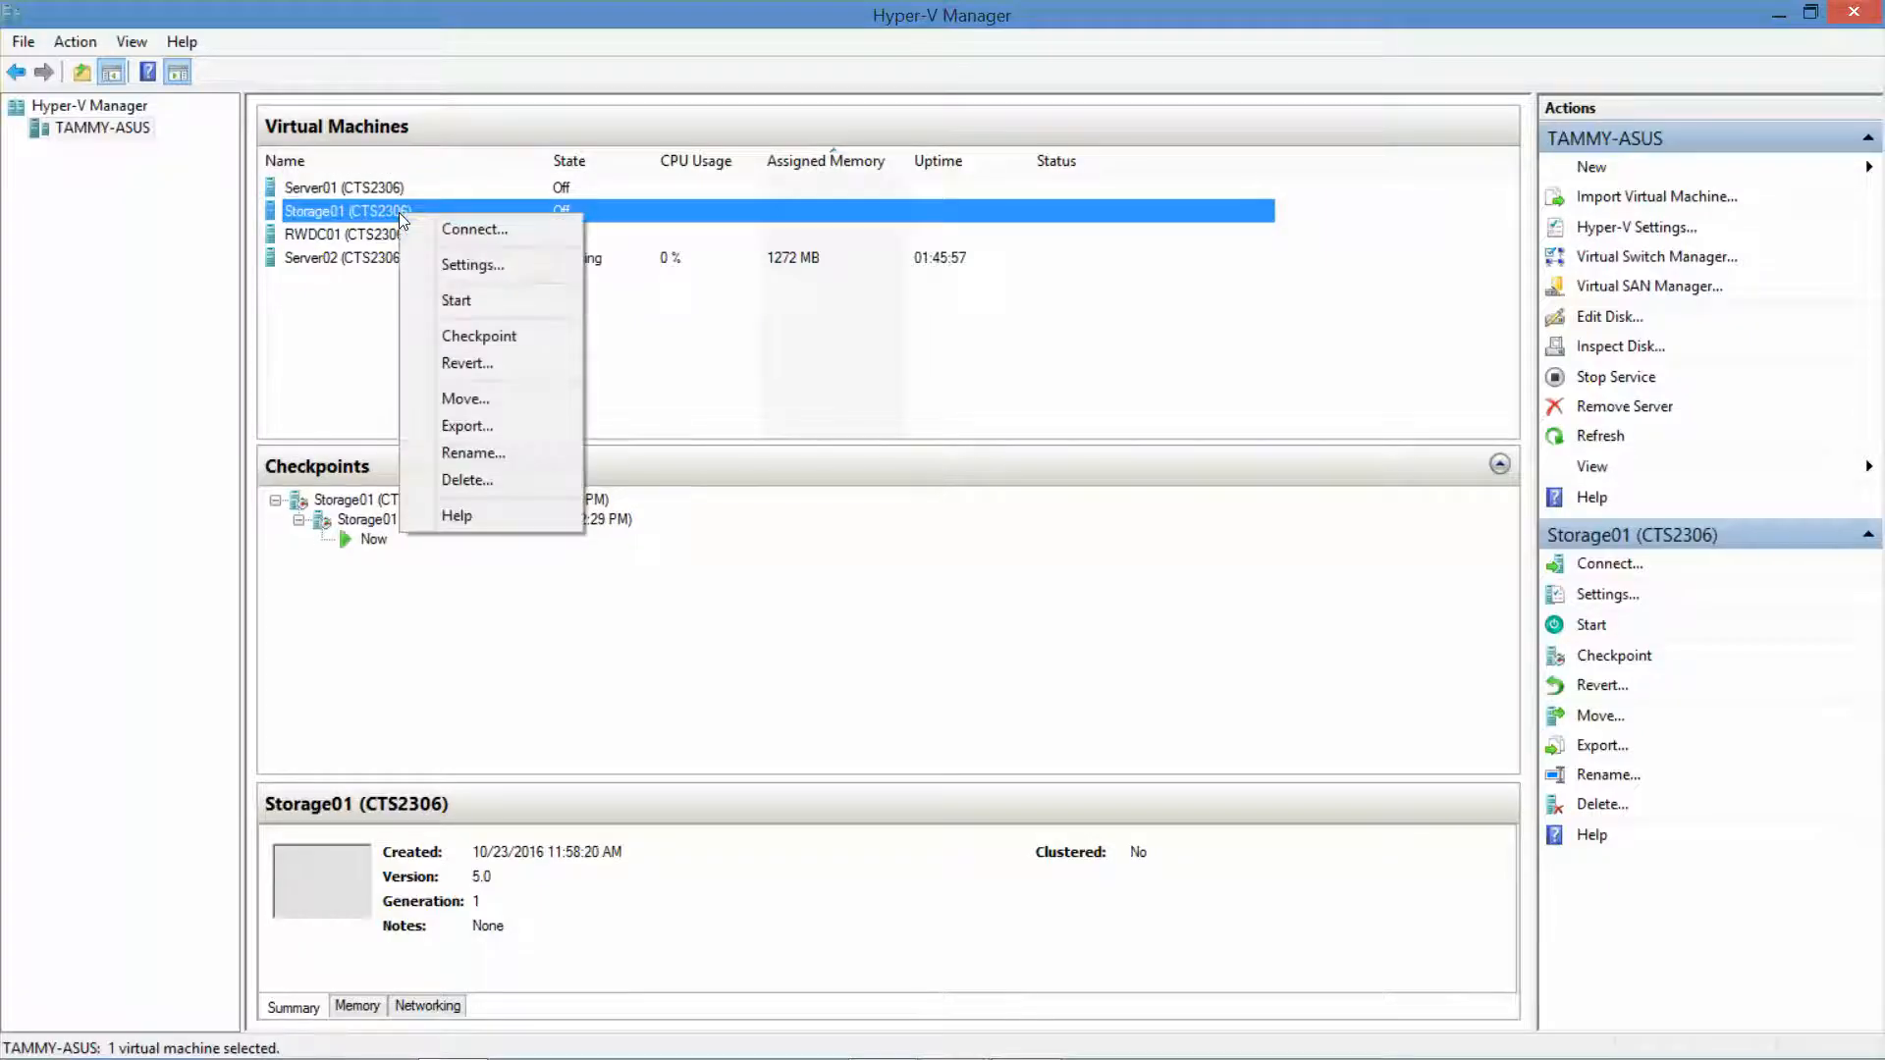
left_click(443, 335)
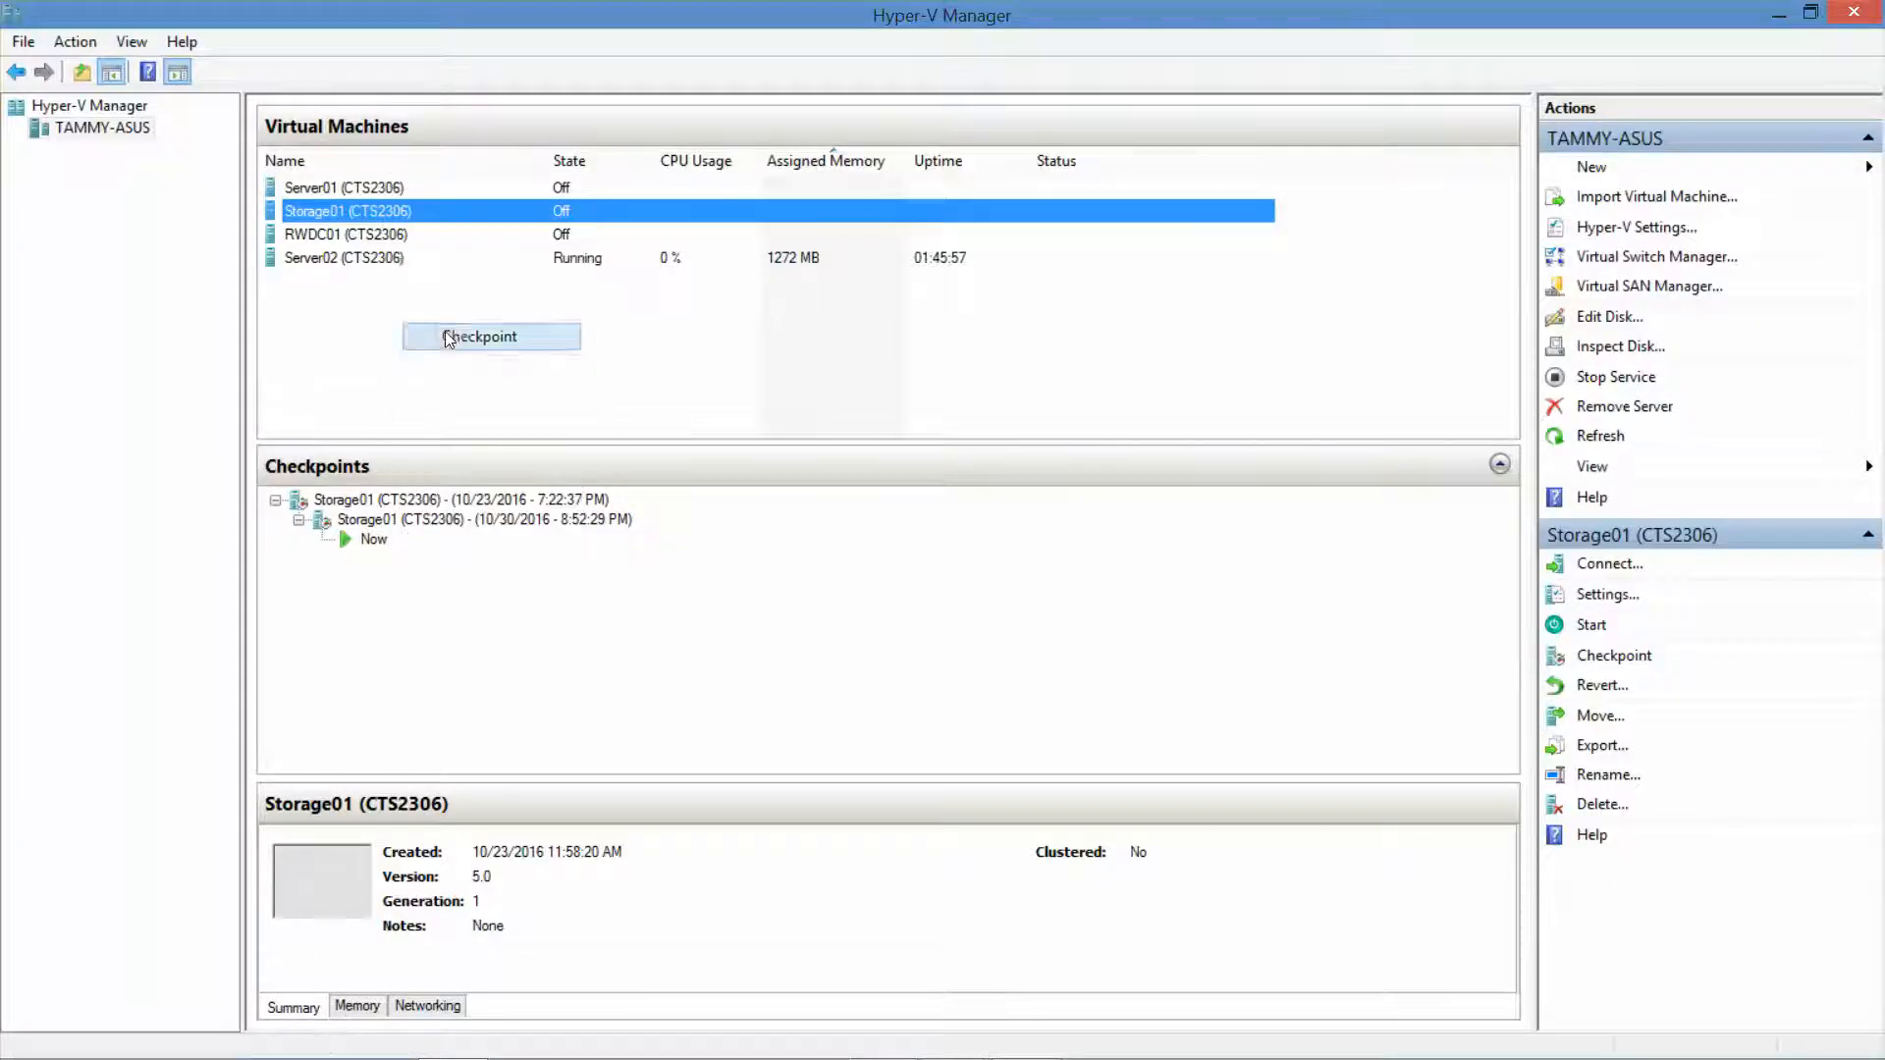
Step: Turn off the still-running Server02 virtual machine and confirm the power-off
left_click(394, 259)
right_click(394, 260)
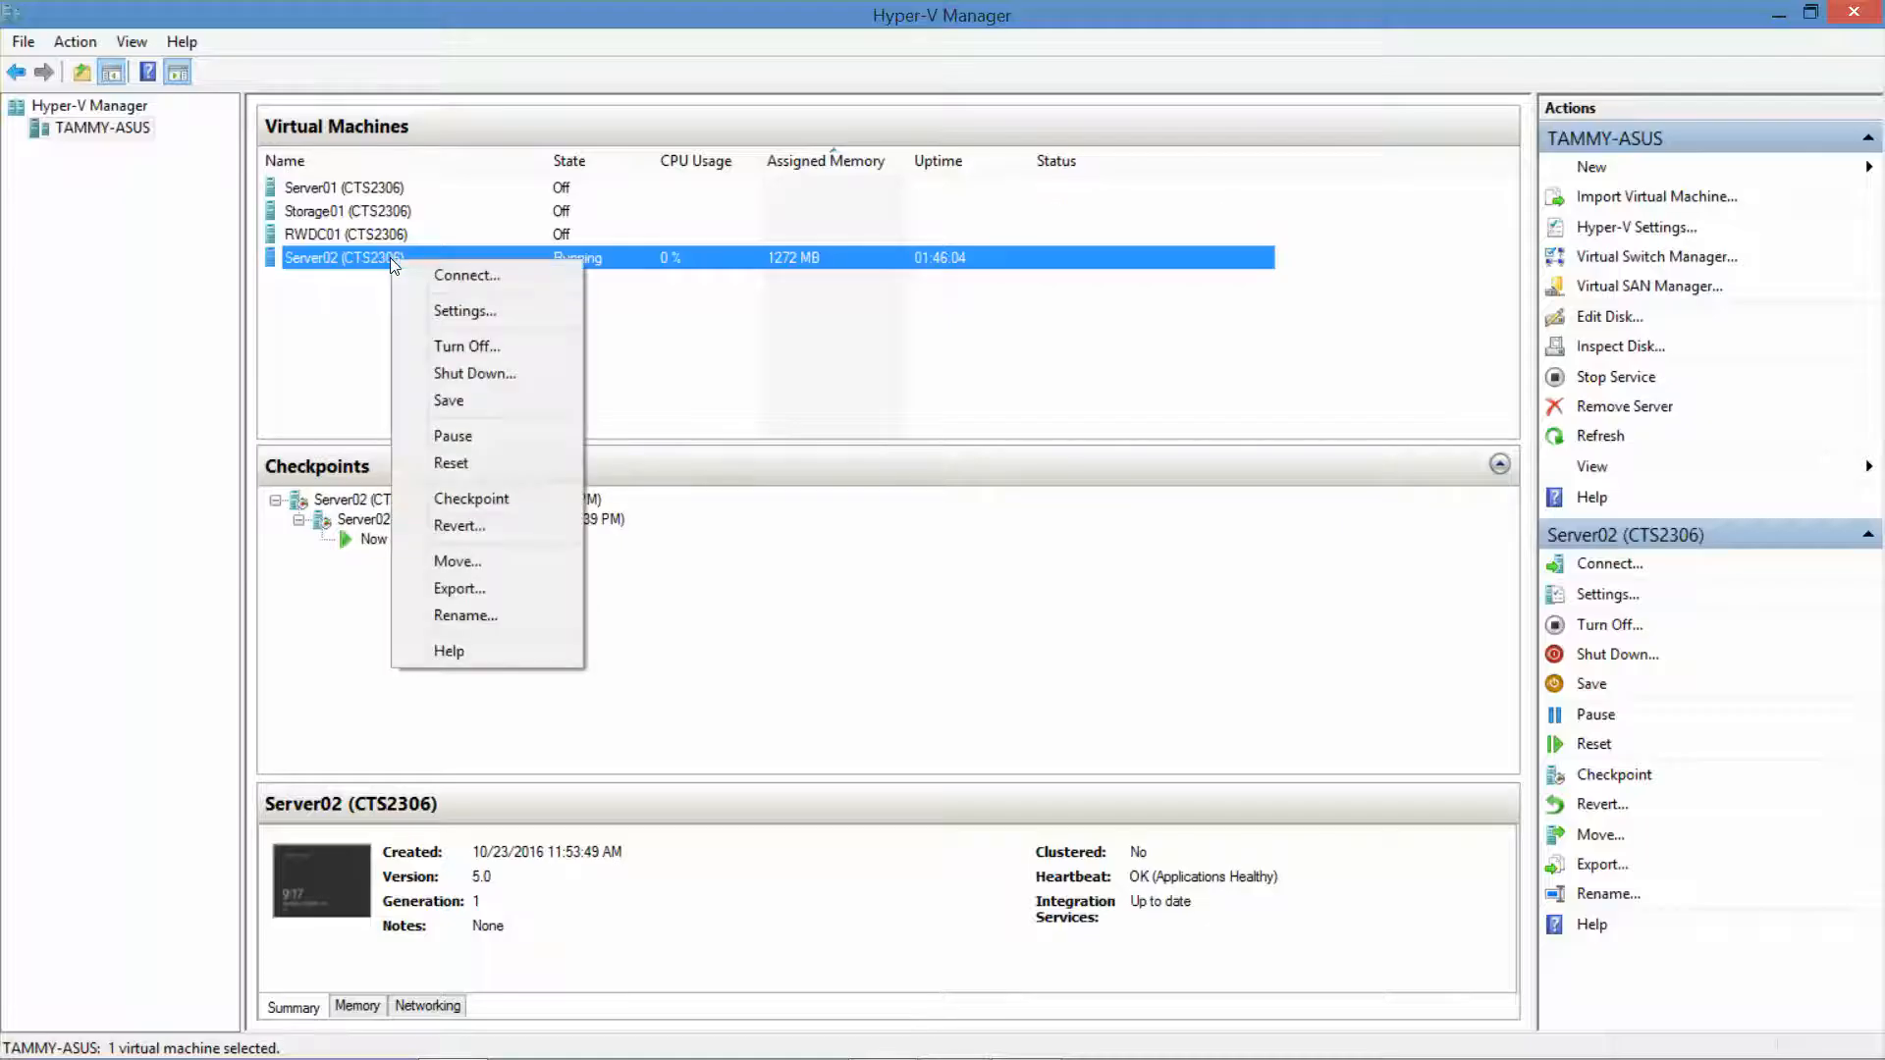
left_click(436, 346)
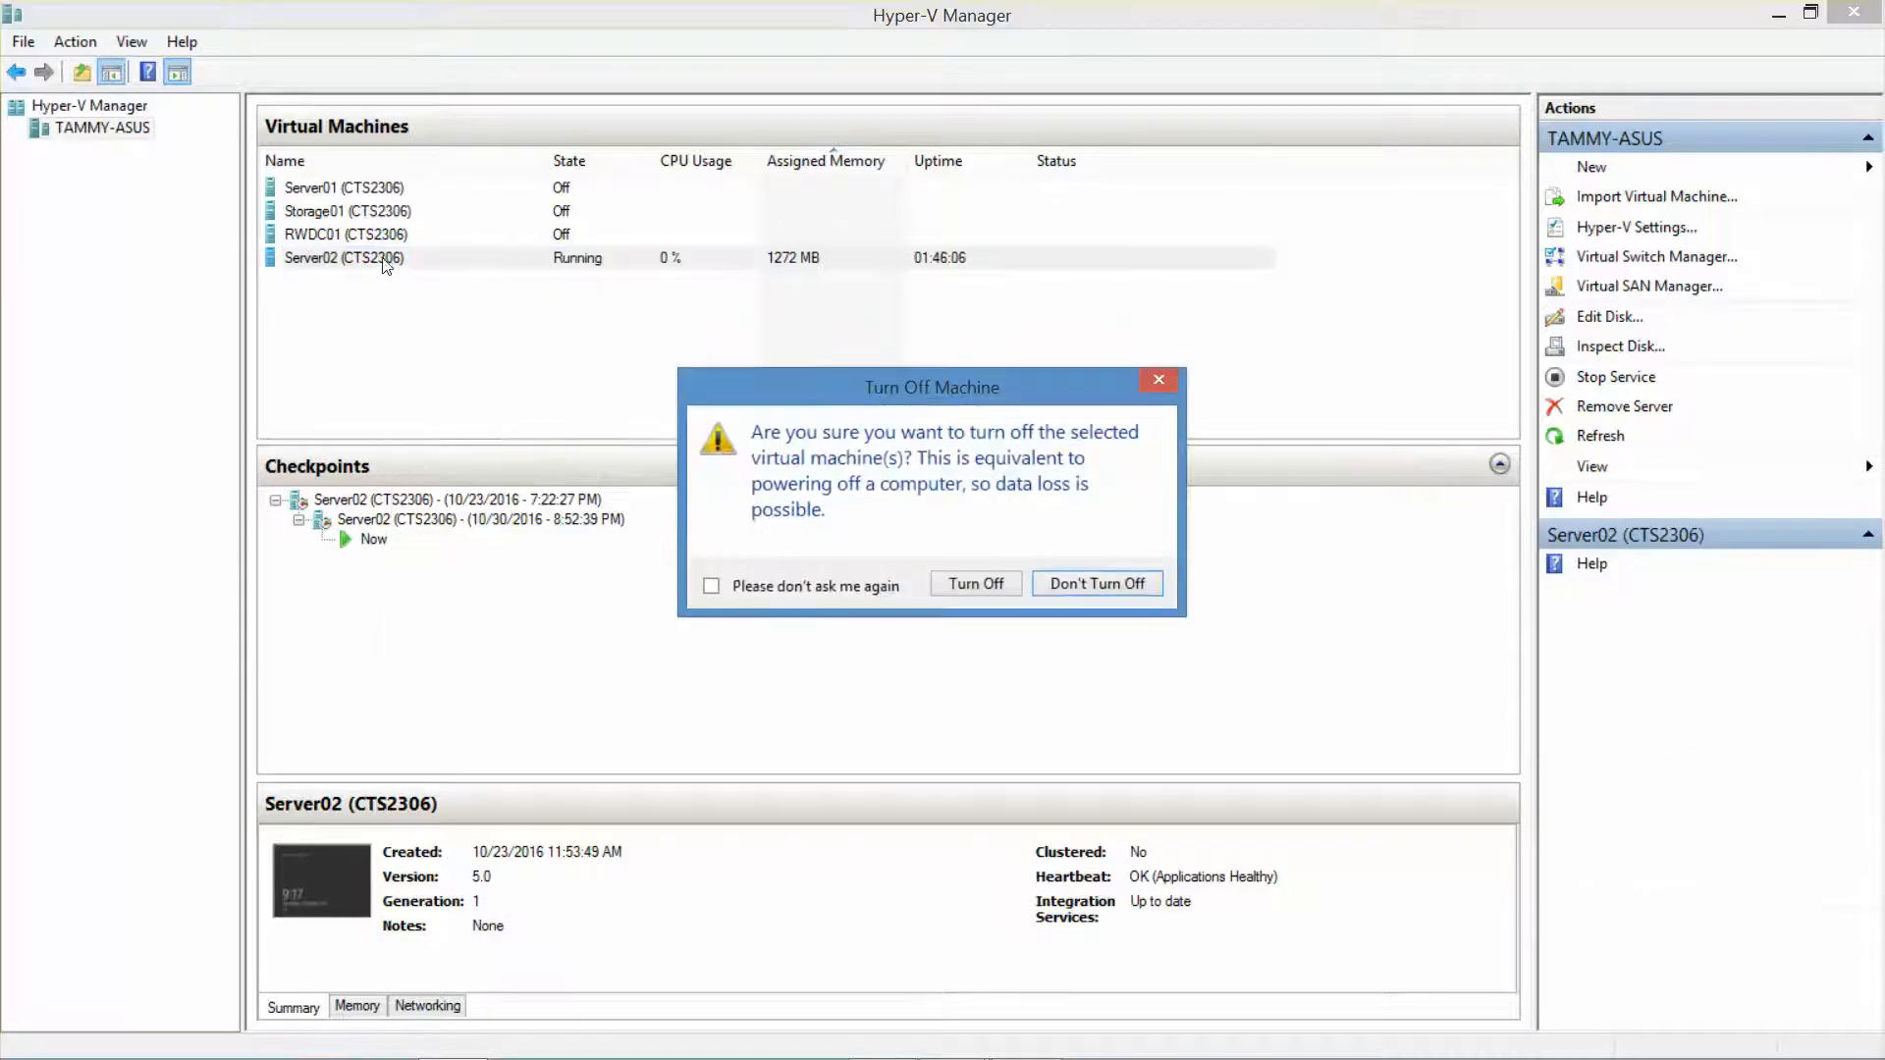
left_click(994, 592)
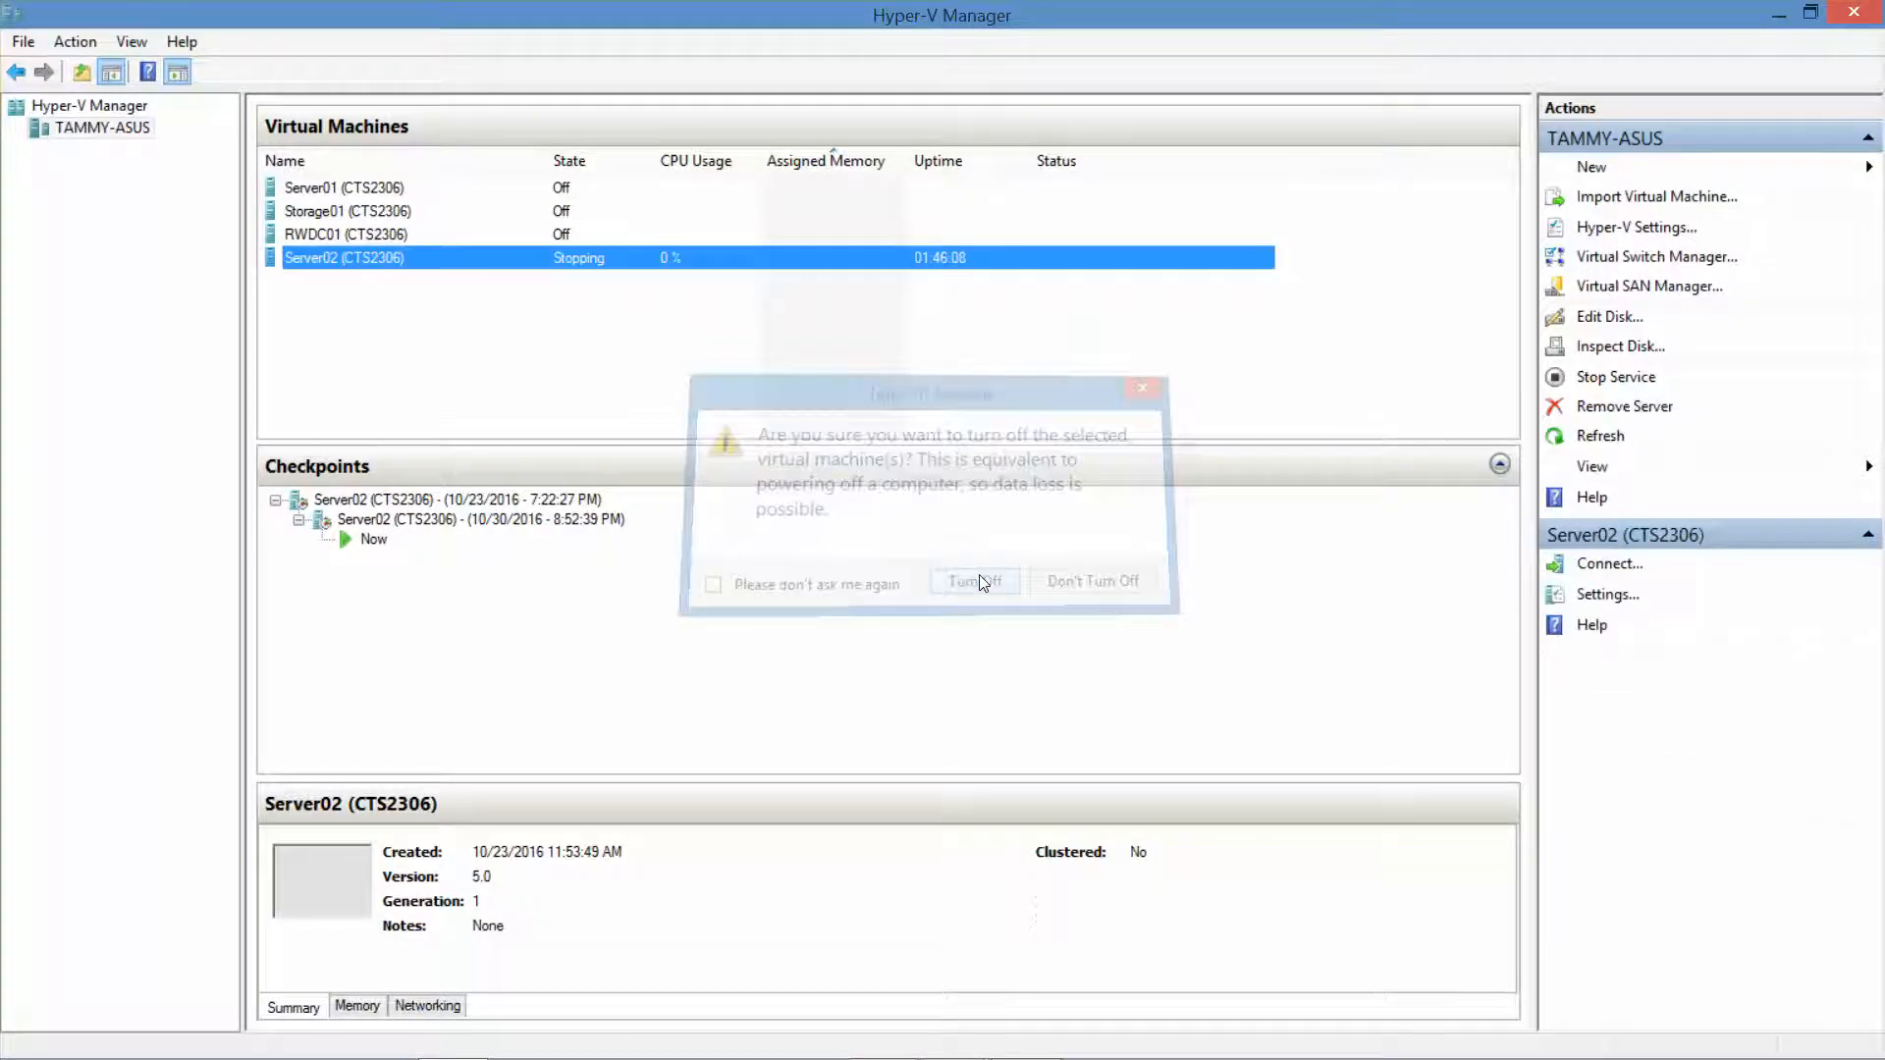
Step: Create checkpoints of the RWDC01 and Server02 virtual machines
right_click(416, 238)
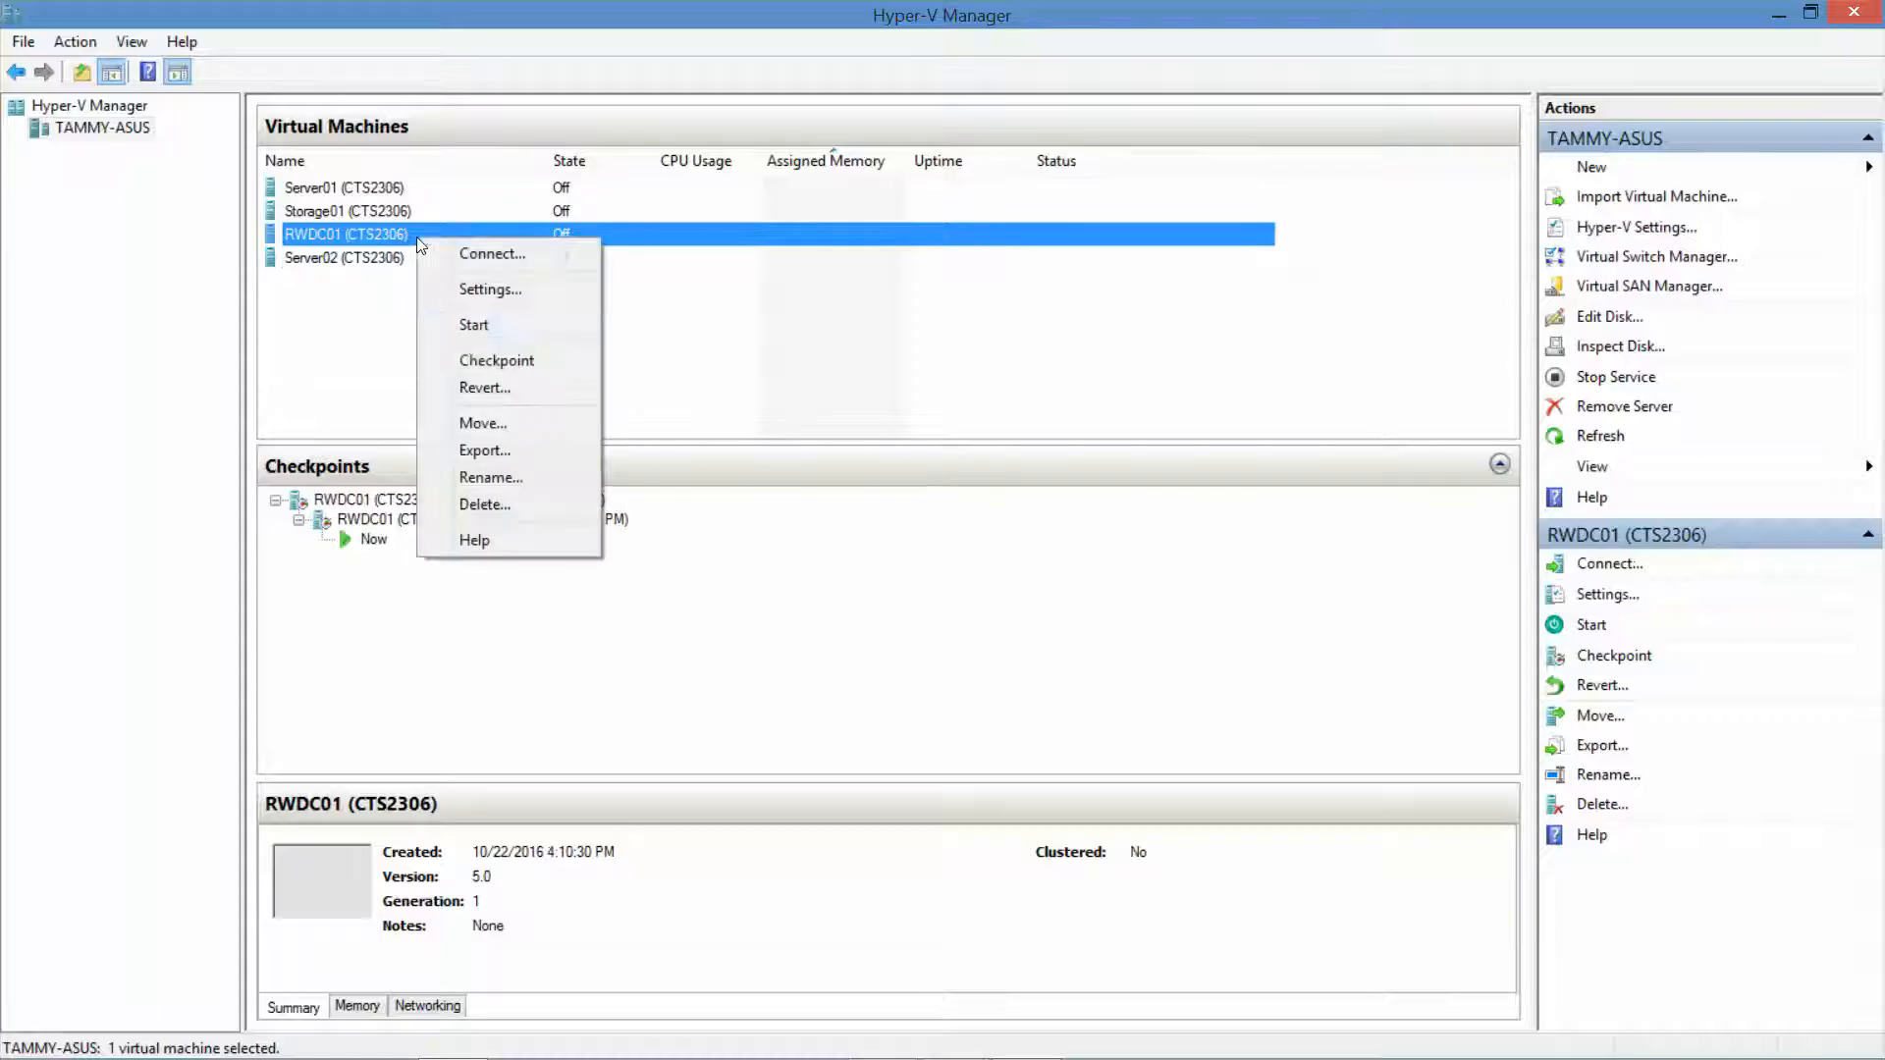
left_click(473, 360)
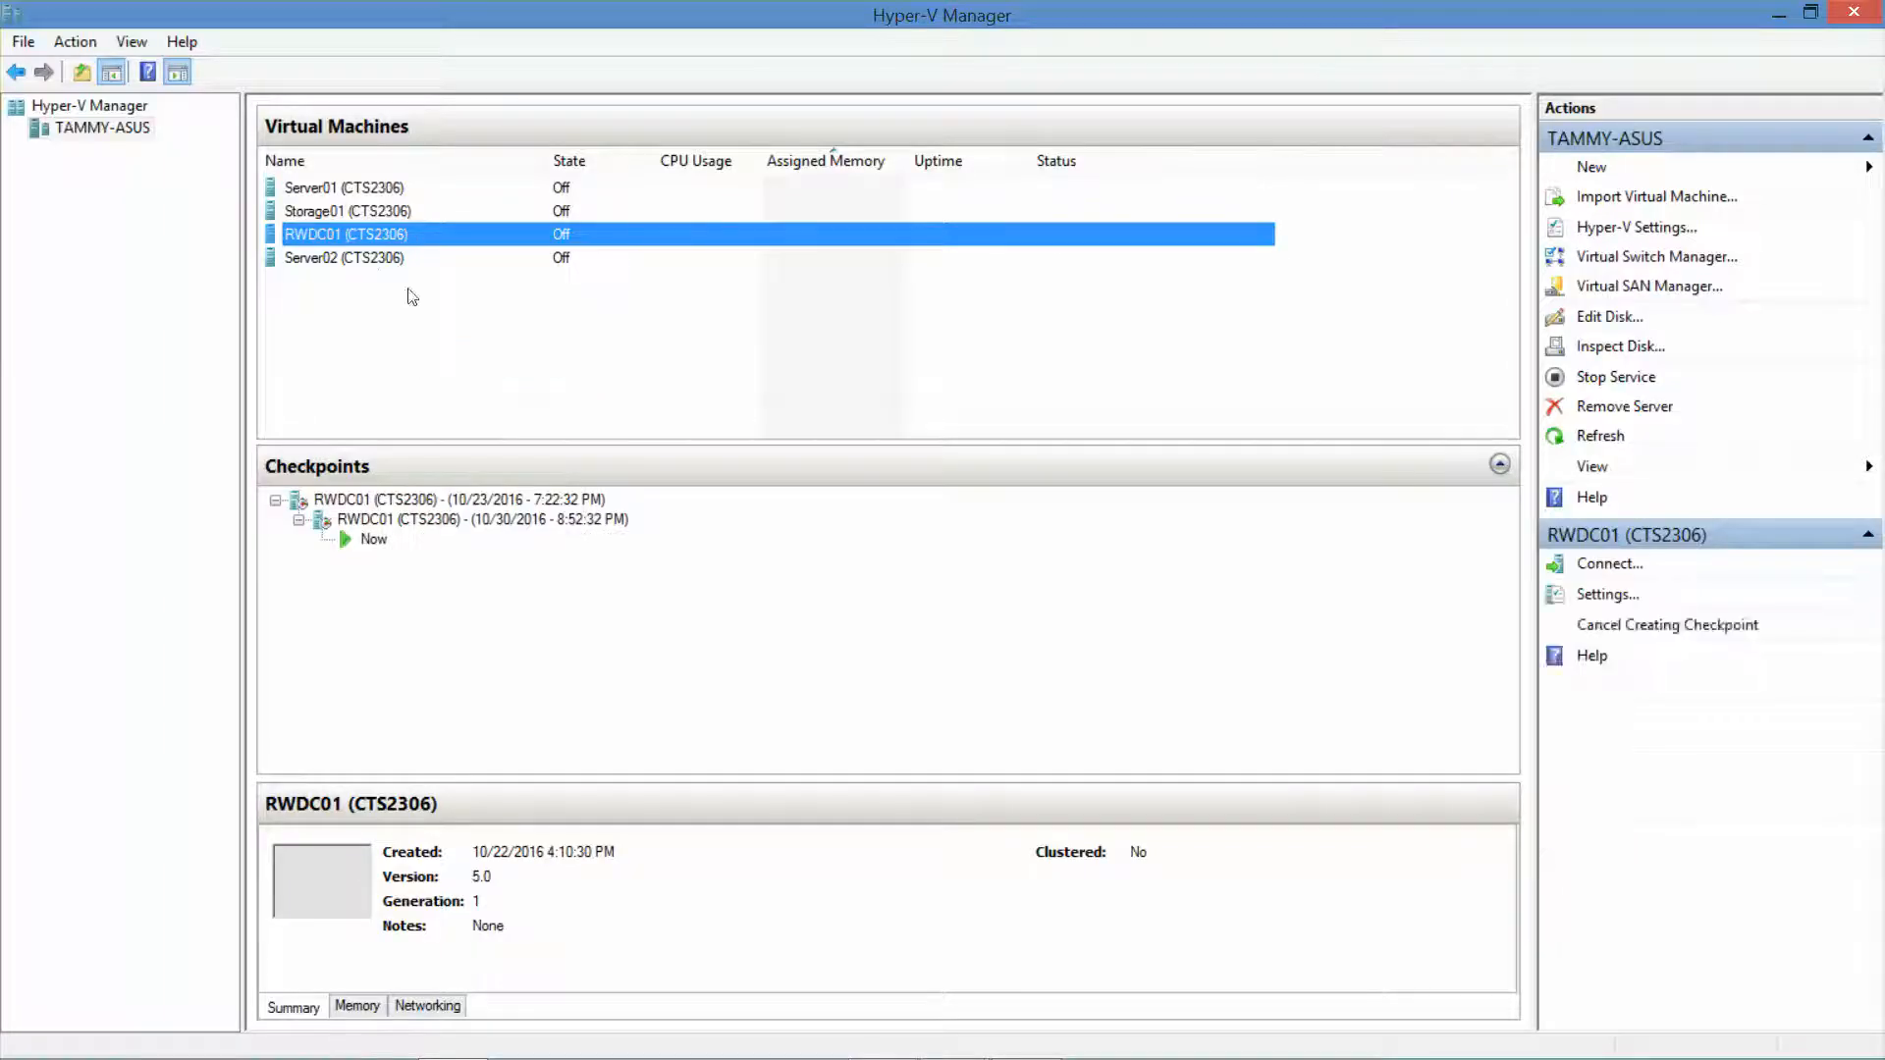
left_click(362, 253)
right_click(362, 254)
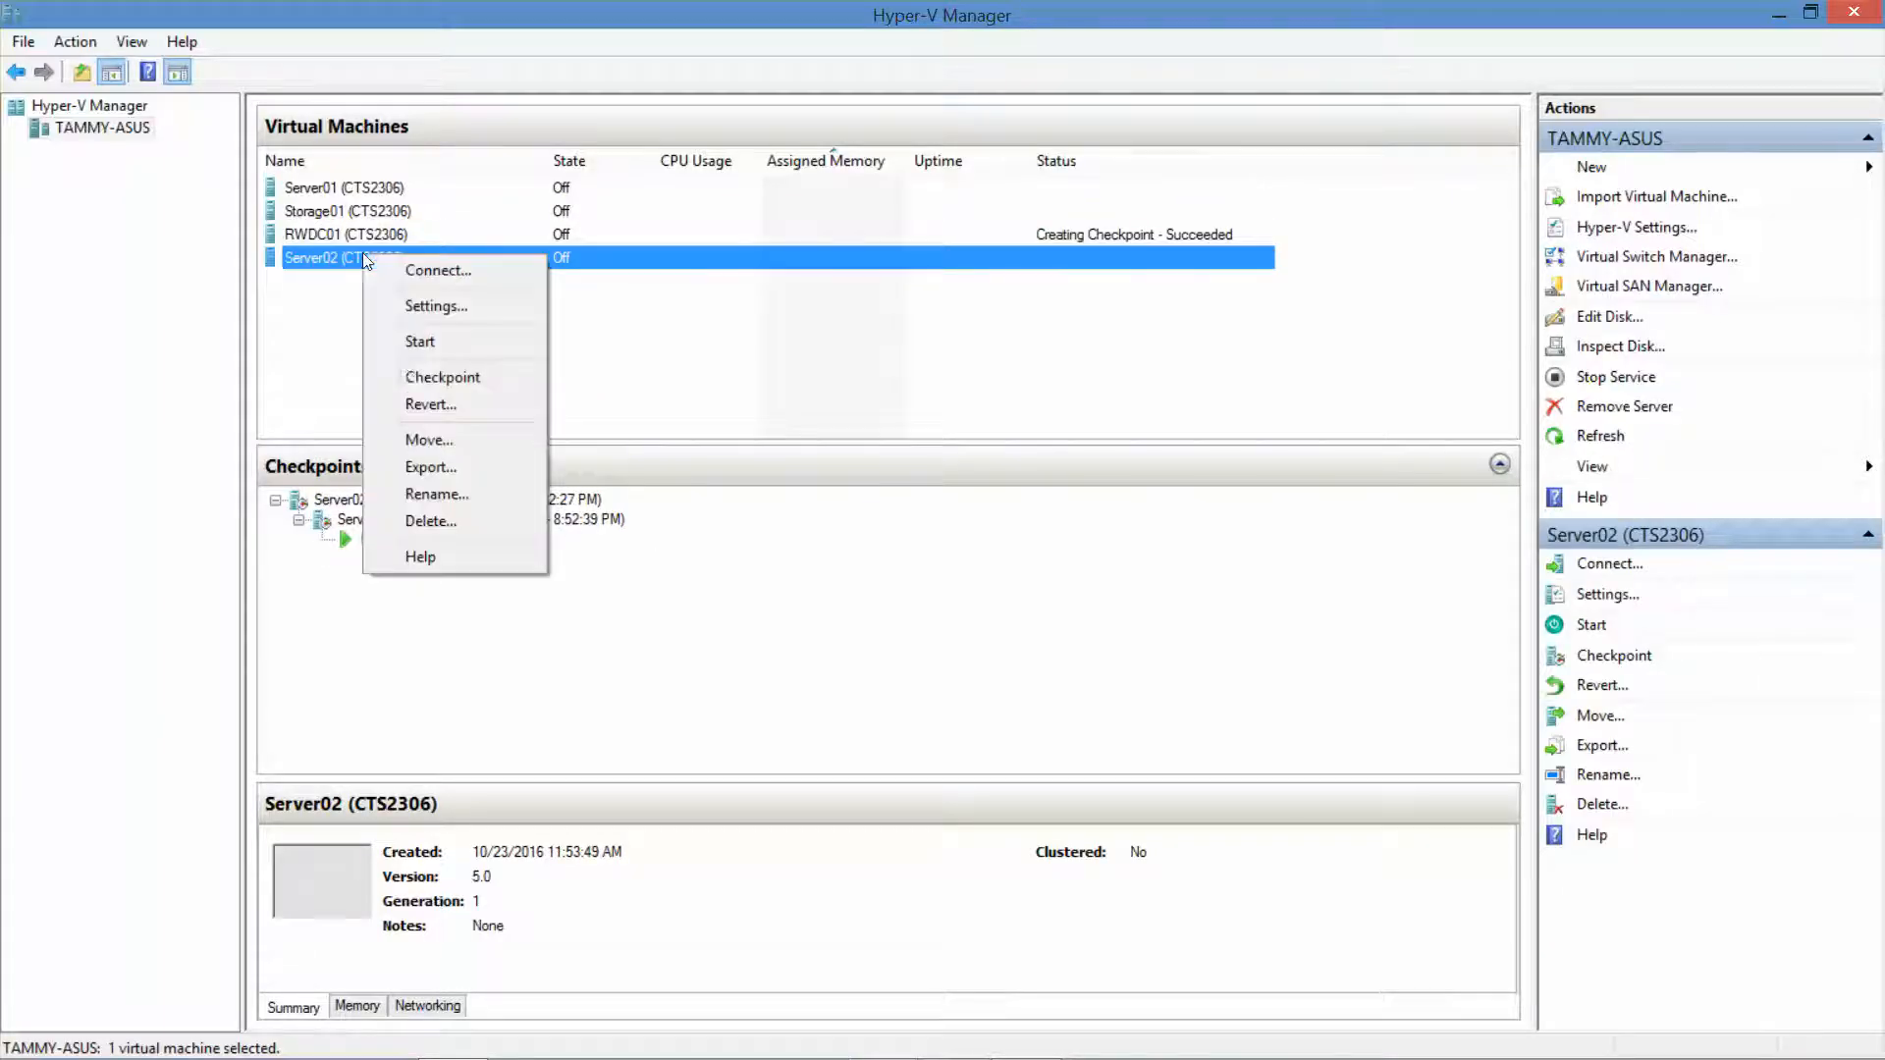
left_click(414, 379)
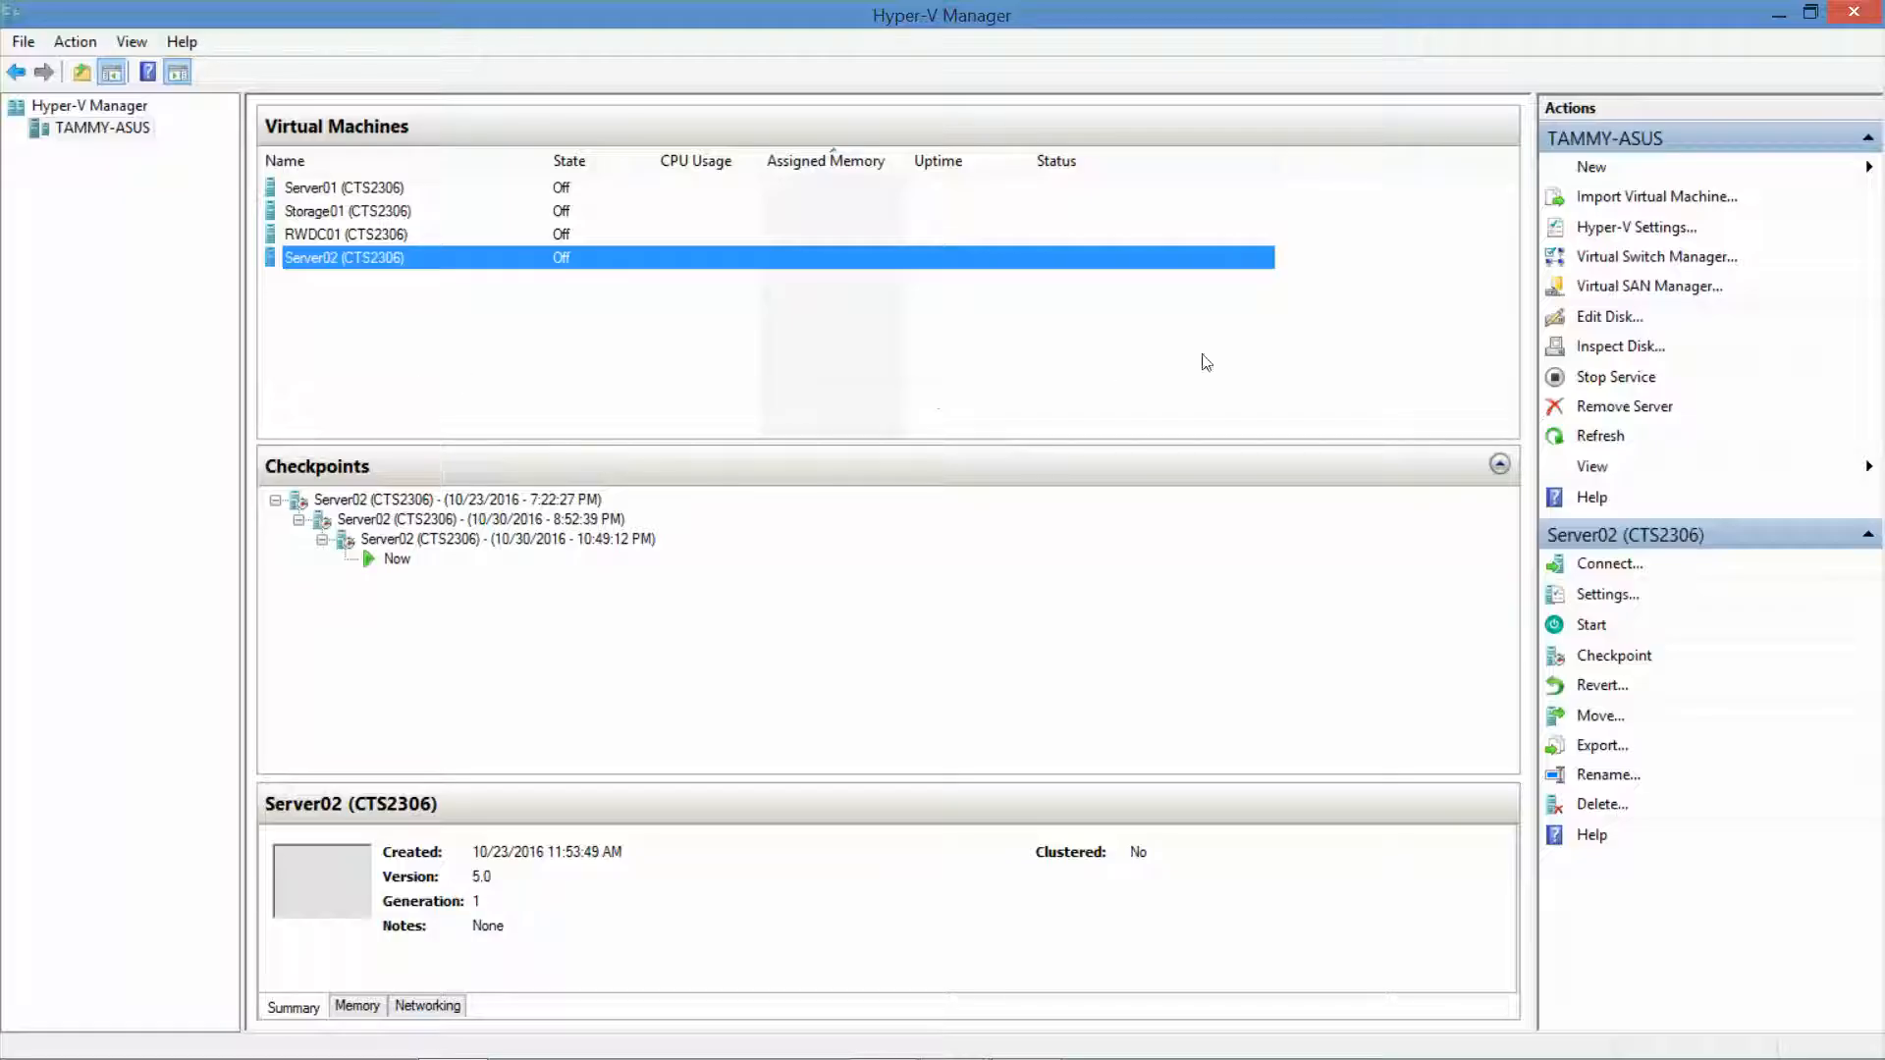
Step: Minimize Hyper-V Manager, close the remaining Server02 and RWDC01 connection windows, and return to Hyper-V Manager
left_click(1785, 16)
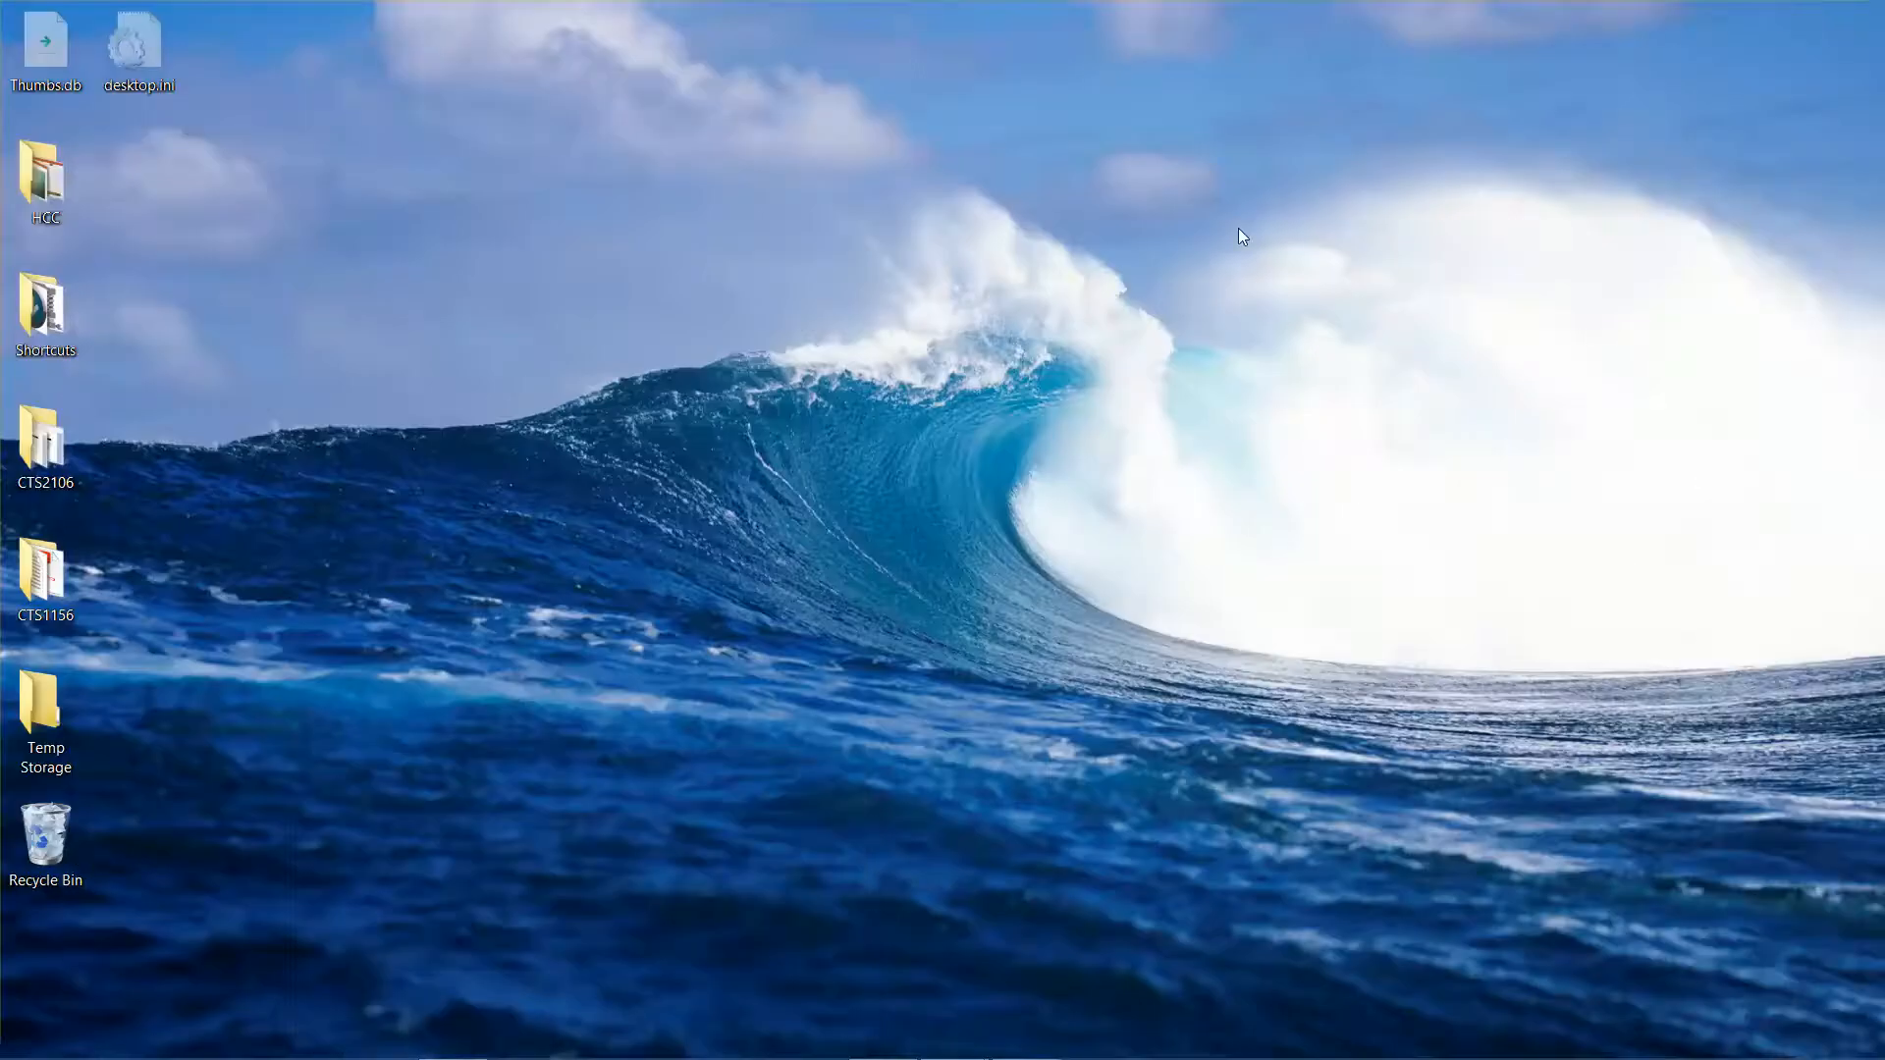
mouse_move(810, 1055)
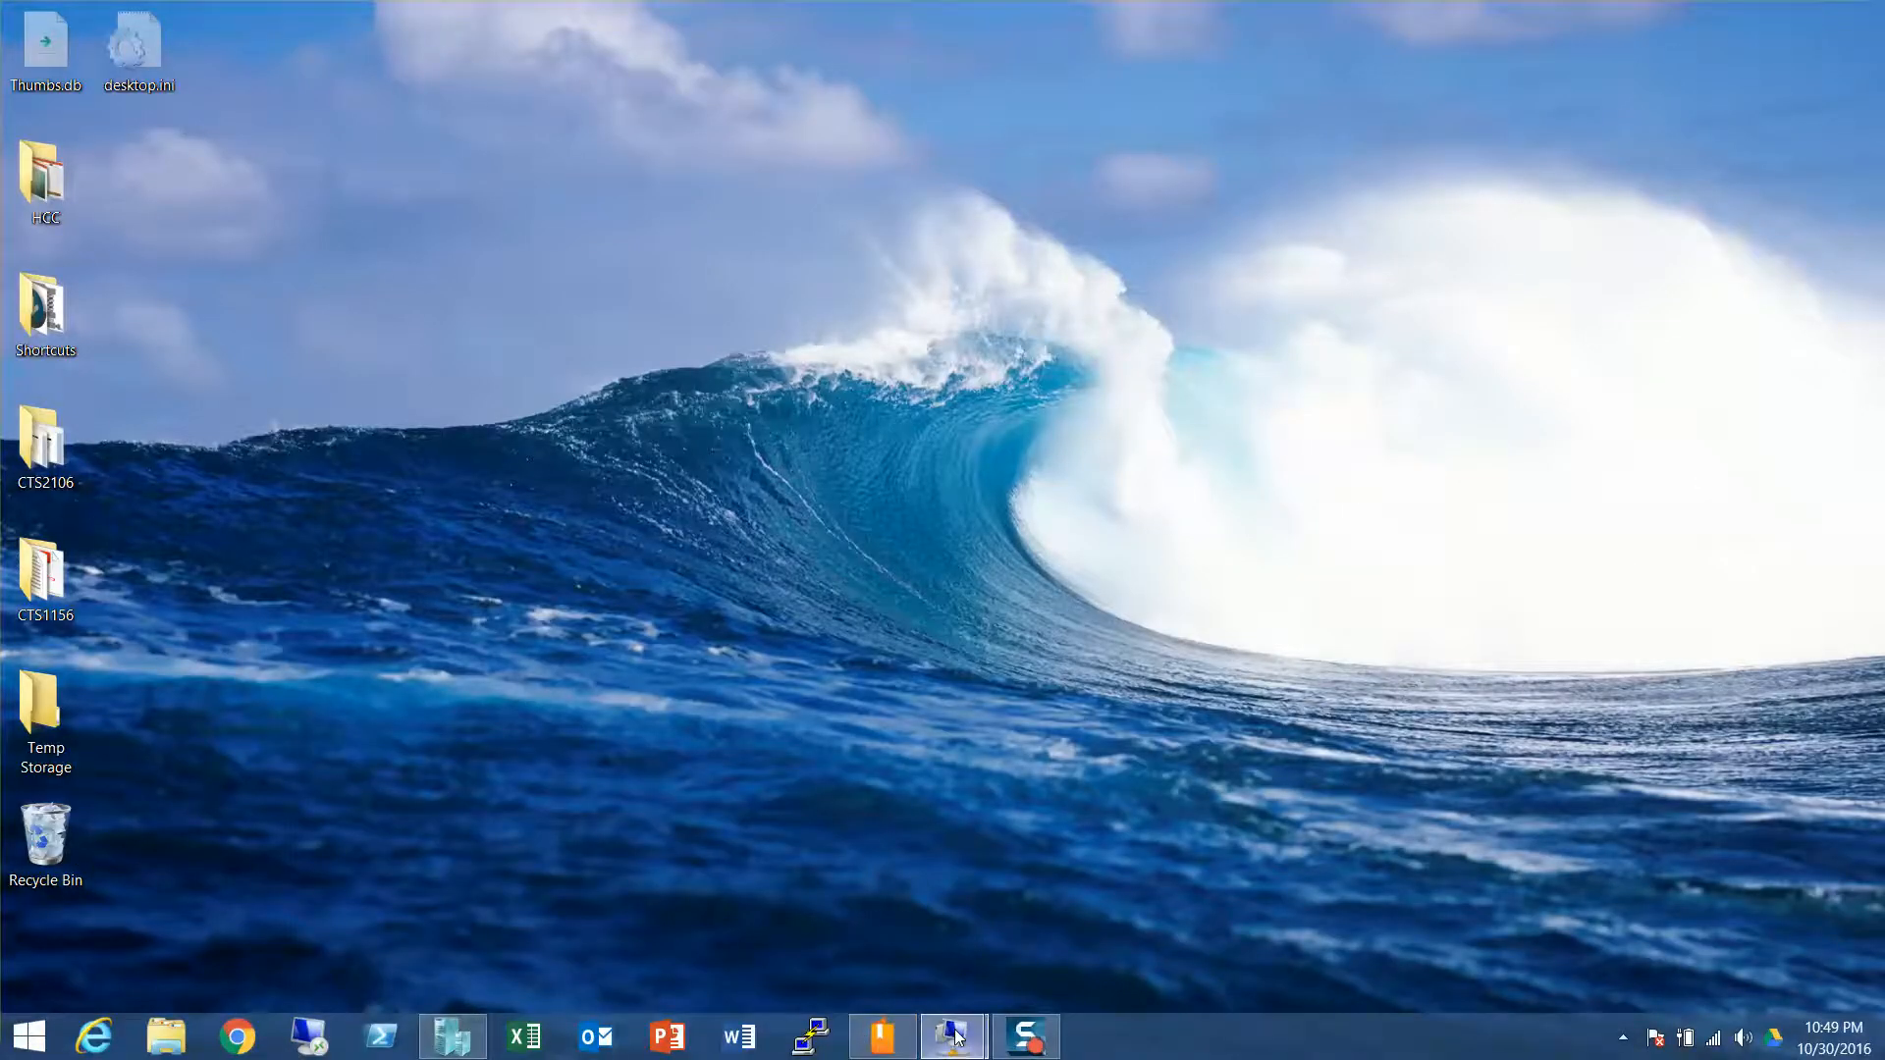
mouse_move(954, 1038)
left_click(1198, 828)
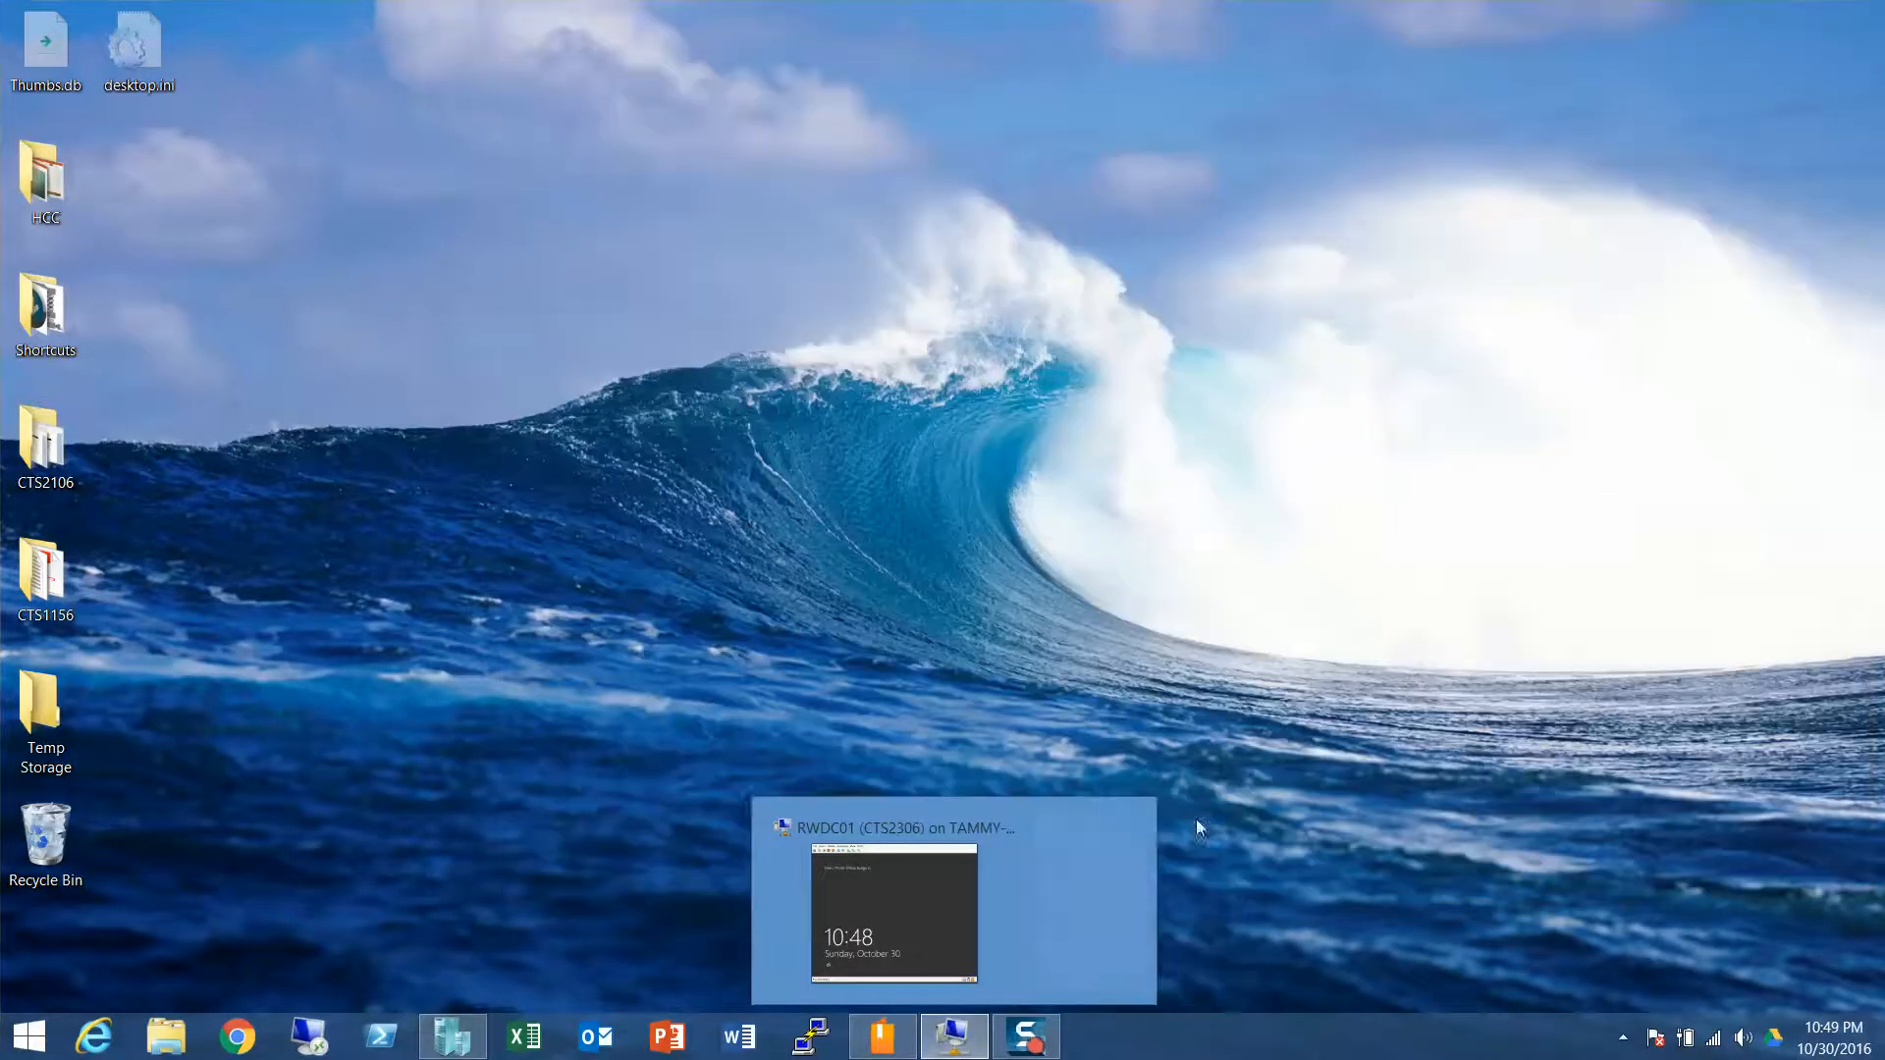
left_click(1066, 830)
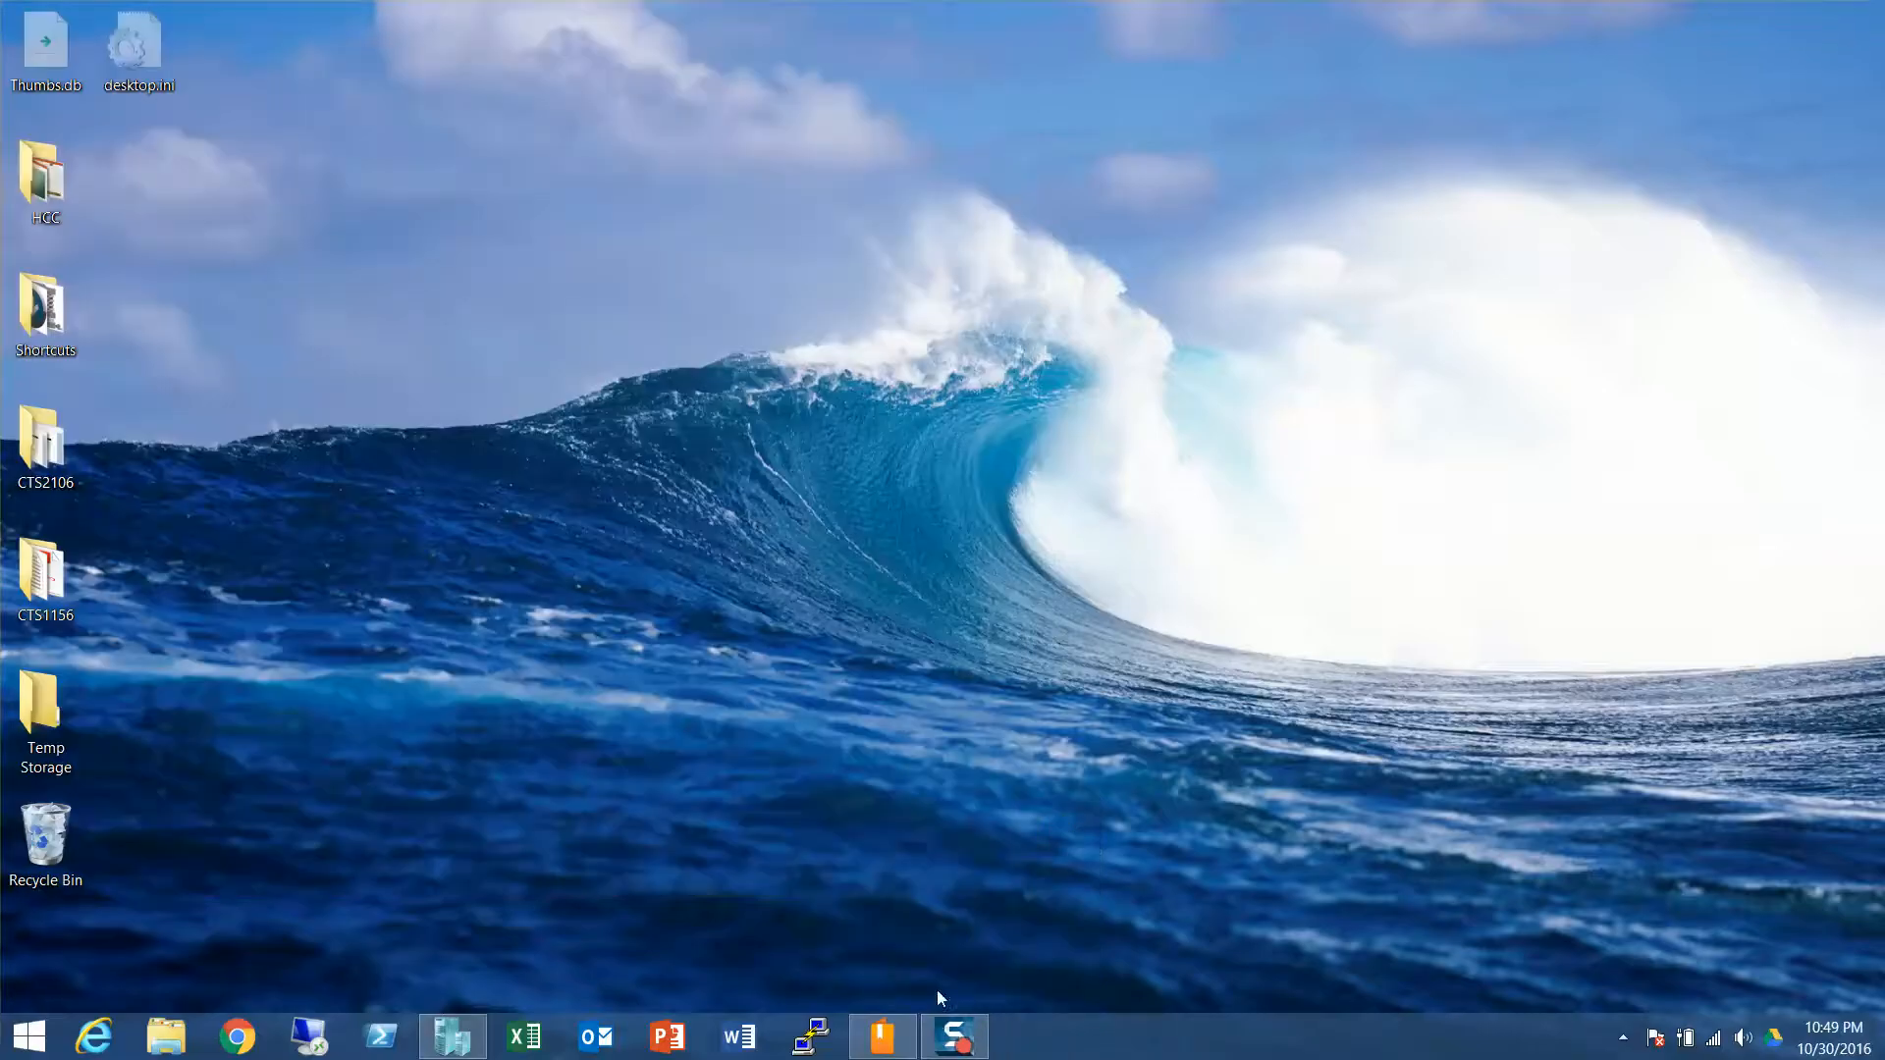
left_click(453, 1037)
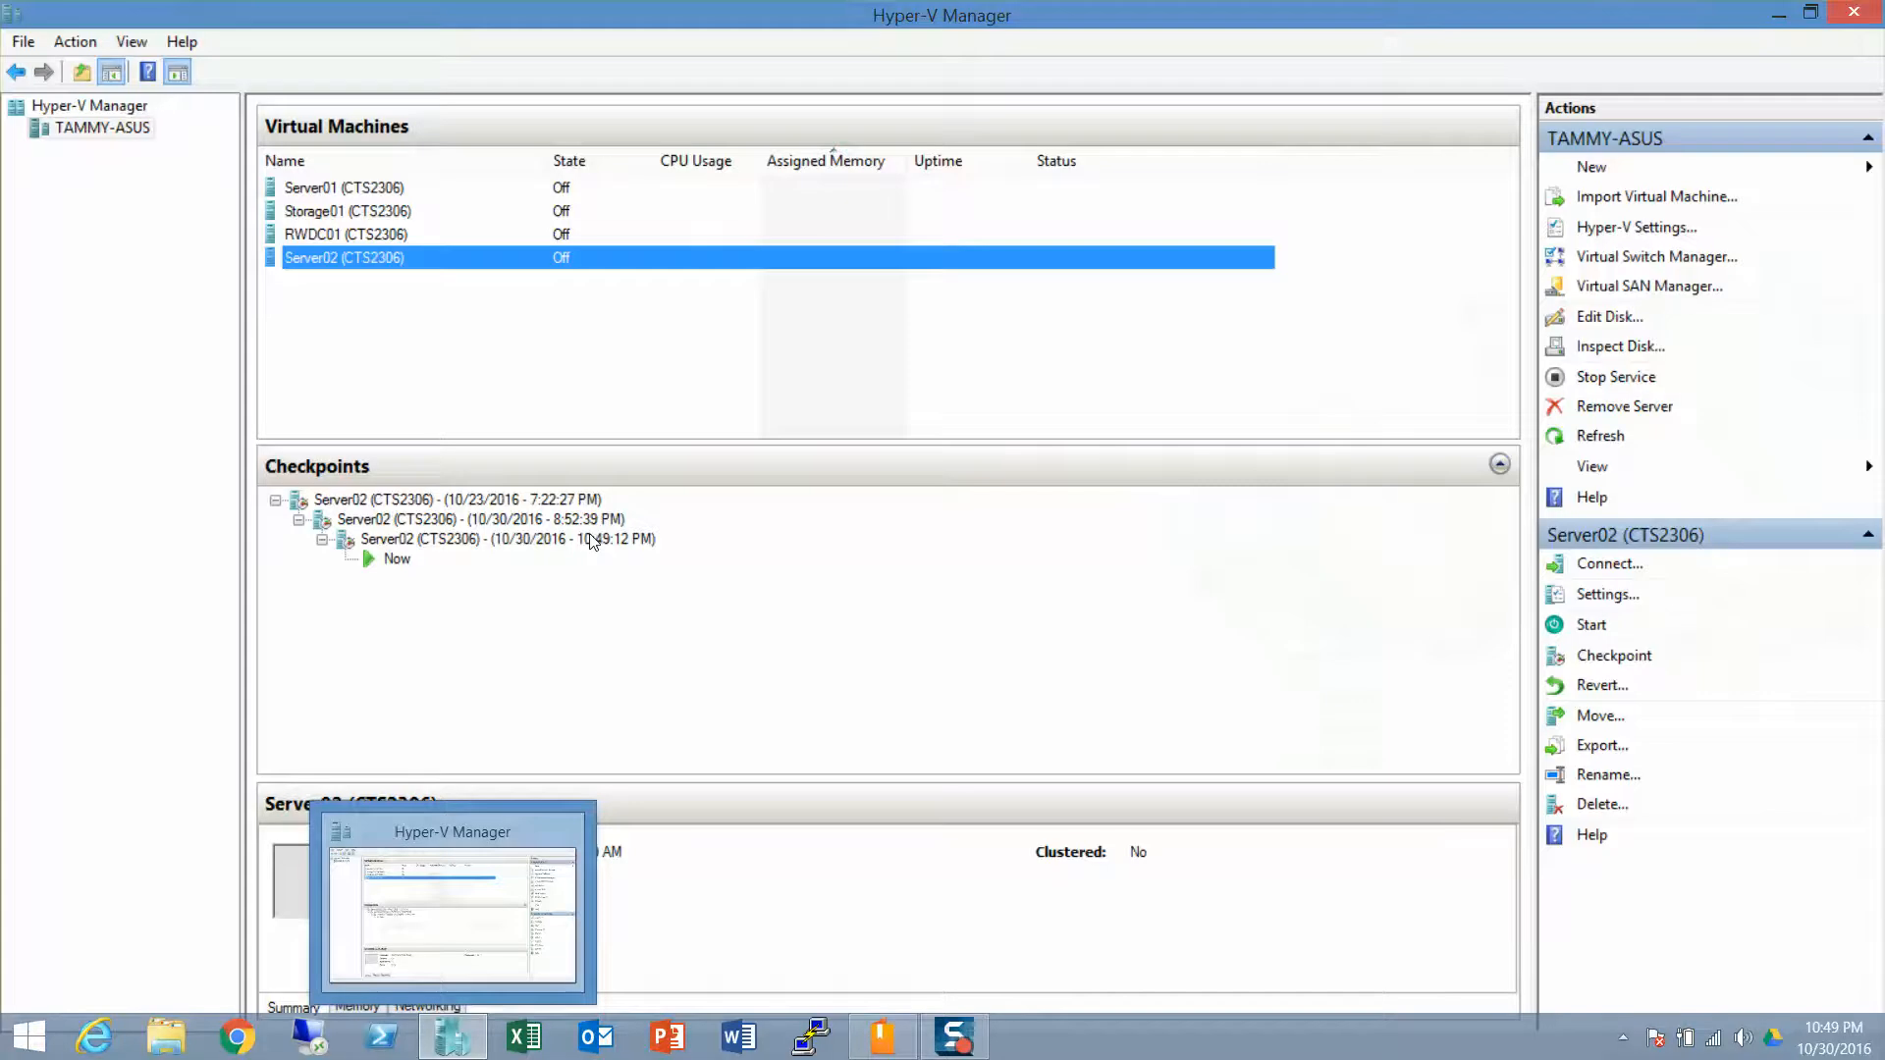
Step: Connect to the RWDC01 virtual machine, start it, and minimize its connection window
double_click(339, 233)
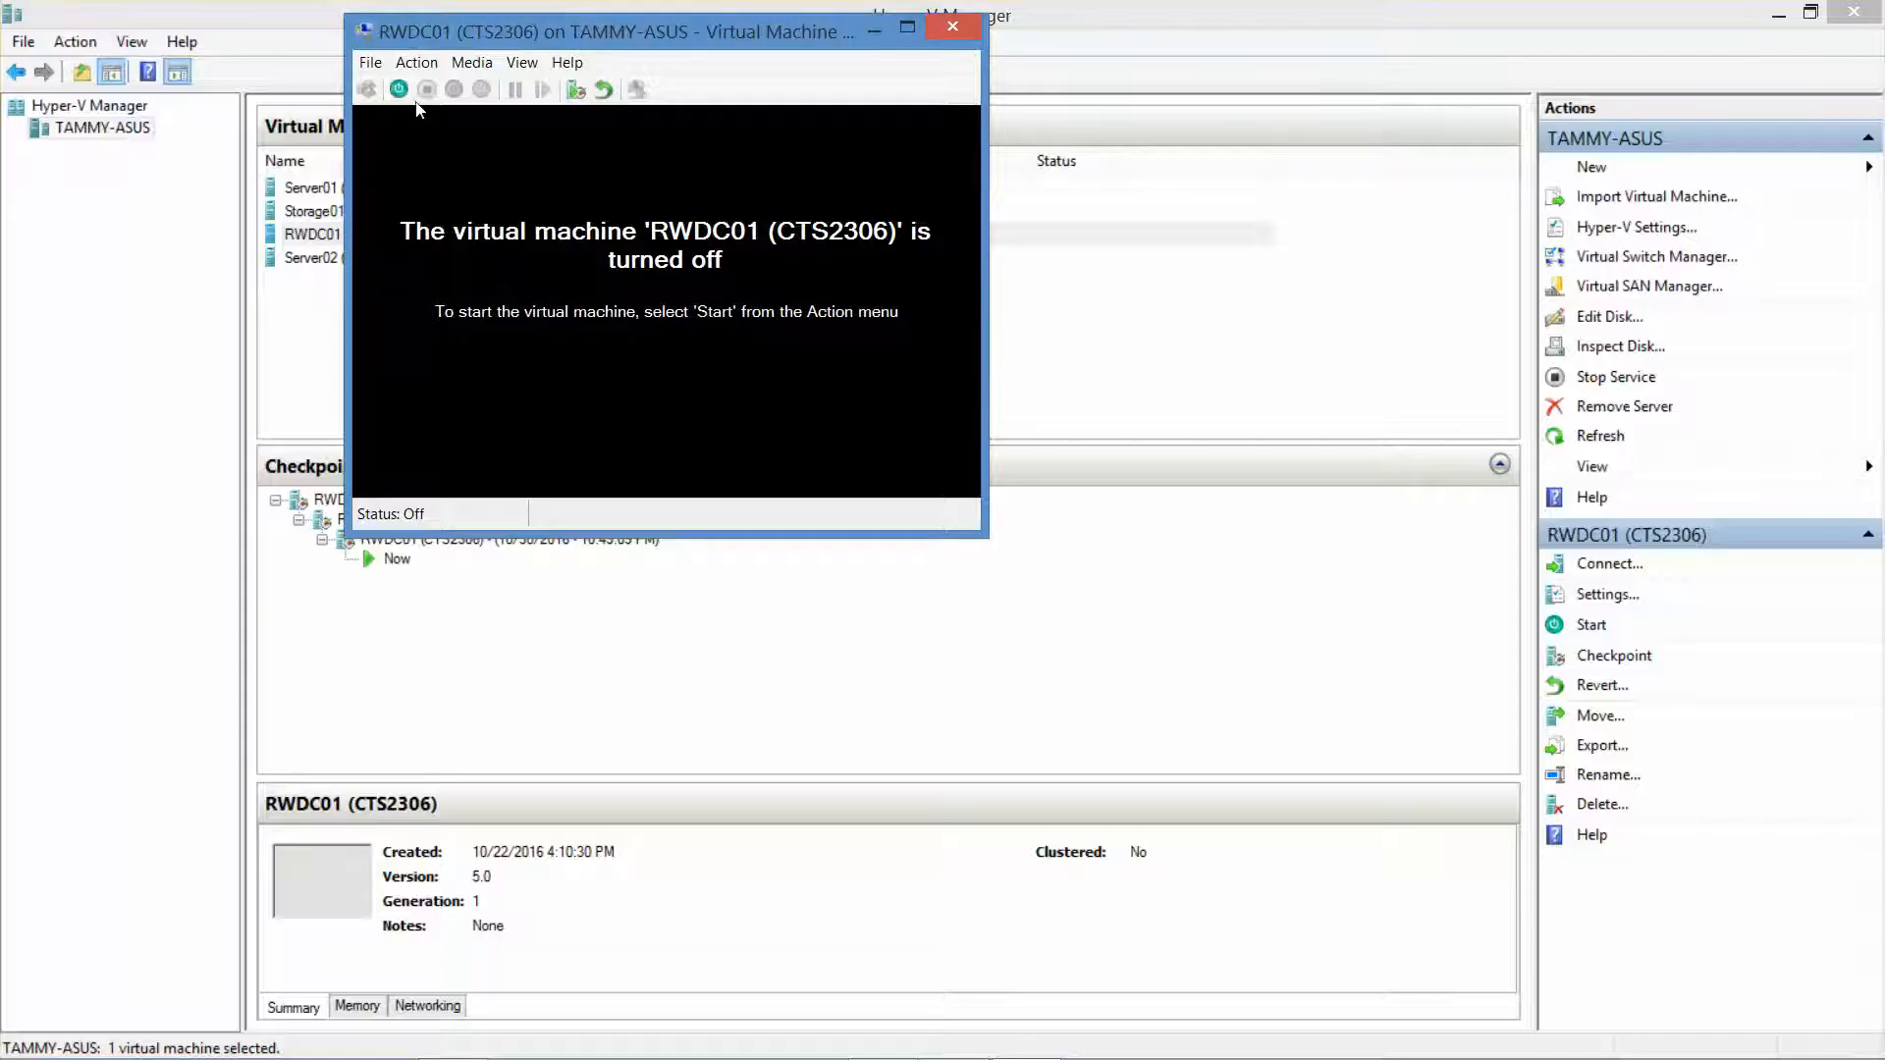
left_click(398, 89)
left_click(874, 28)
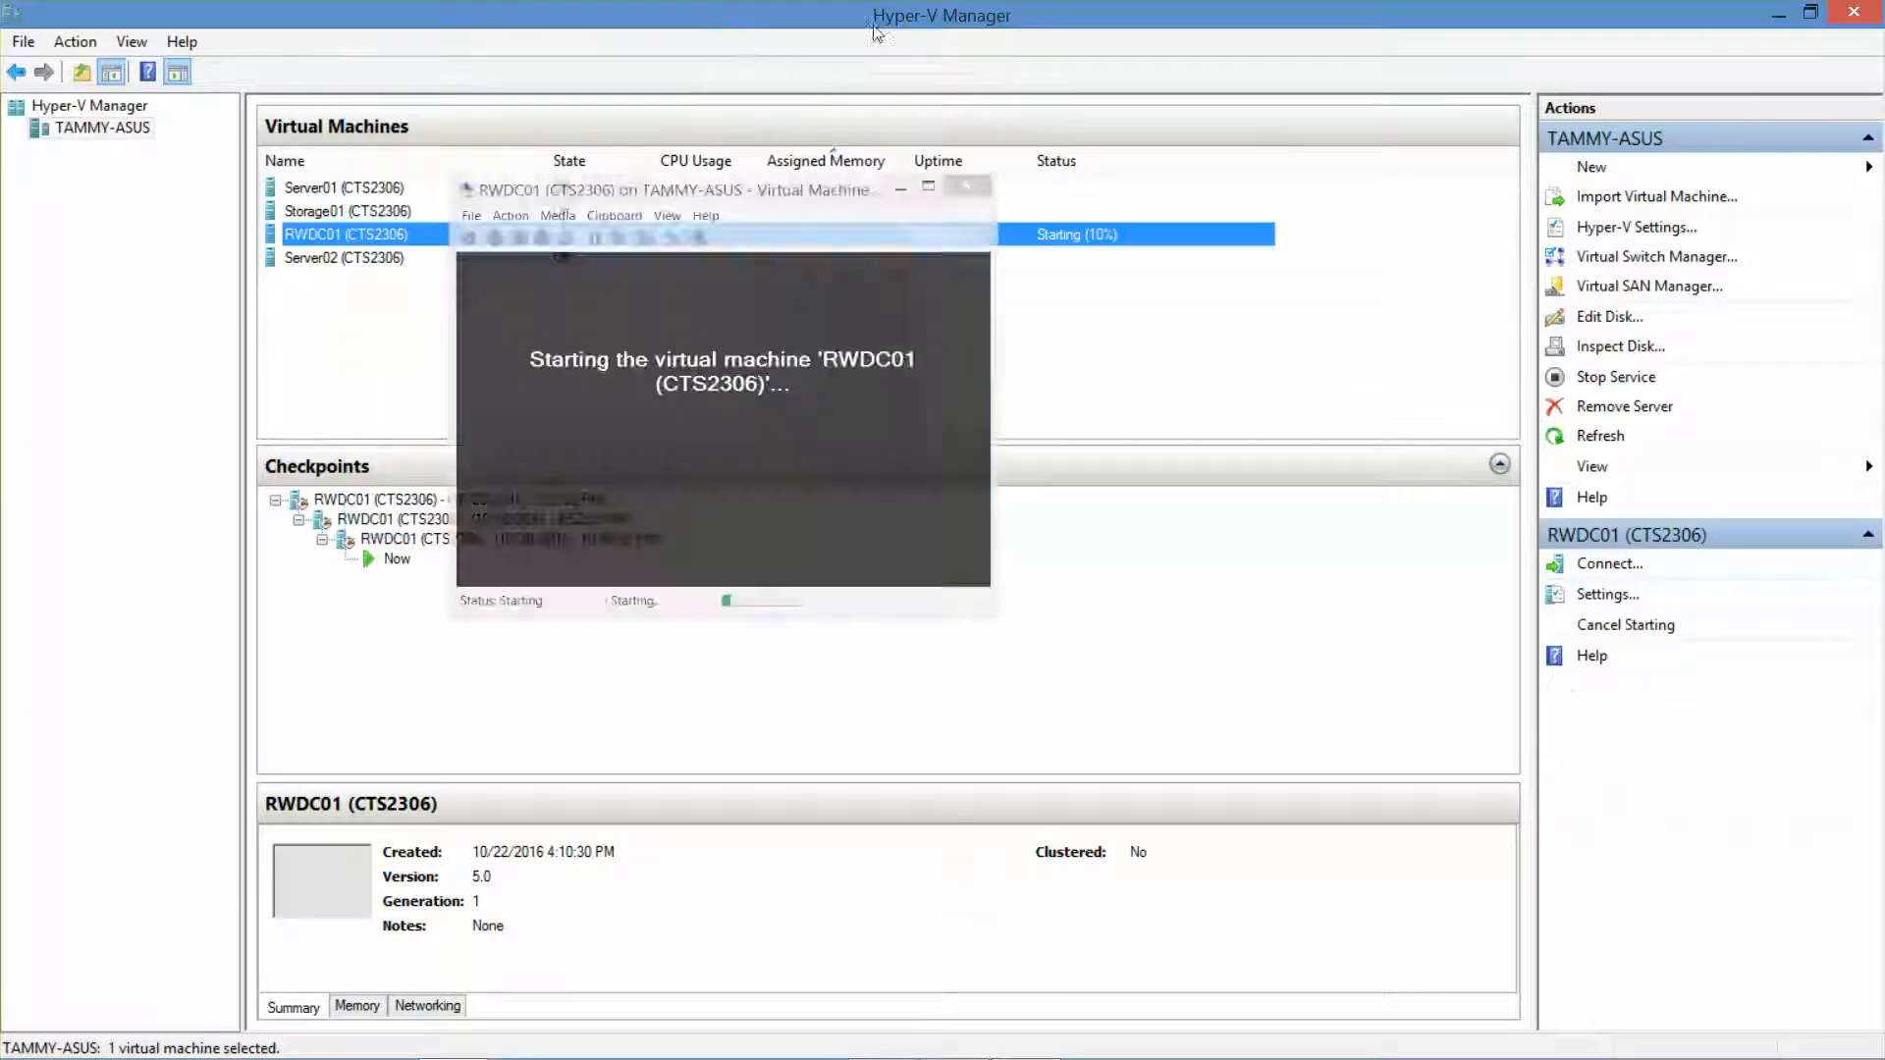
Step: Connect to the Server01 virtual machine, start it, and minimize its connection window
double_click(326, 188)
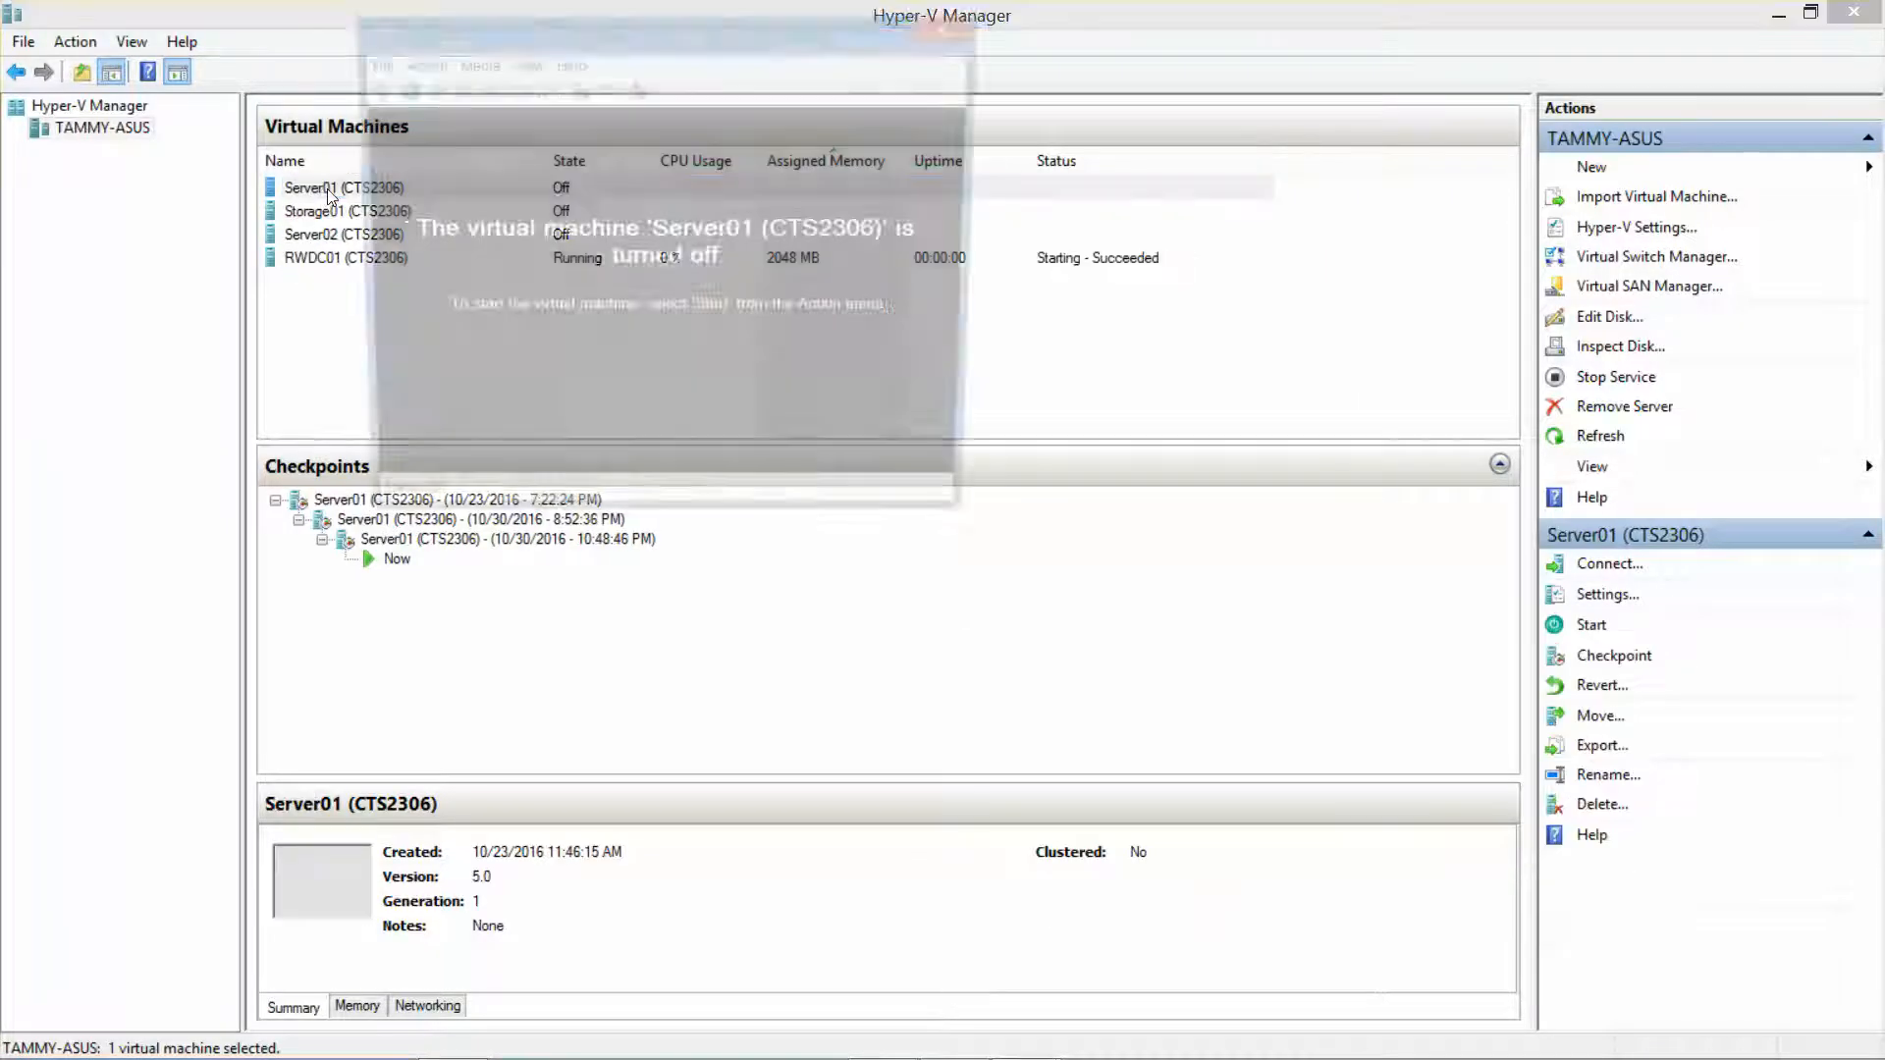
left_click(399, 90)
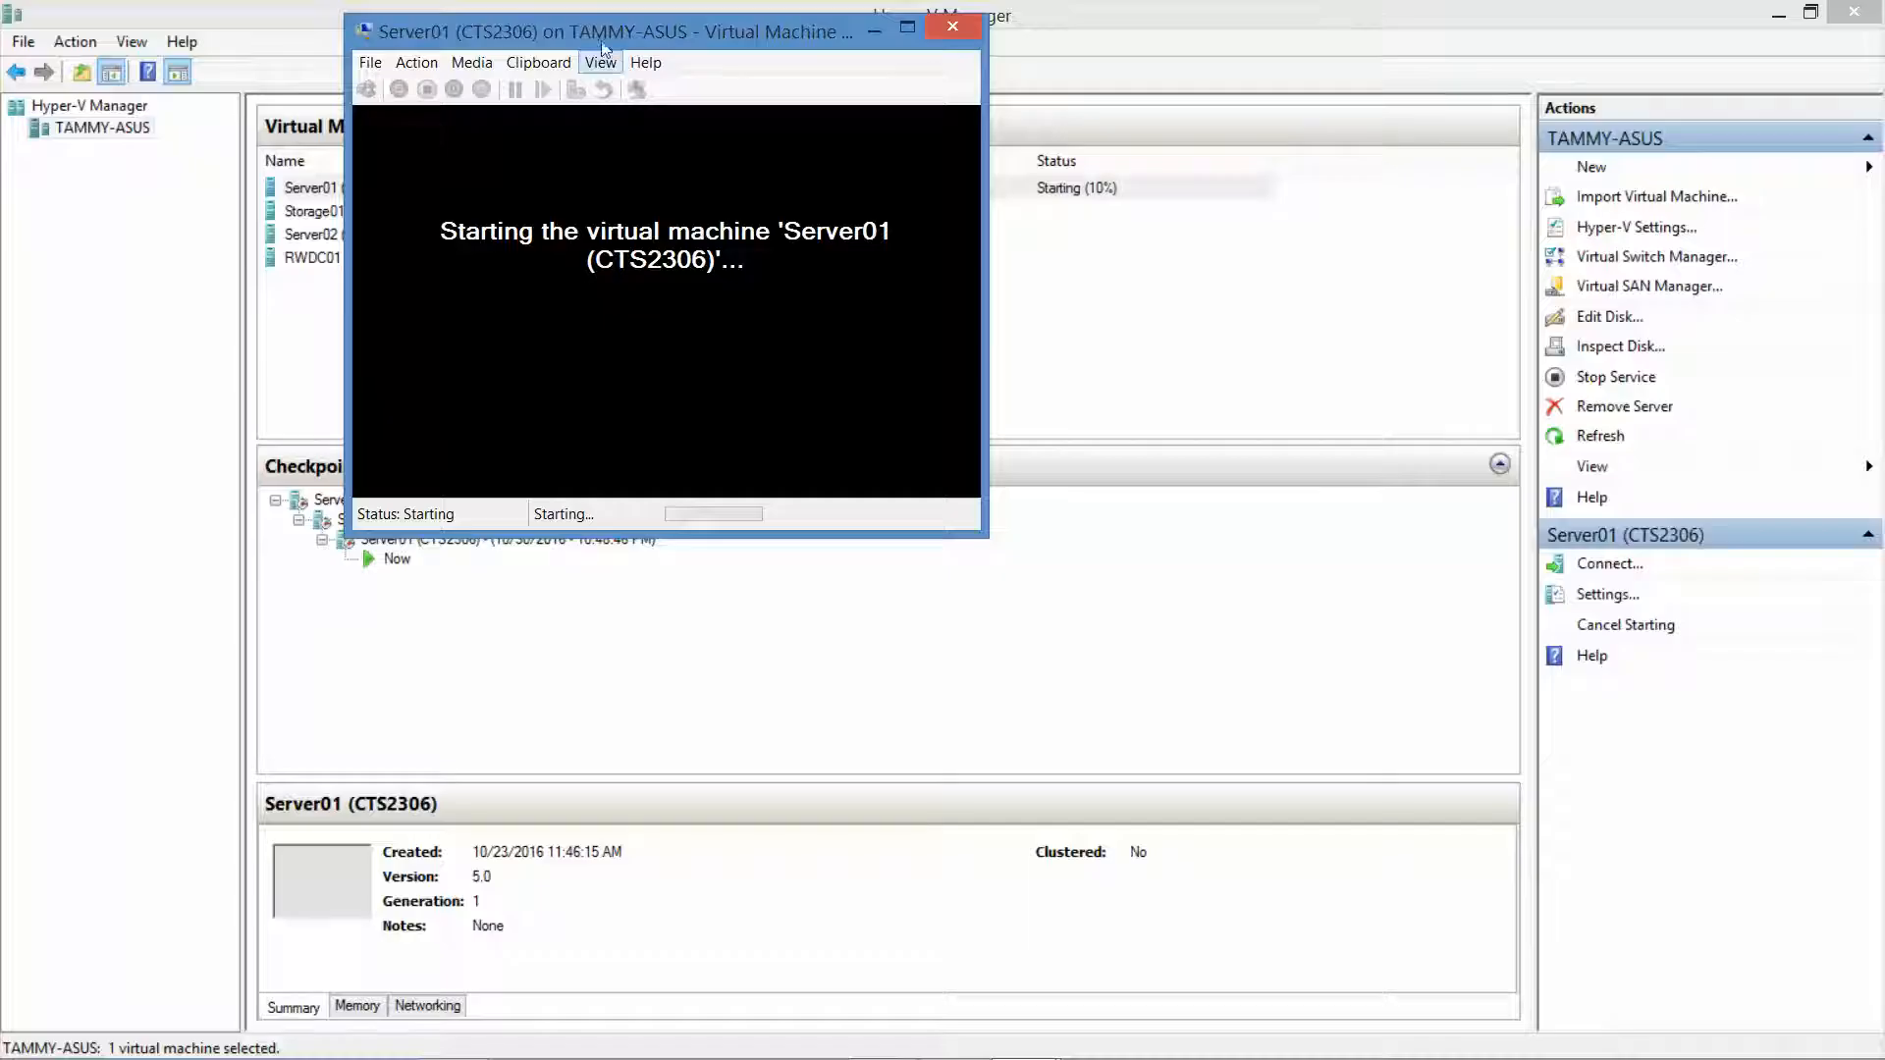
left_click(874, 27)
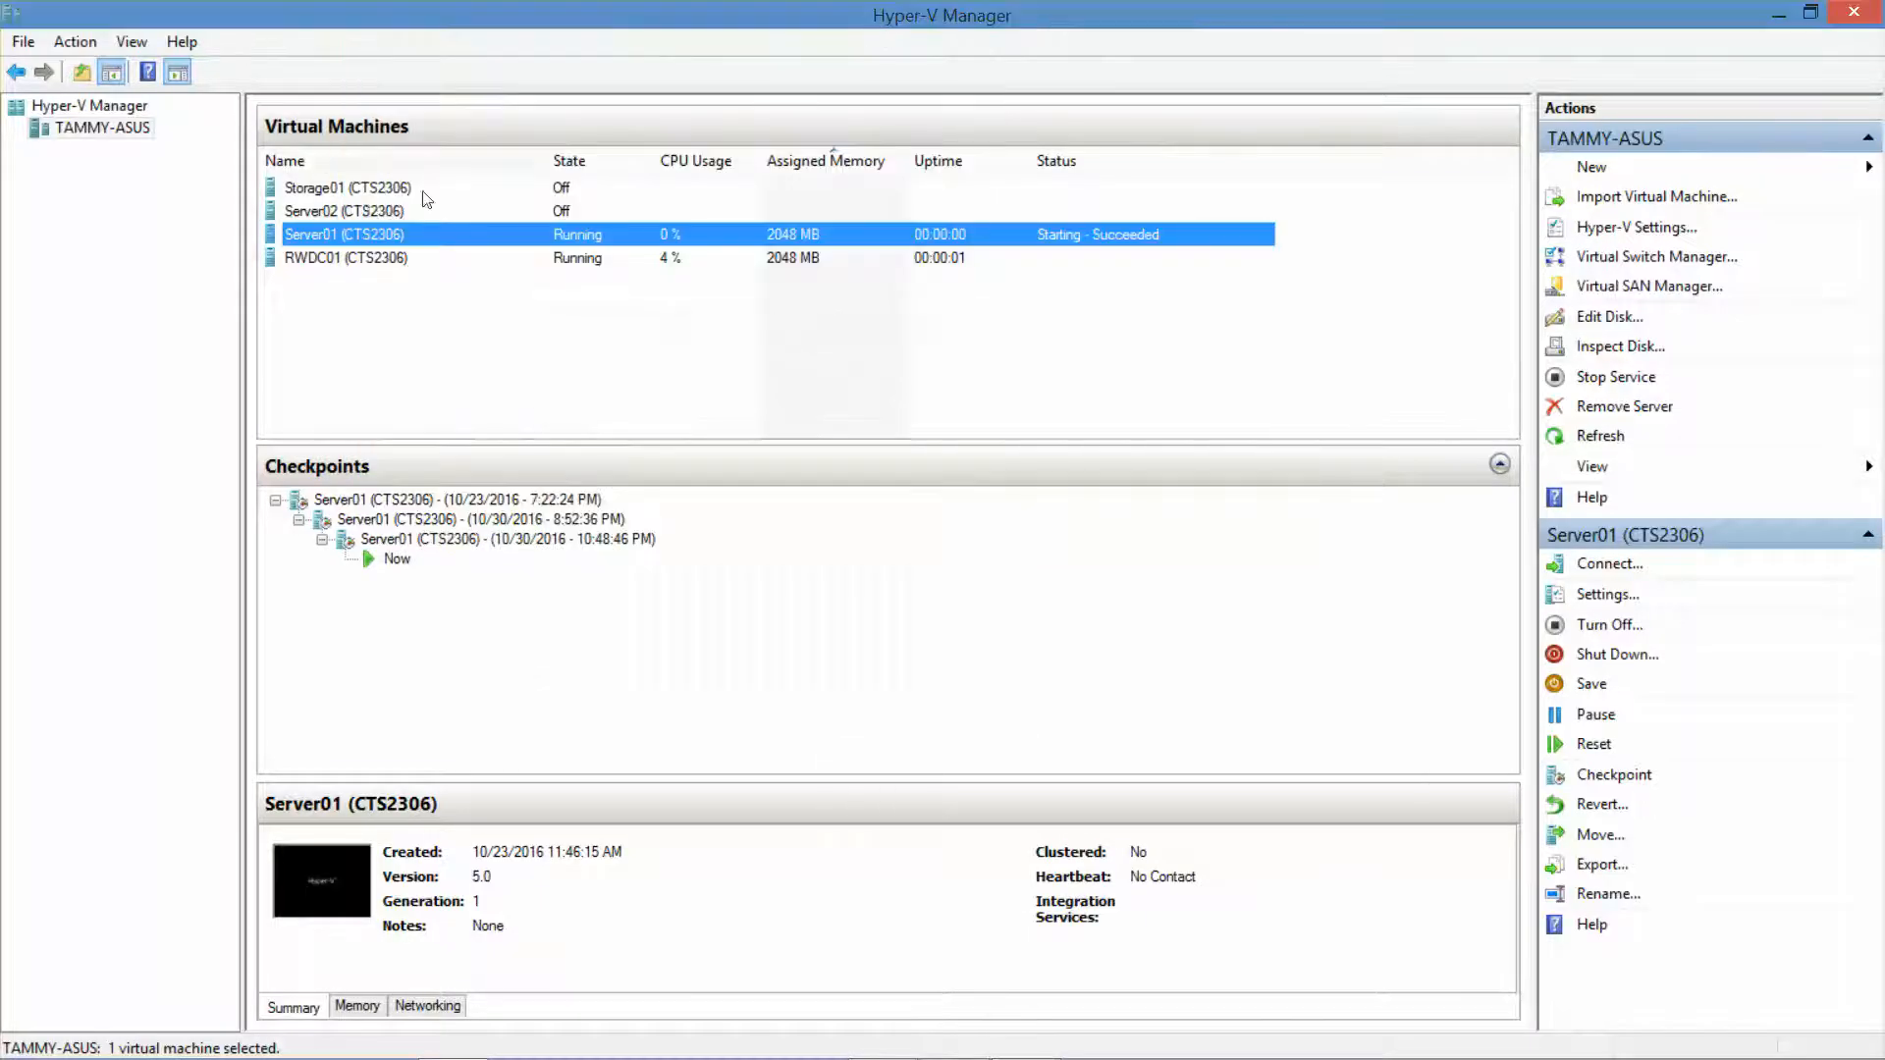
Step: Connect to the Server02 virtual machine, start it, and minimize its connection window
double_click(339, 214)
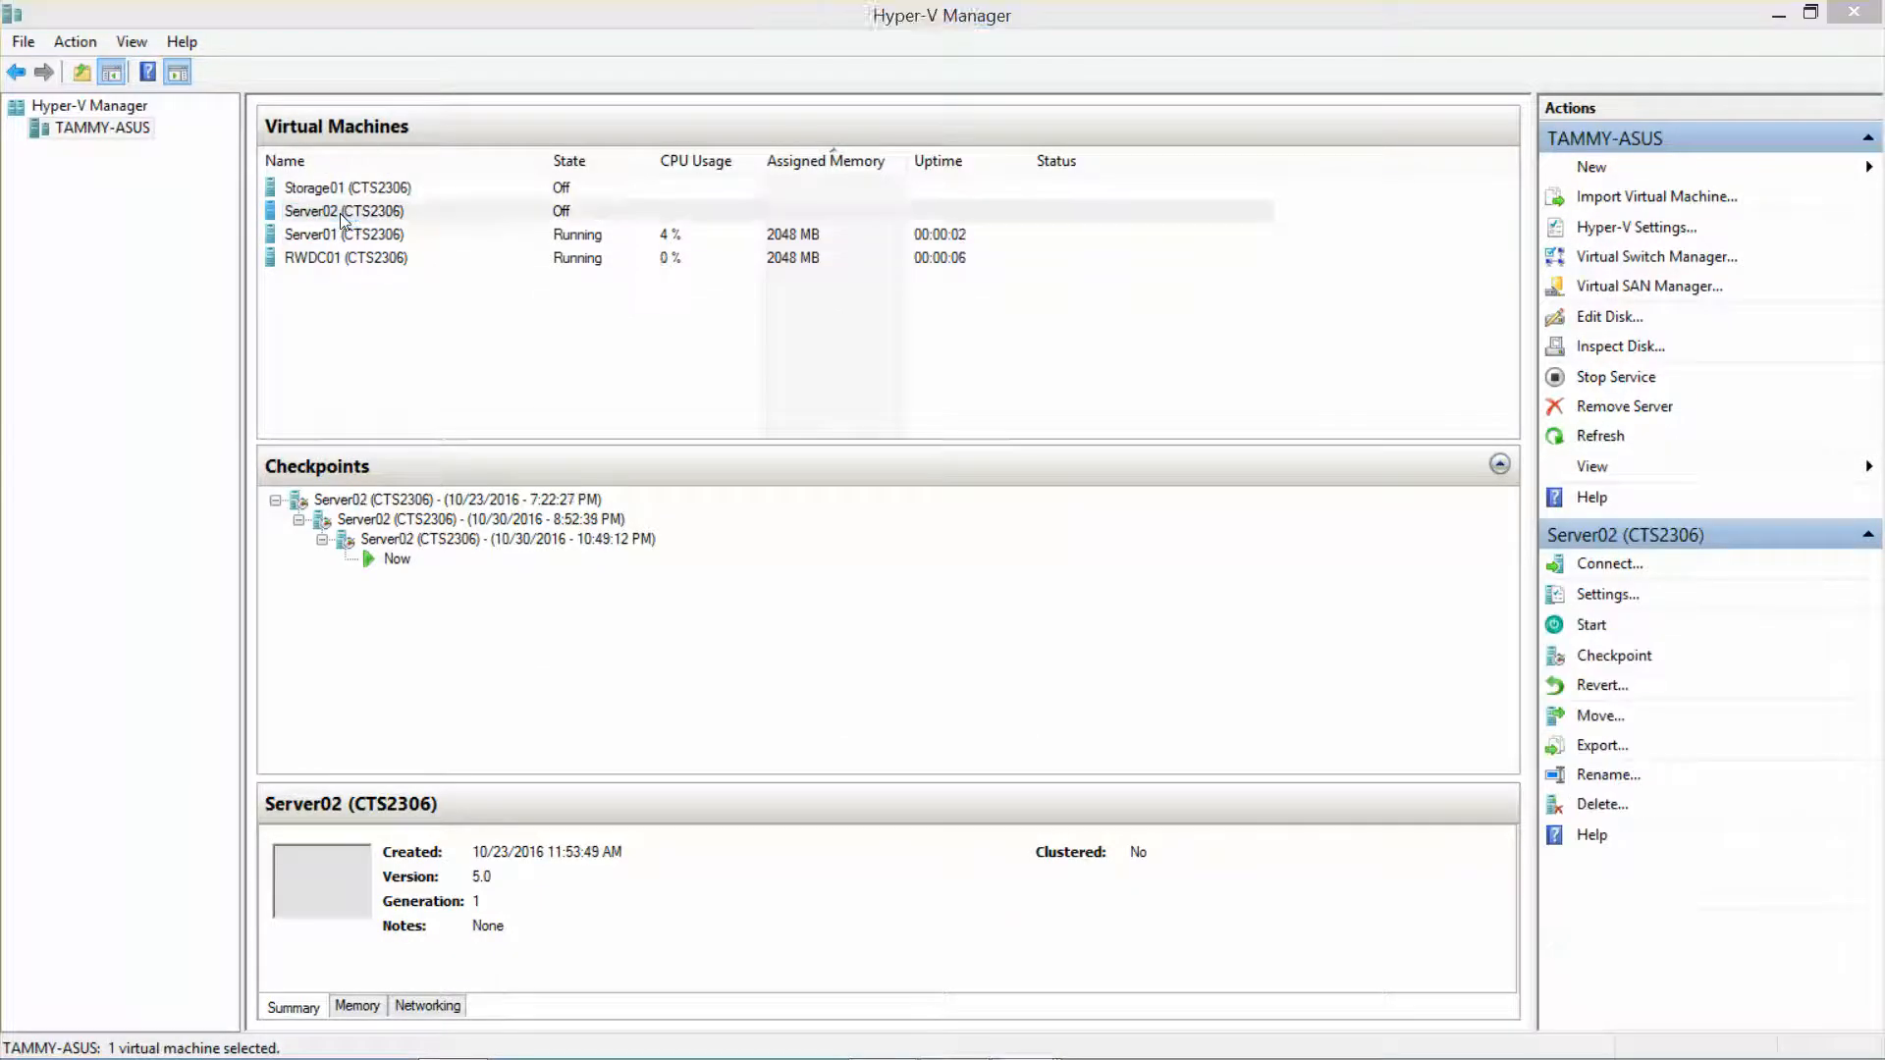
left_click(399, 89)
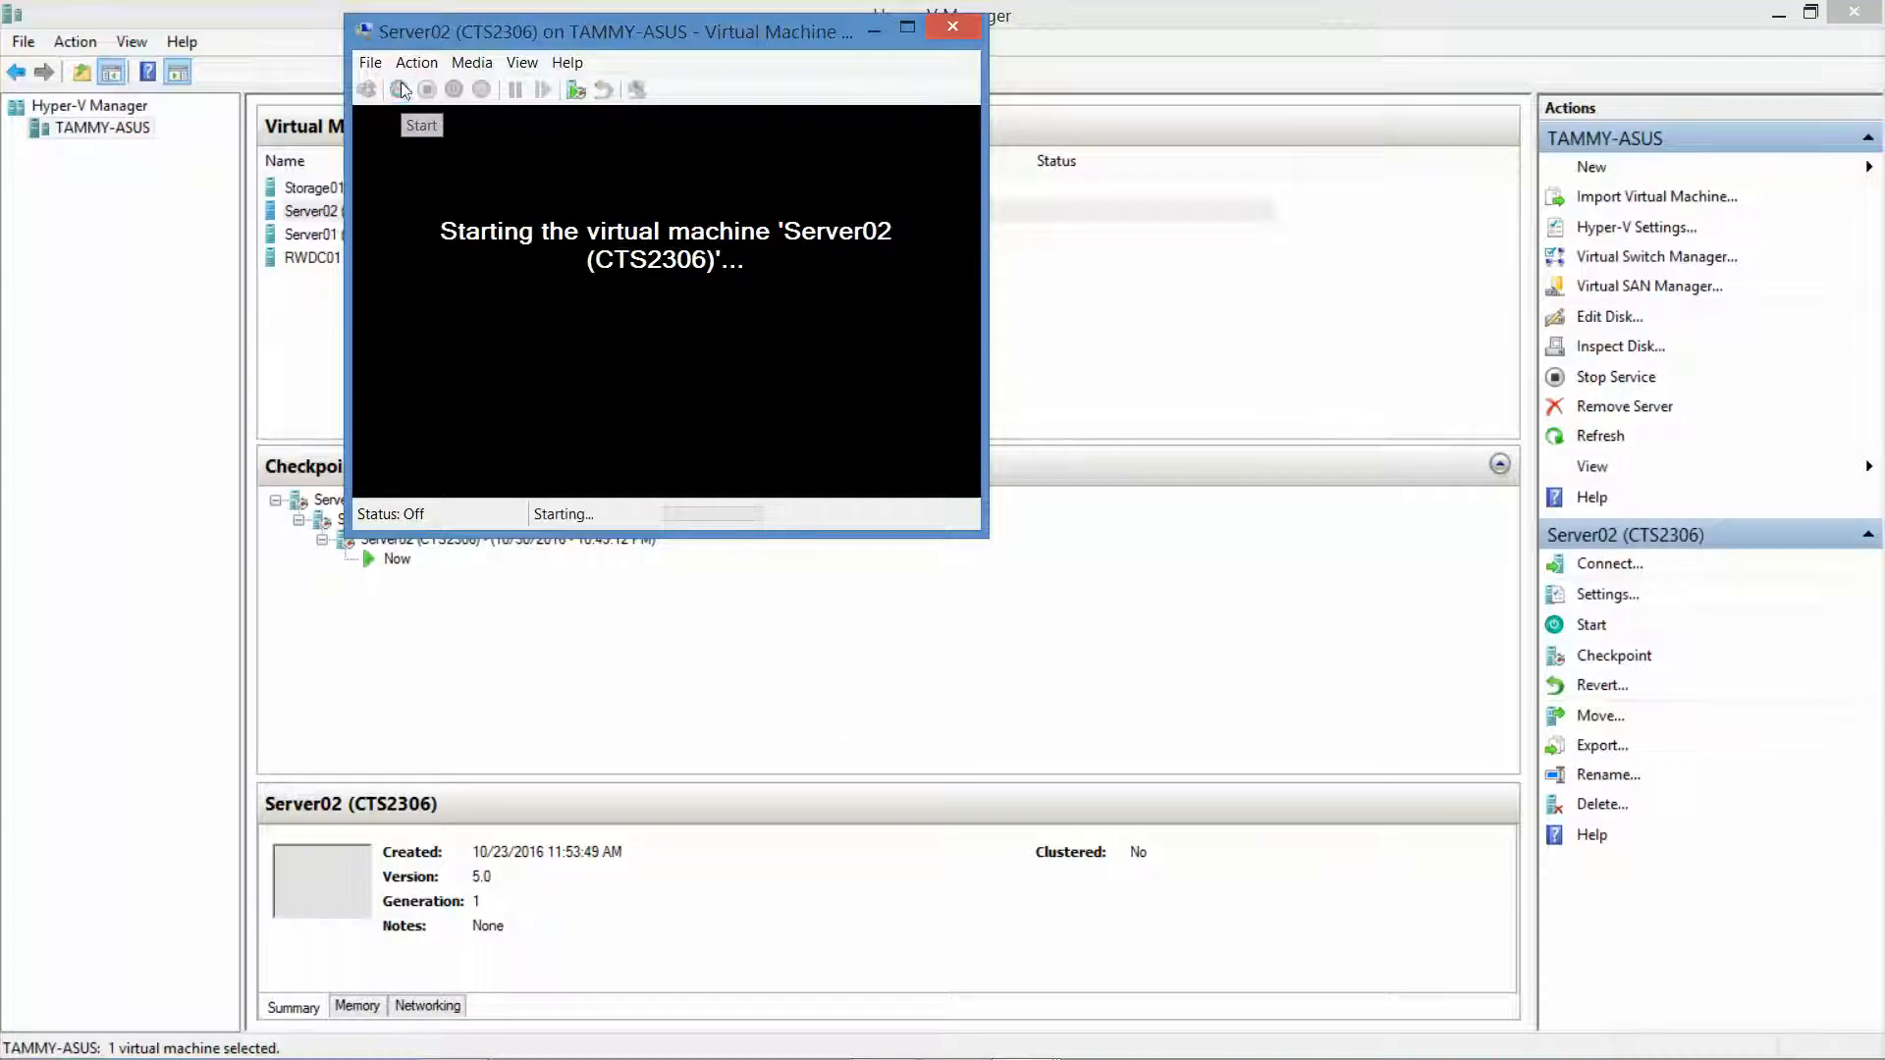
left_click(874, 27)
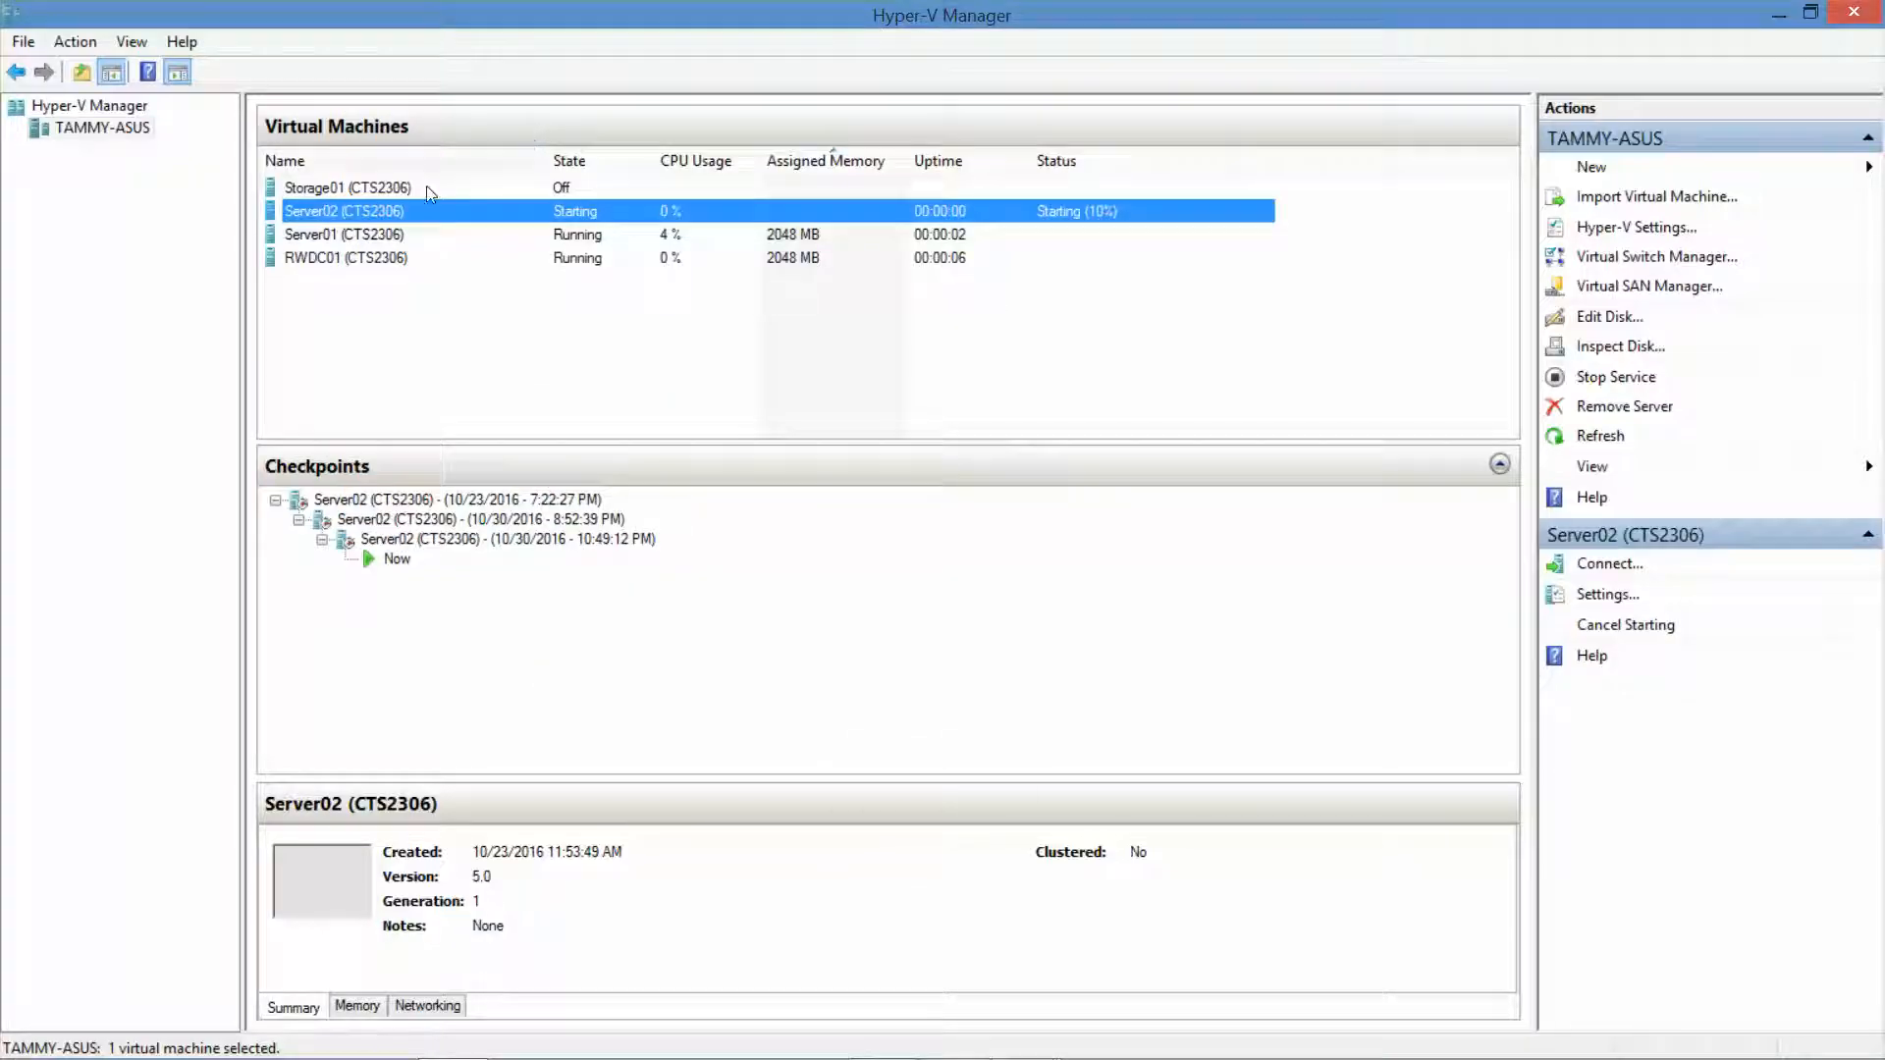
Step: Connect to the Storage01 virtual machine and start it, then minimize Hyper-V Manager
double_click(379, 190)
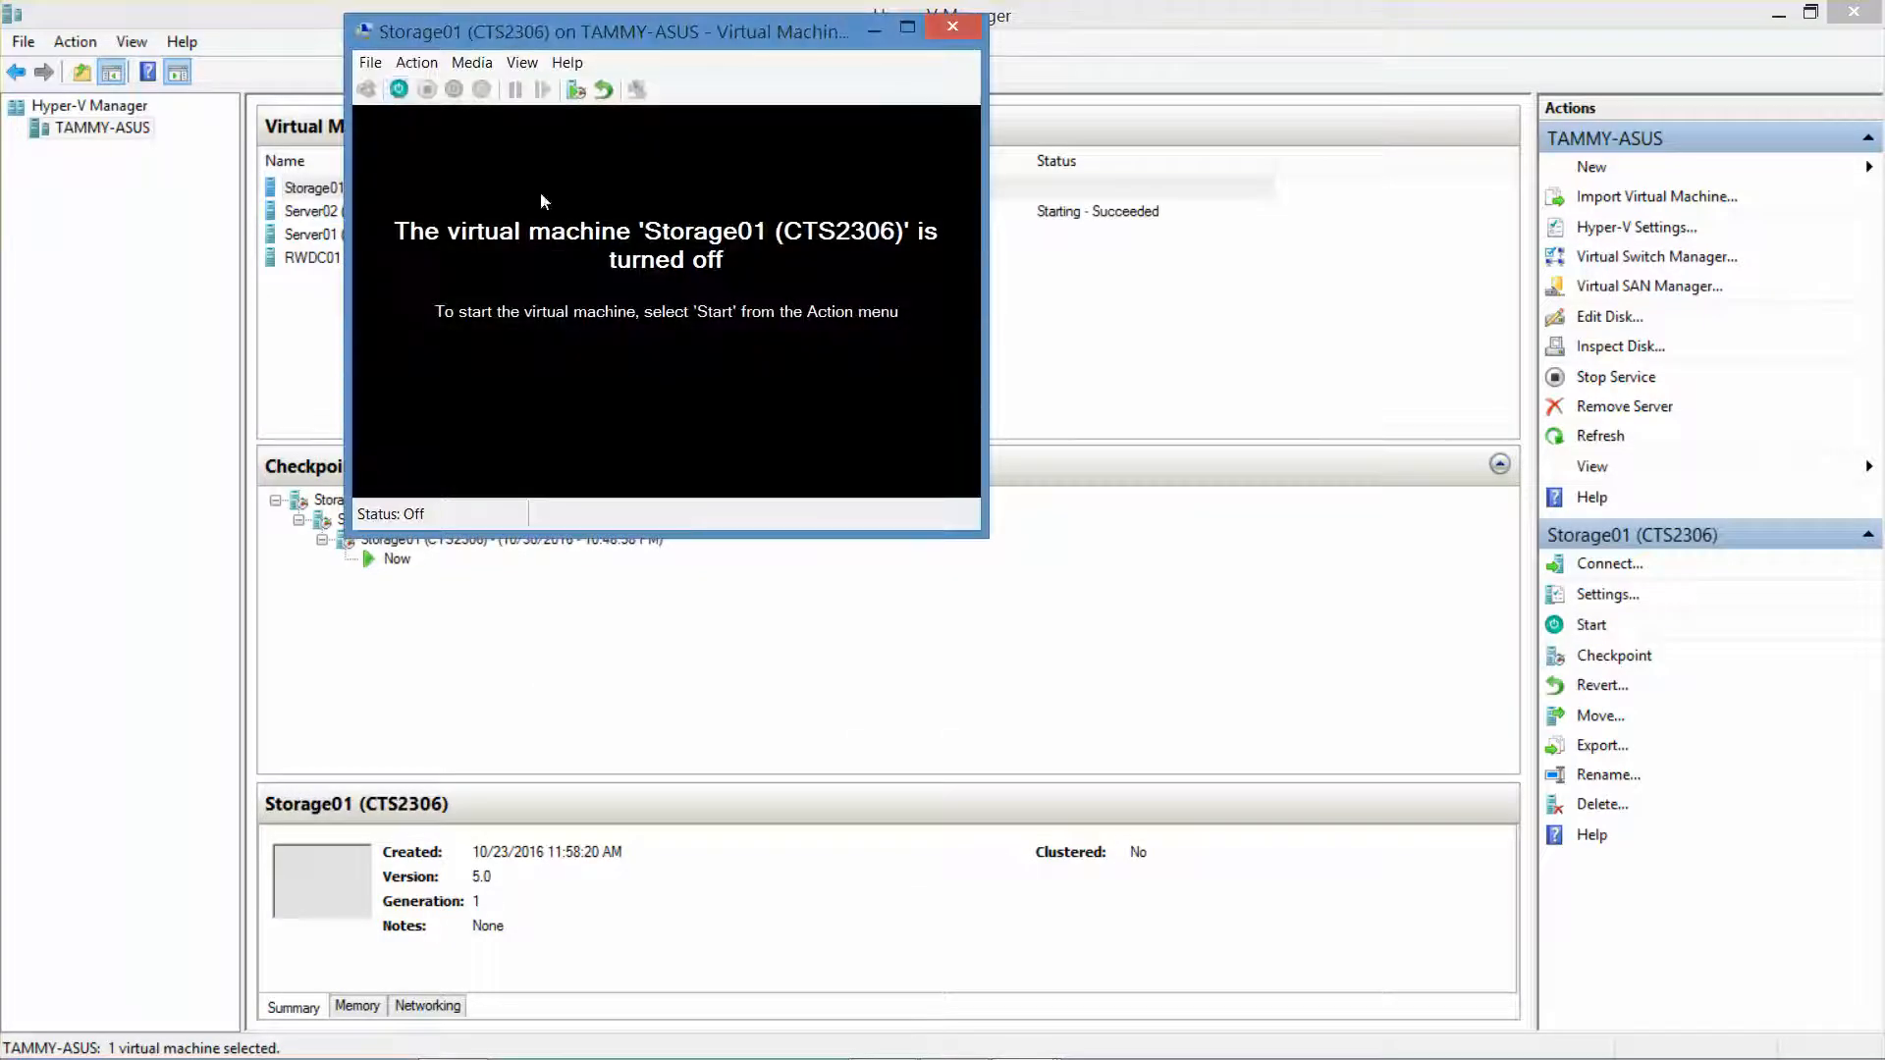
left_click(400, 91)
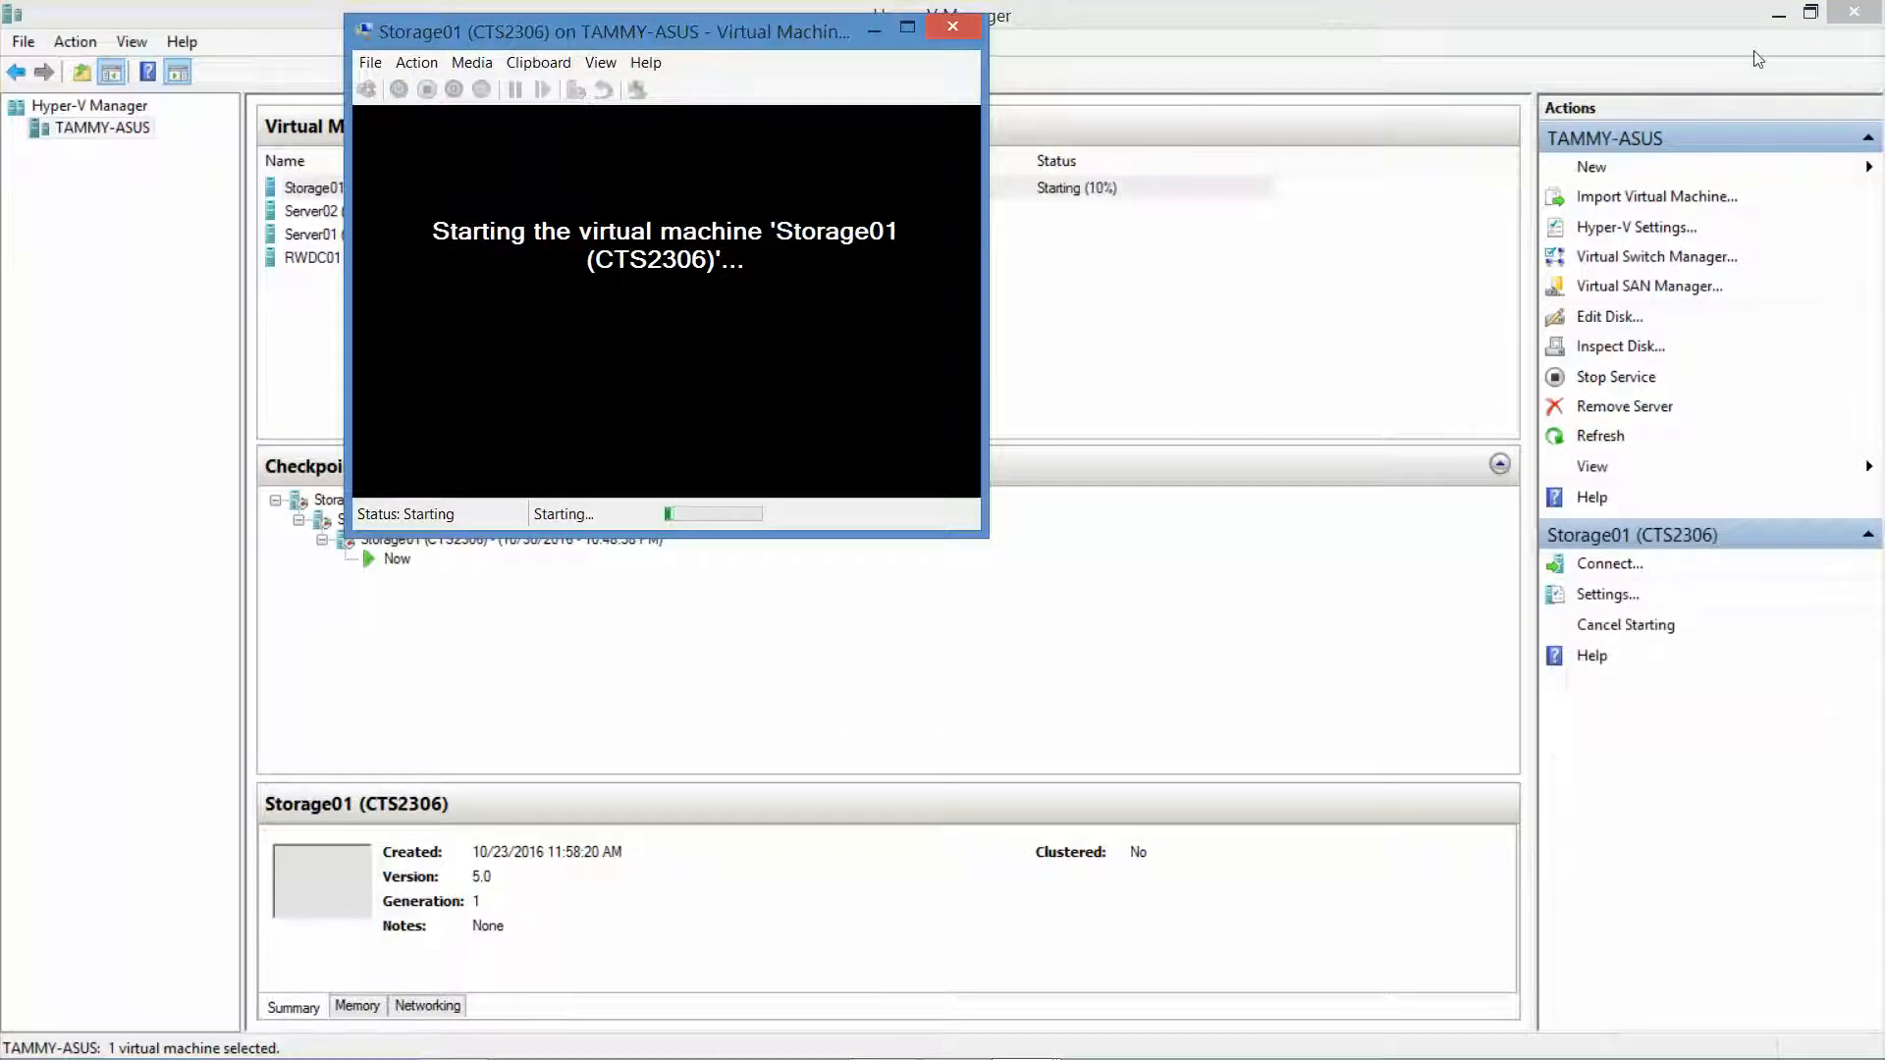
left_click(1777, 15)
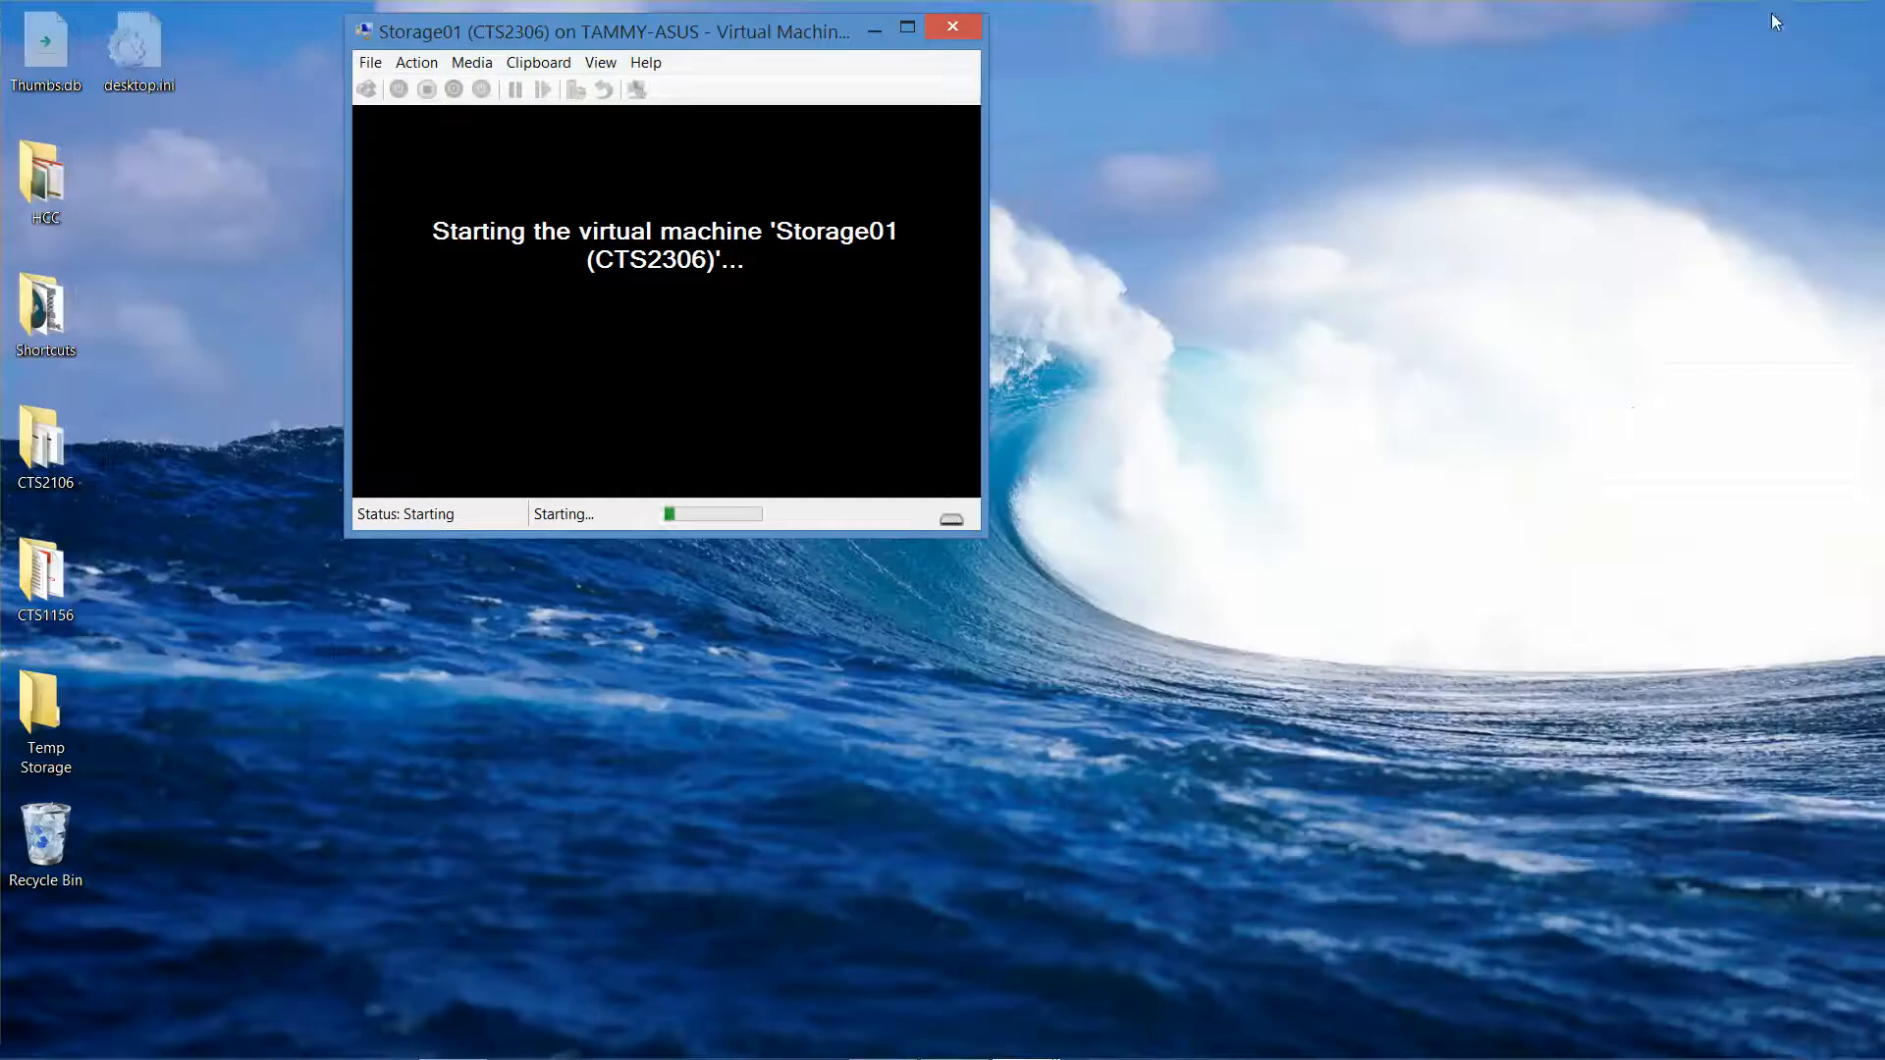
Step: Switch to the RWDC01 virtual machine connection window
mouse_move(672, 1056)
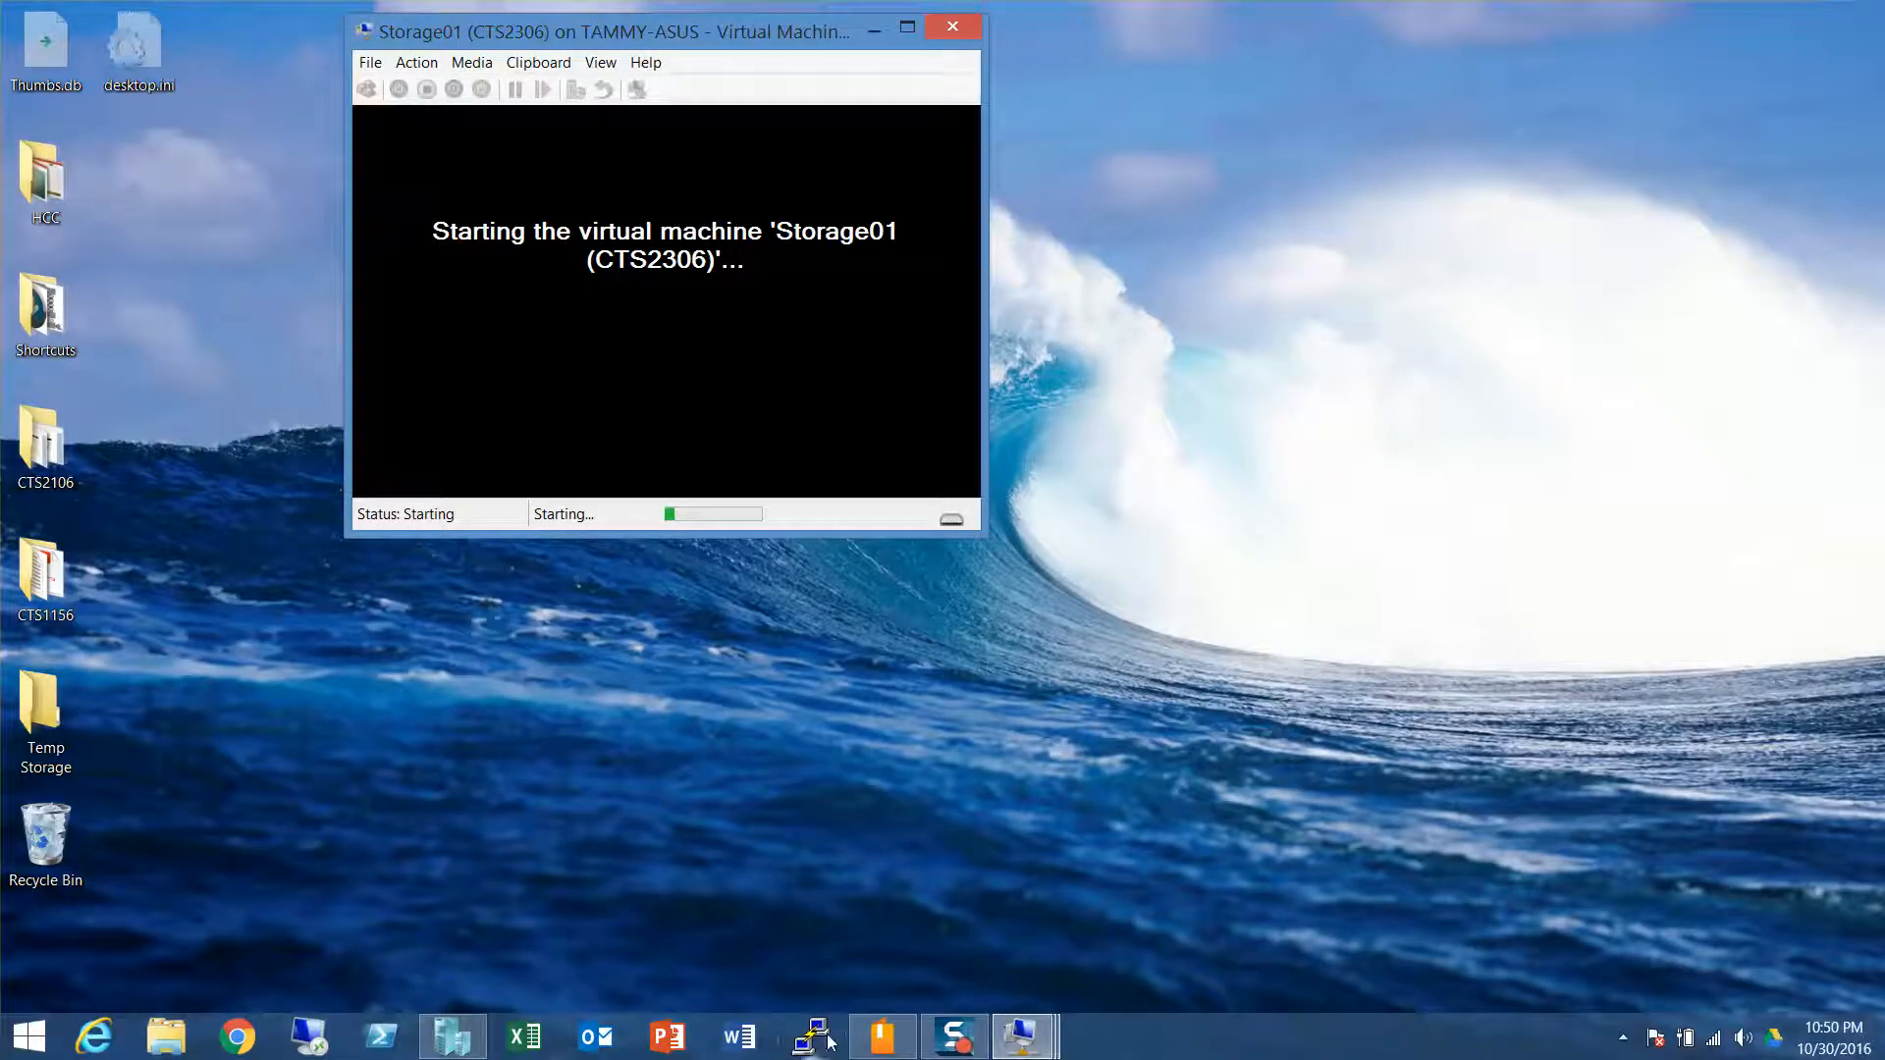
mouse_move(1019, 1048)
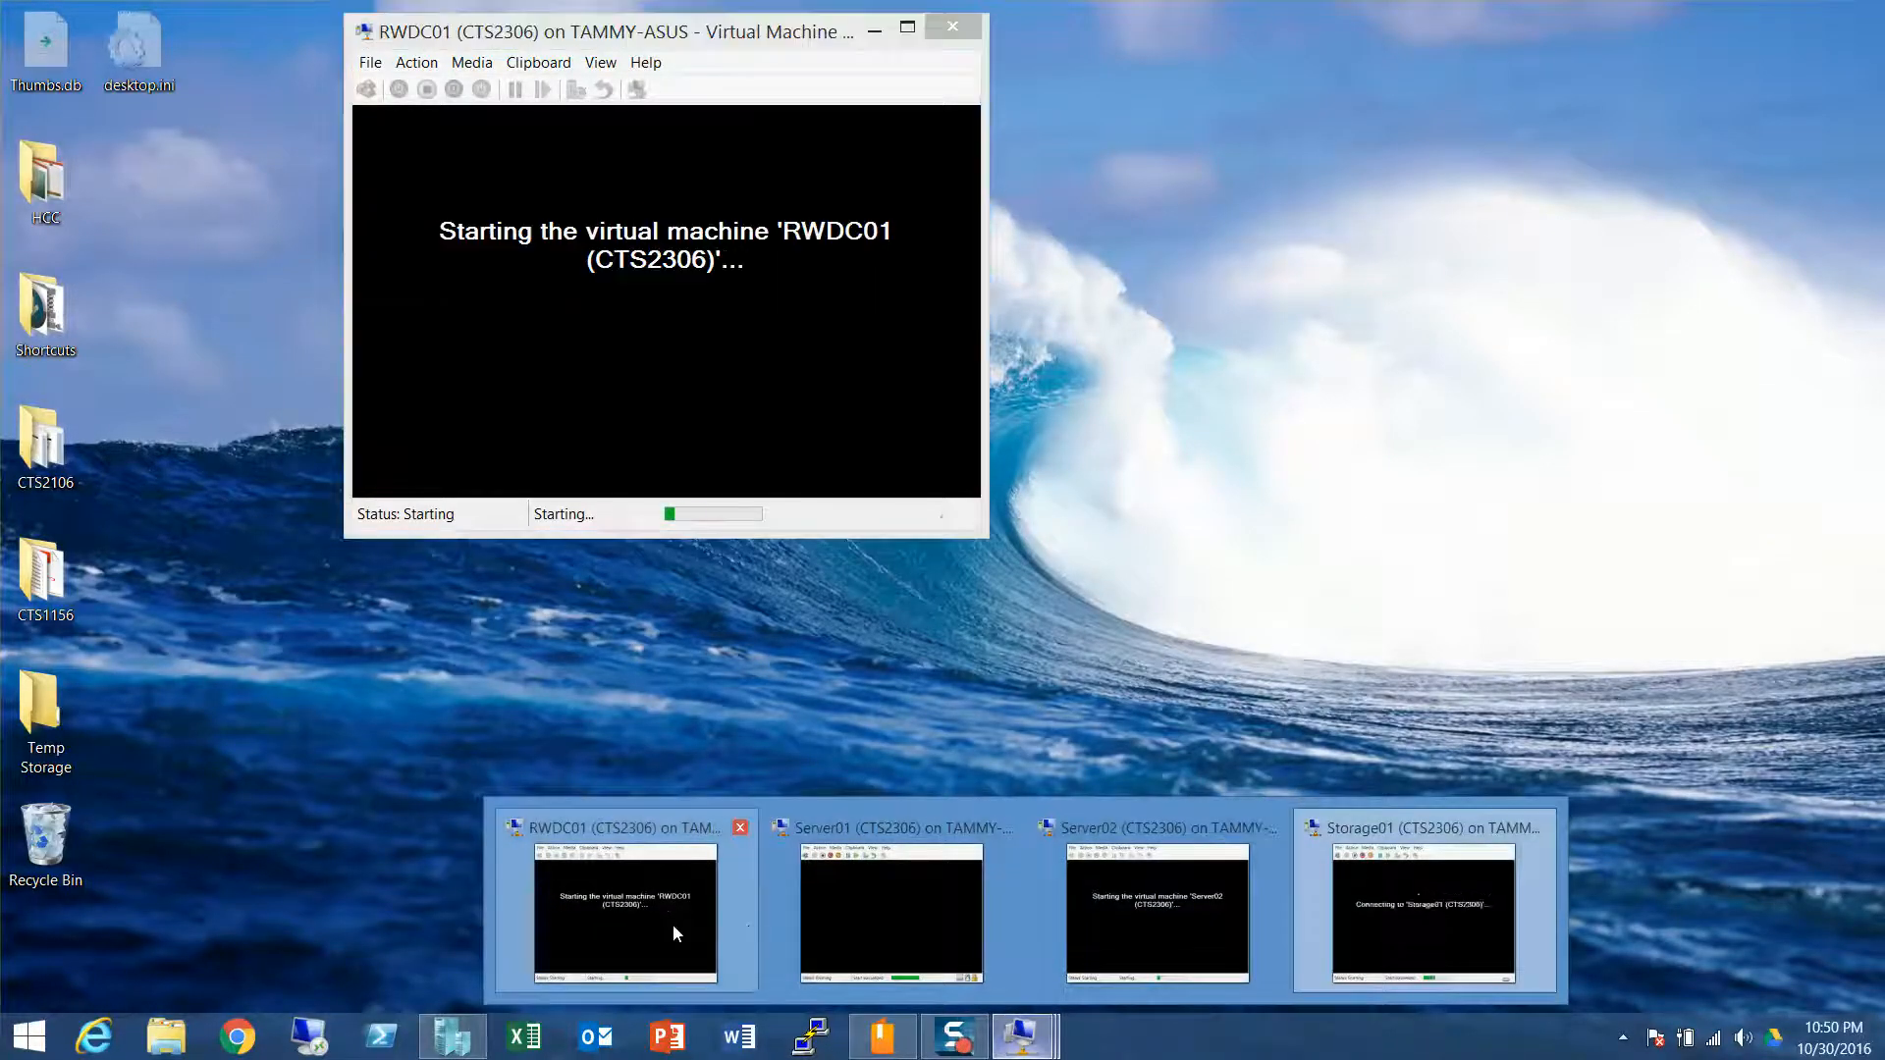
left_click(642, 921)
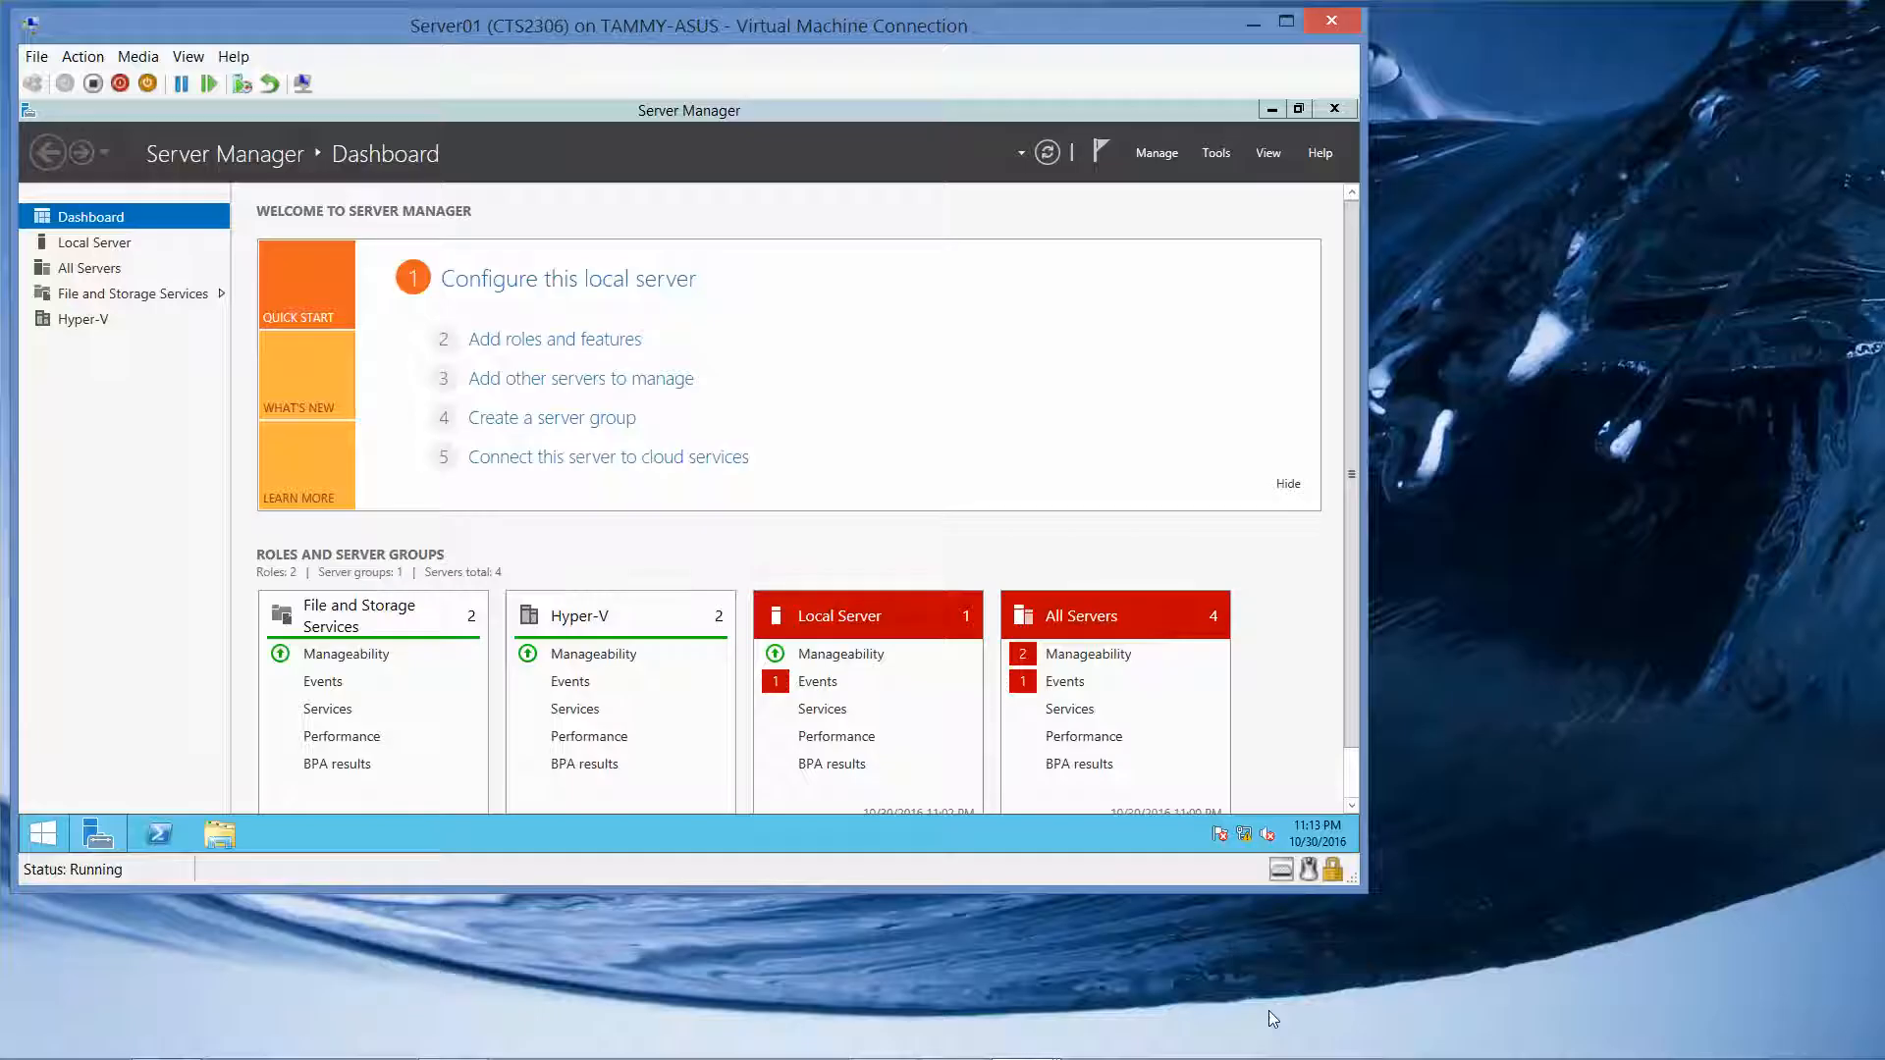
Step: Open Failover Cluster Manager from Server Manager on Server01 and minimize the Server Manager window
left_click(1227, 155)
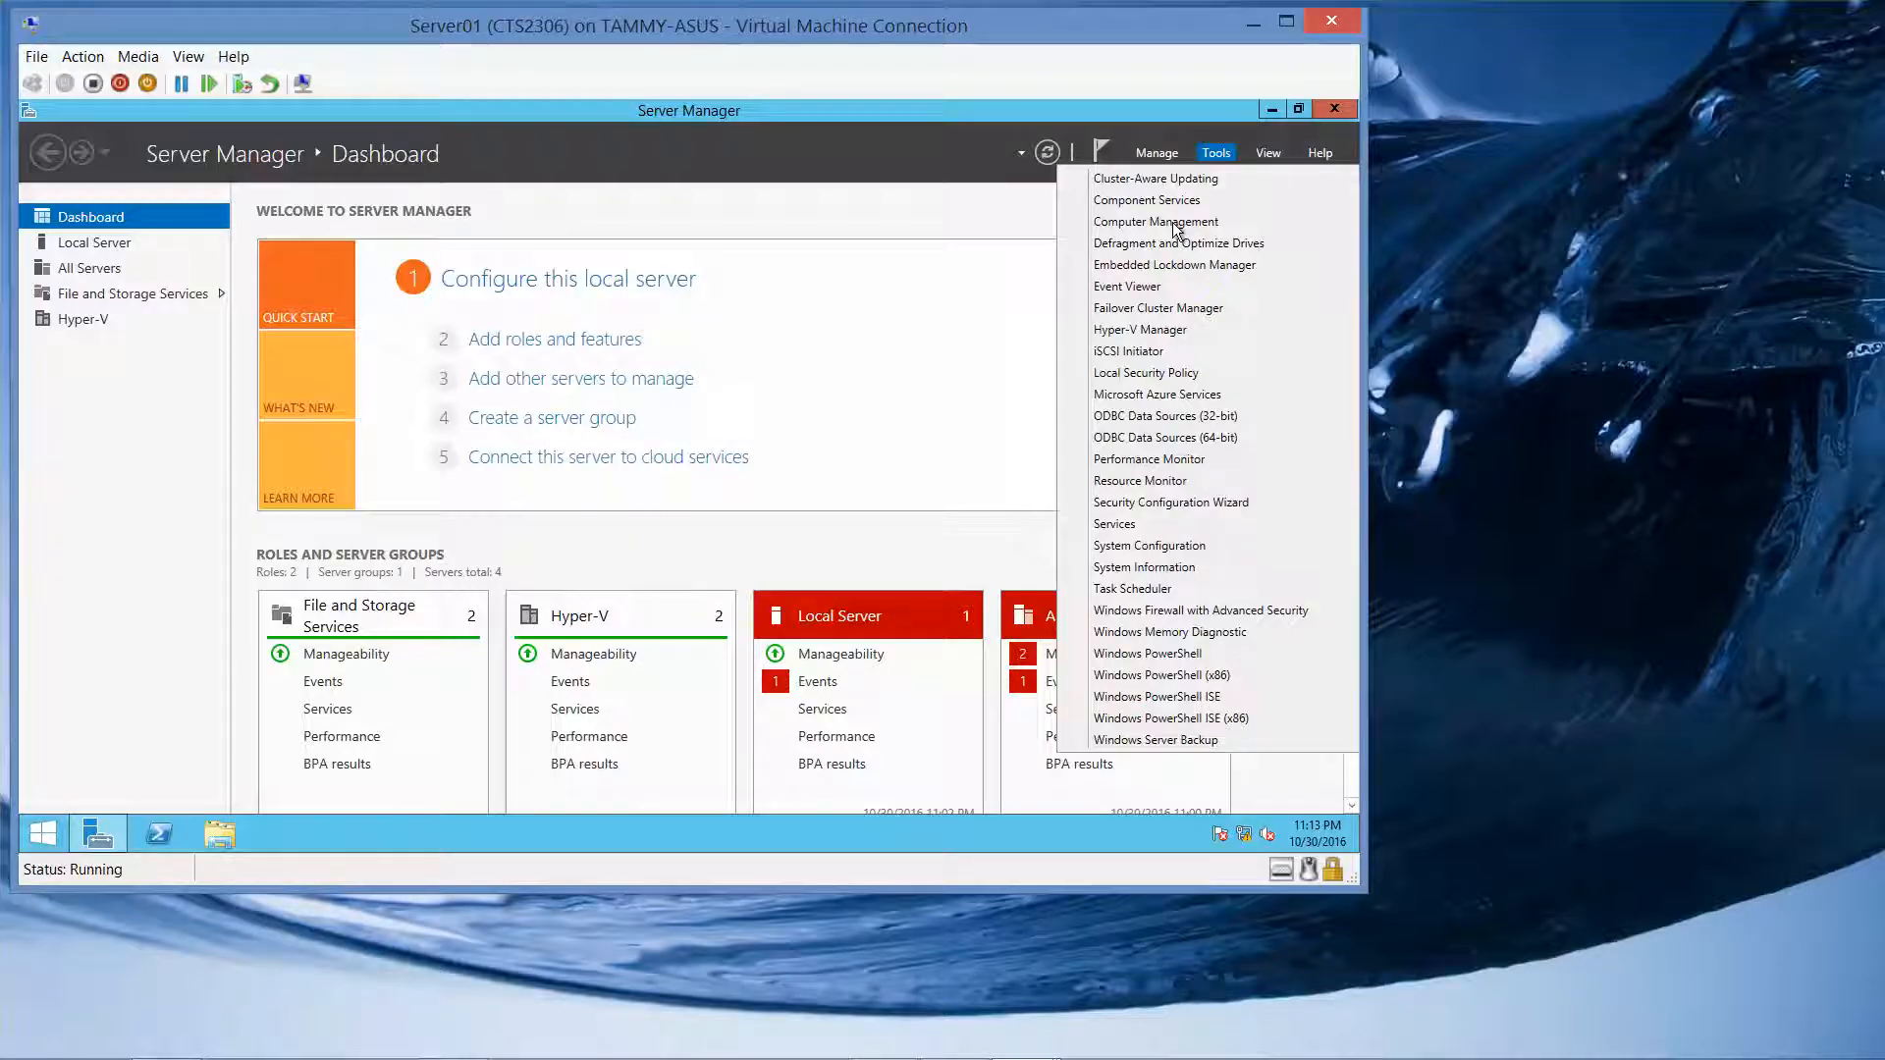
left_click(1165, 309)
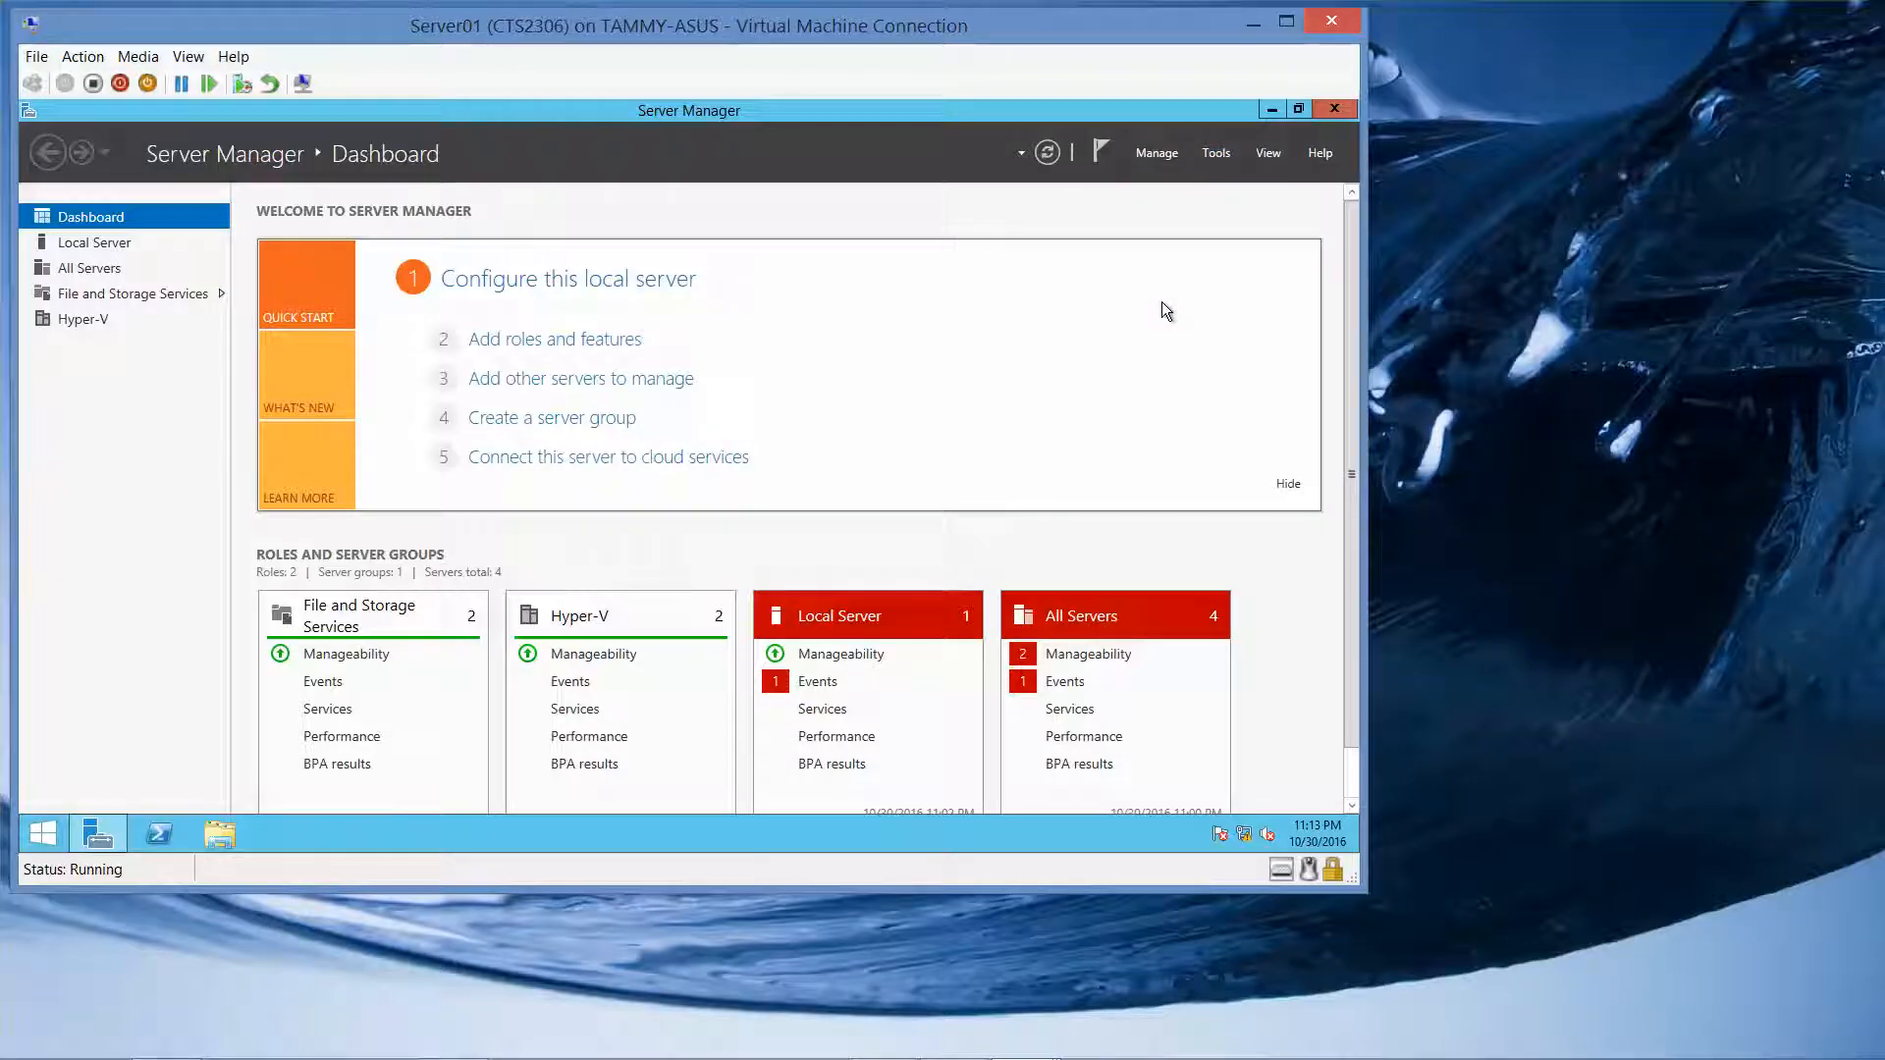
left_click(1271, 111)
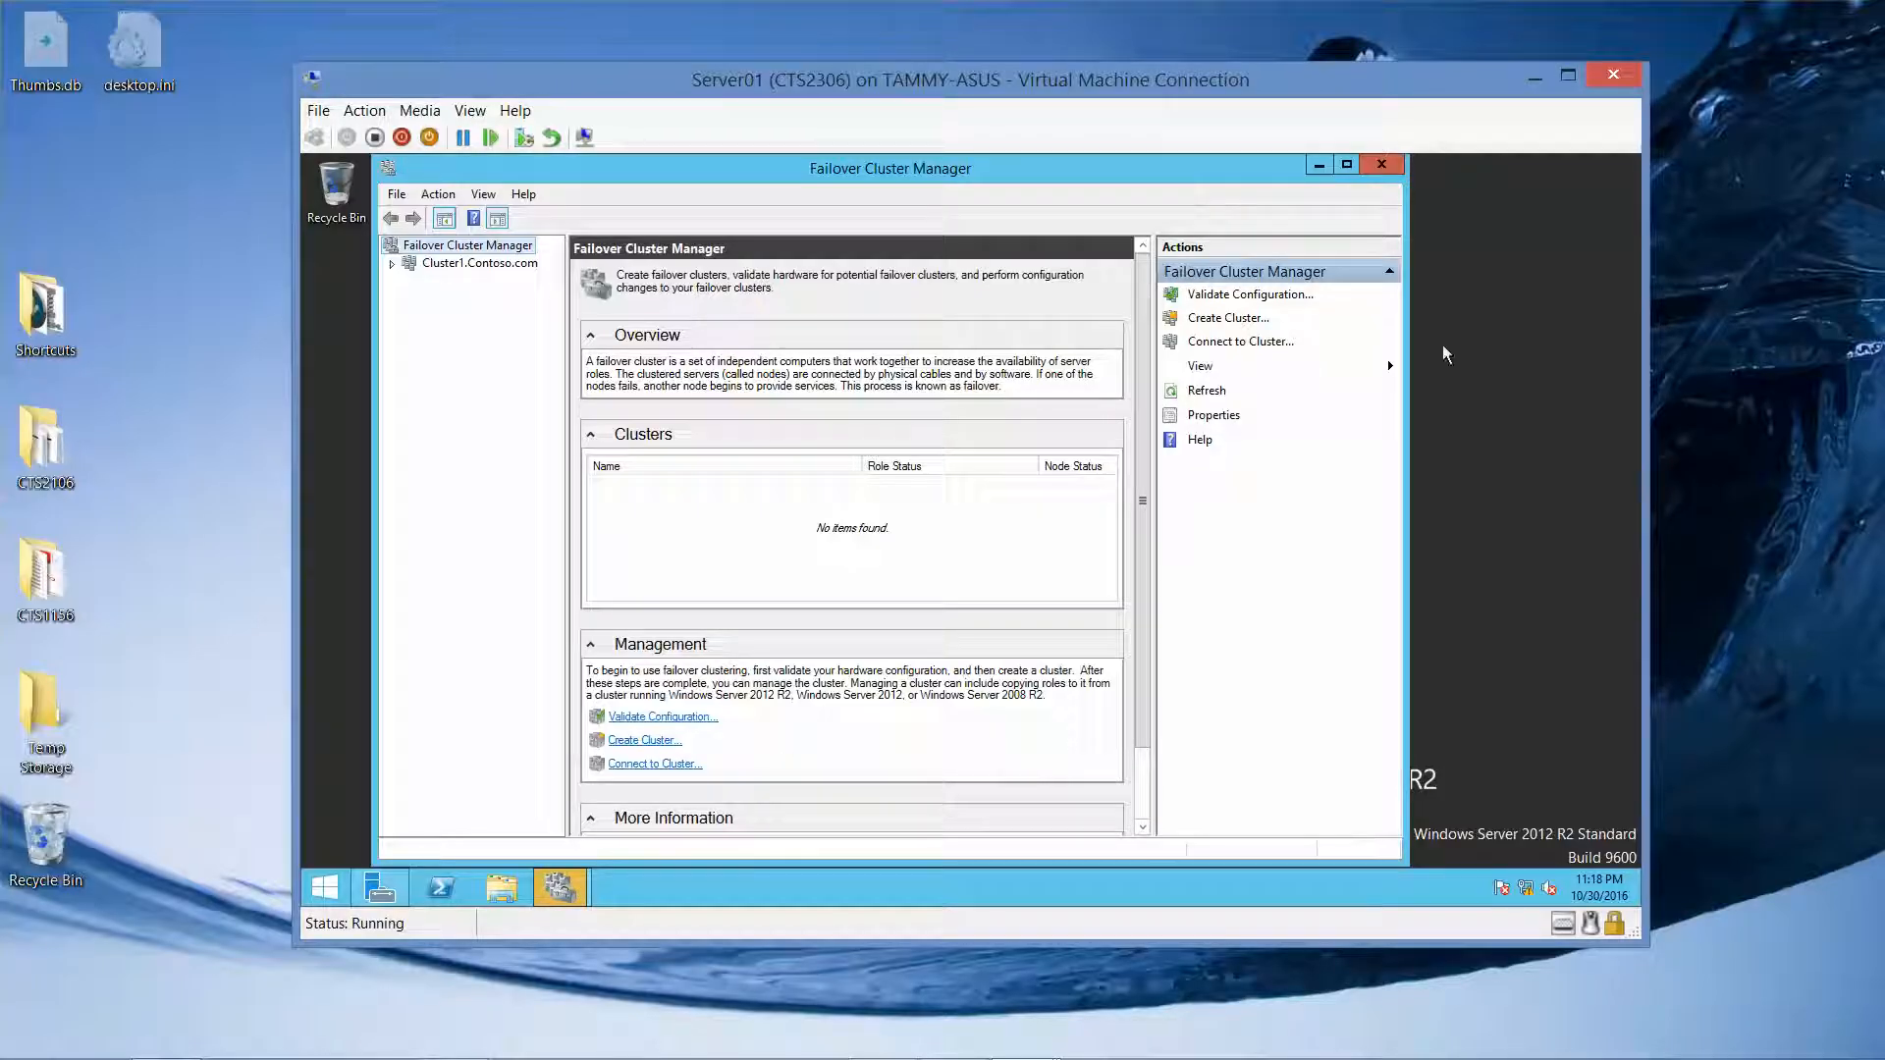
left_click(1340, 166)
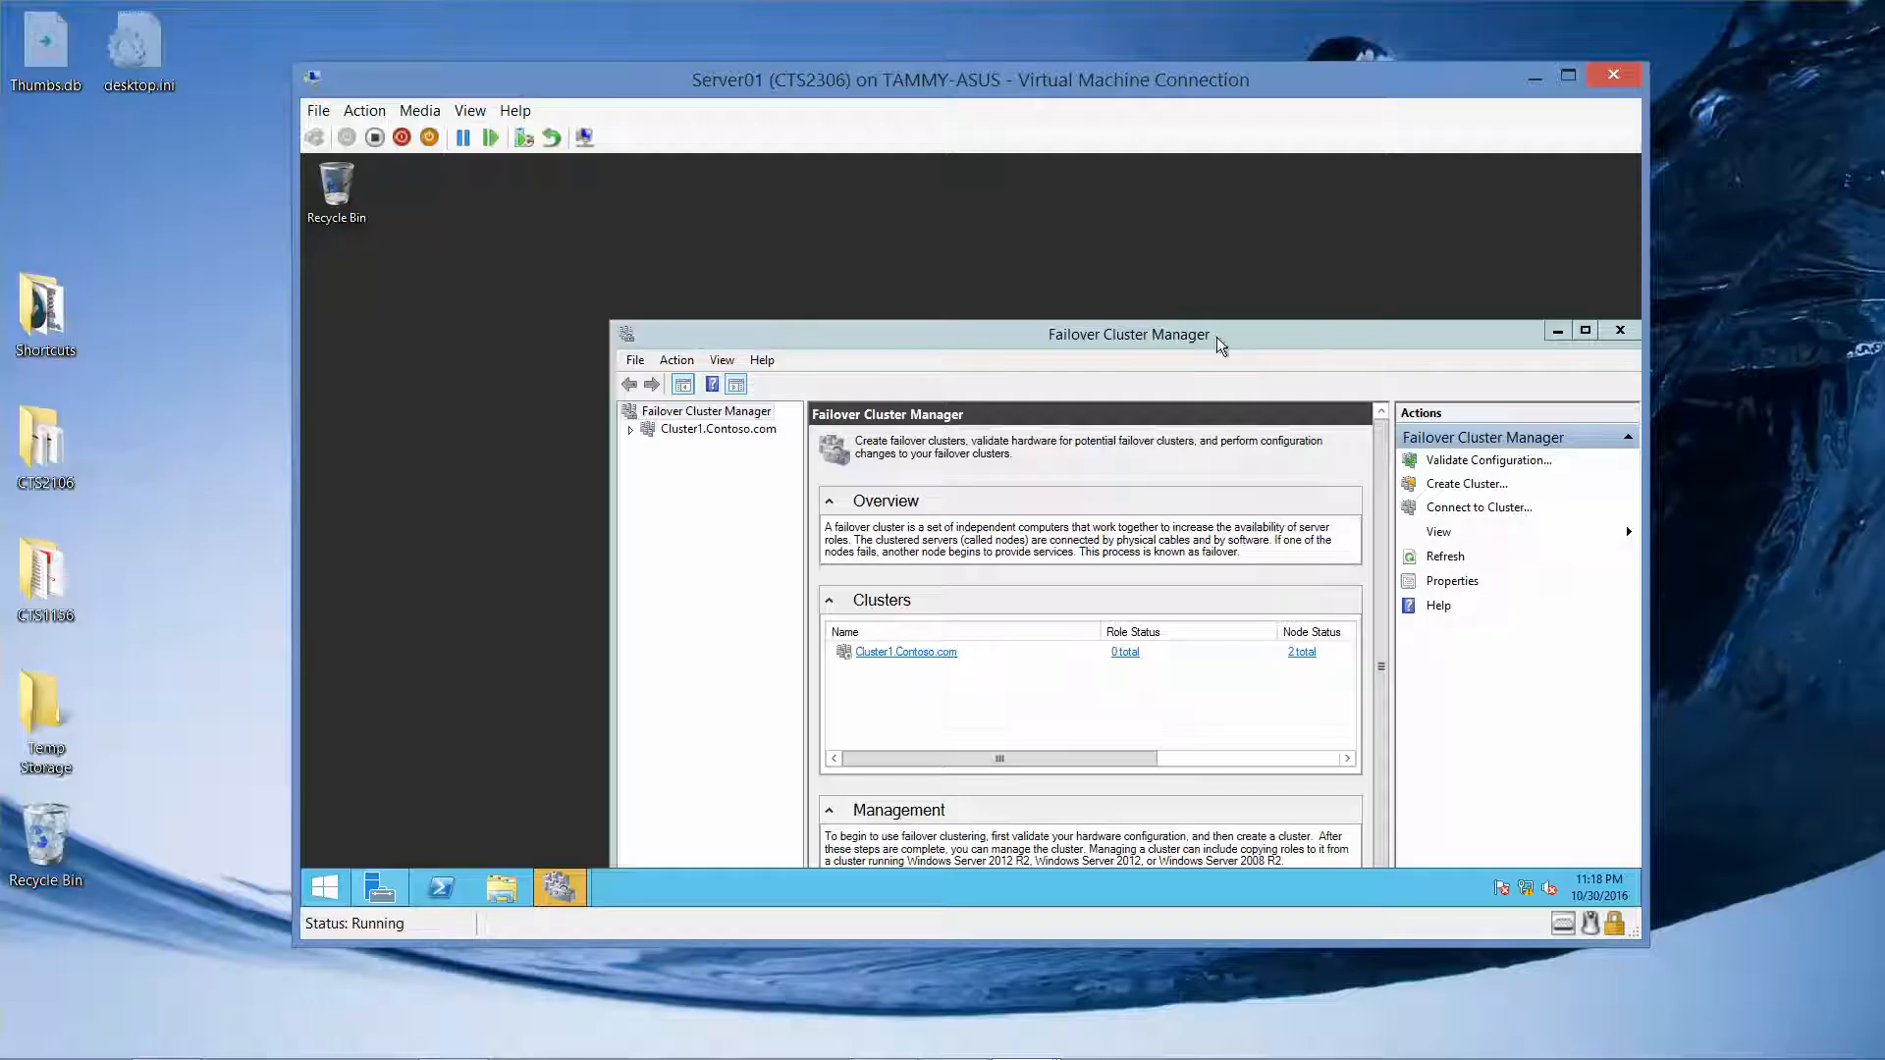
Step: Move the Failover Cluster Manager window fully into view, bring up the hidden End Snap-in dialog and cancel it
left_click(1150, 339)
left_click_drag(1233, 335, 1010, 181)
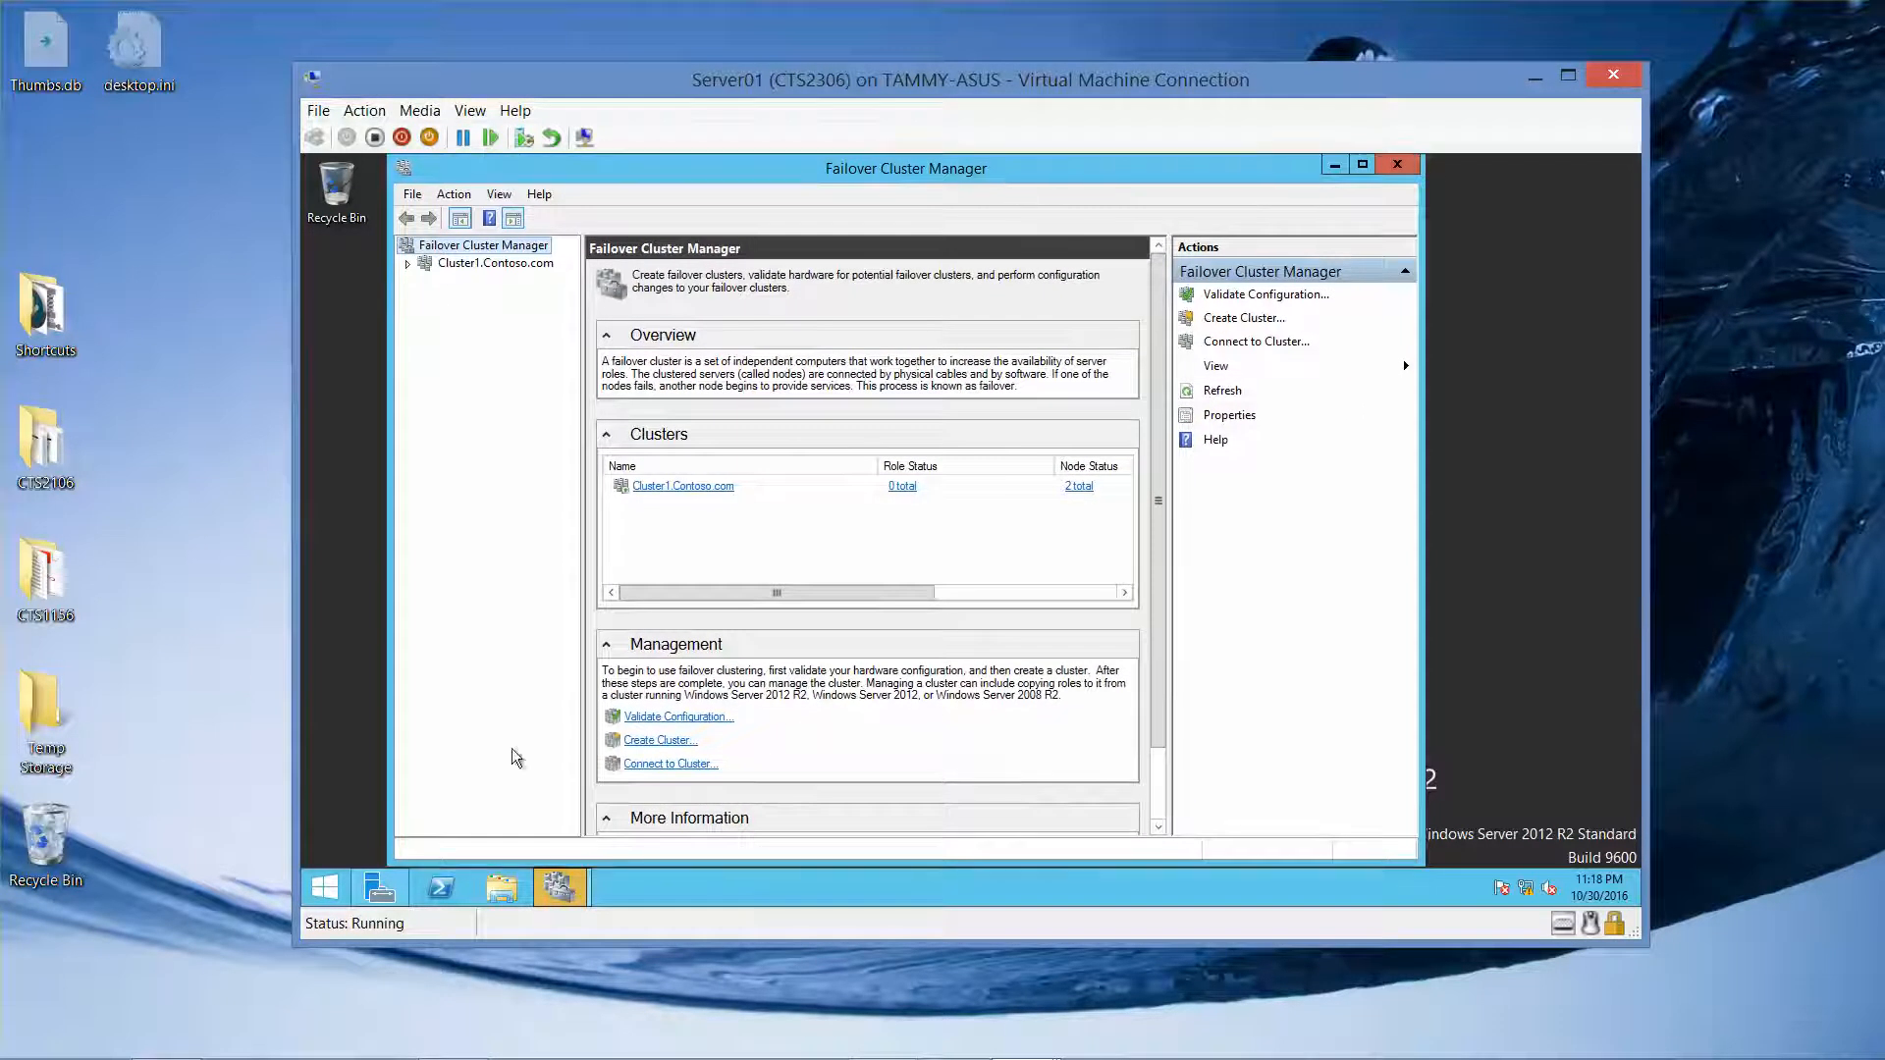
mouse_move(551, 885)
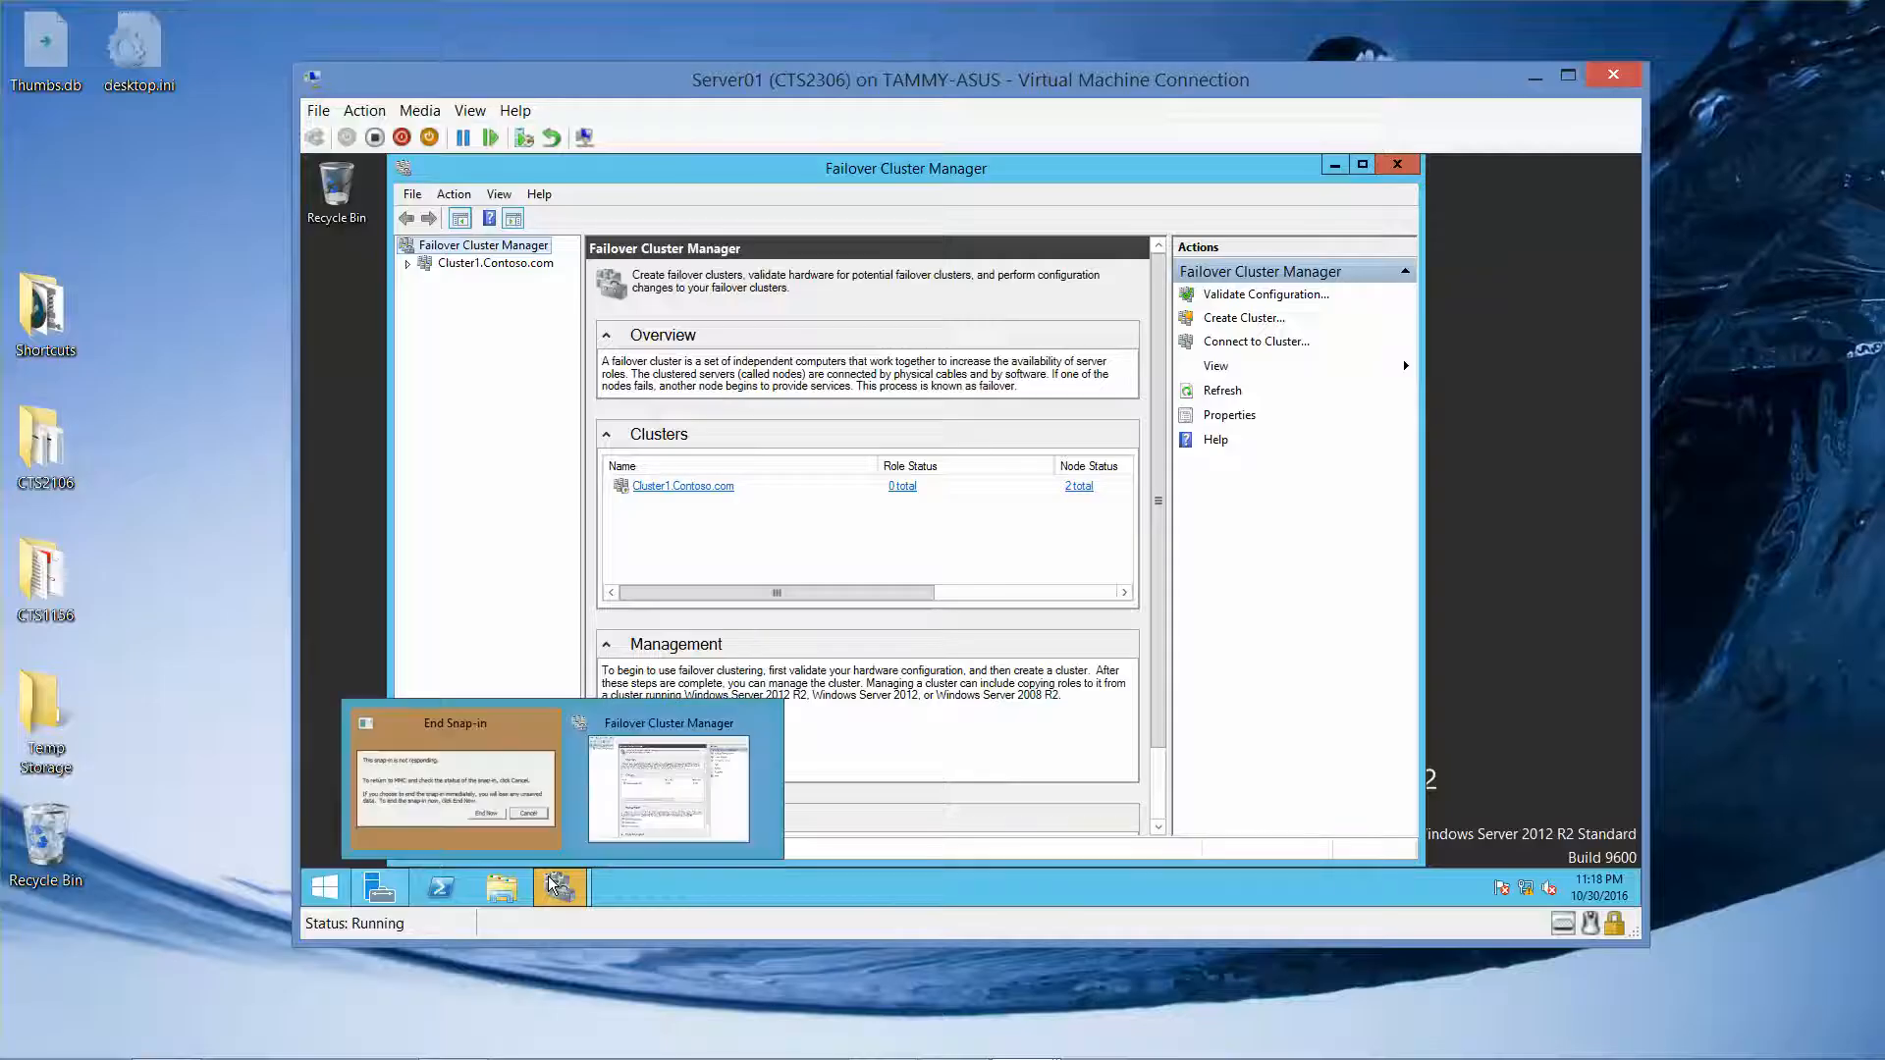
left_click(439, 824)
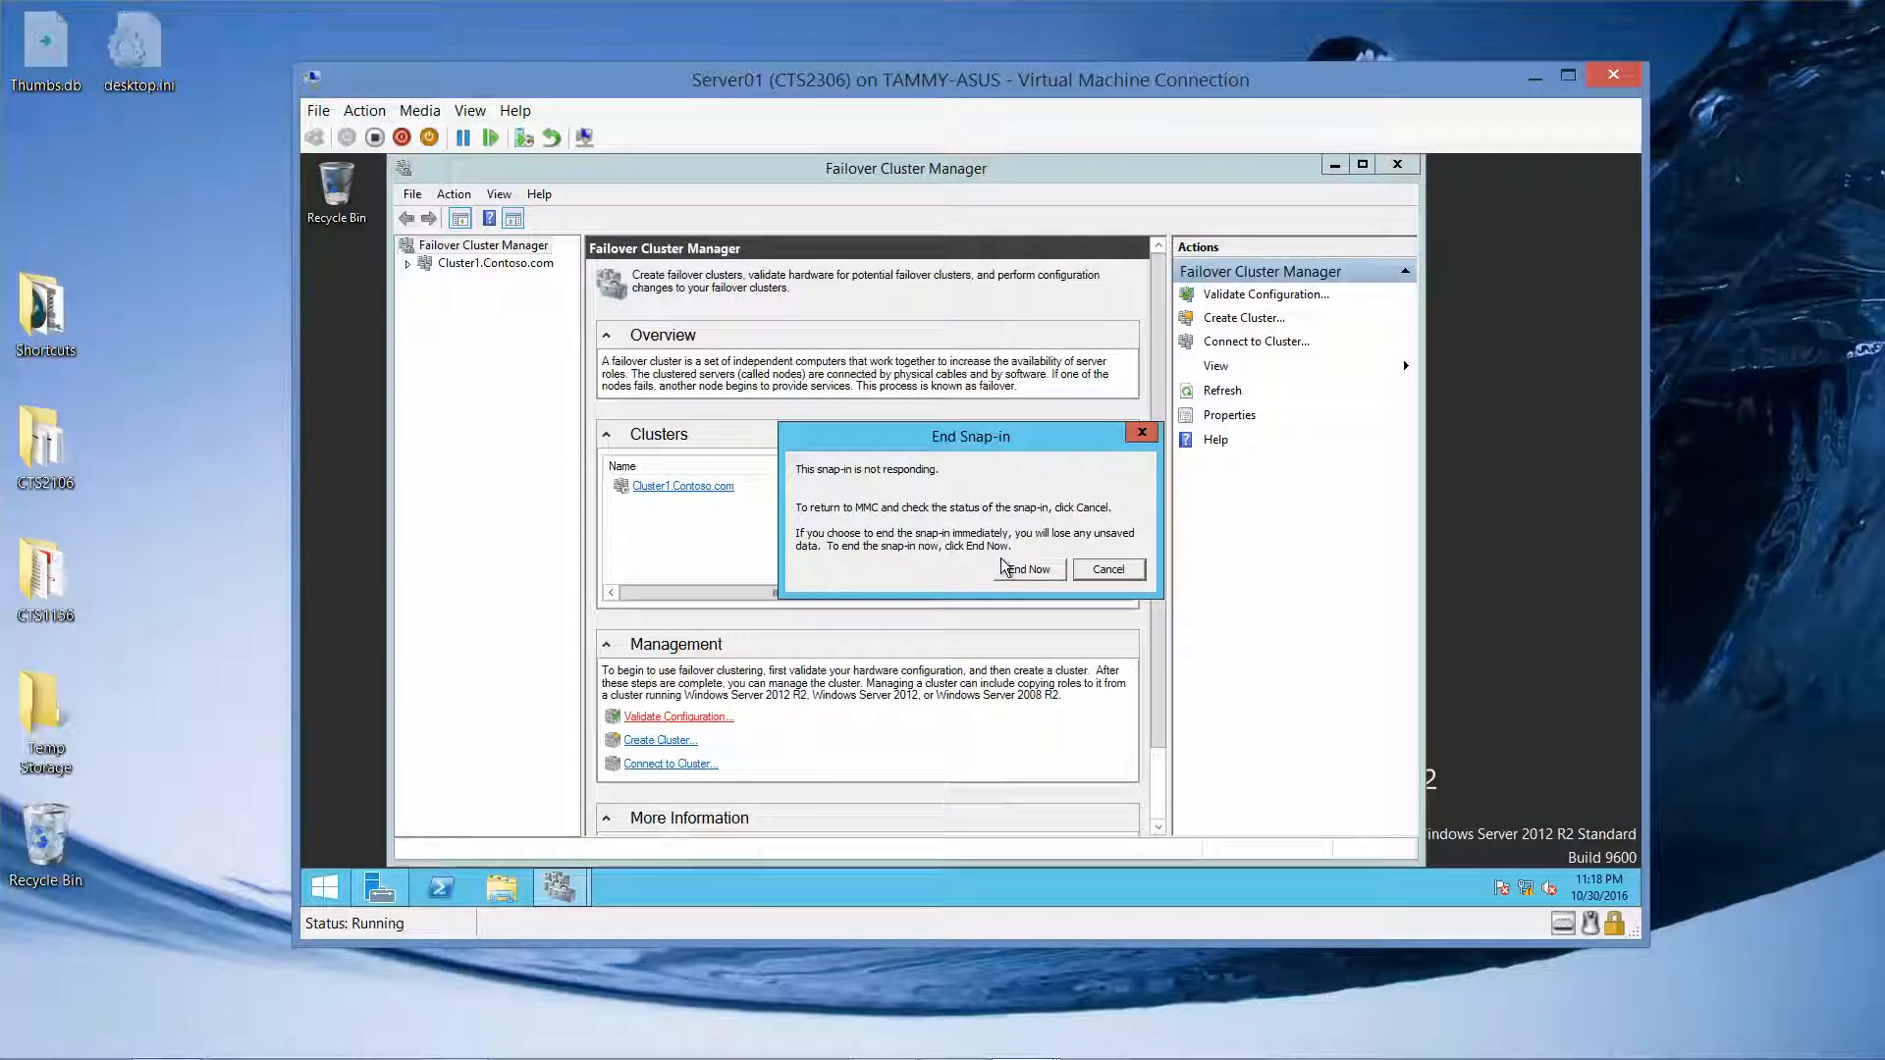
left_click(1107, 569)
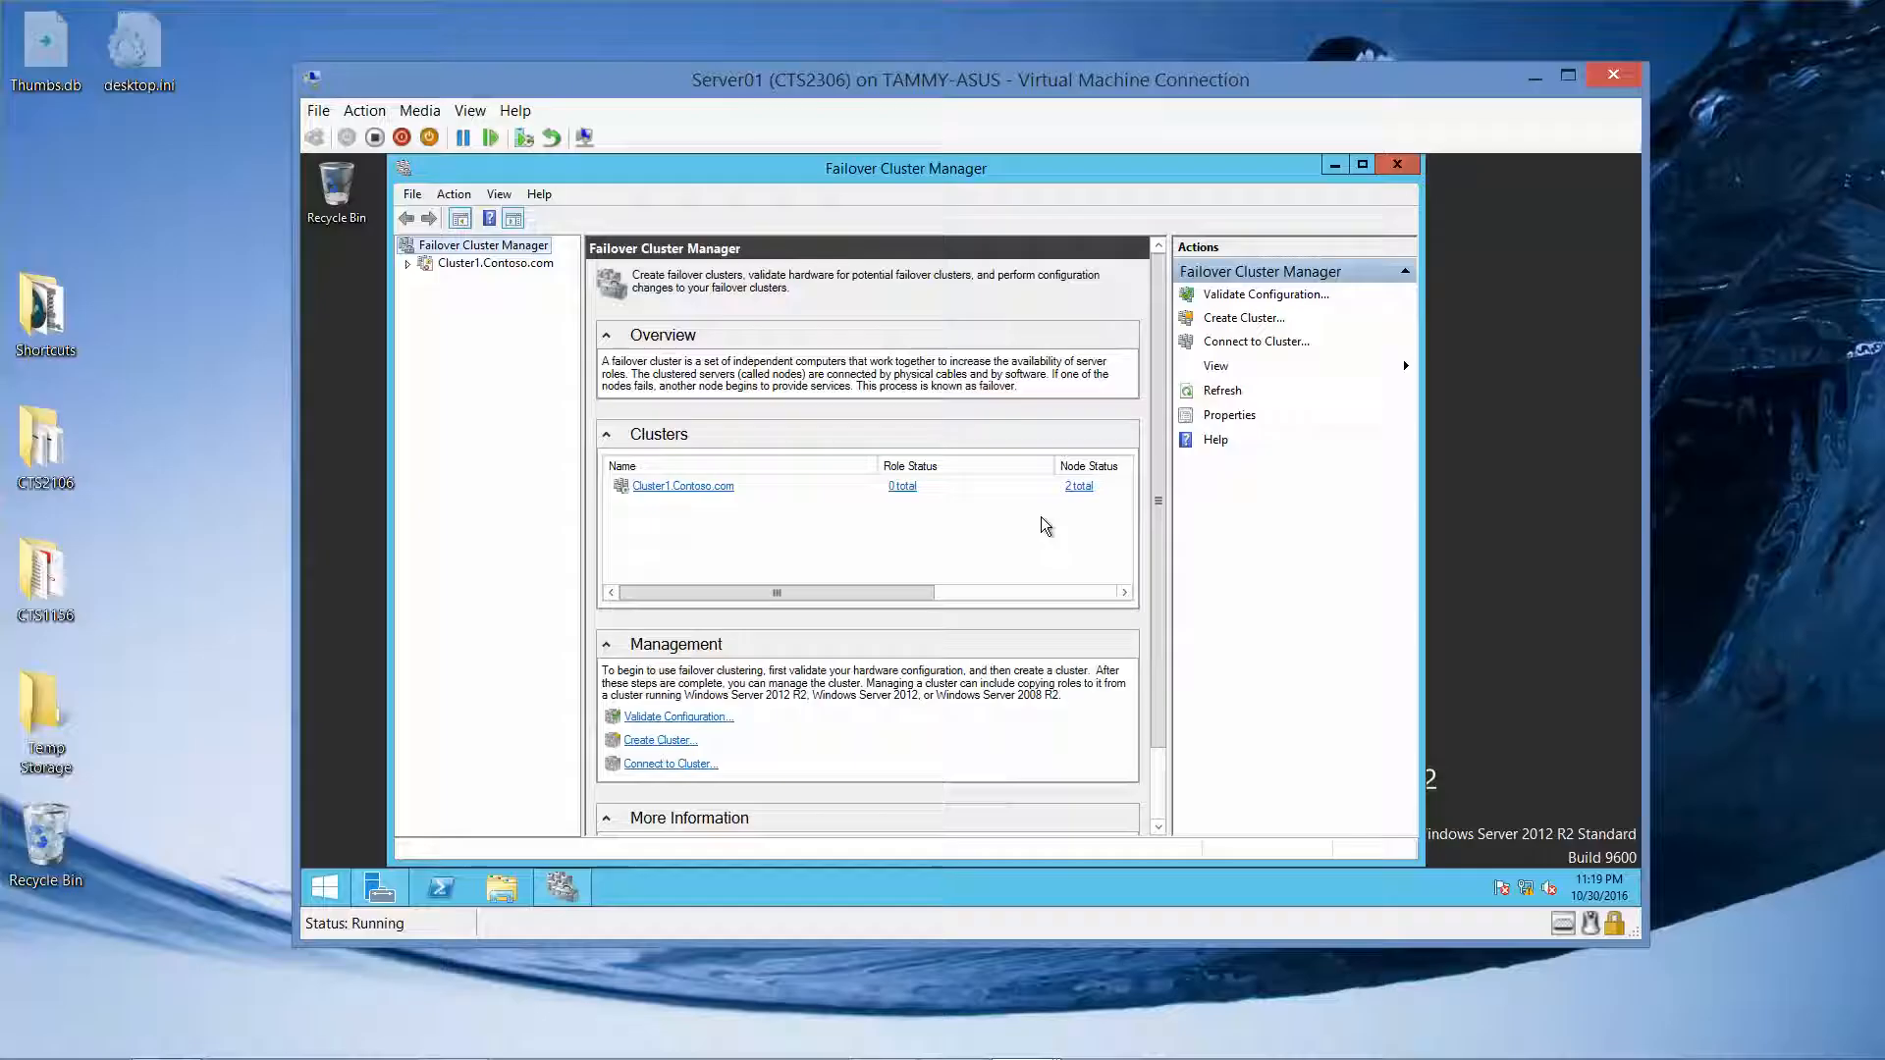
Step: Start configuring a high-availability role on Cluster1.Contoso.com, choosing File Server with the File Server for general use type
left_click(409, 264)
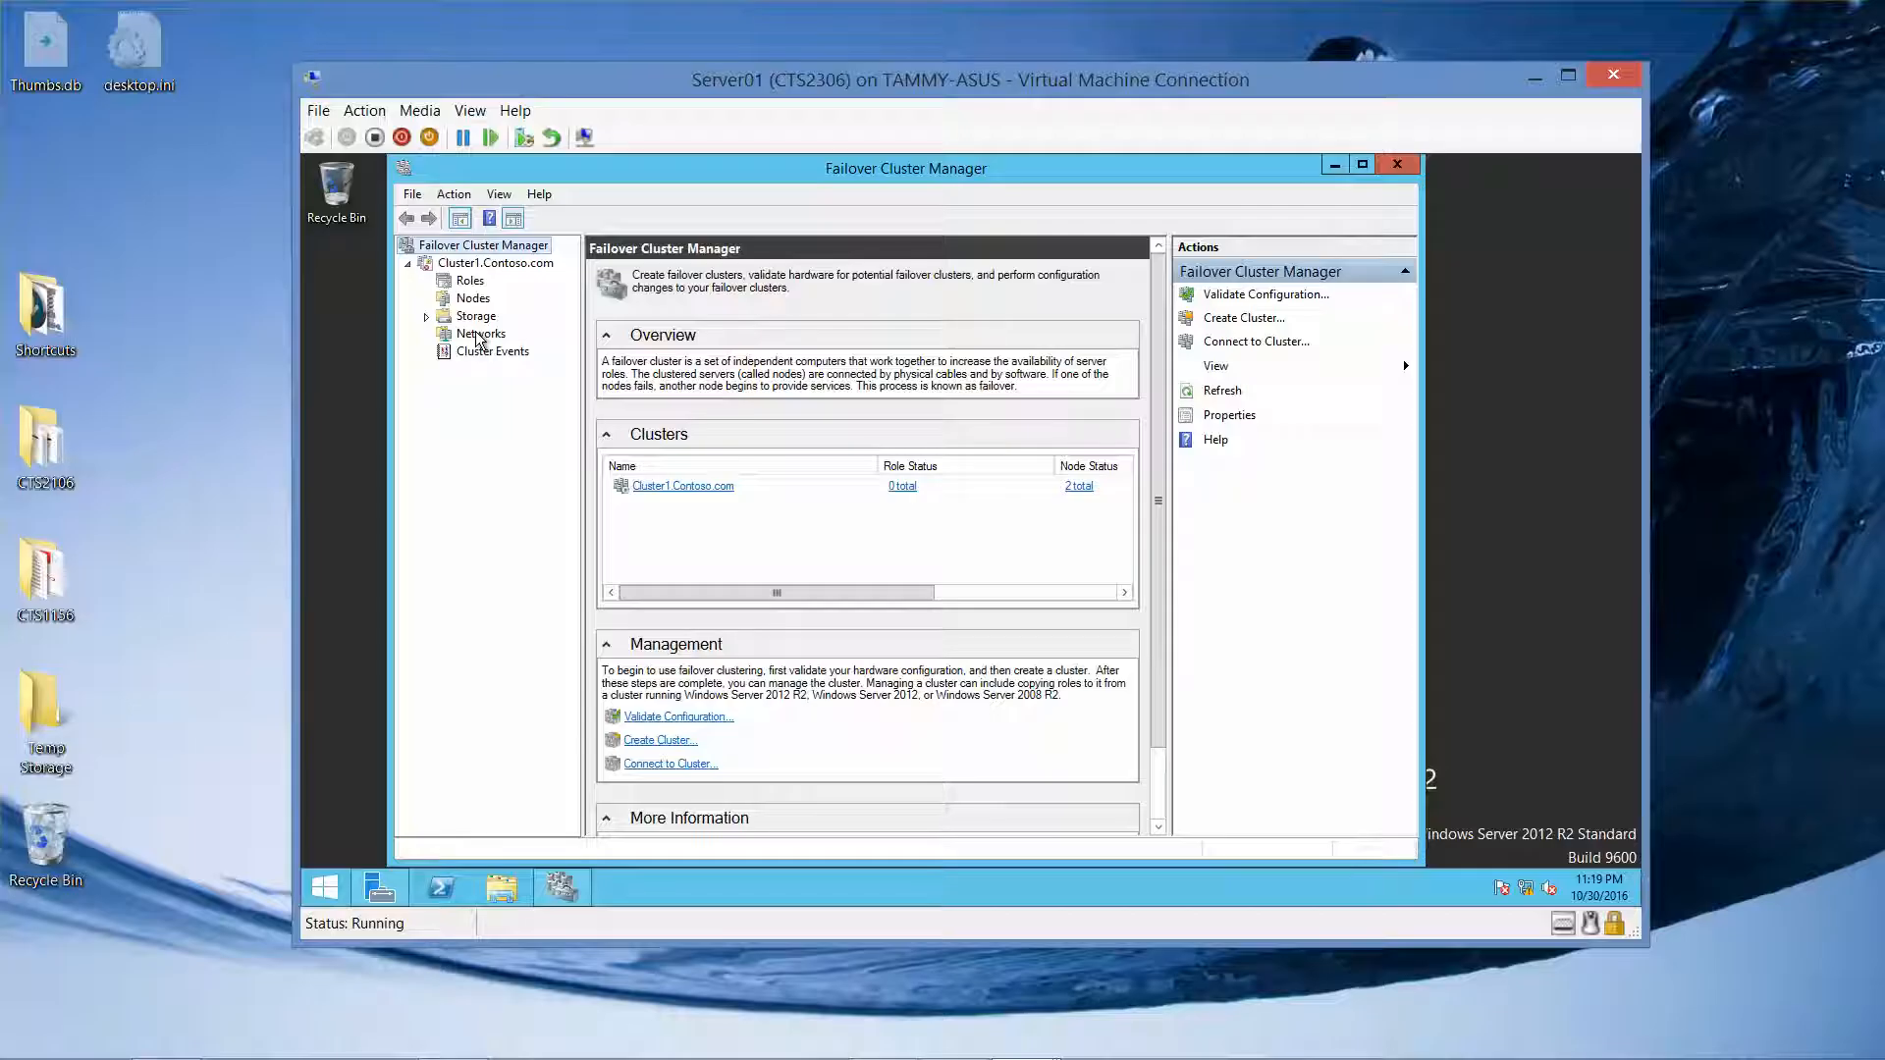
left_click(467, 283)
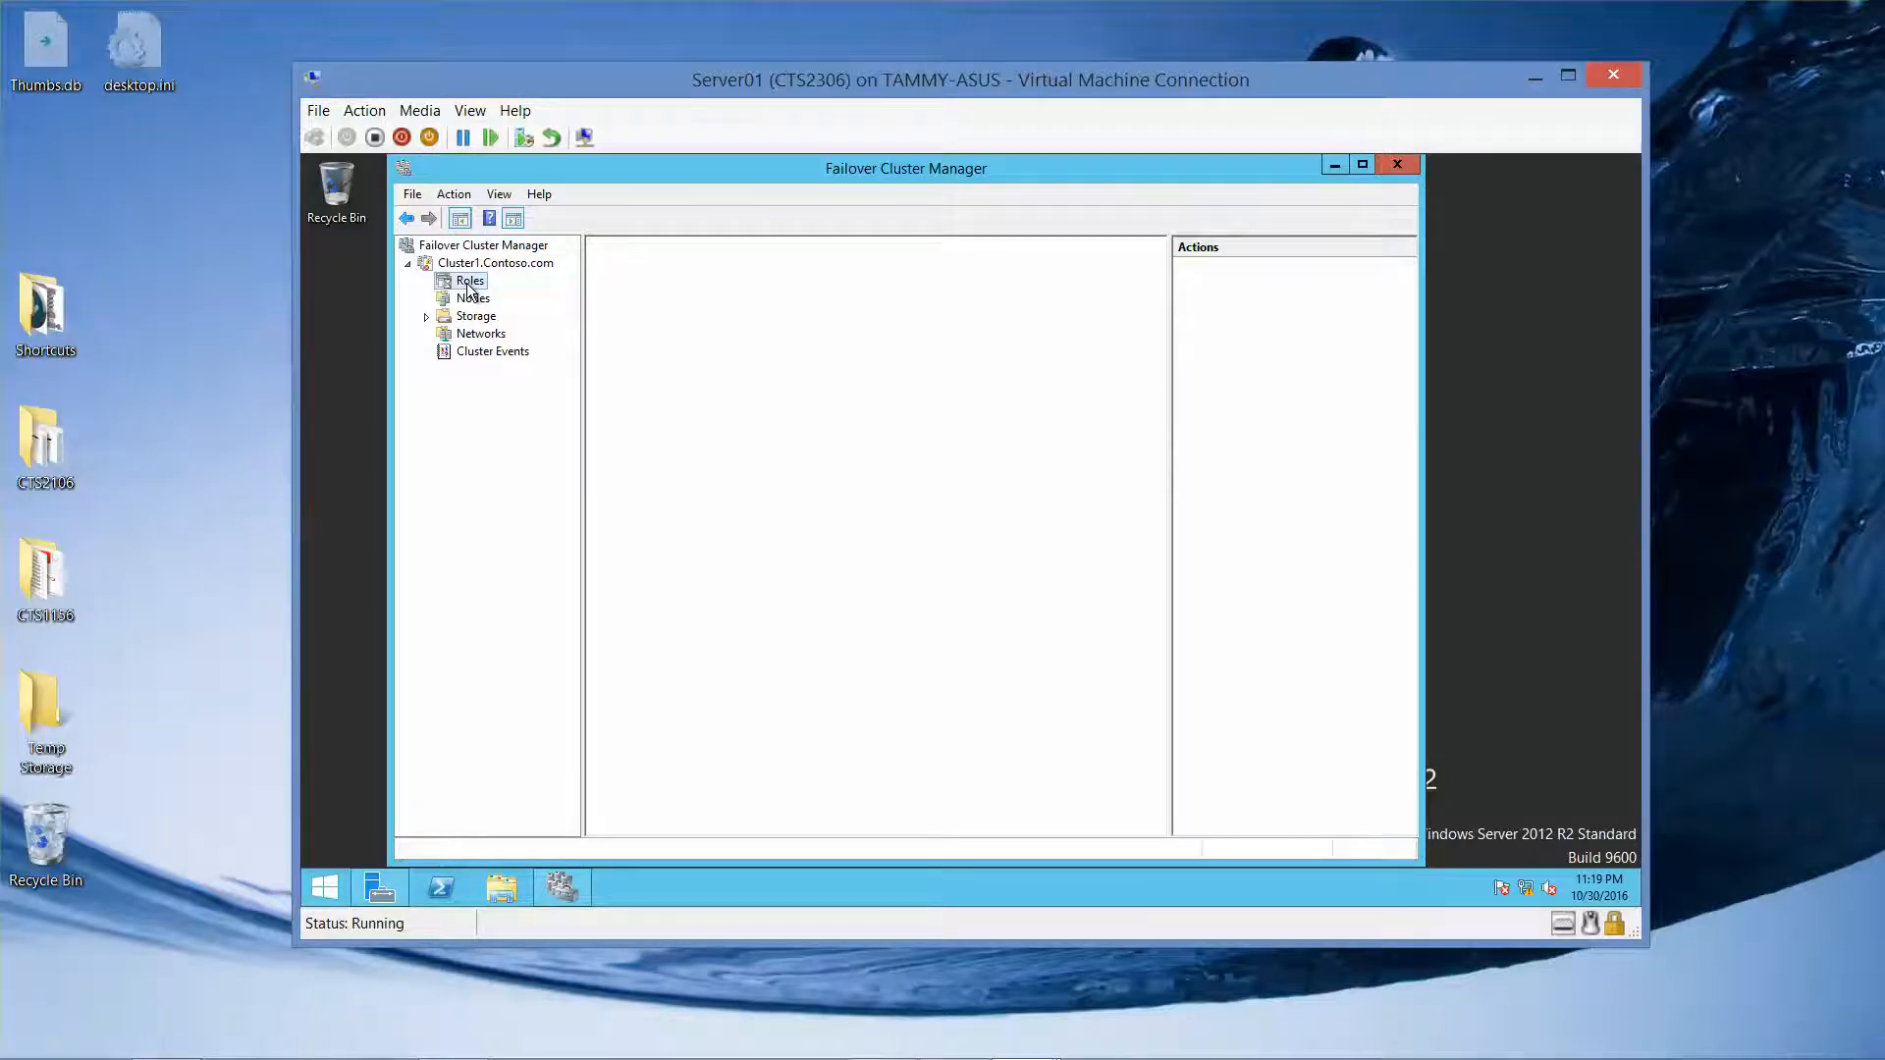
right_click(468, 285)
left_click(536, 302)
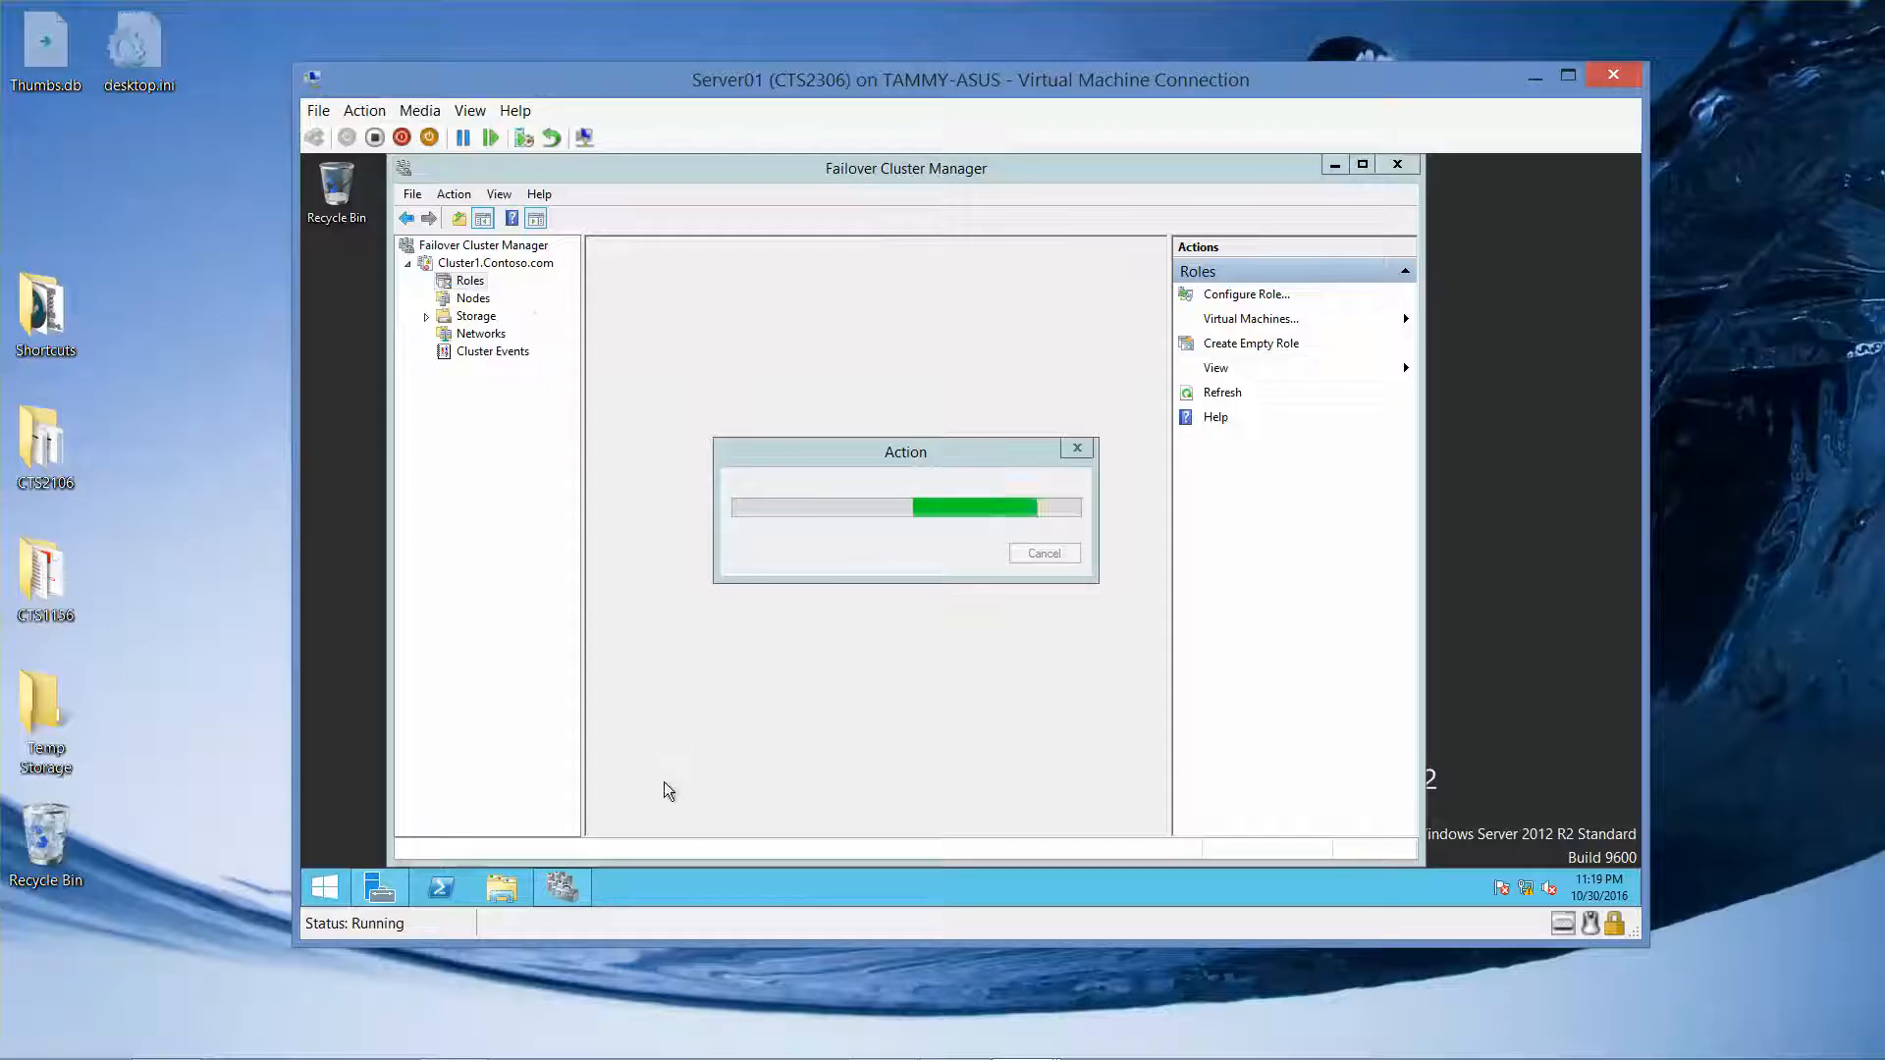
mouse_move(980, 1050)
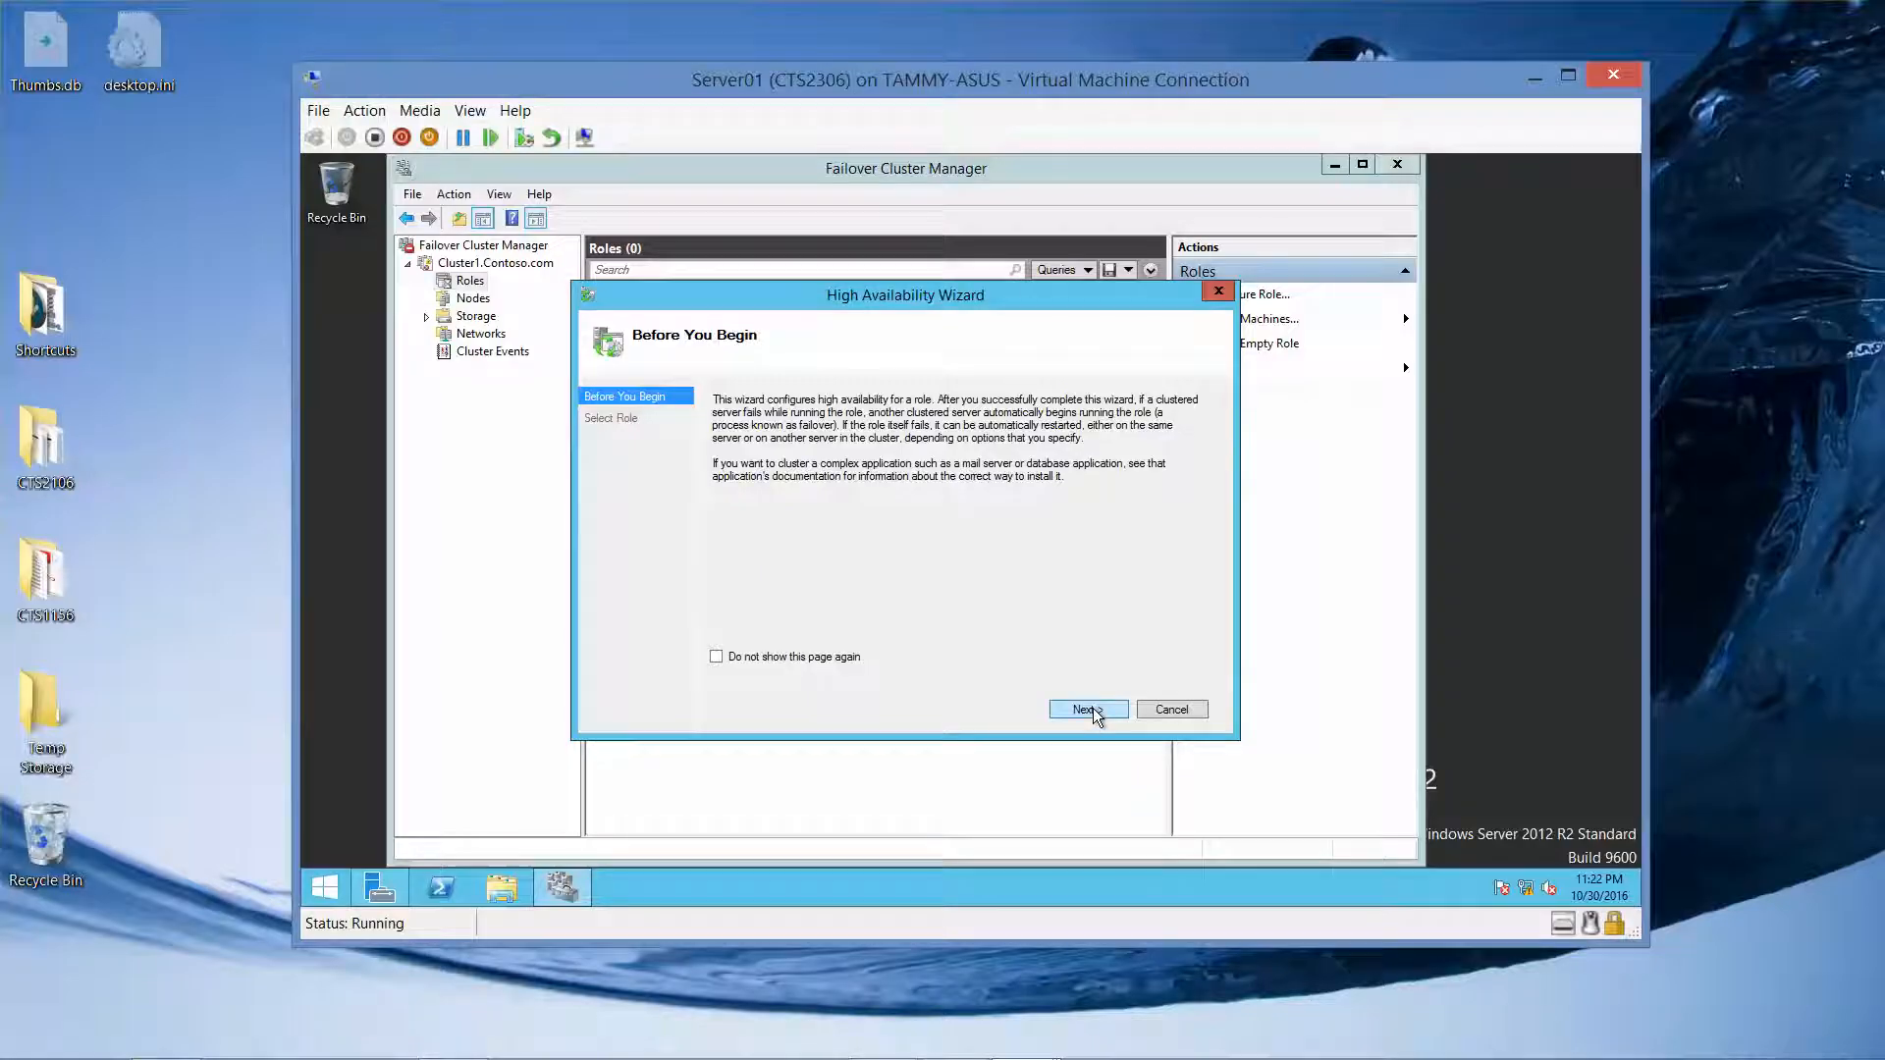
left_click(1086, 709)
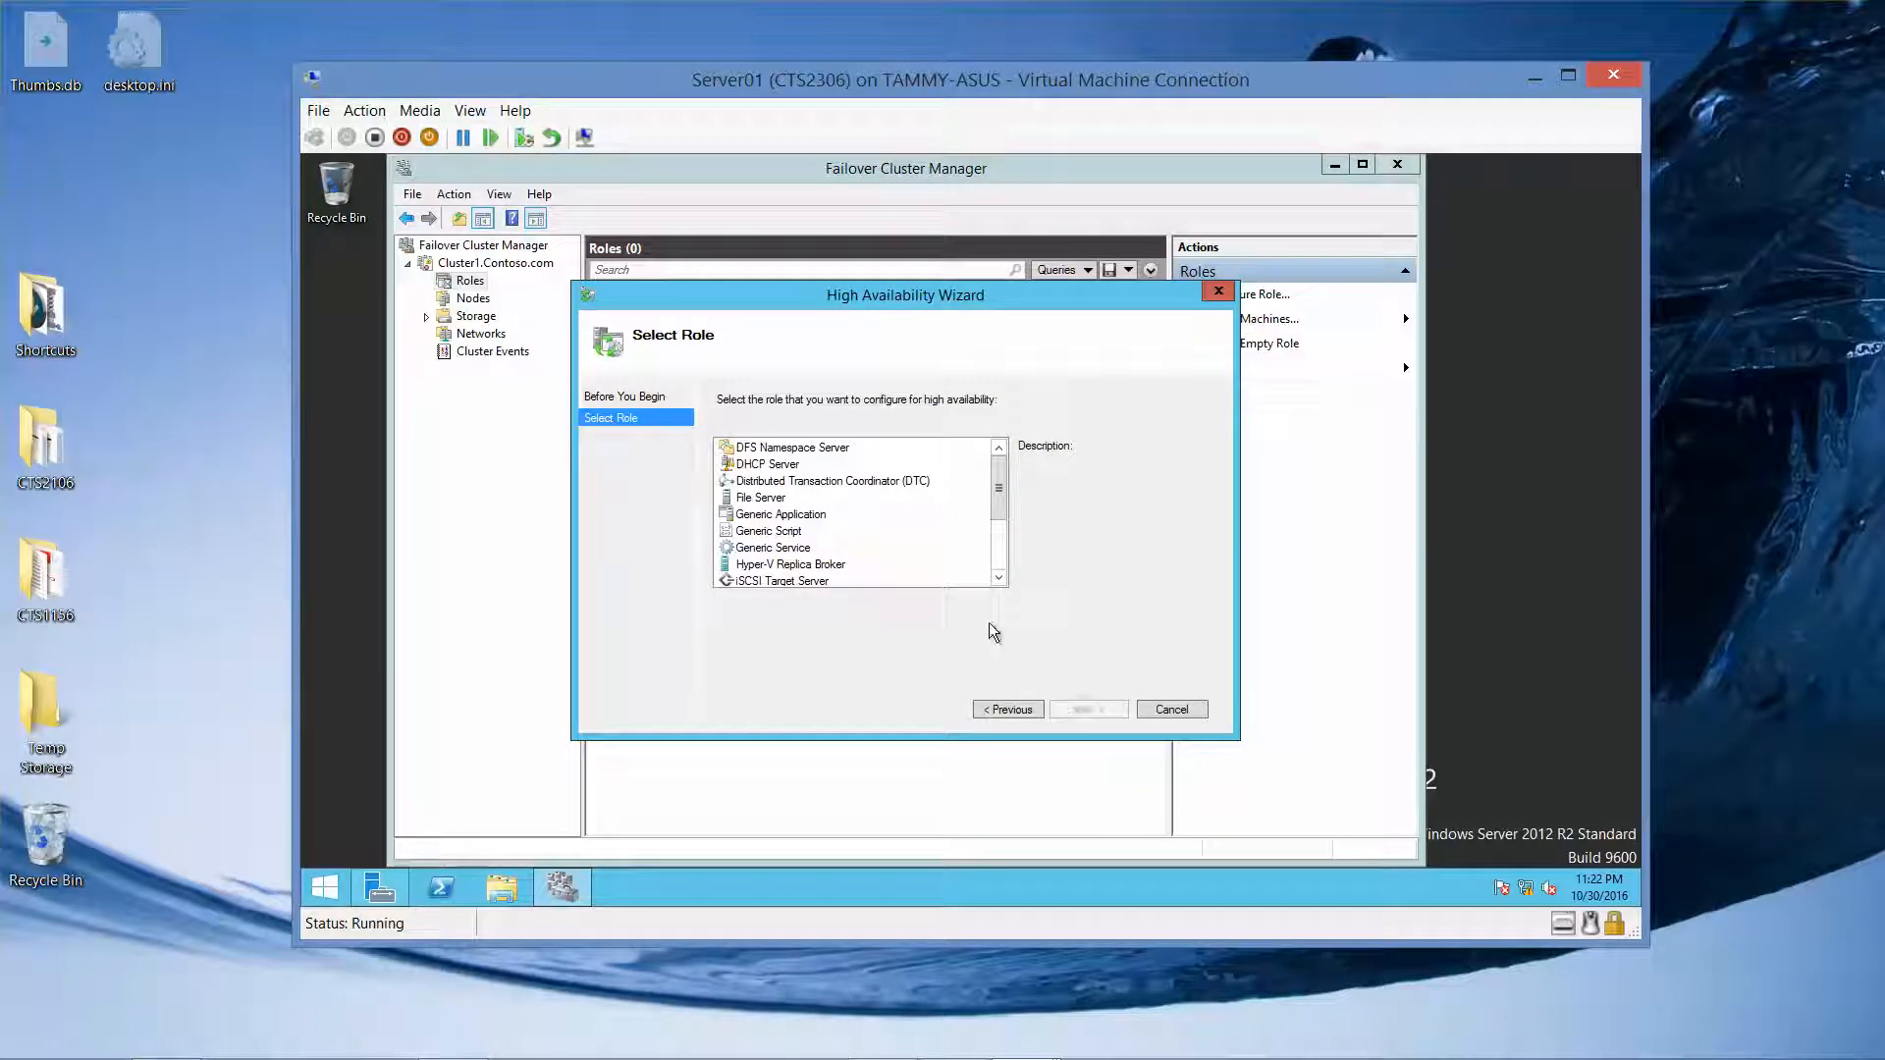
left_click(764, 498)
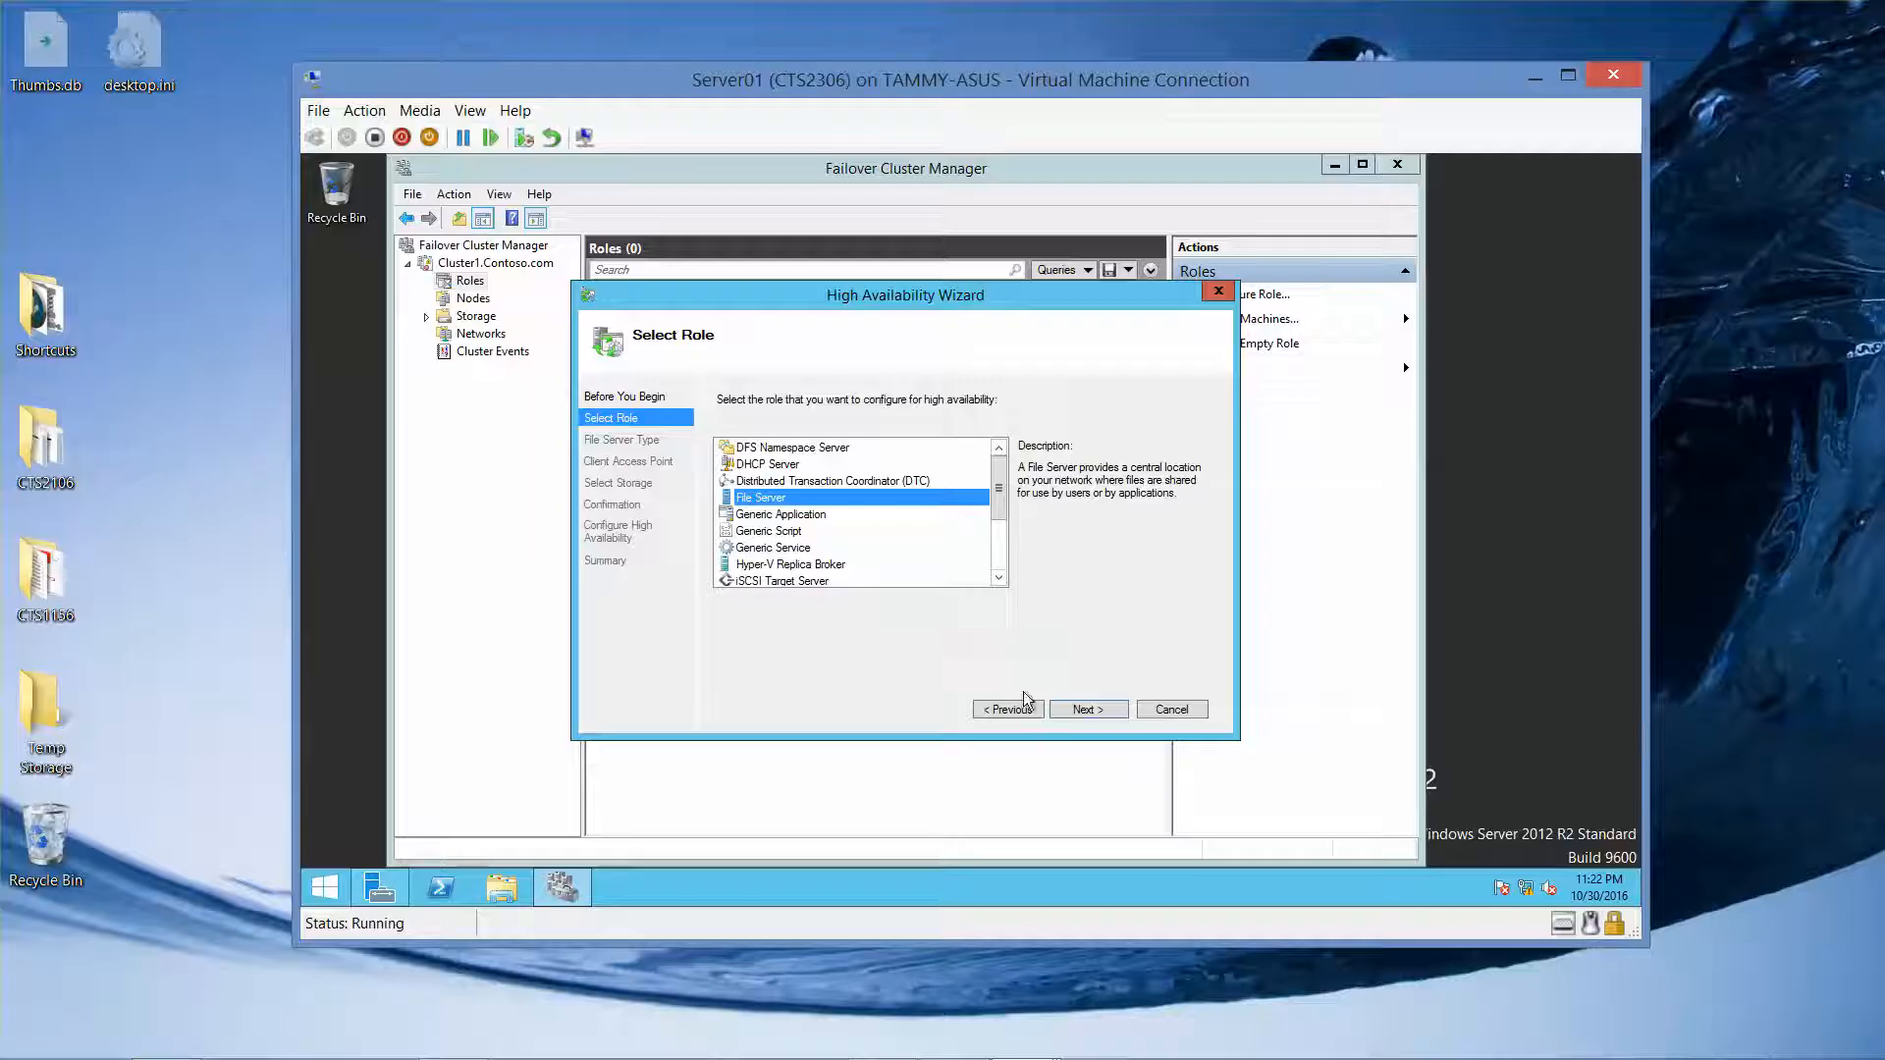
left_click(1086, 707)
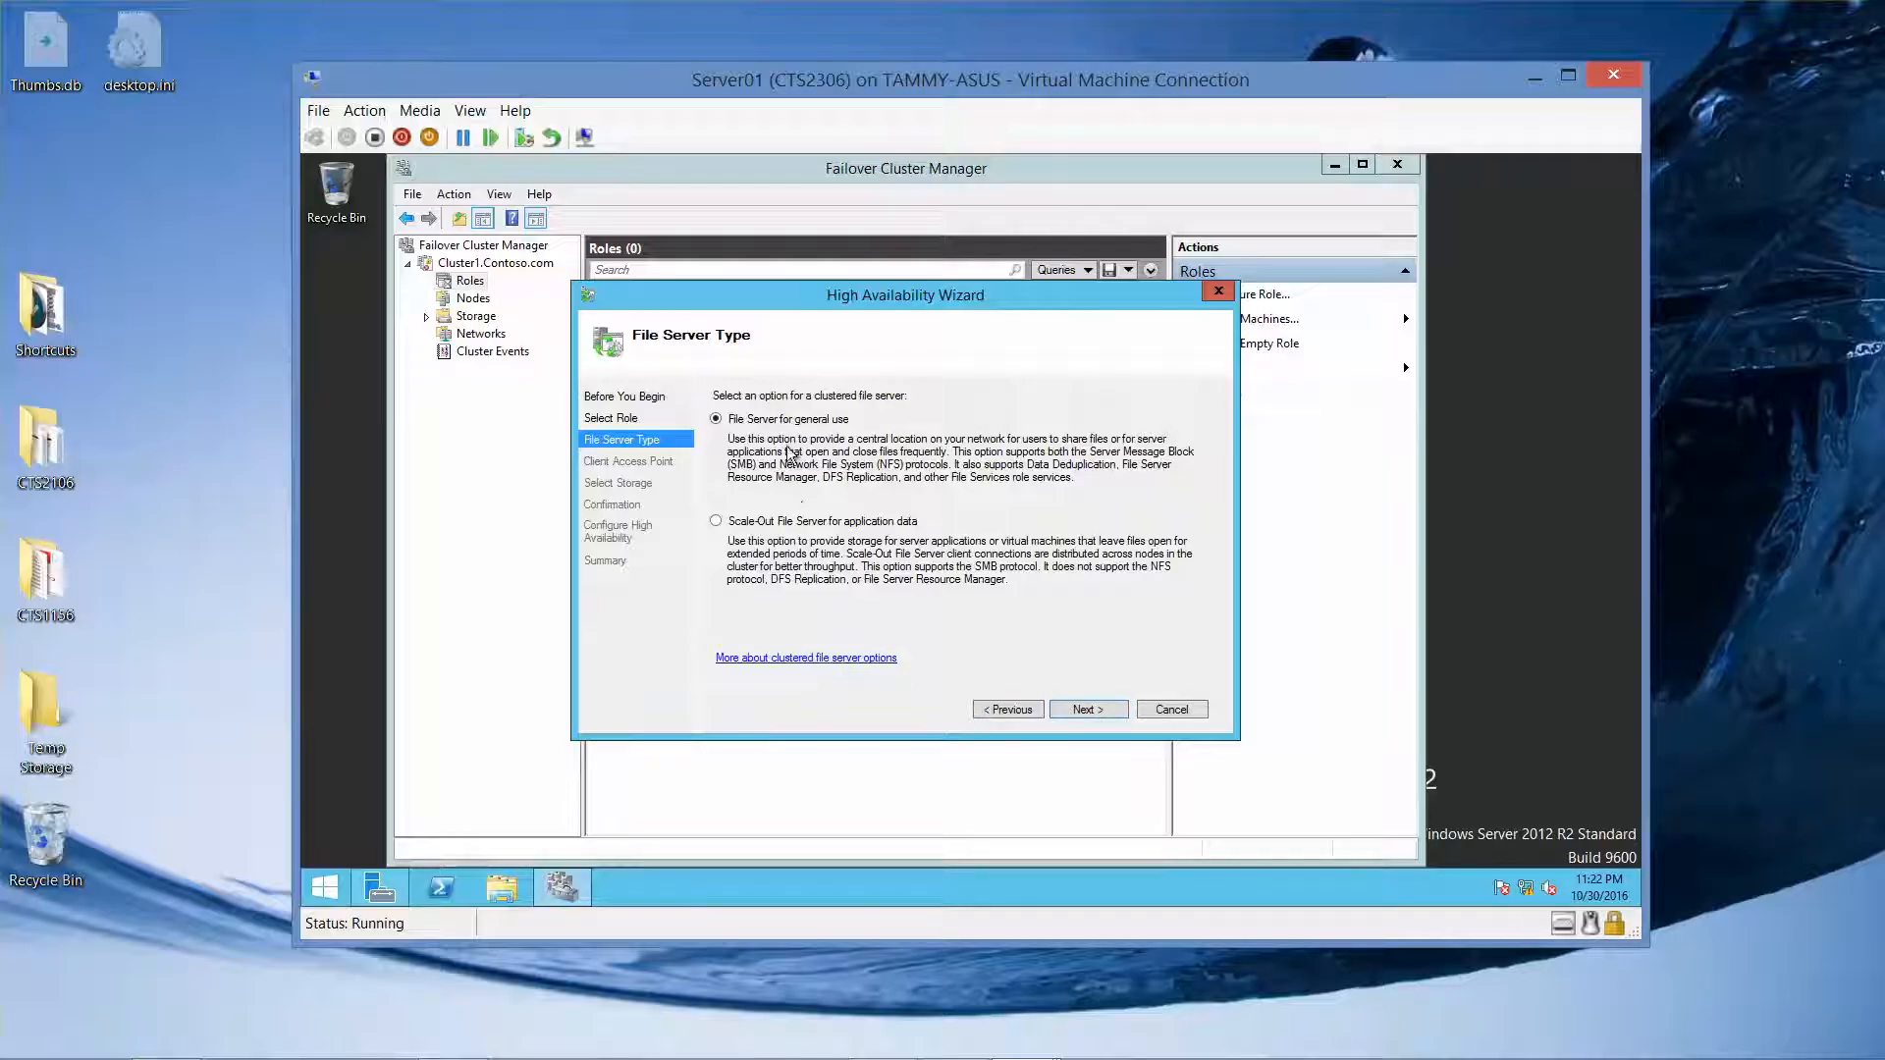
left_click(1077, 705)
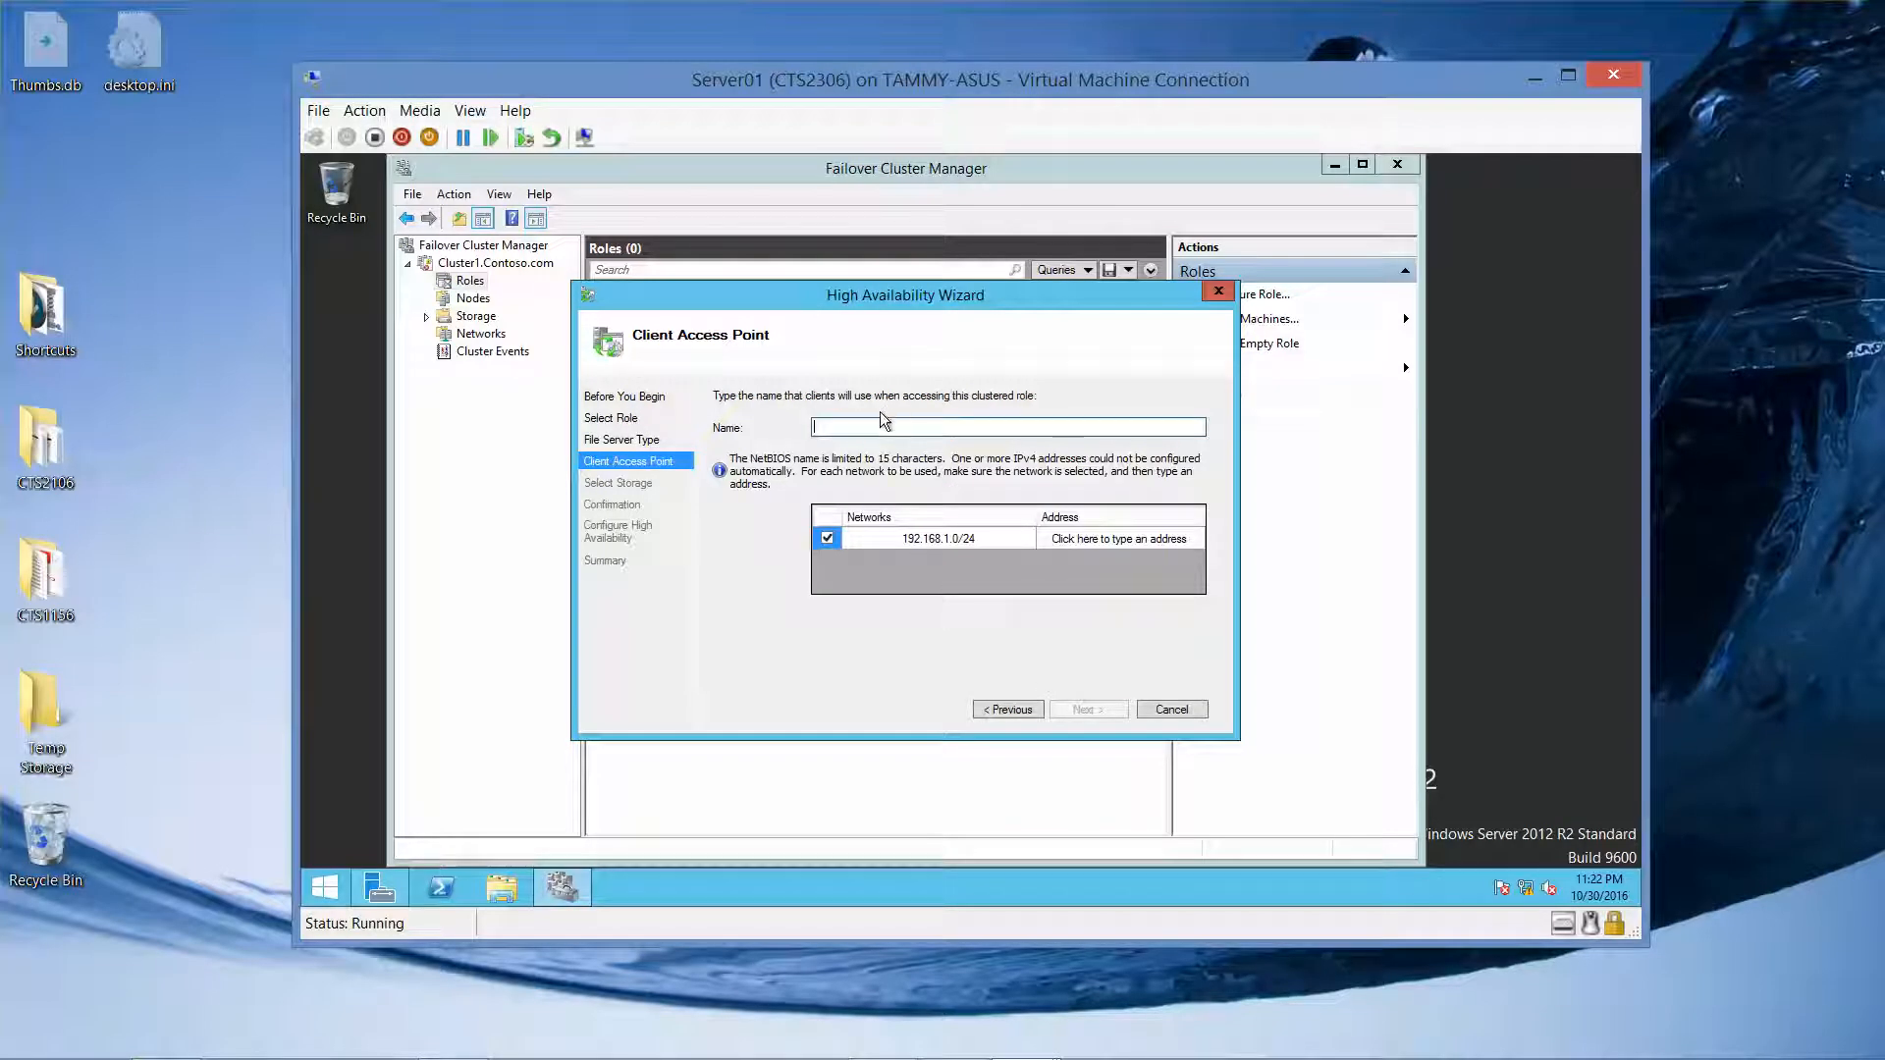
Step: Name the client access point FileServer and assign it the address 192.168.1.63 on the 192.168.1.0/24 network
type("FileServer")
left_click(828, 538)
left_click(827, 538)
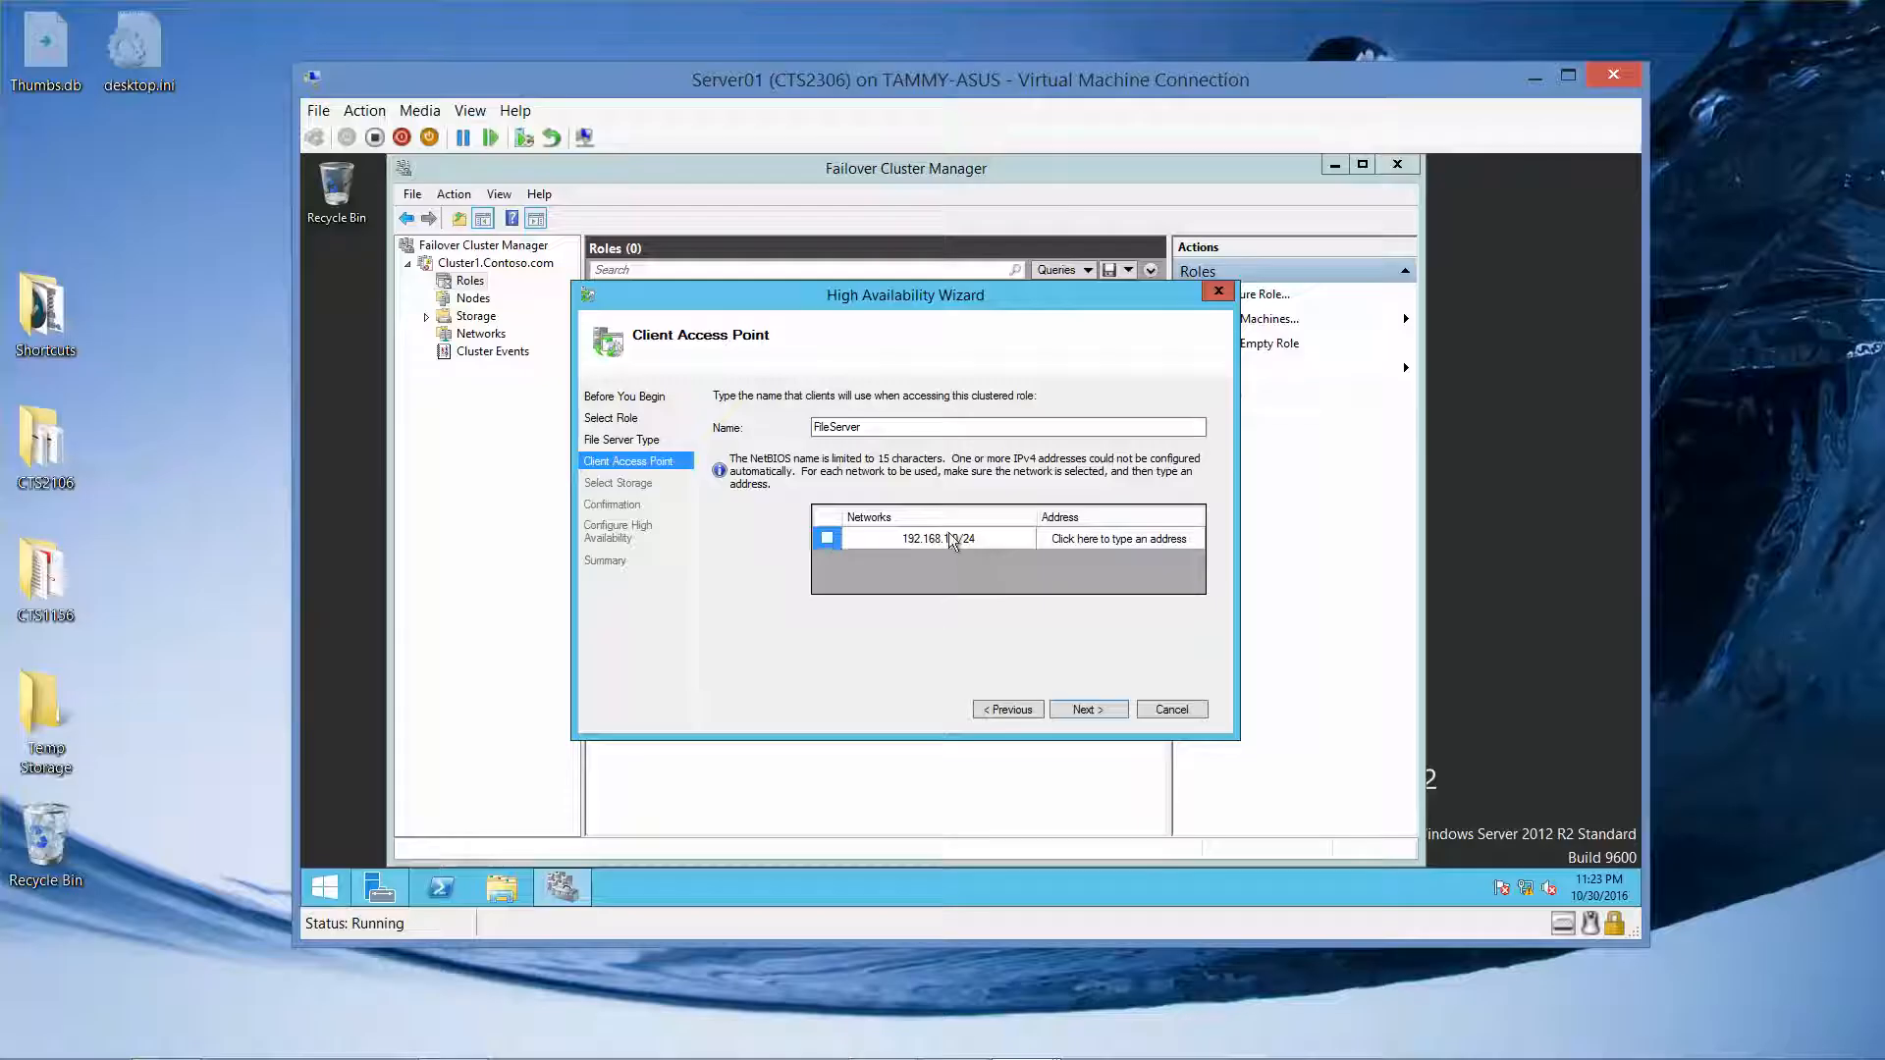
left_click(827, 538)
left_click(1133, 535)
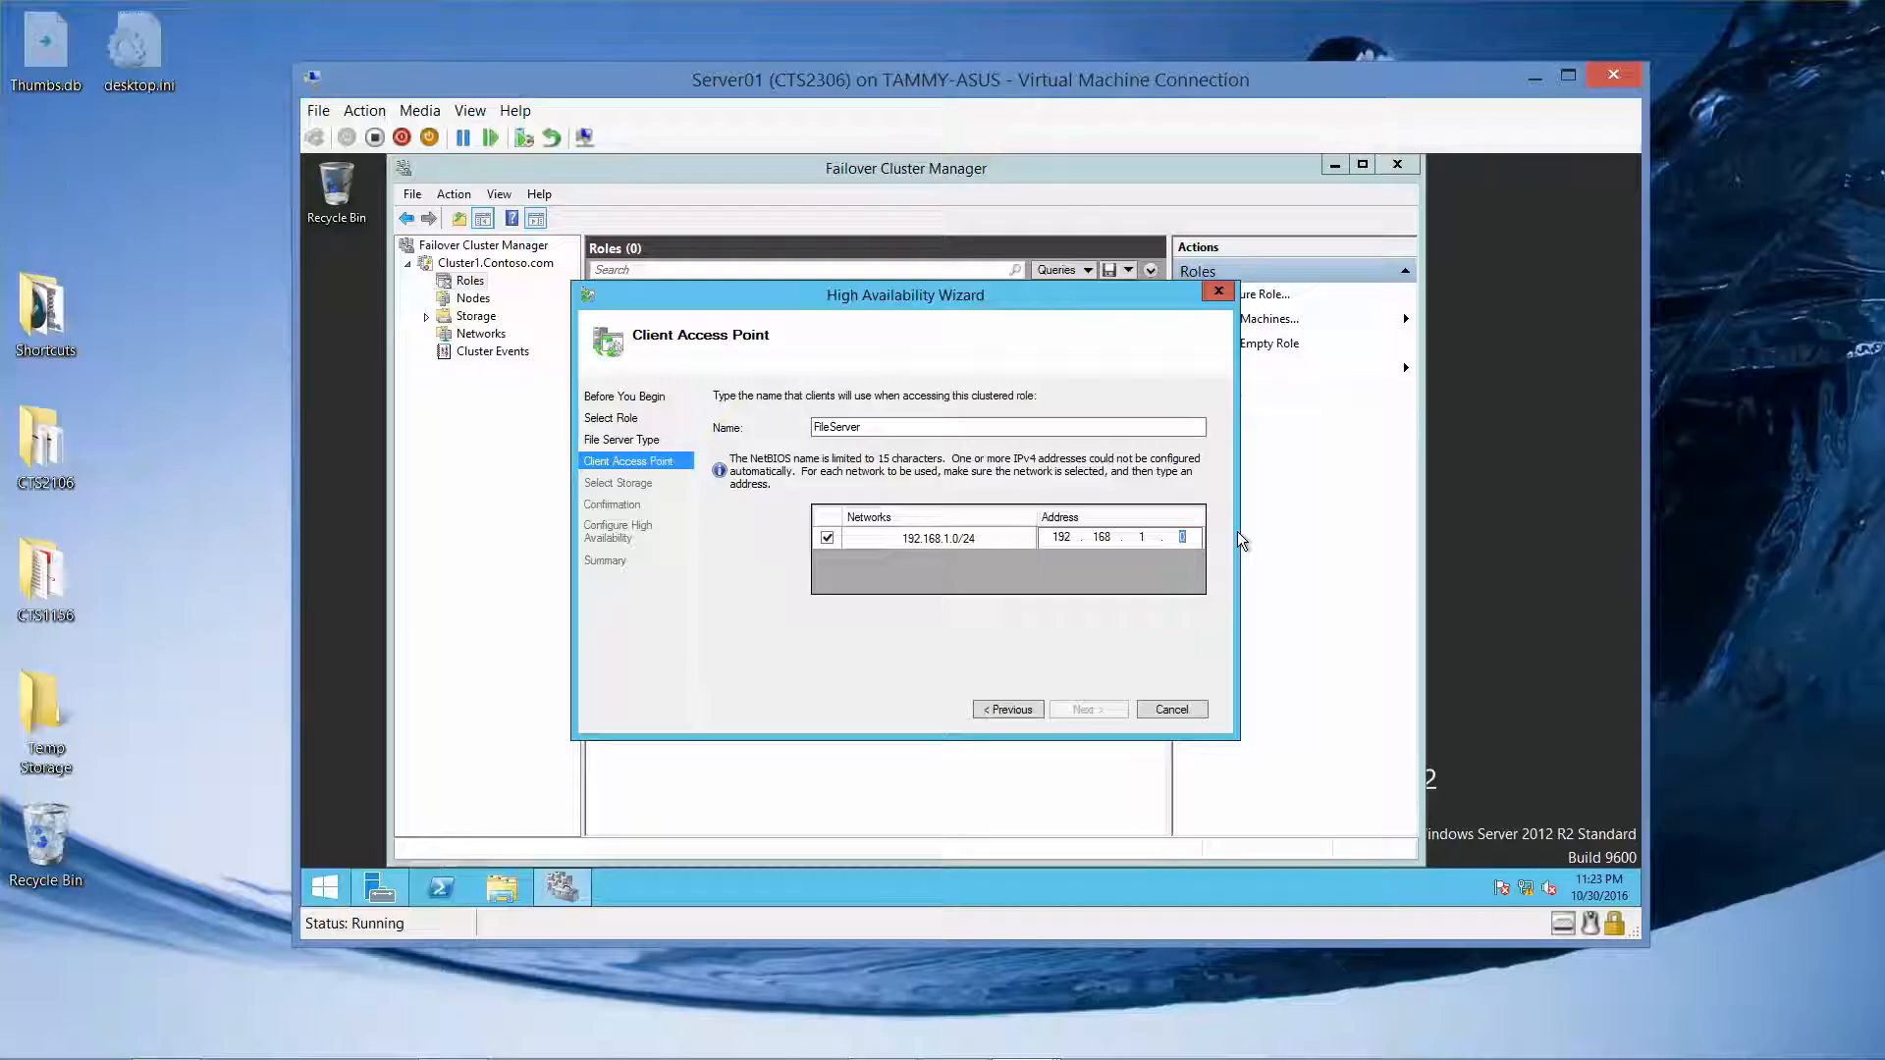
type("63")
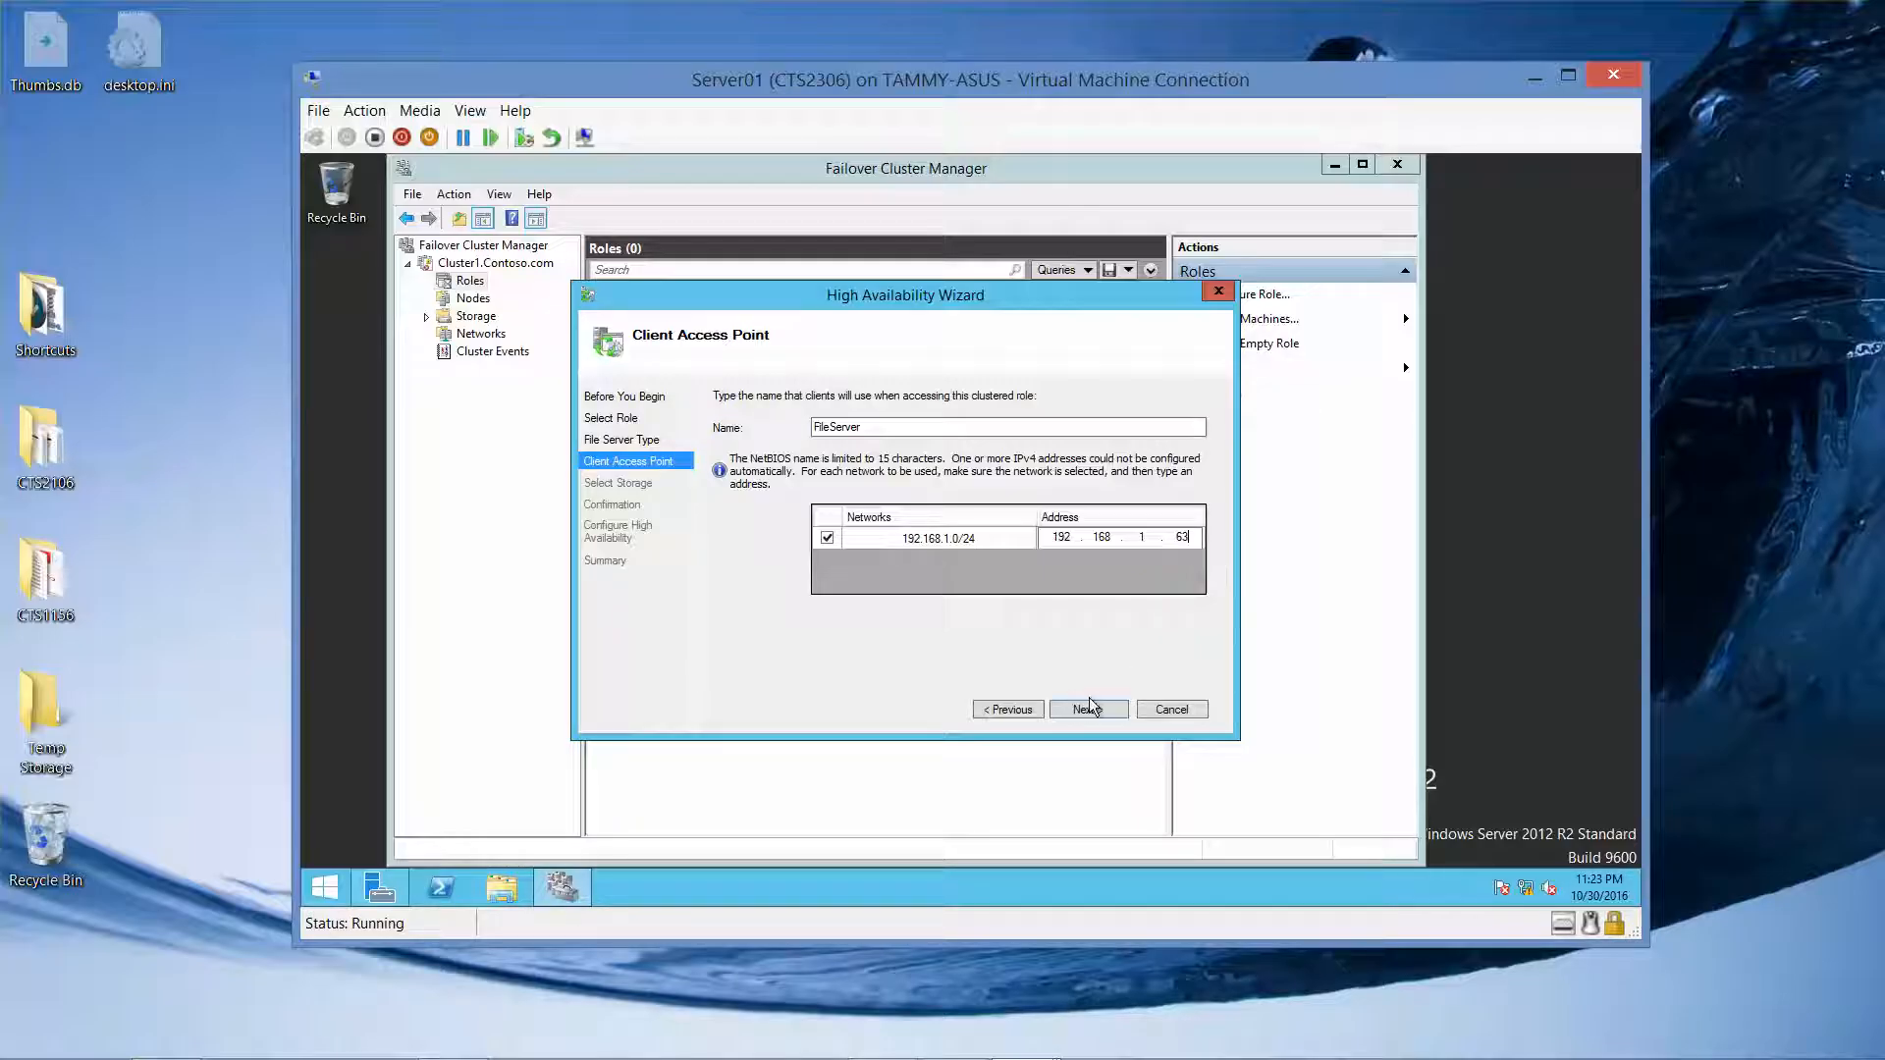
left_click(1088, 704)
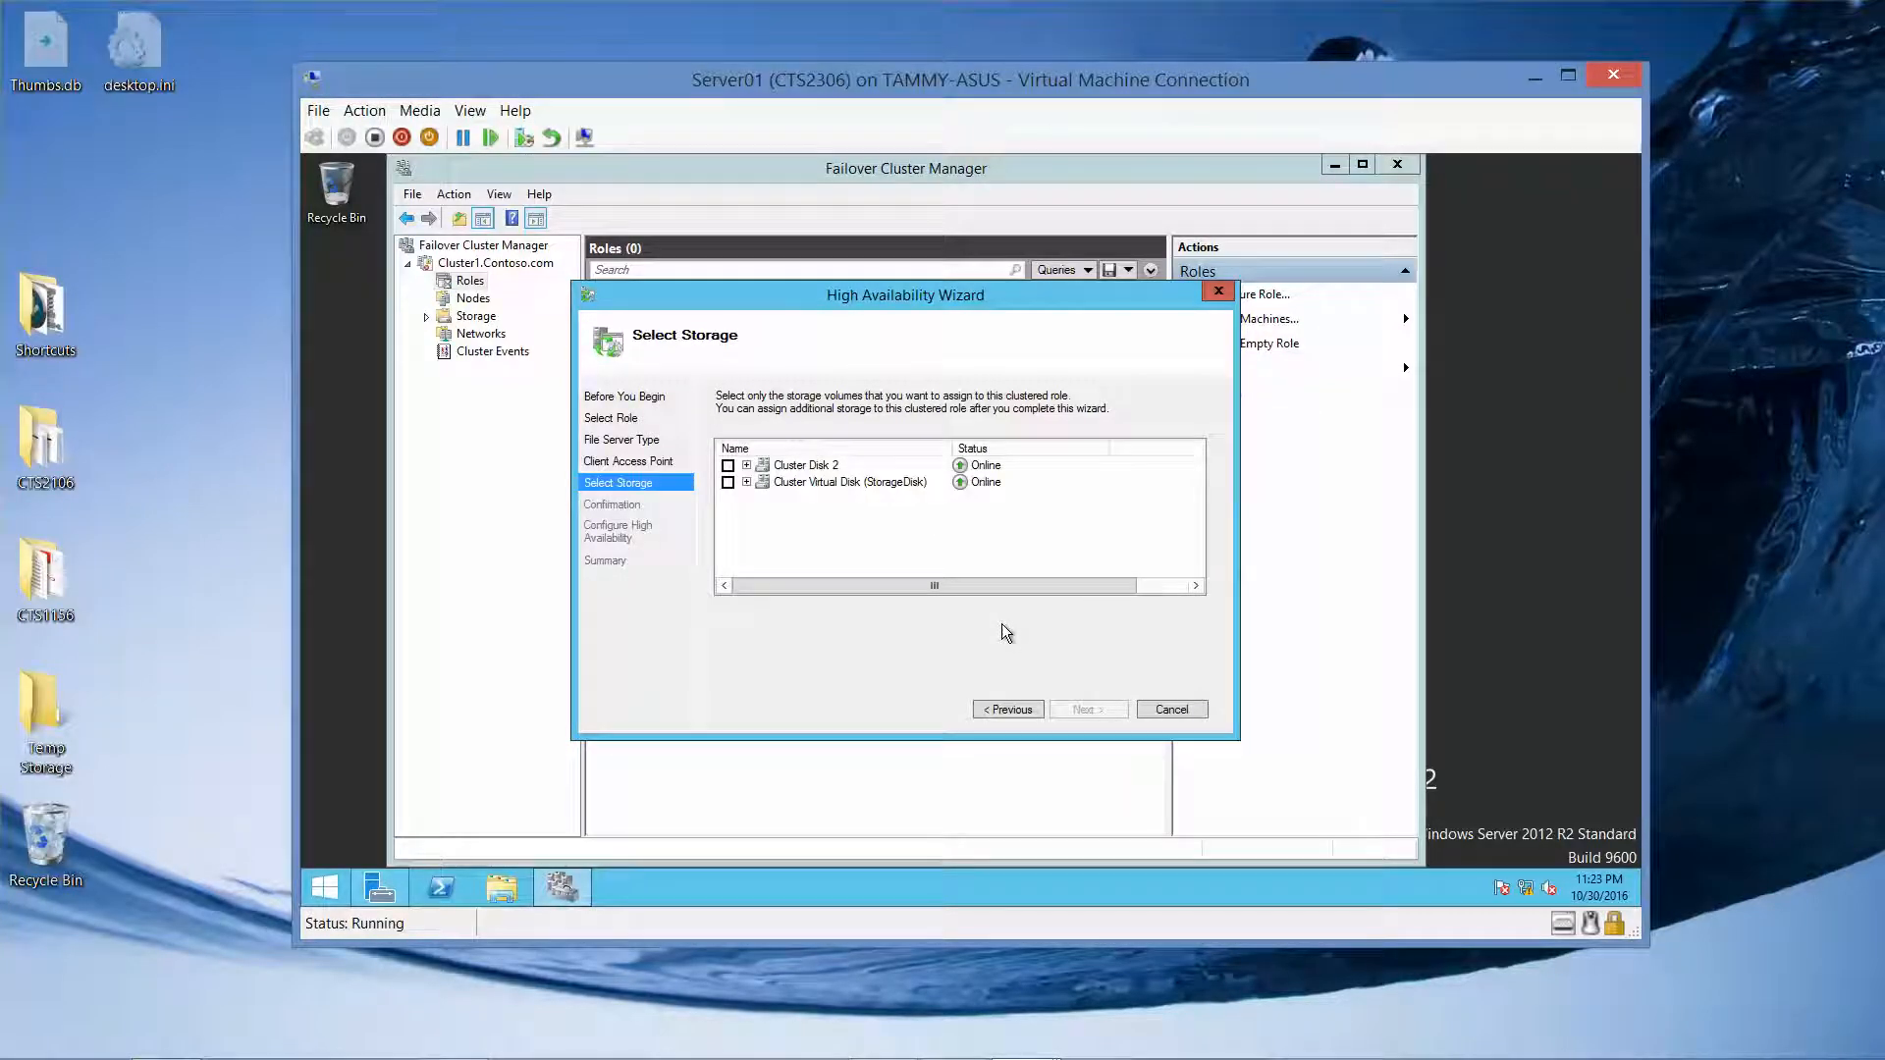
Step: Assign Cluster Disk 2 as the role's storage, accept the confirmation and finish the High Availability Wizard
left_click(728, 467)
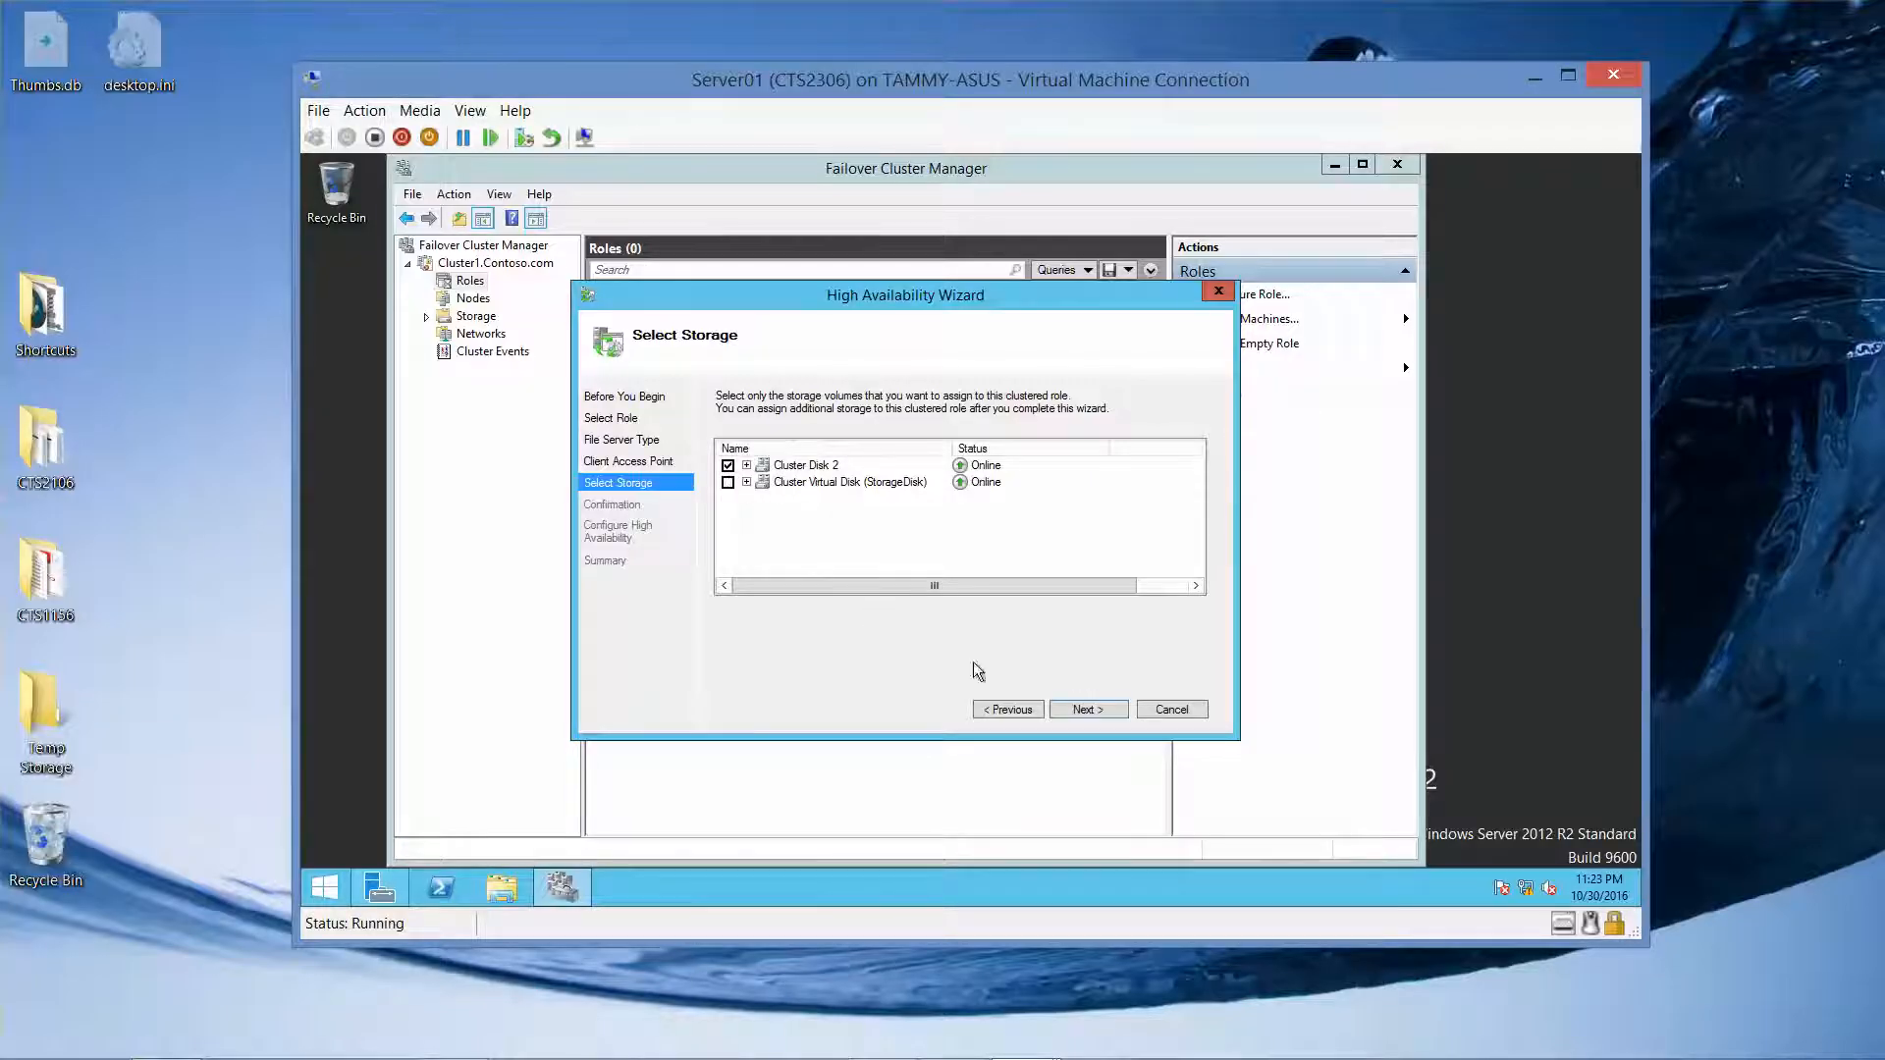
left_click(1084, 706)
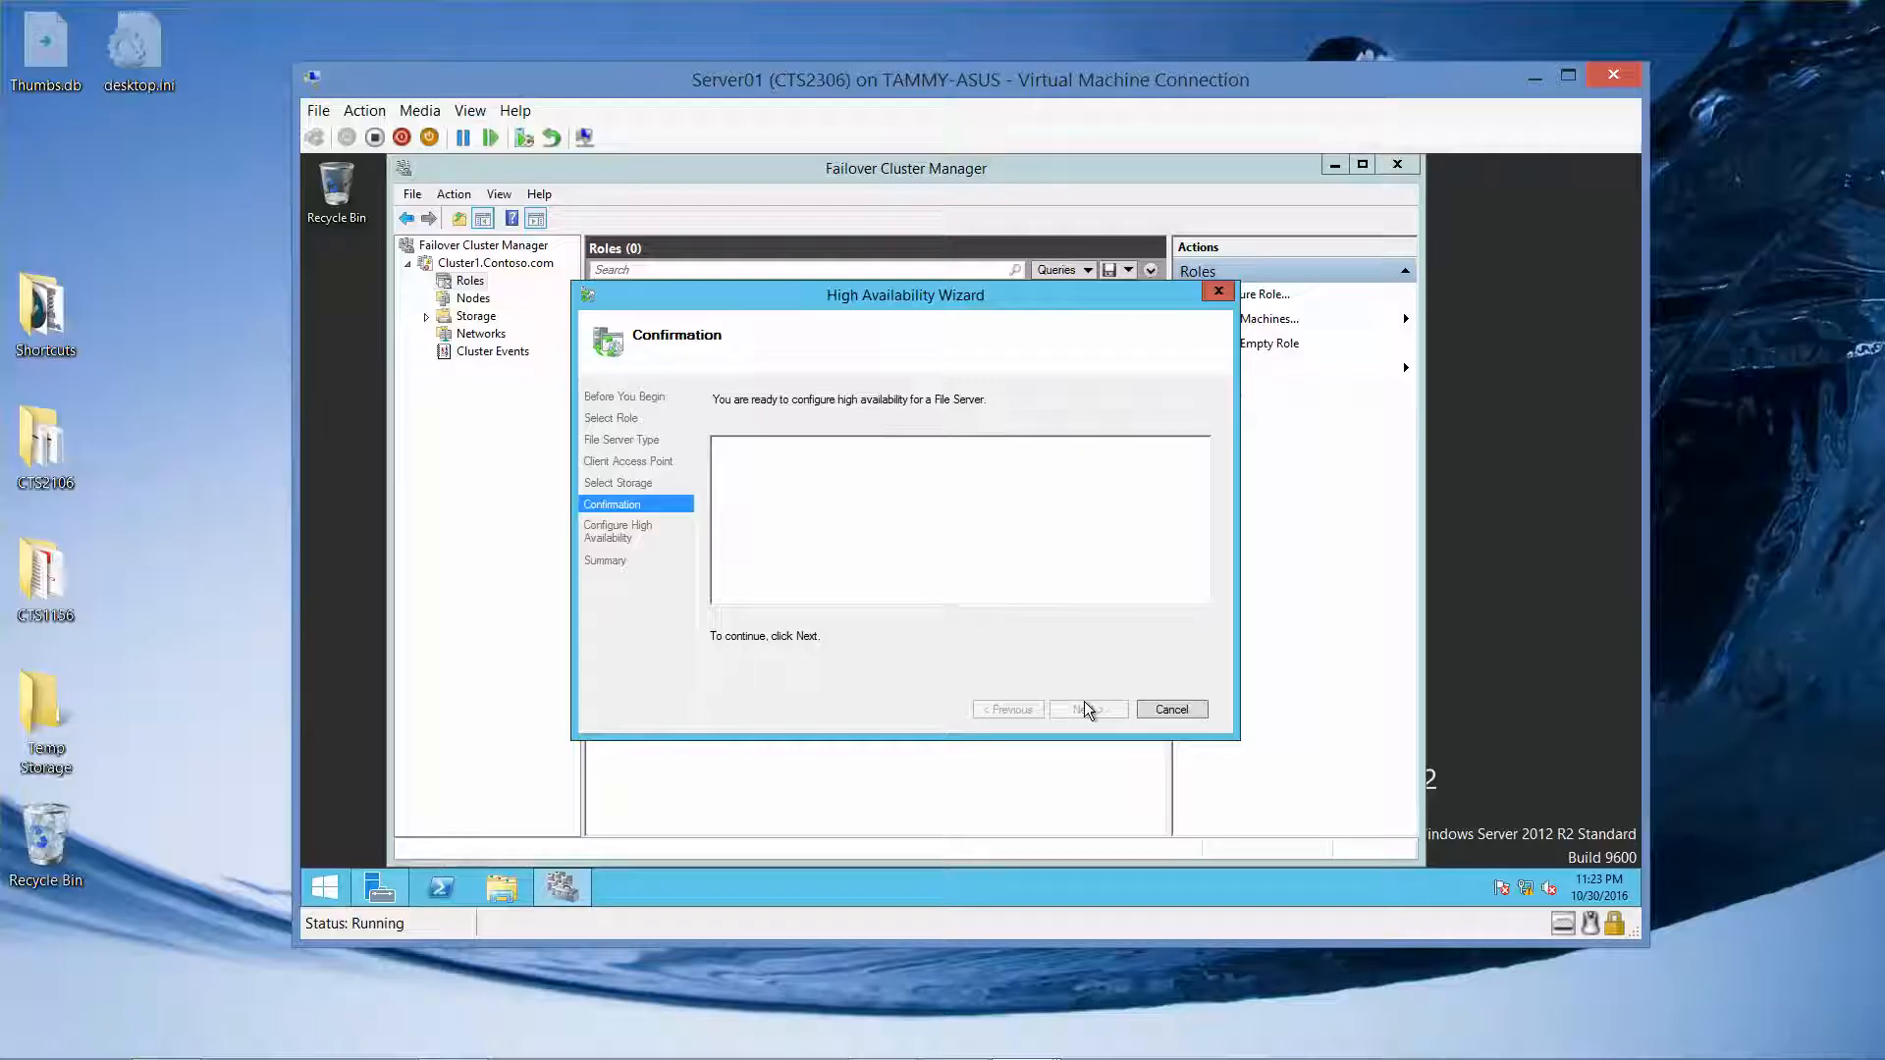
mouse_move(1090, 1041)
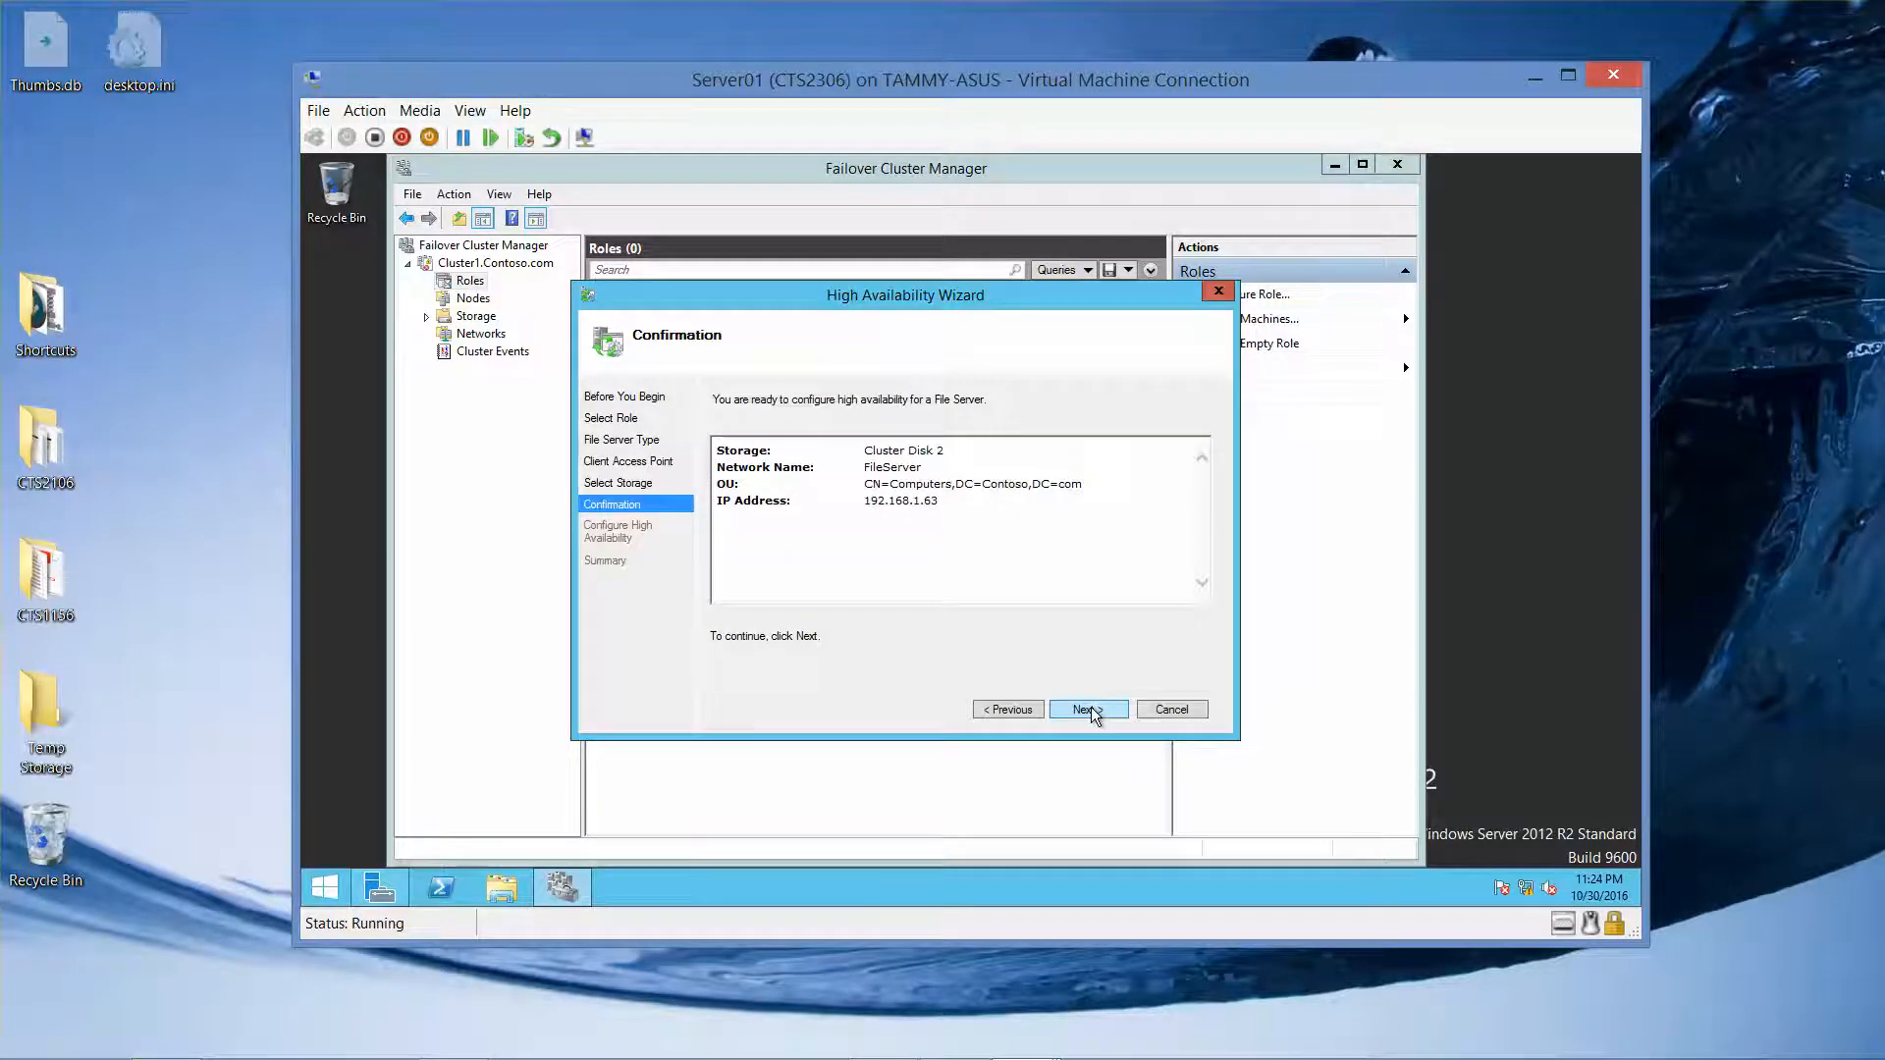
left_click(1088, 709)
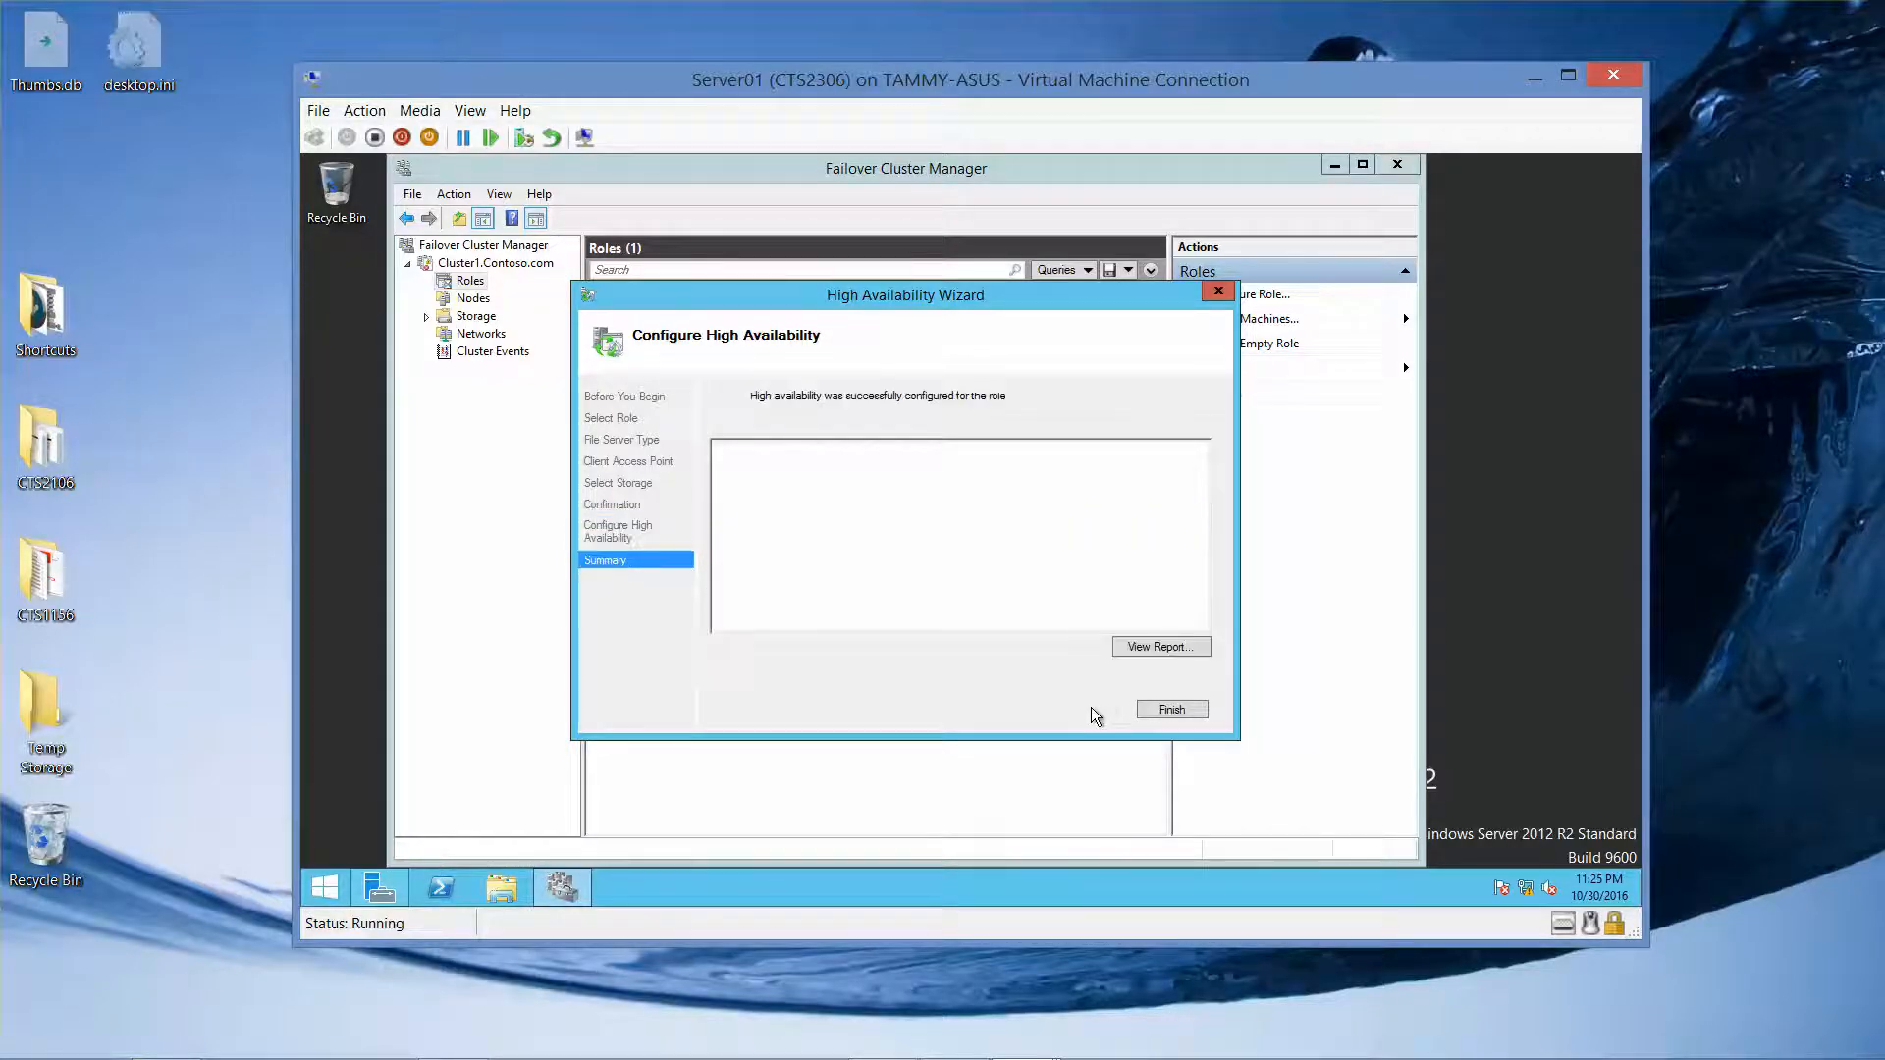
left_click(1171, 711)
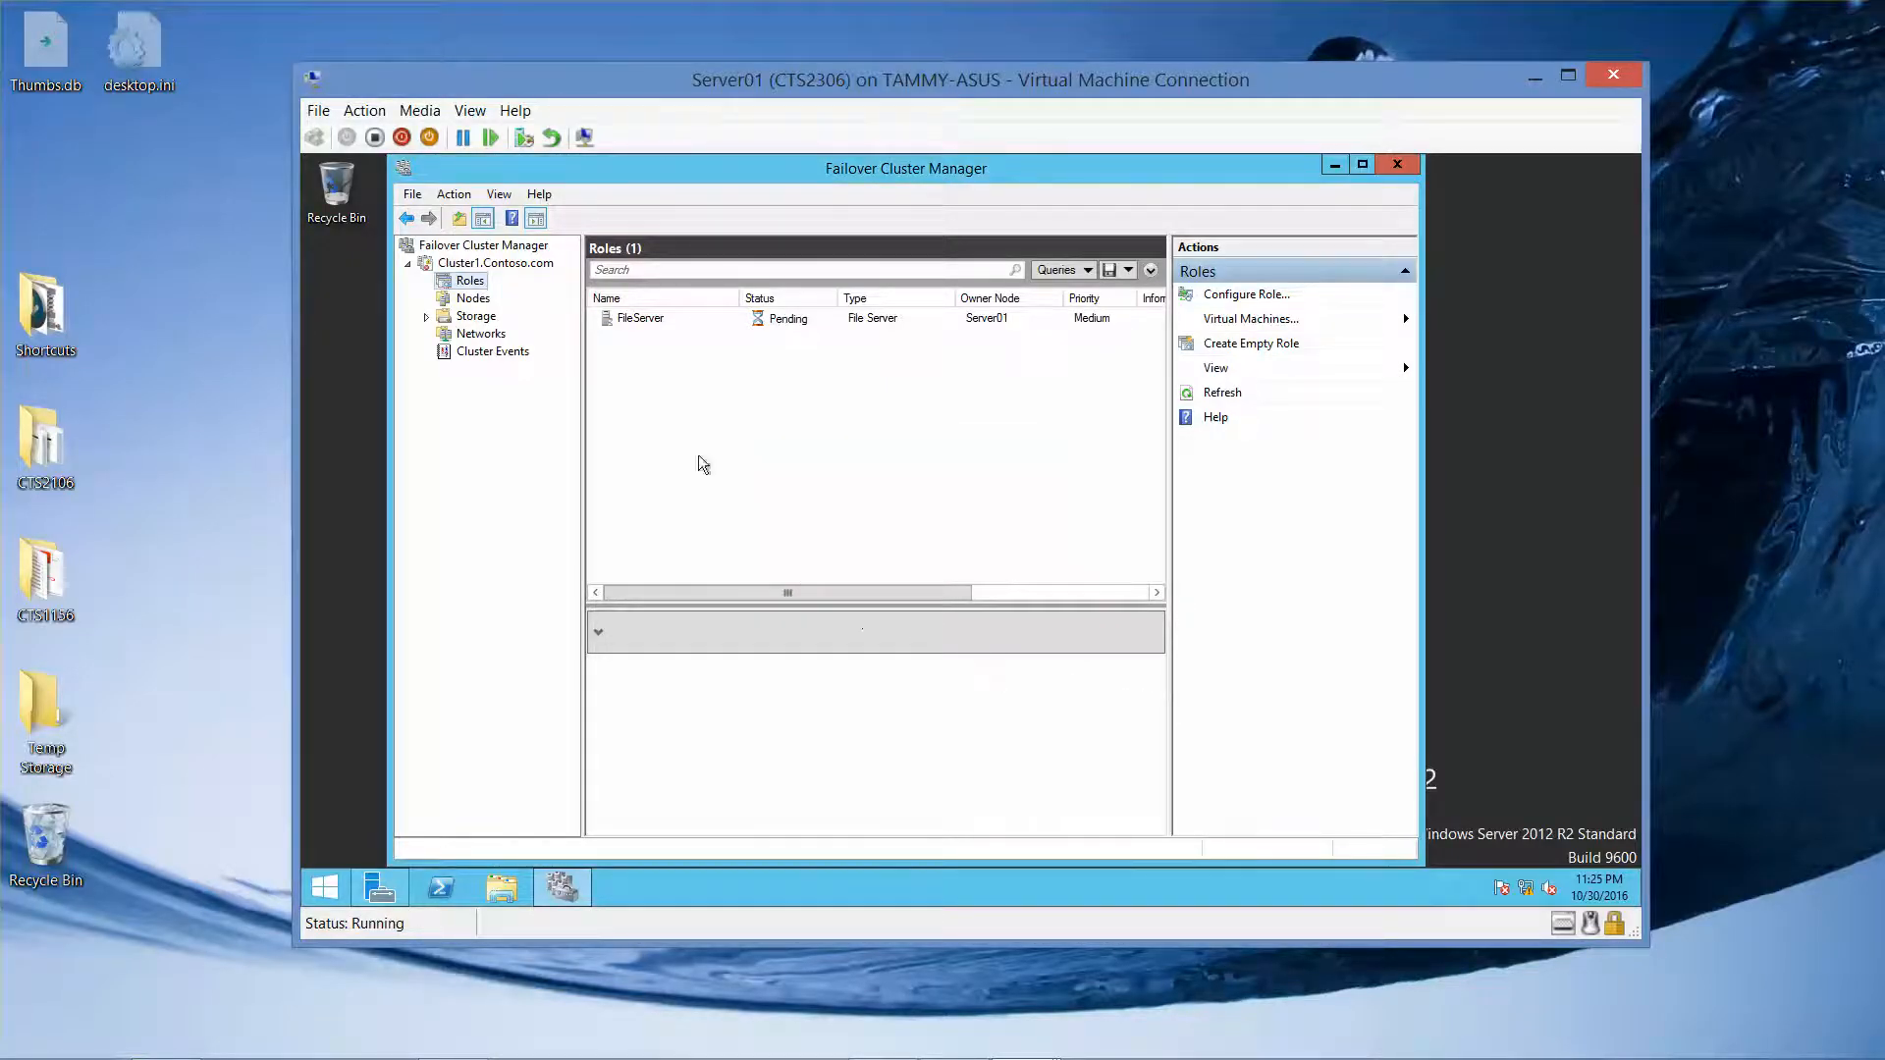
Step: Check the cluster summary, then start adding a file share to the FileServer role with the SMB Share - Quick profile
left_click(477, 265)
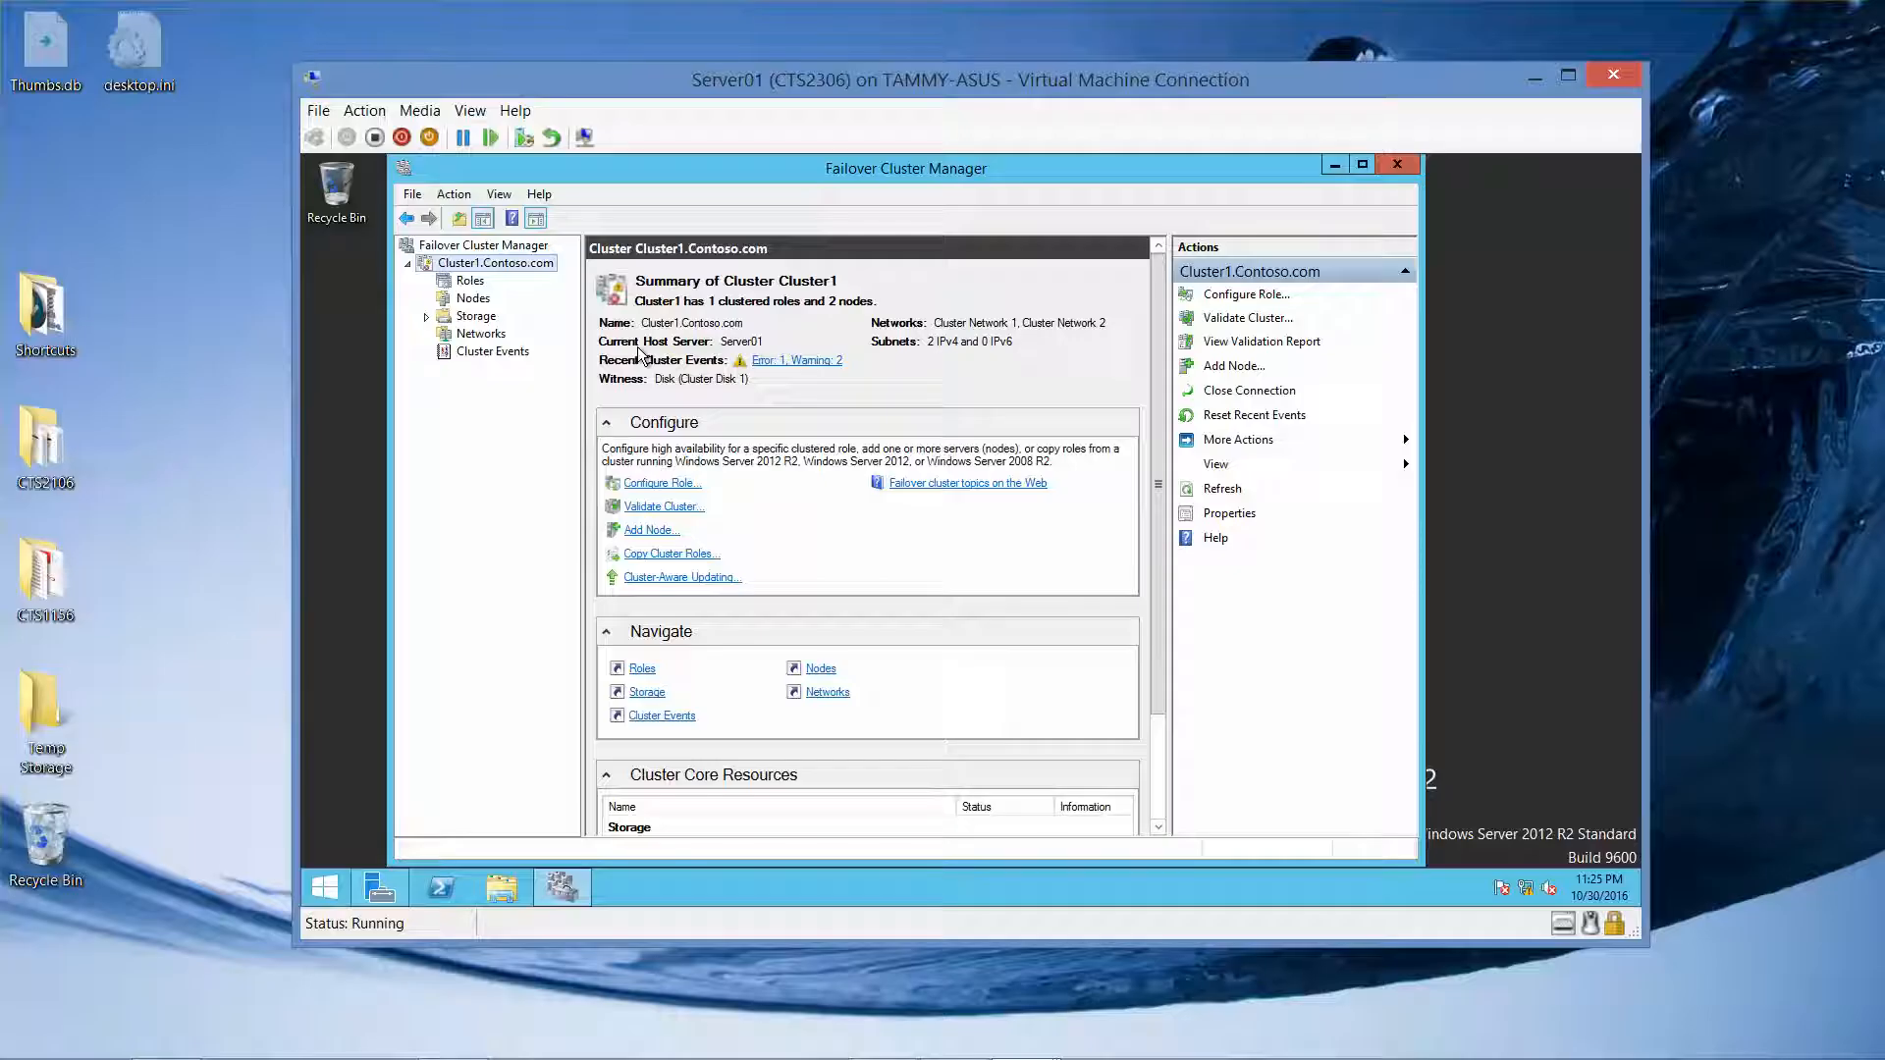
left_click(470, 283)
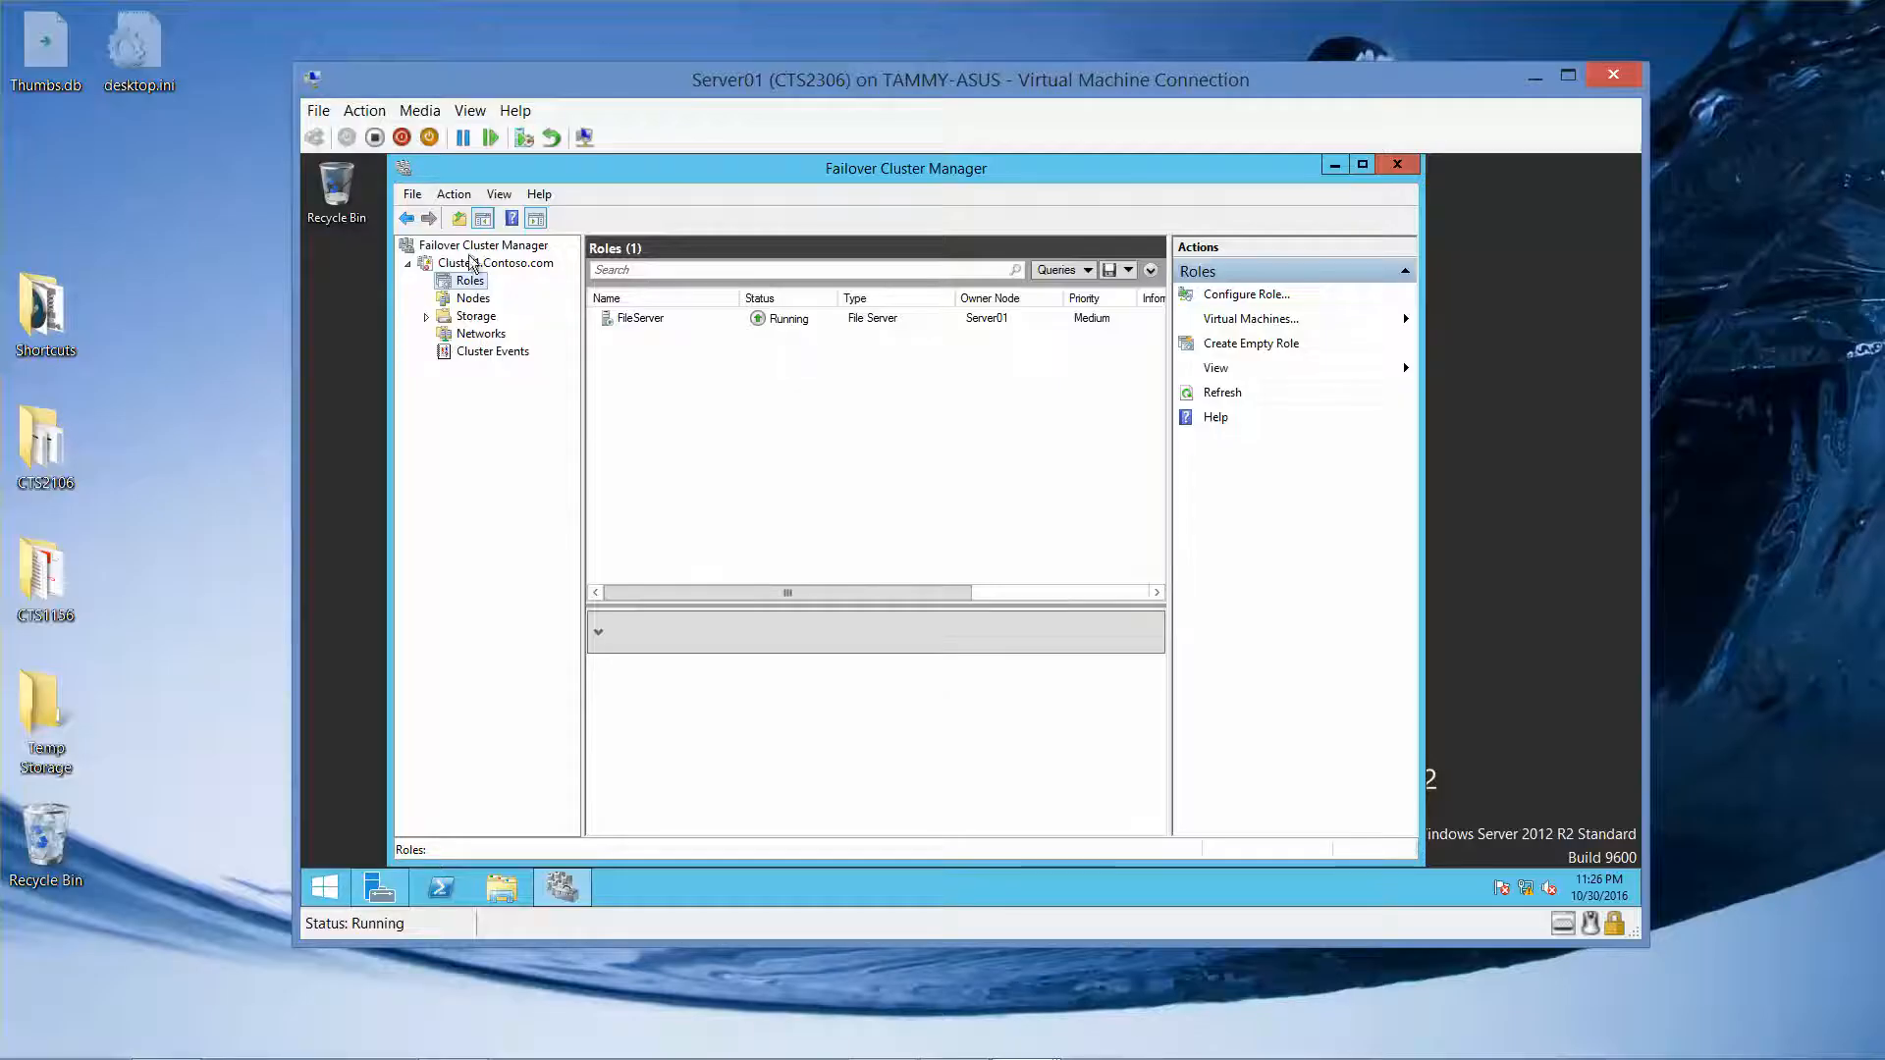
left_click(639, 317)
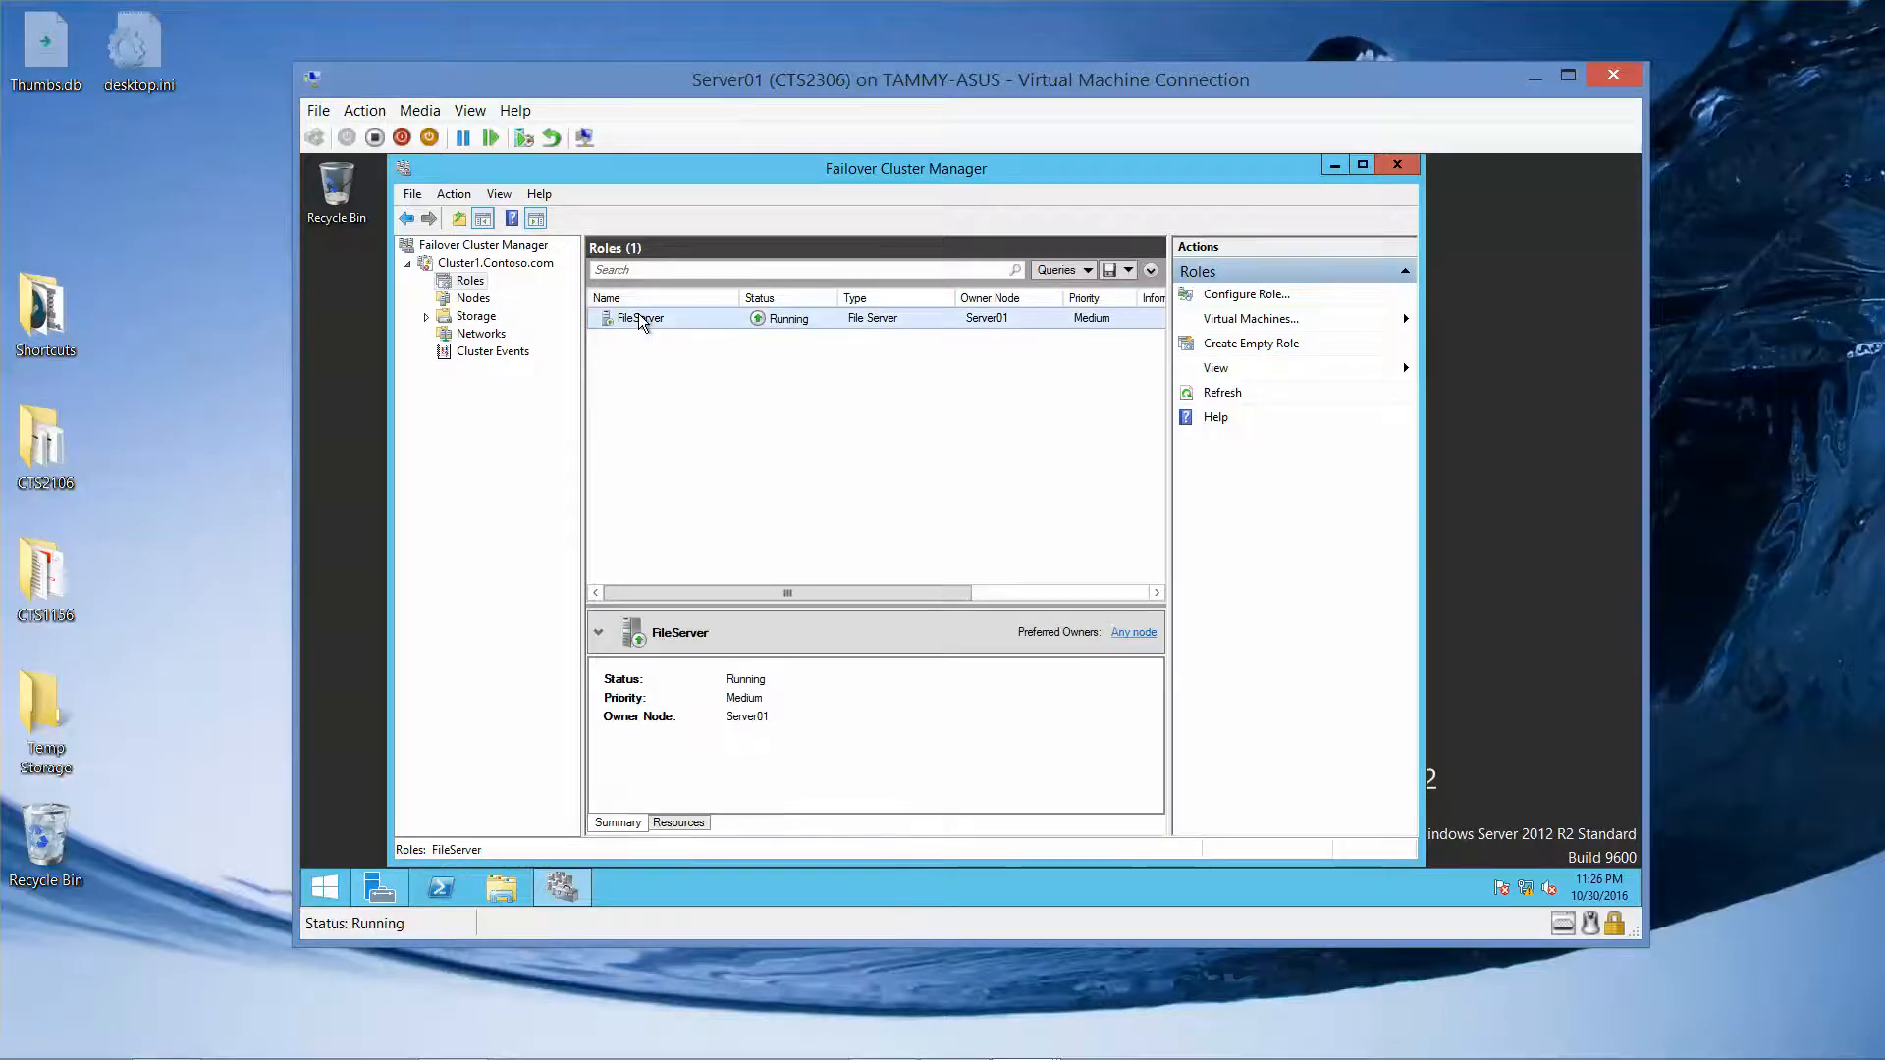
right_click(638, 319)
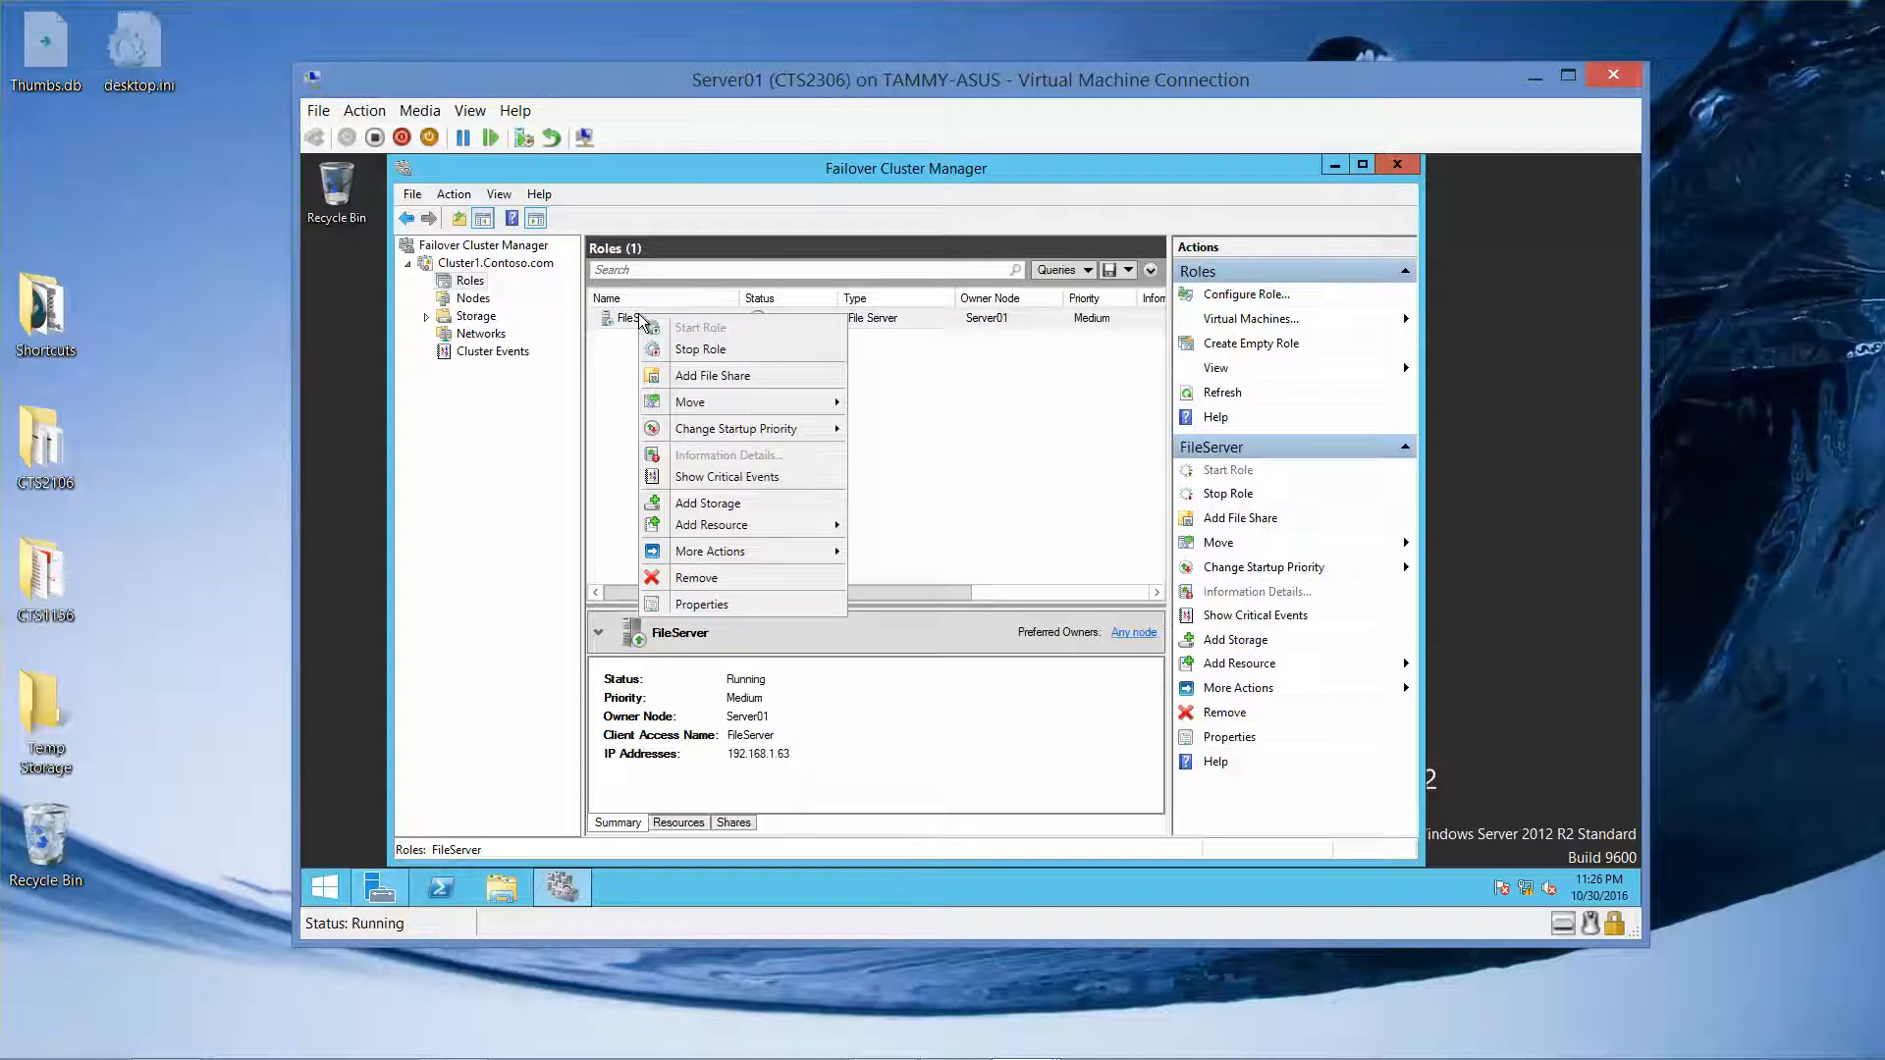
left_click(708, 377)
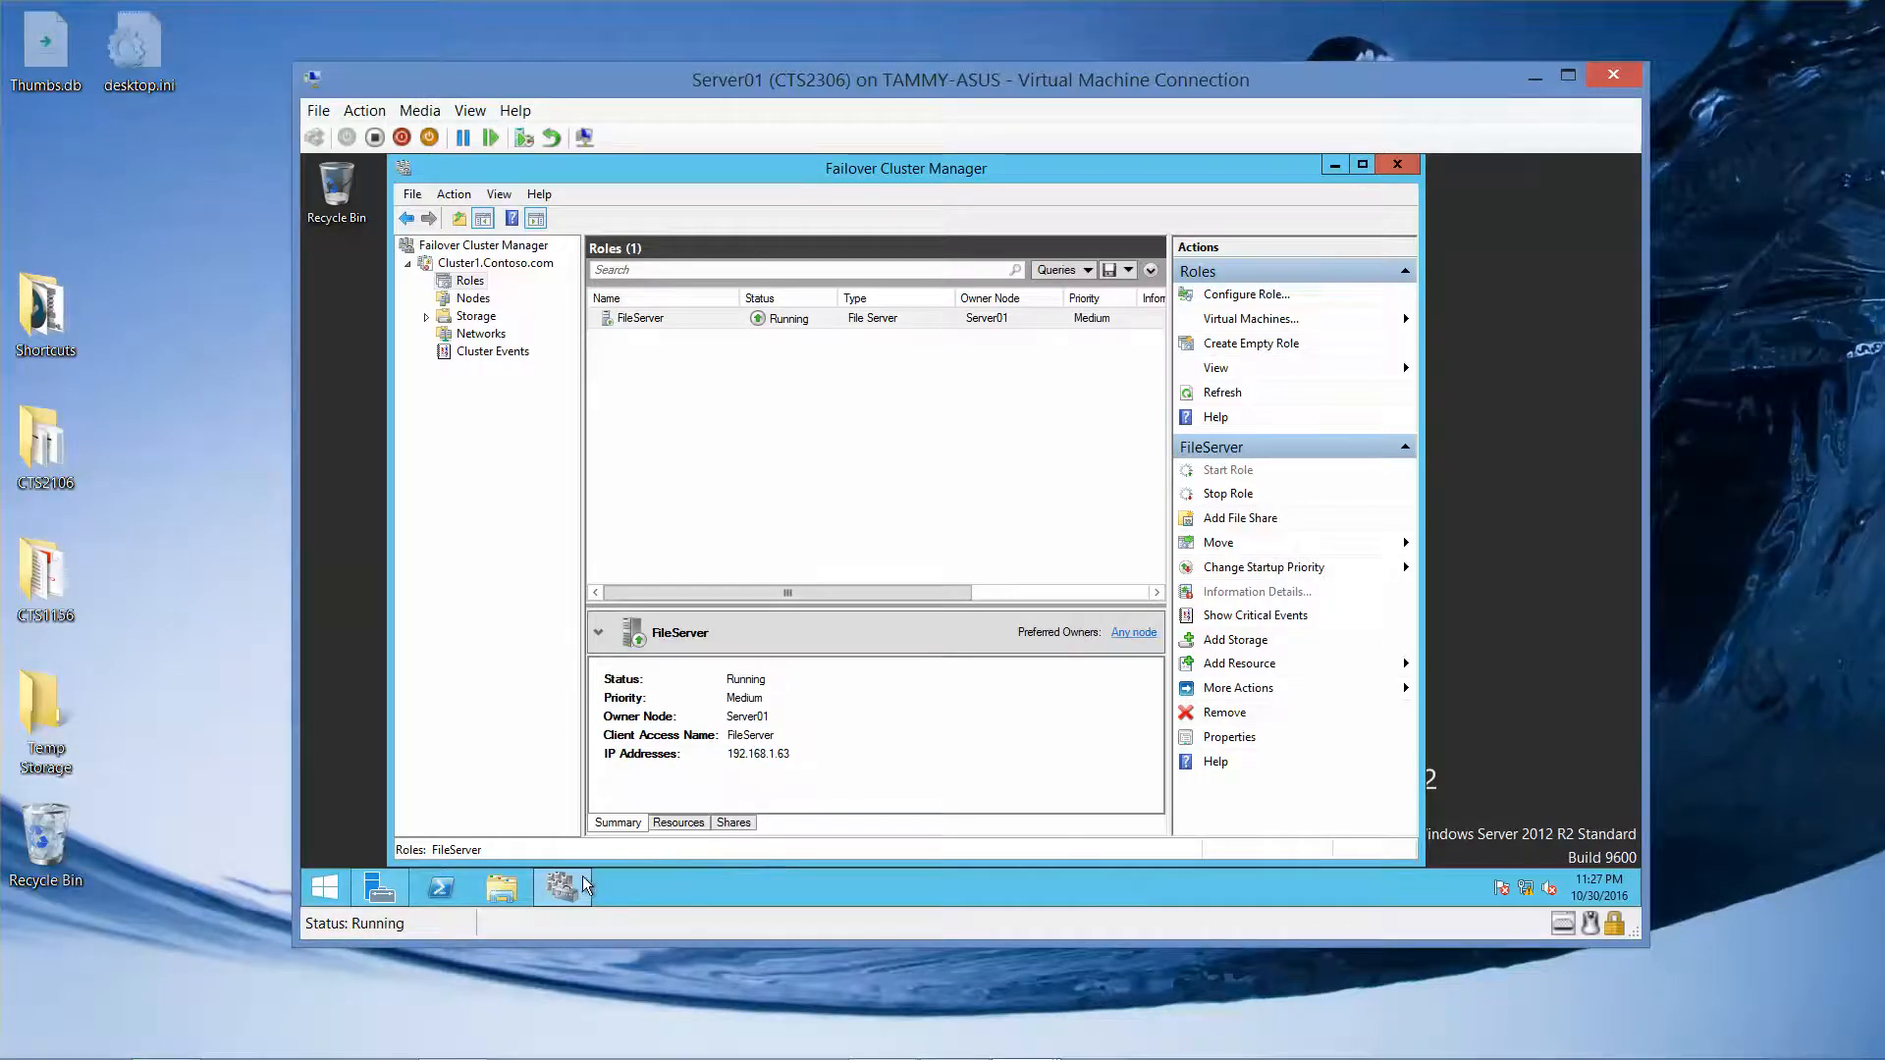
mouse_move(577, 875)
right_click(651, 321)
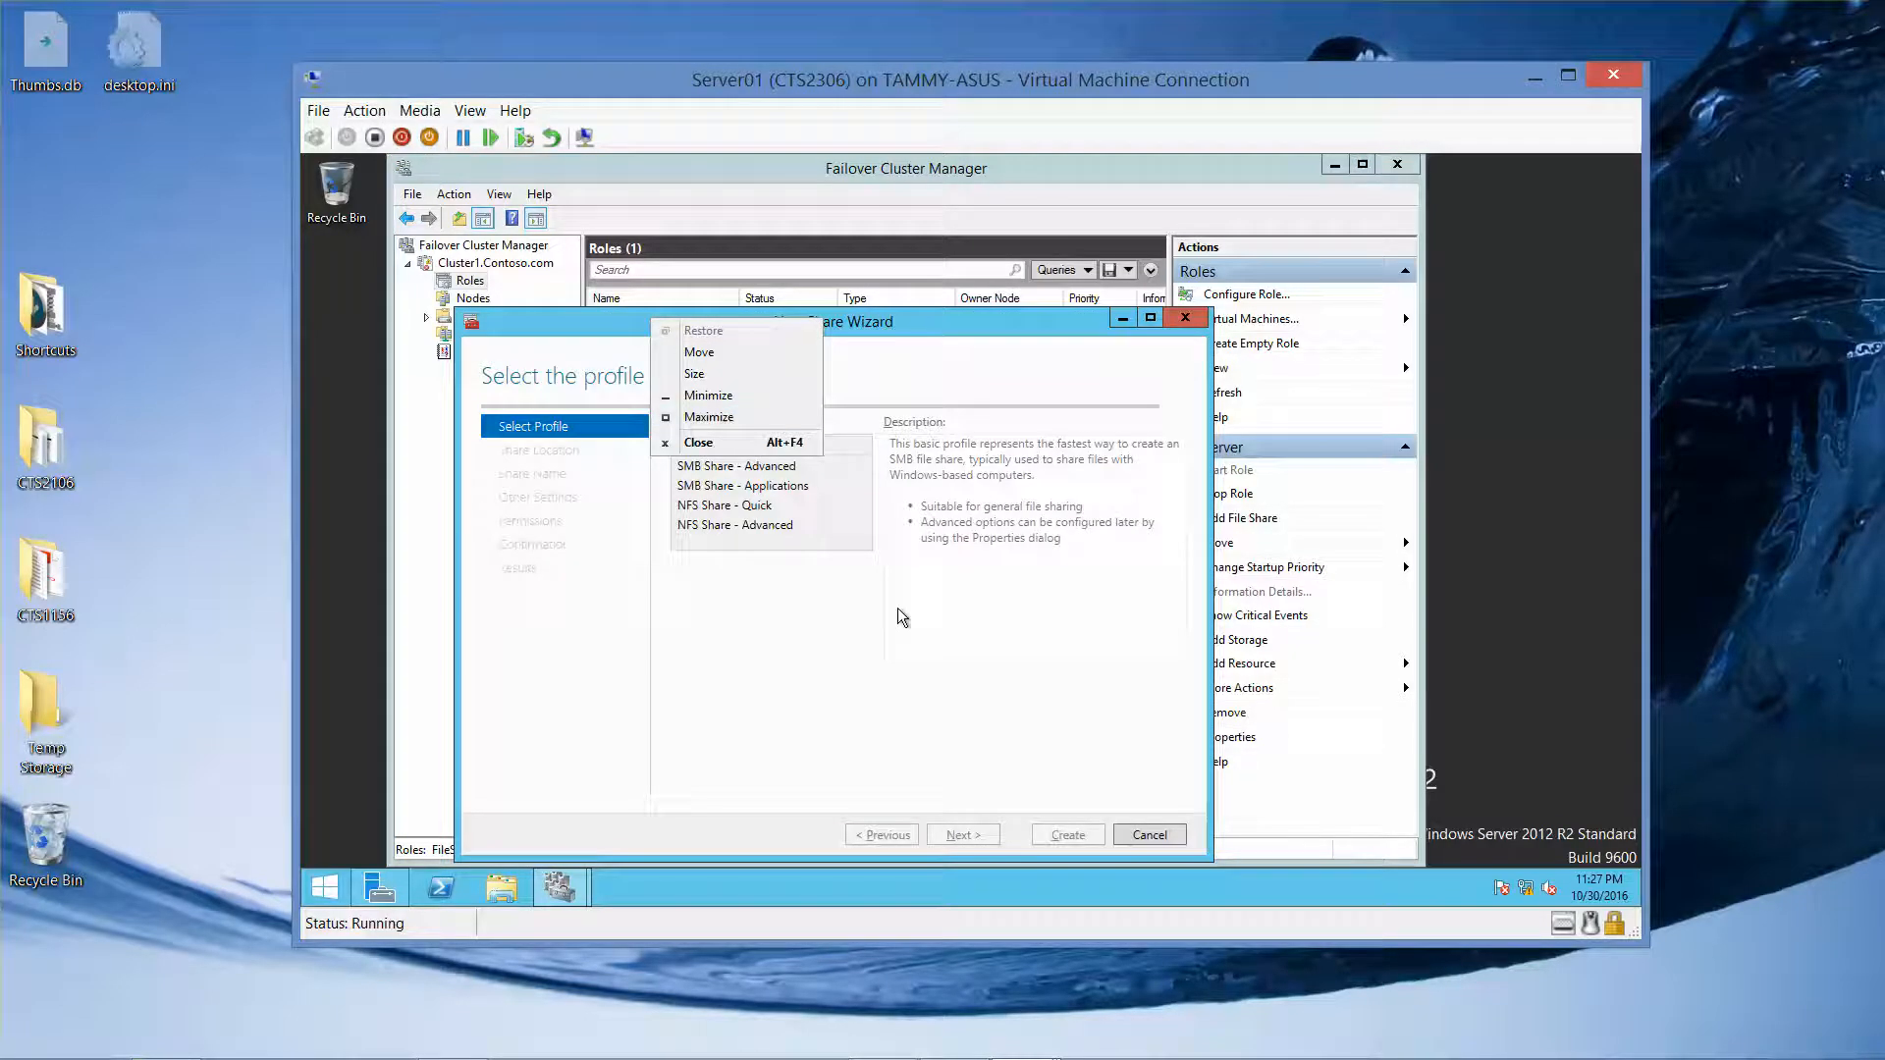
left_click(909, 640)
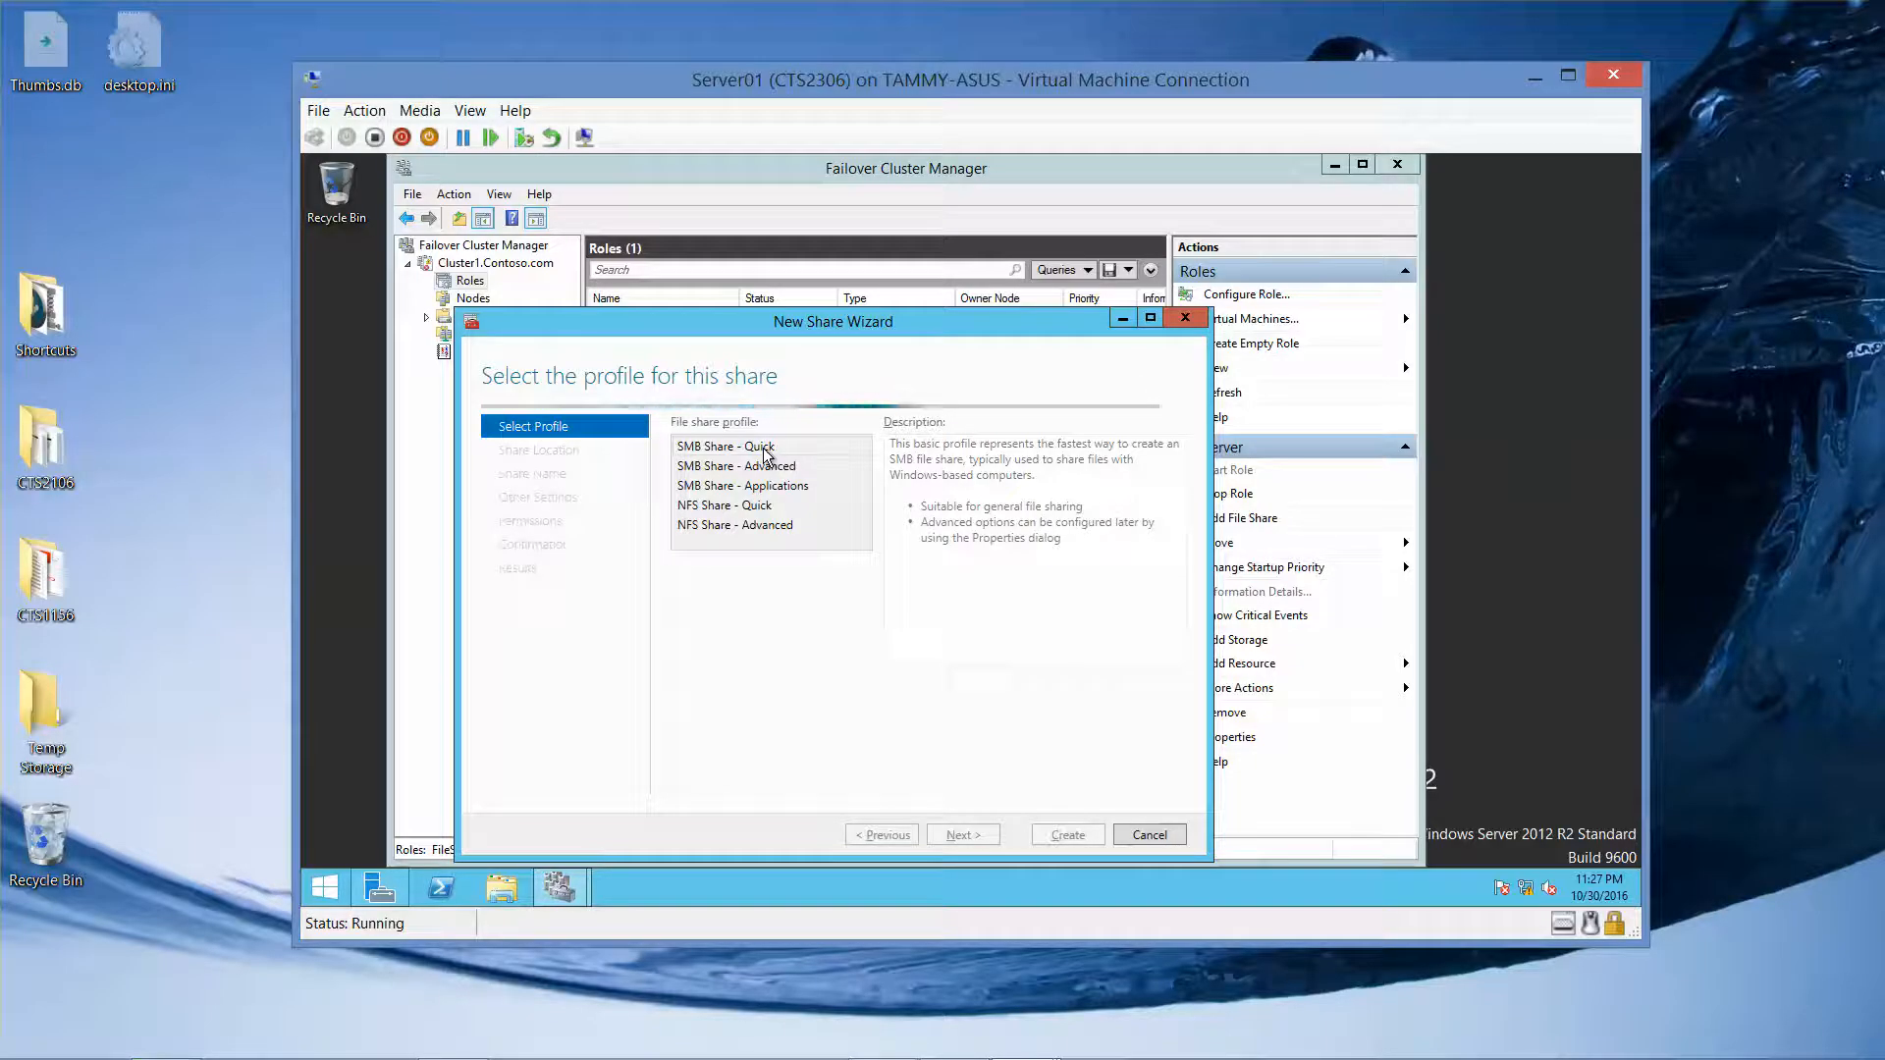
left_click(985, 838)
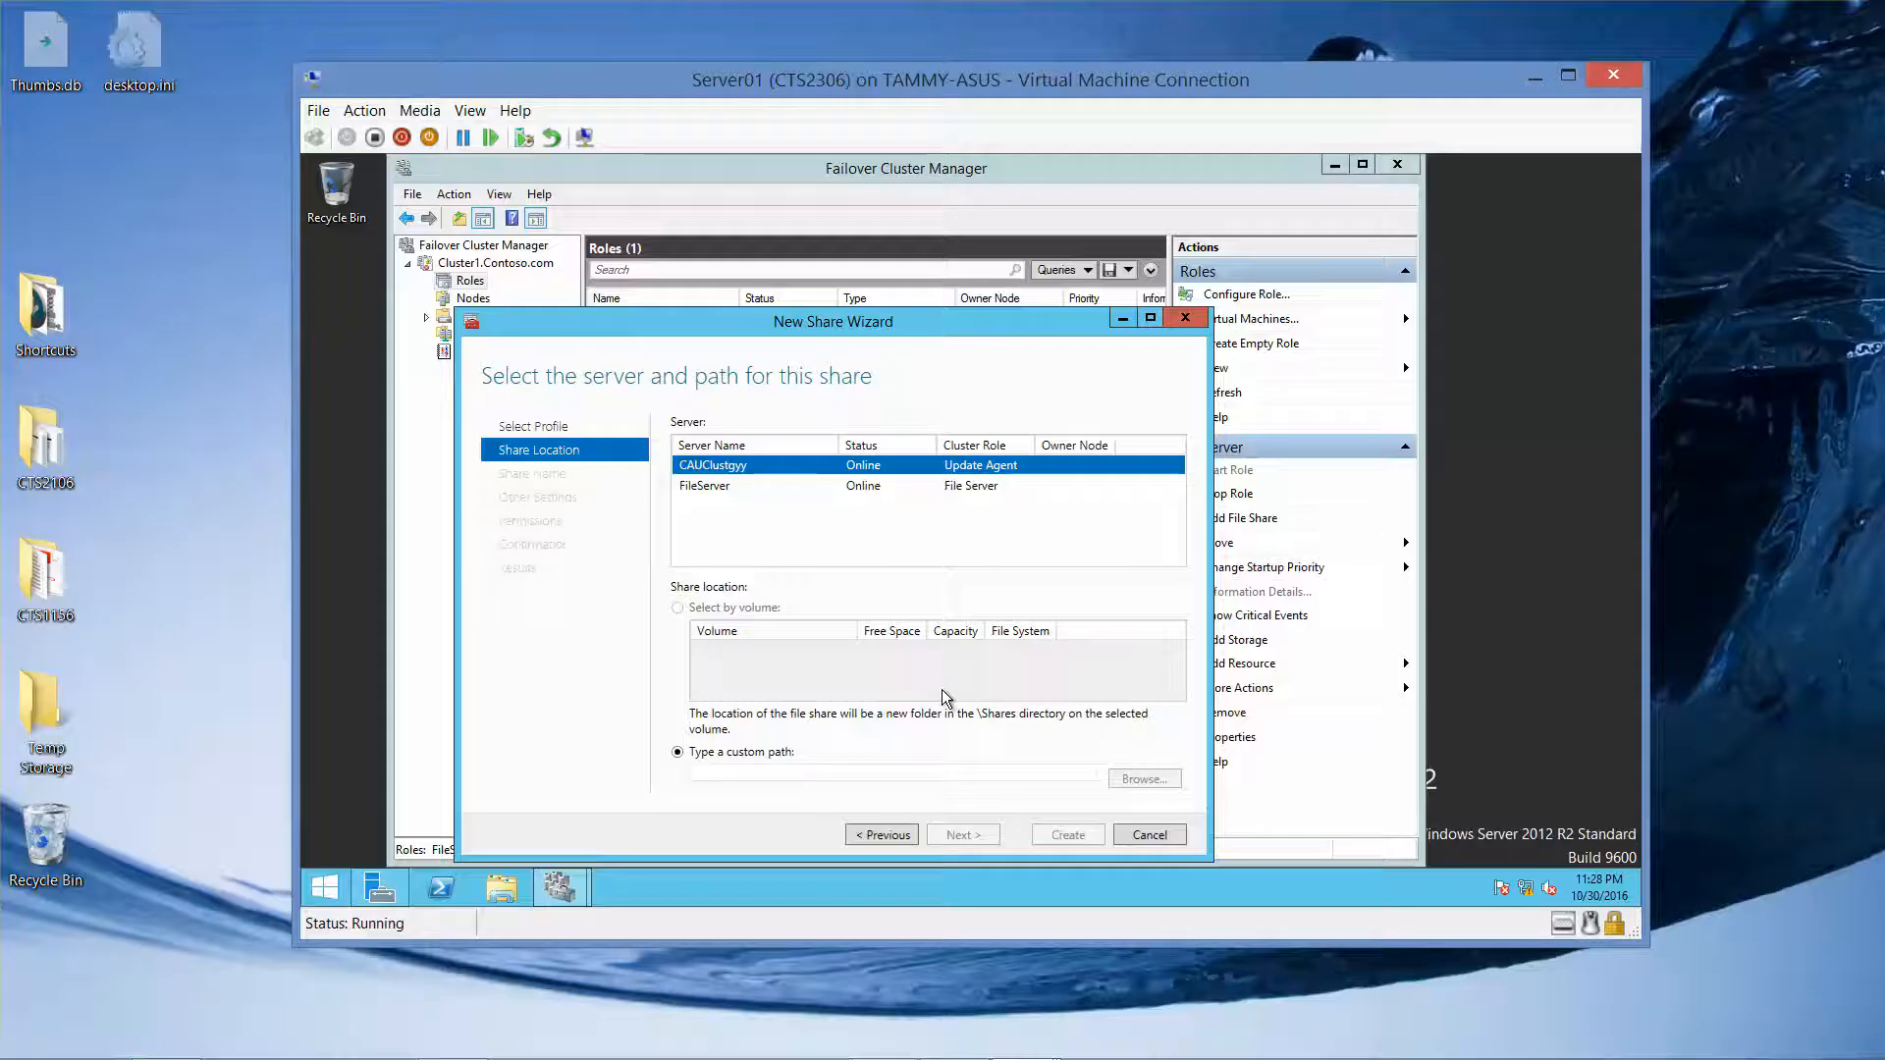
Step: Place the share on FileServer at the custom path e:\data, keep the share name data and agree to create the directory
left_click(716, 487)
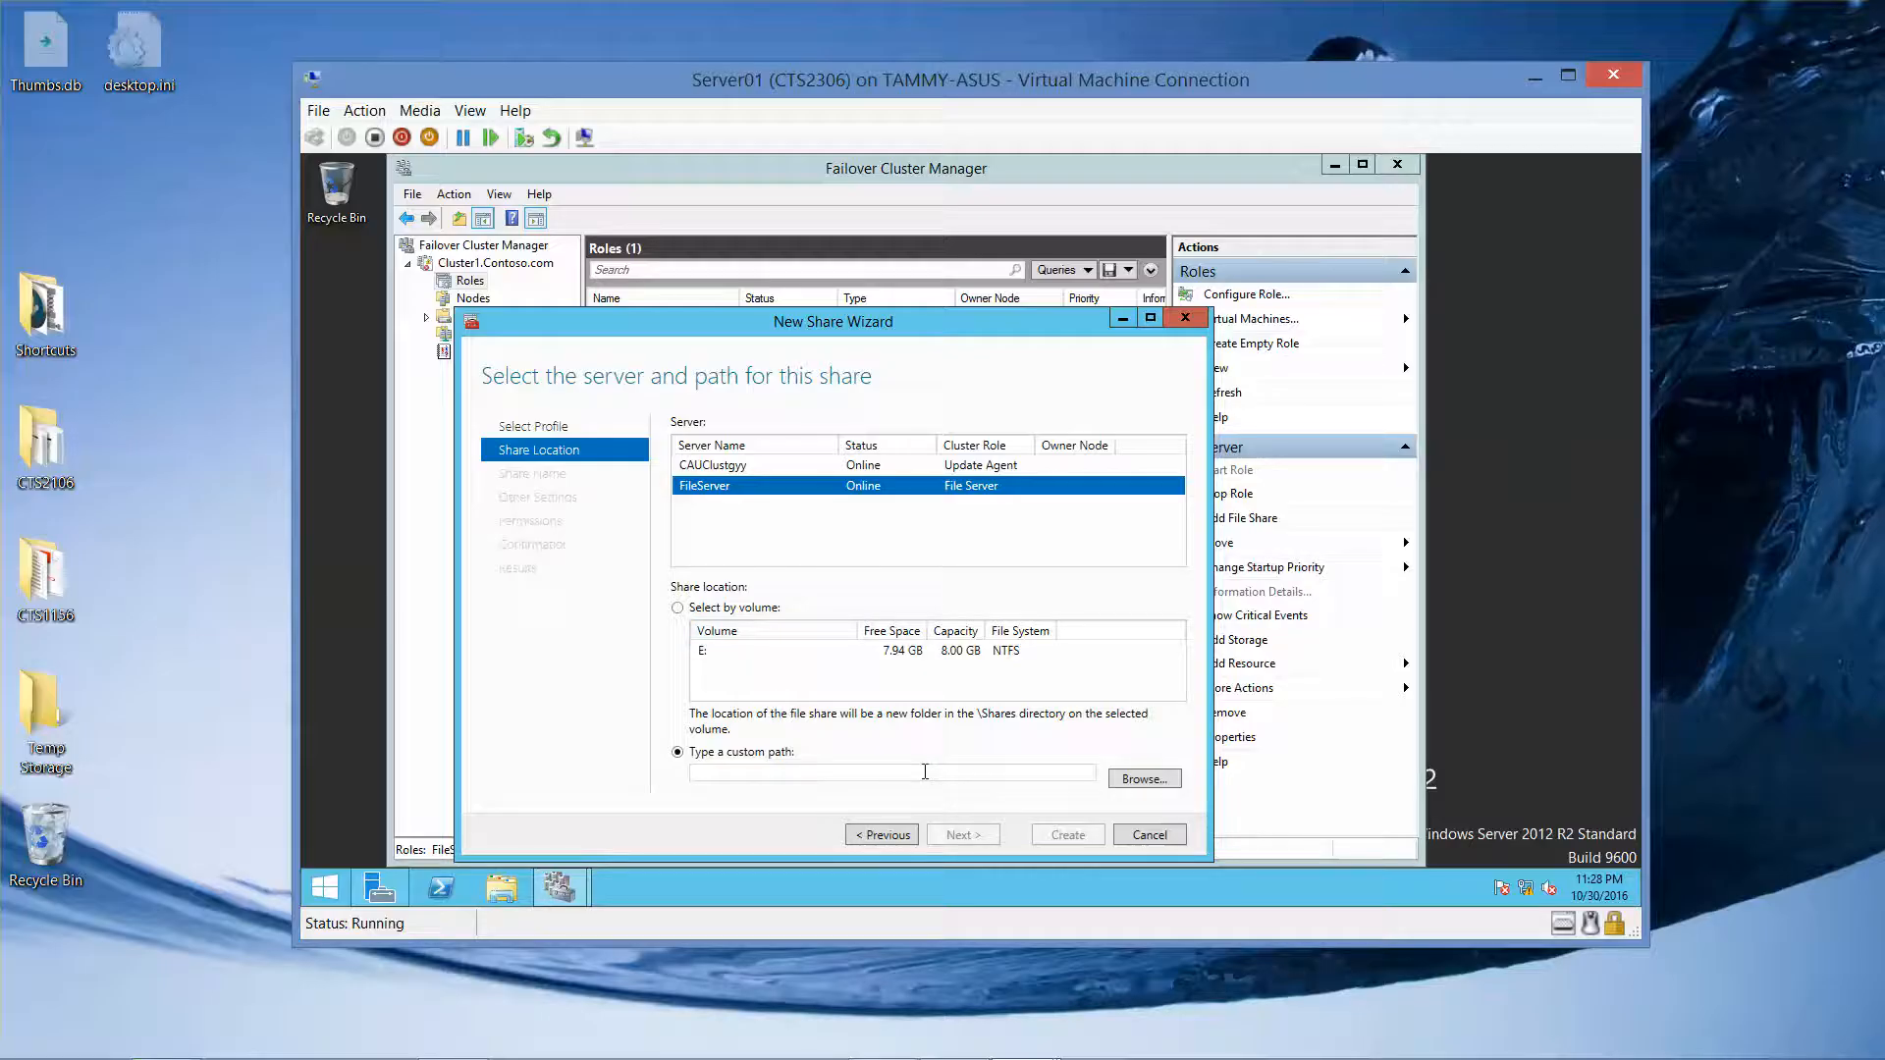
left_click(925, 771)
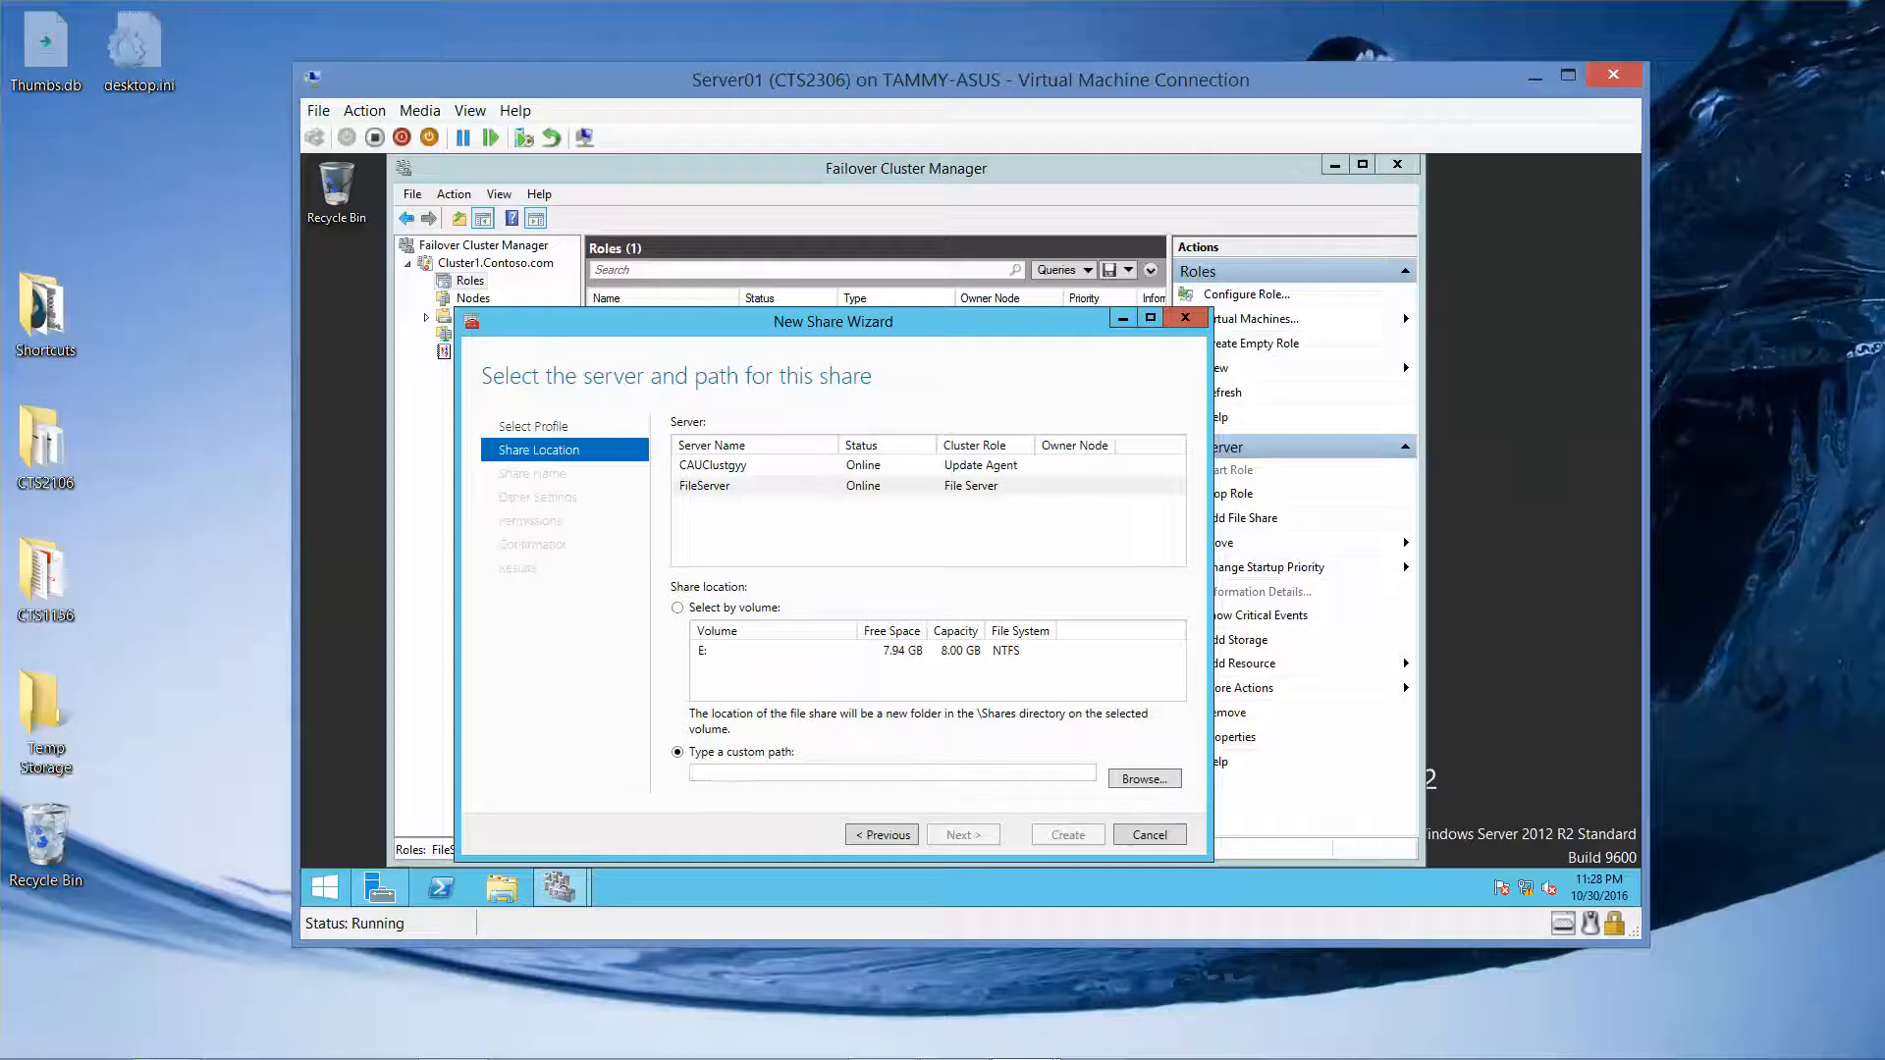
type("e")
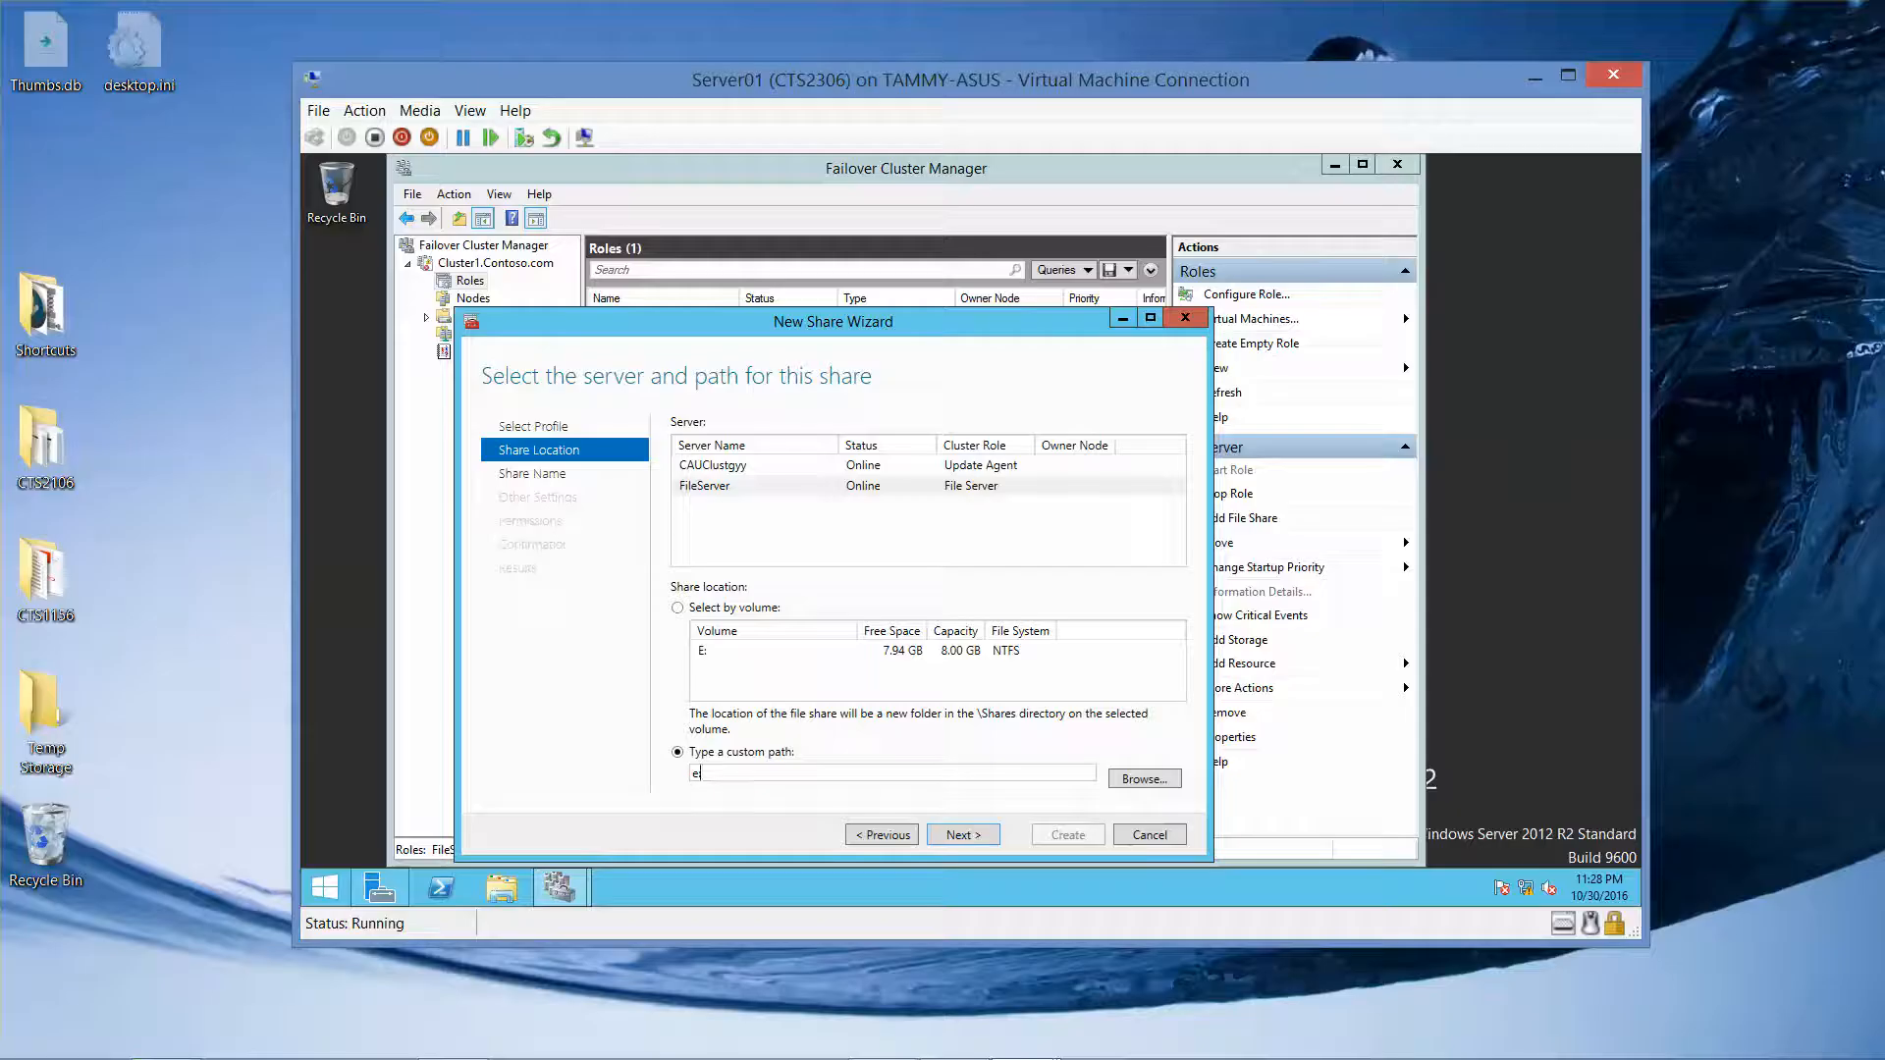
type(":\\data")
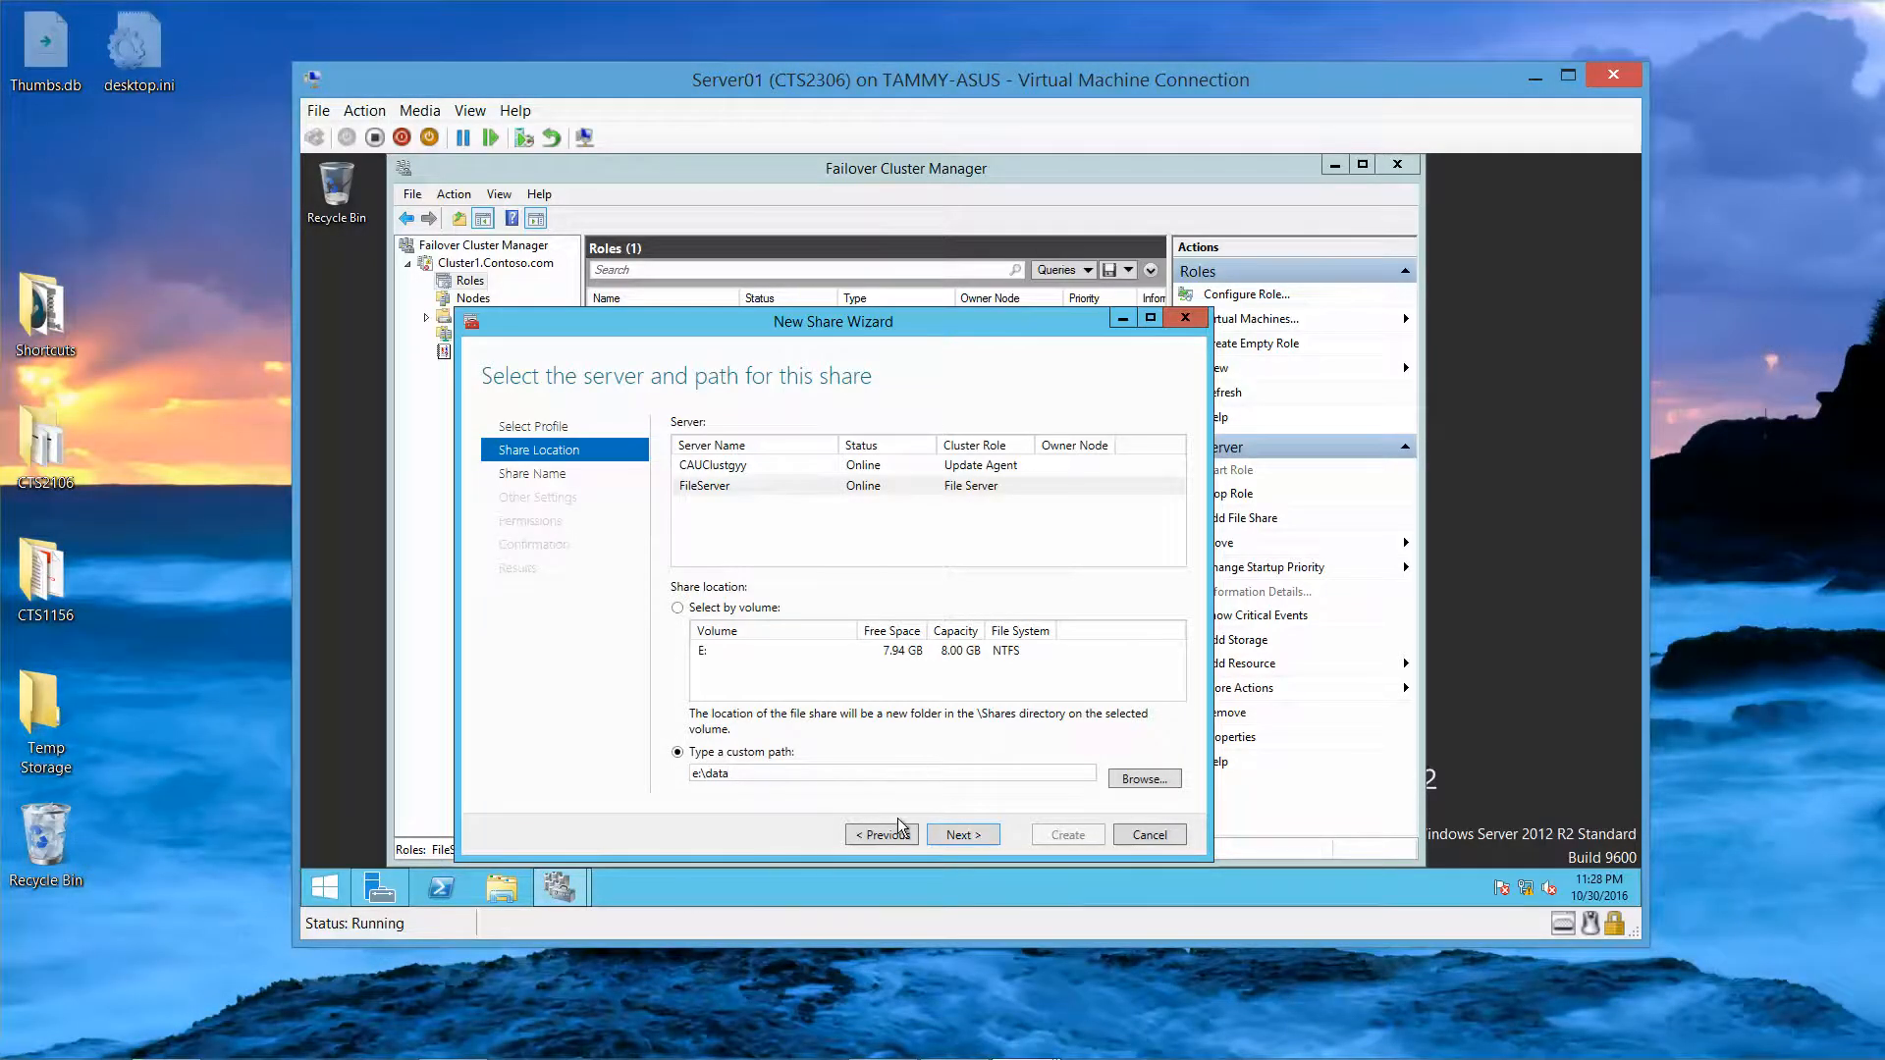
left_click(945, 833)
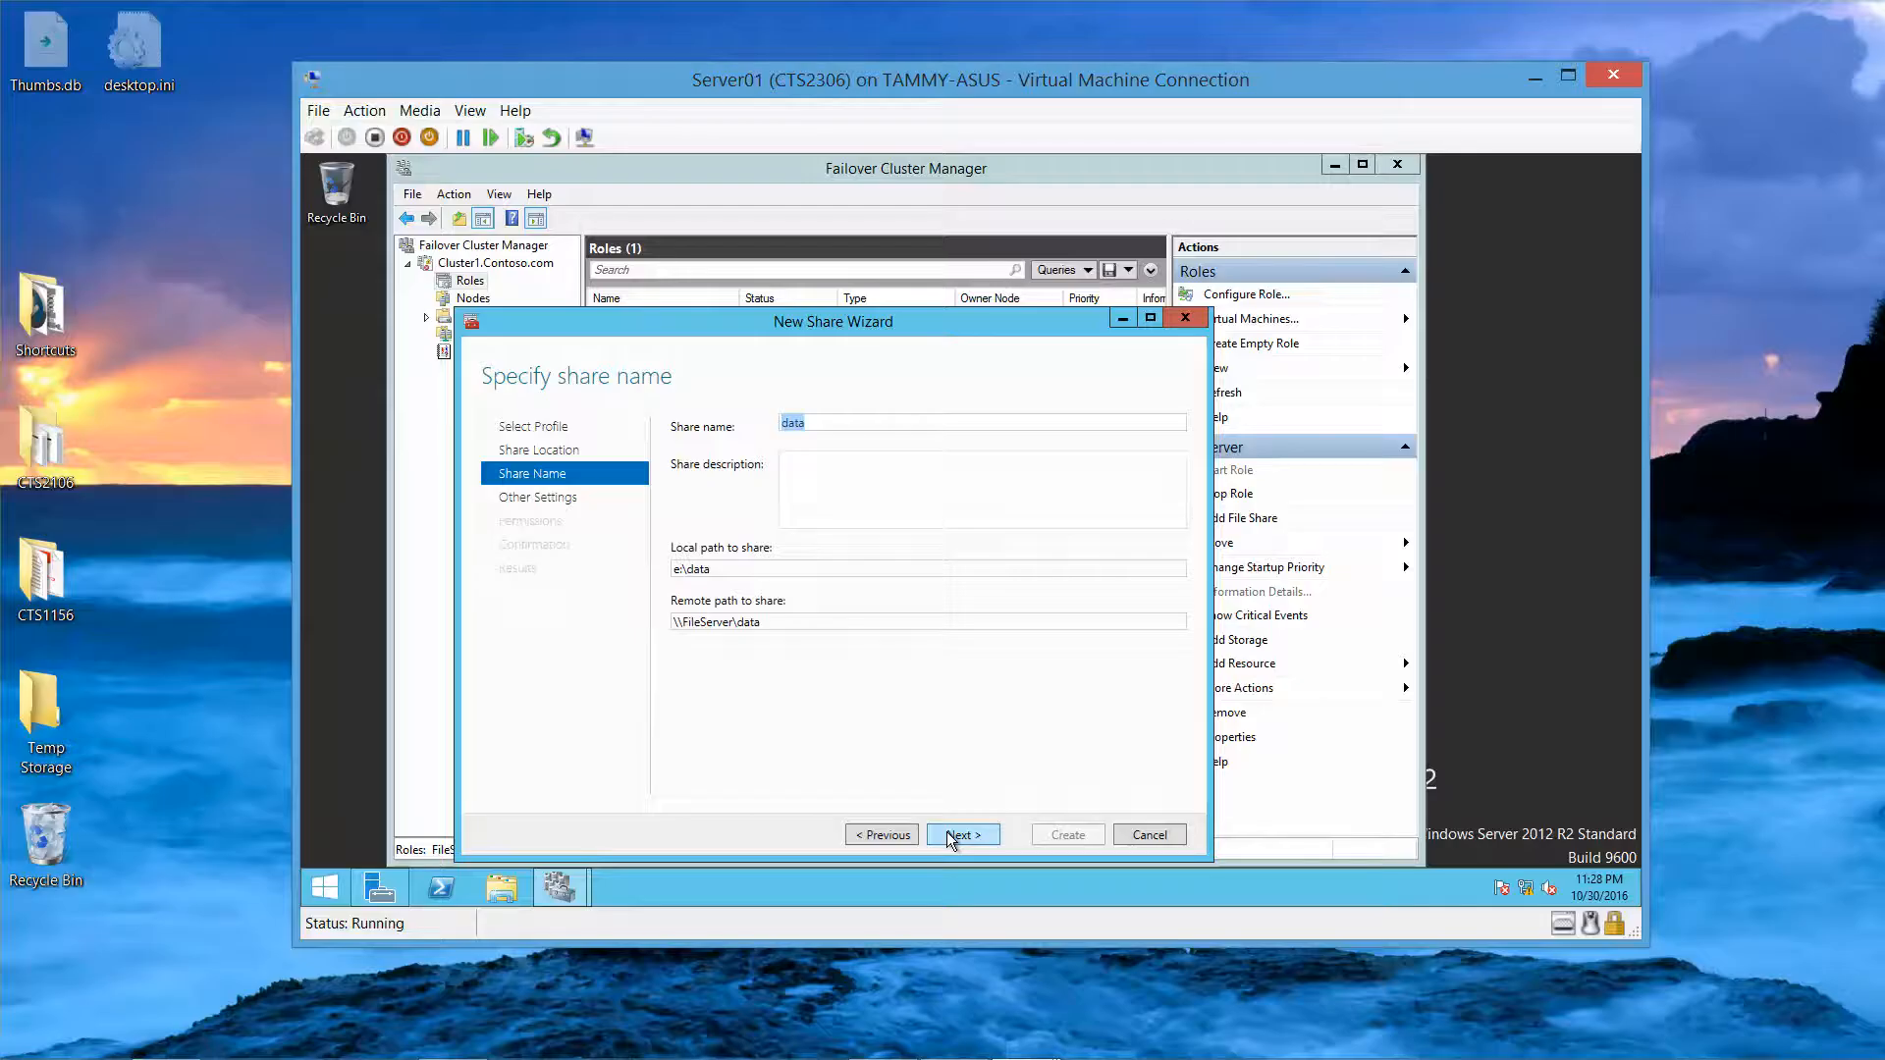
left_click(946, 833)
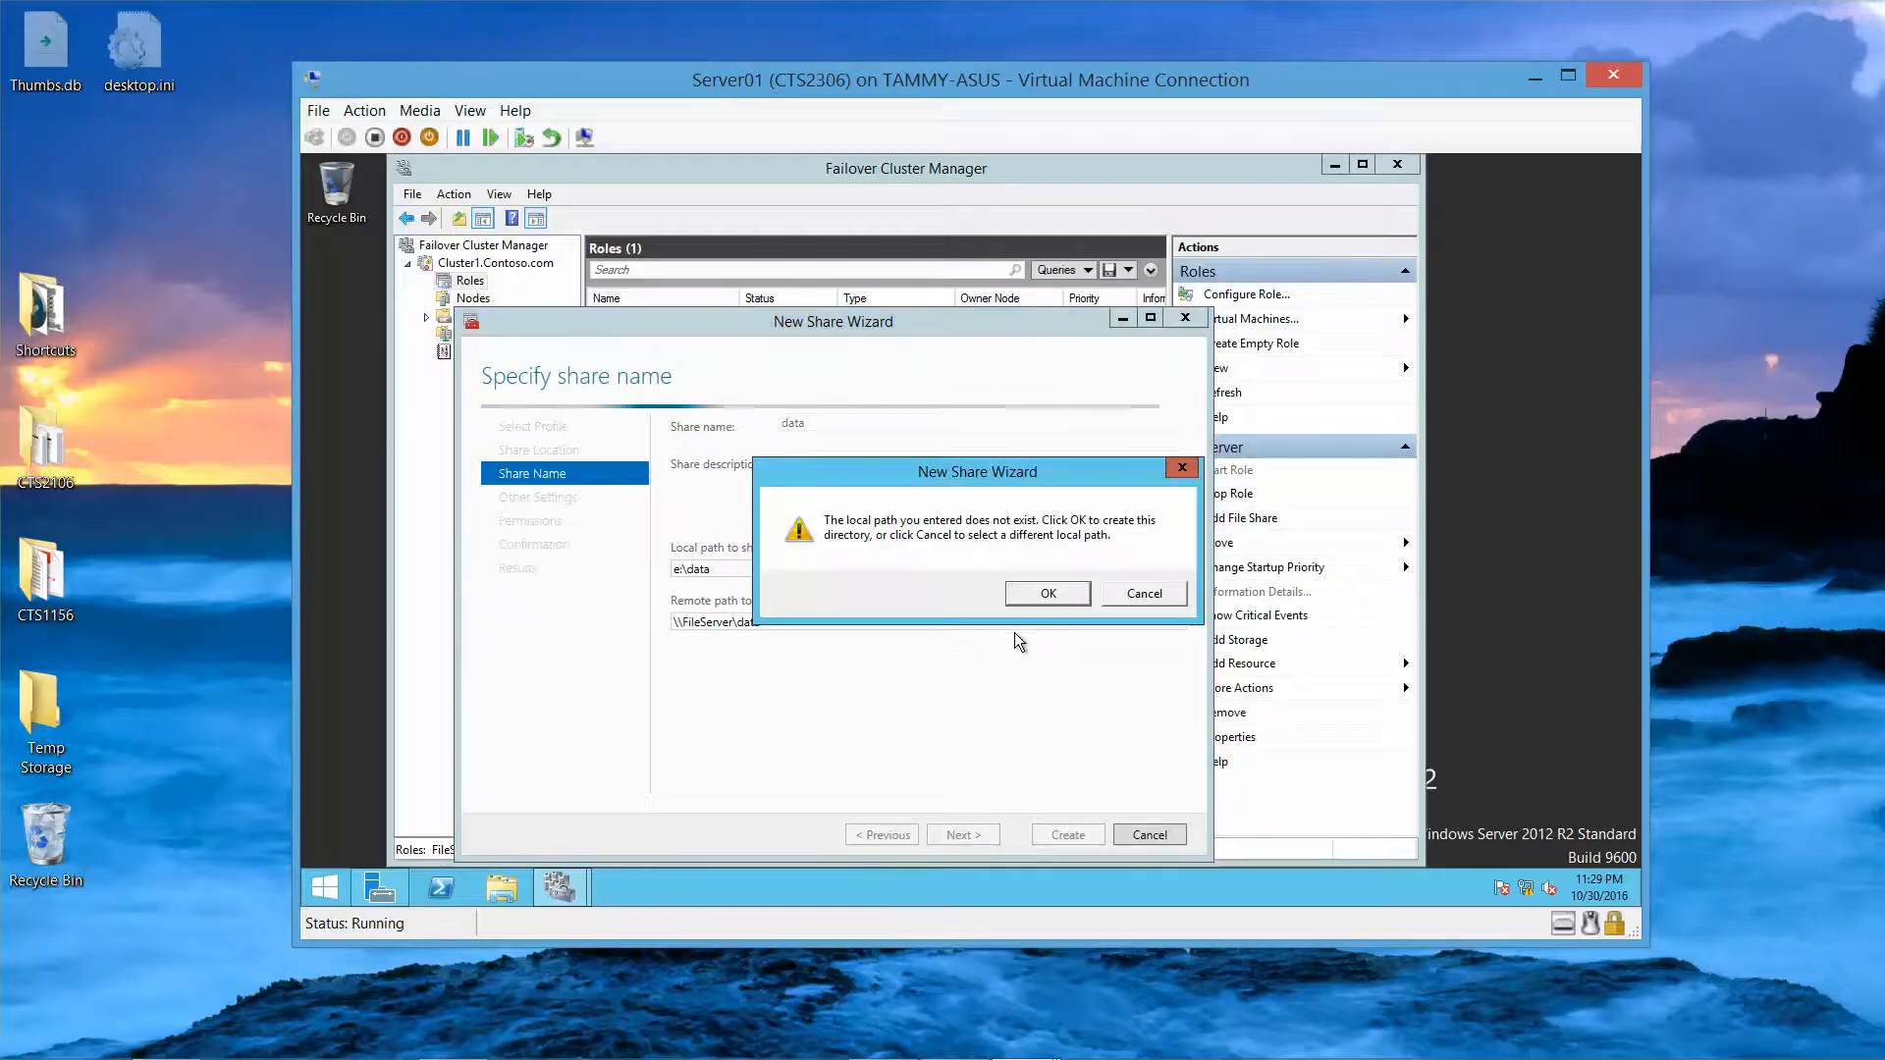
left_click(1033, 589)
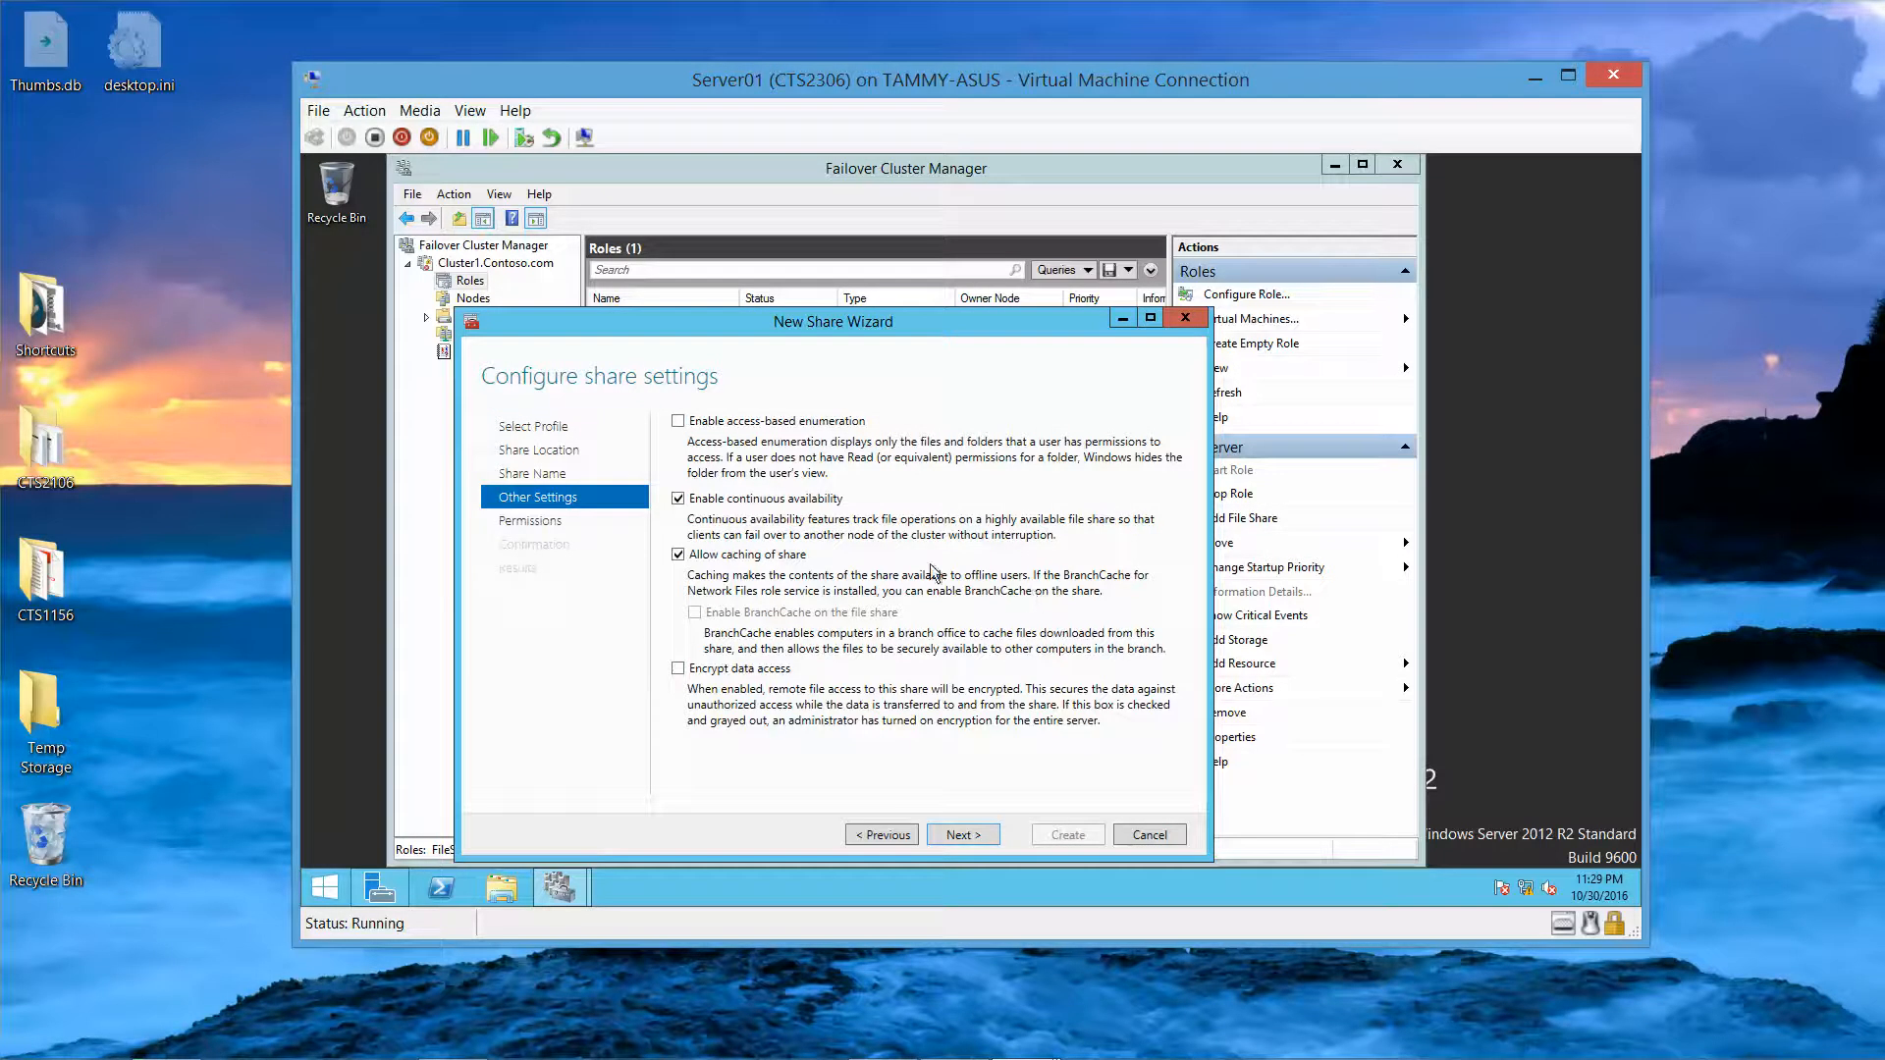
Step: Enable access-based enumeration for the share, keep the default permissions, create the share and close the wizard
left_click(677, 421)
left_click(962, 834)
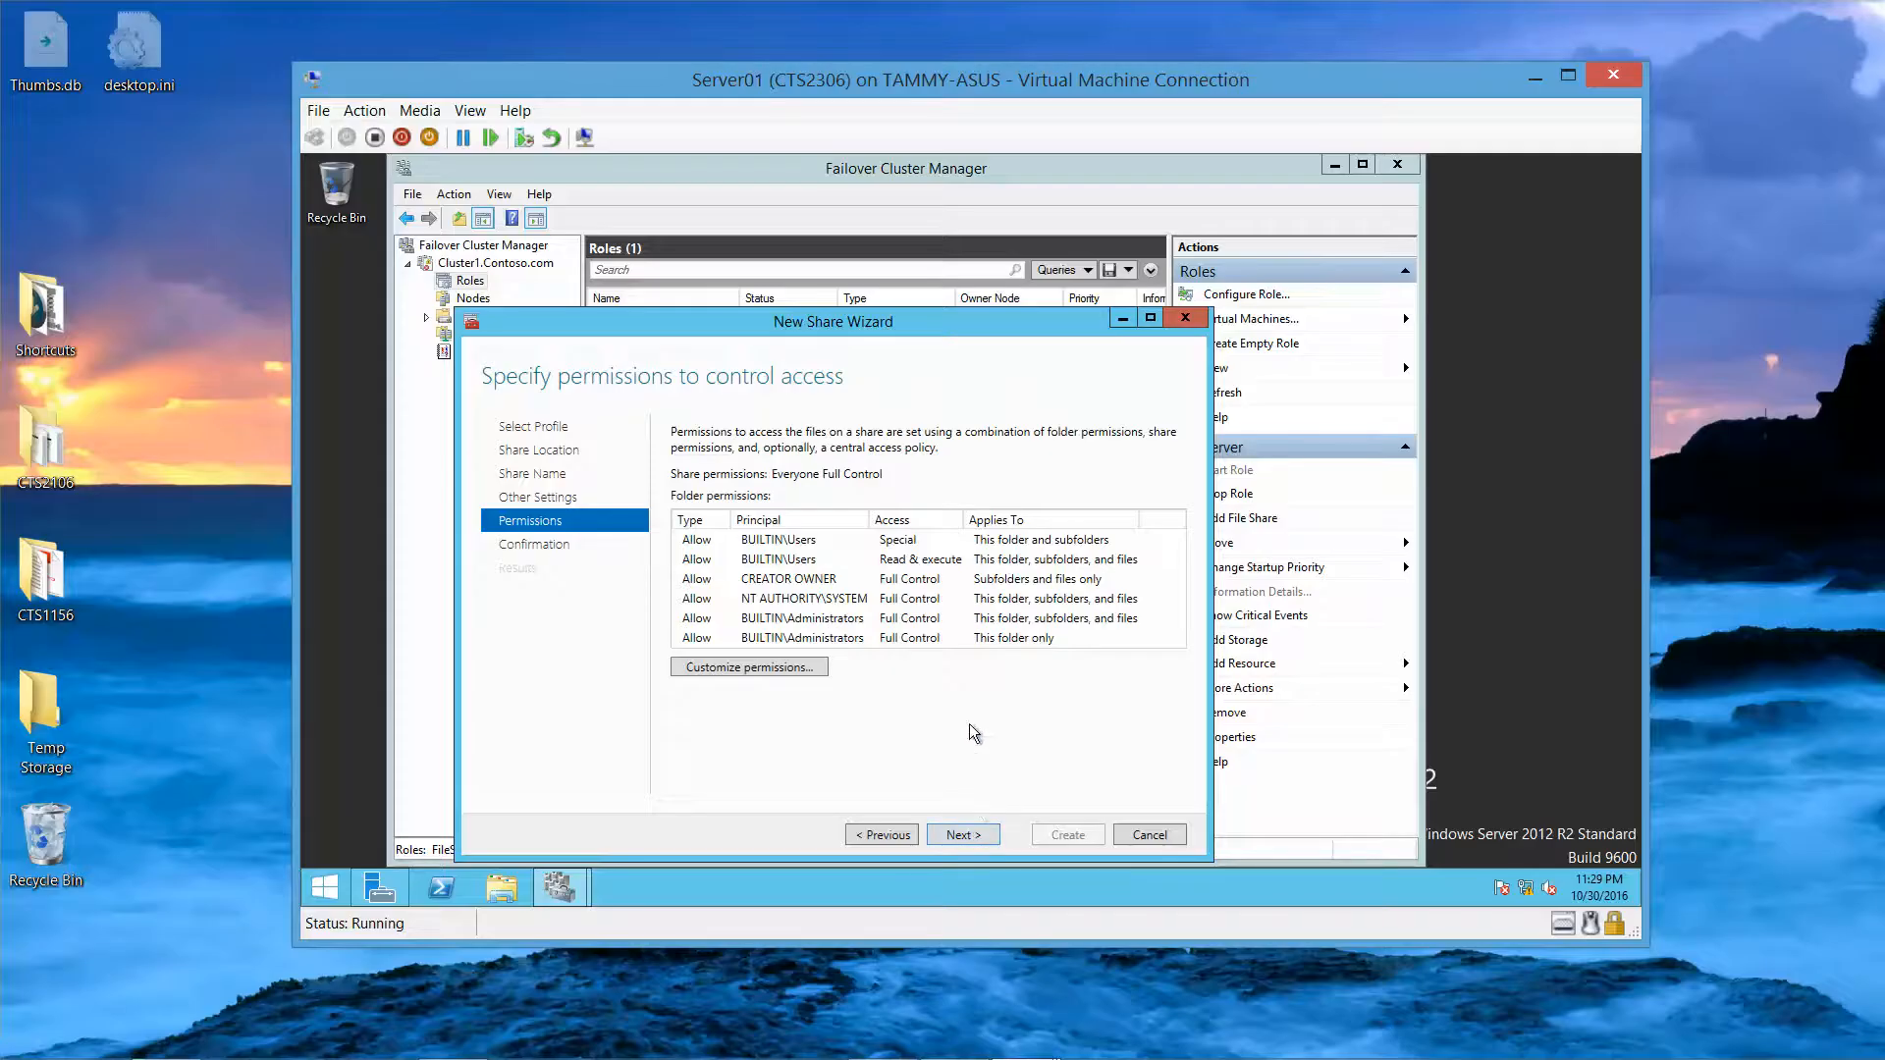
left_click(961, 835)
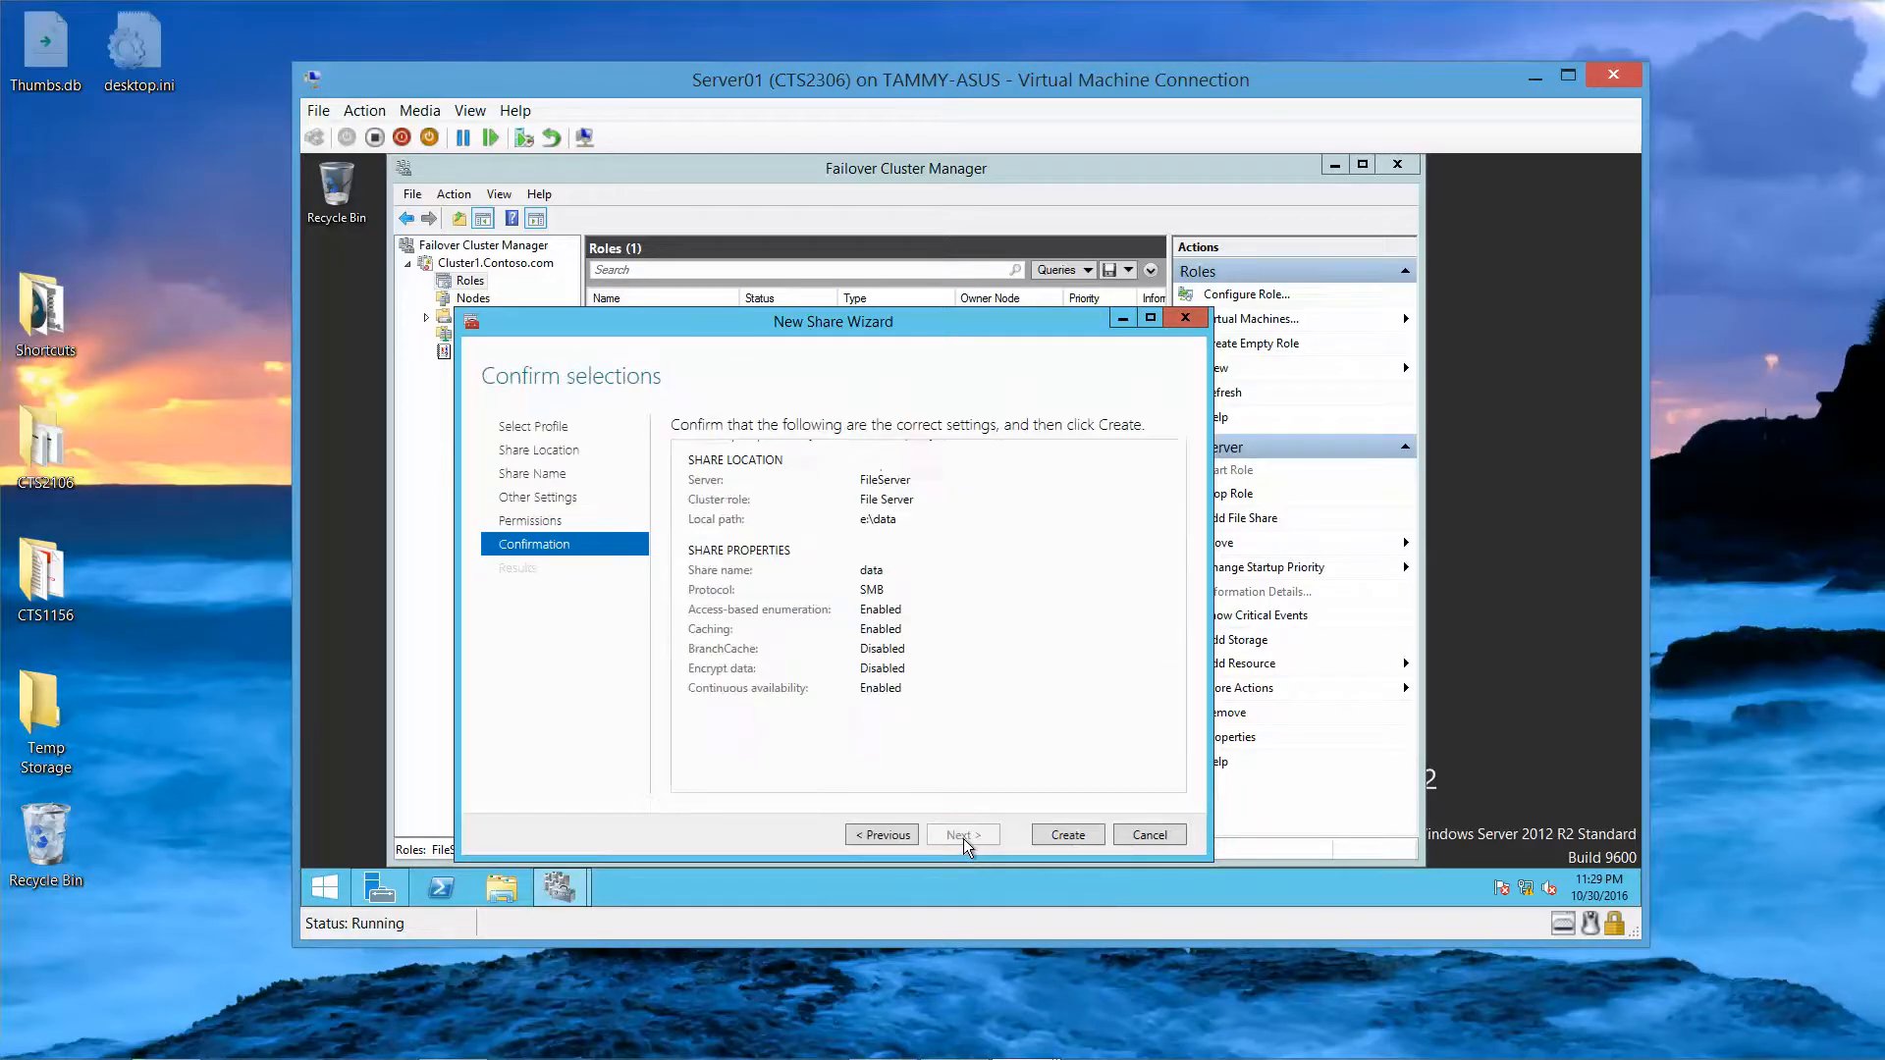
left_click(1068, 834)
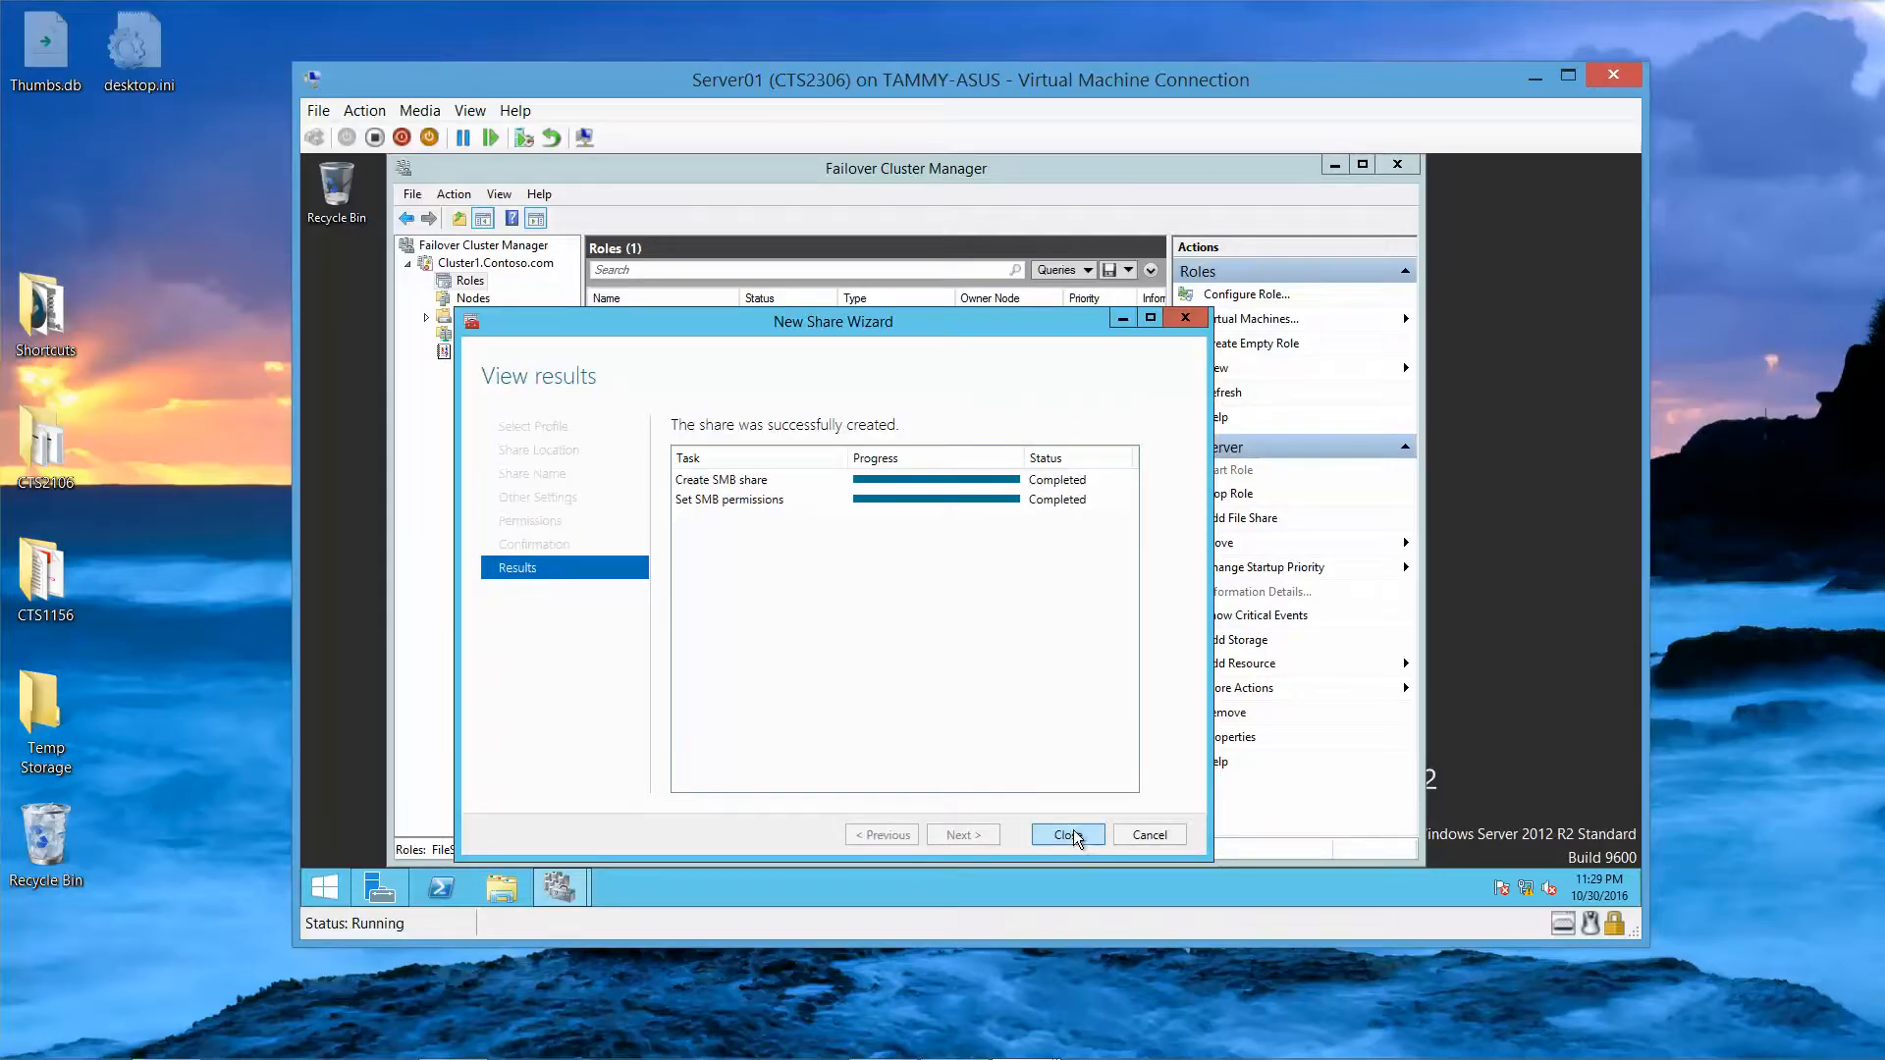
left_click(1074, 831)
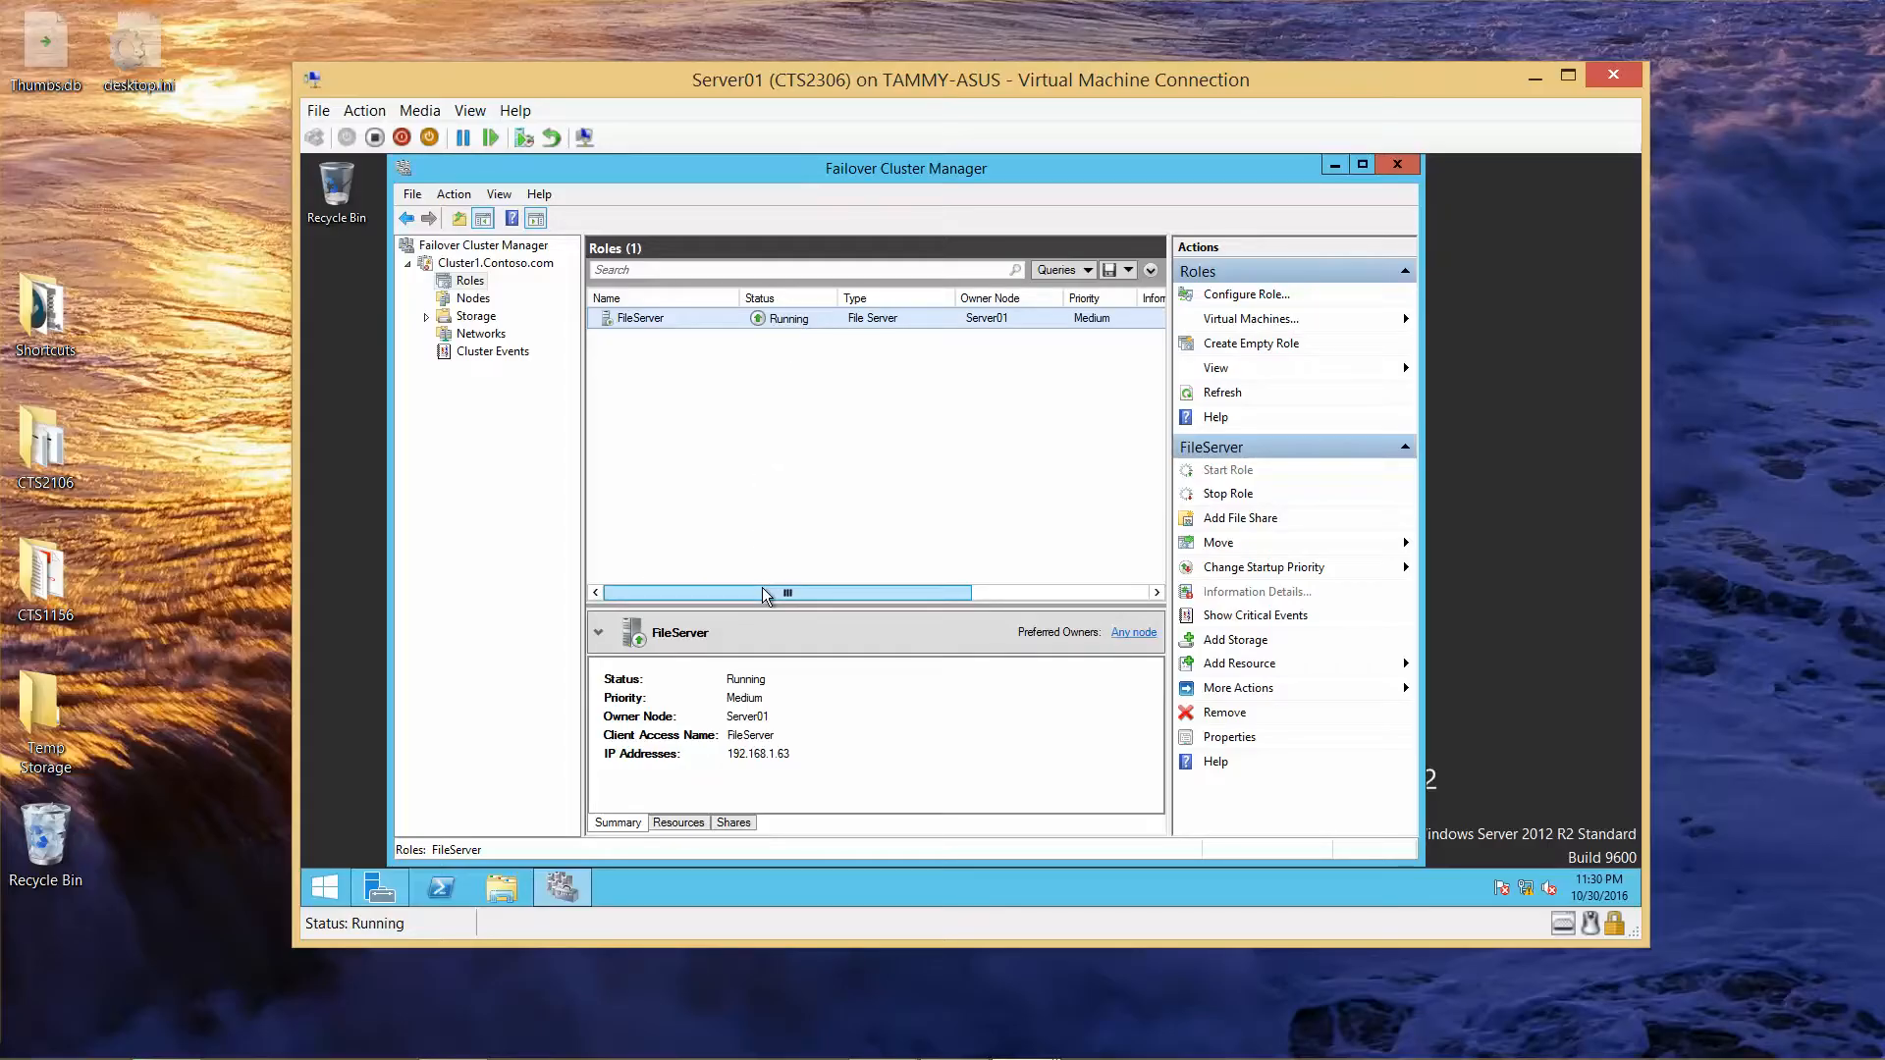
Step: Review the FileServer role's resources and its list of shares
left_click(666, 823)
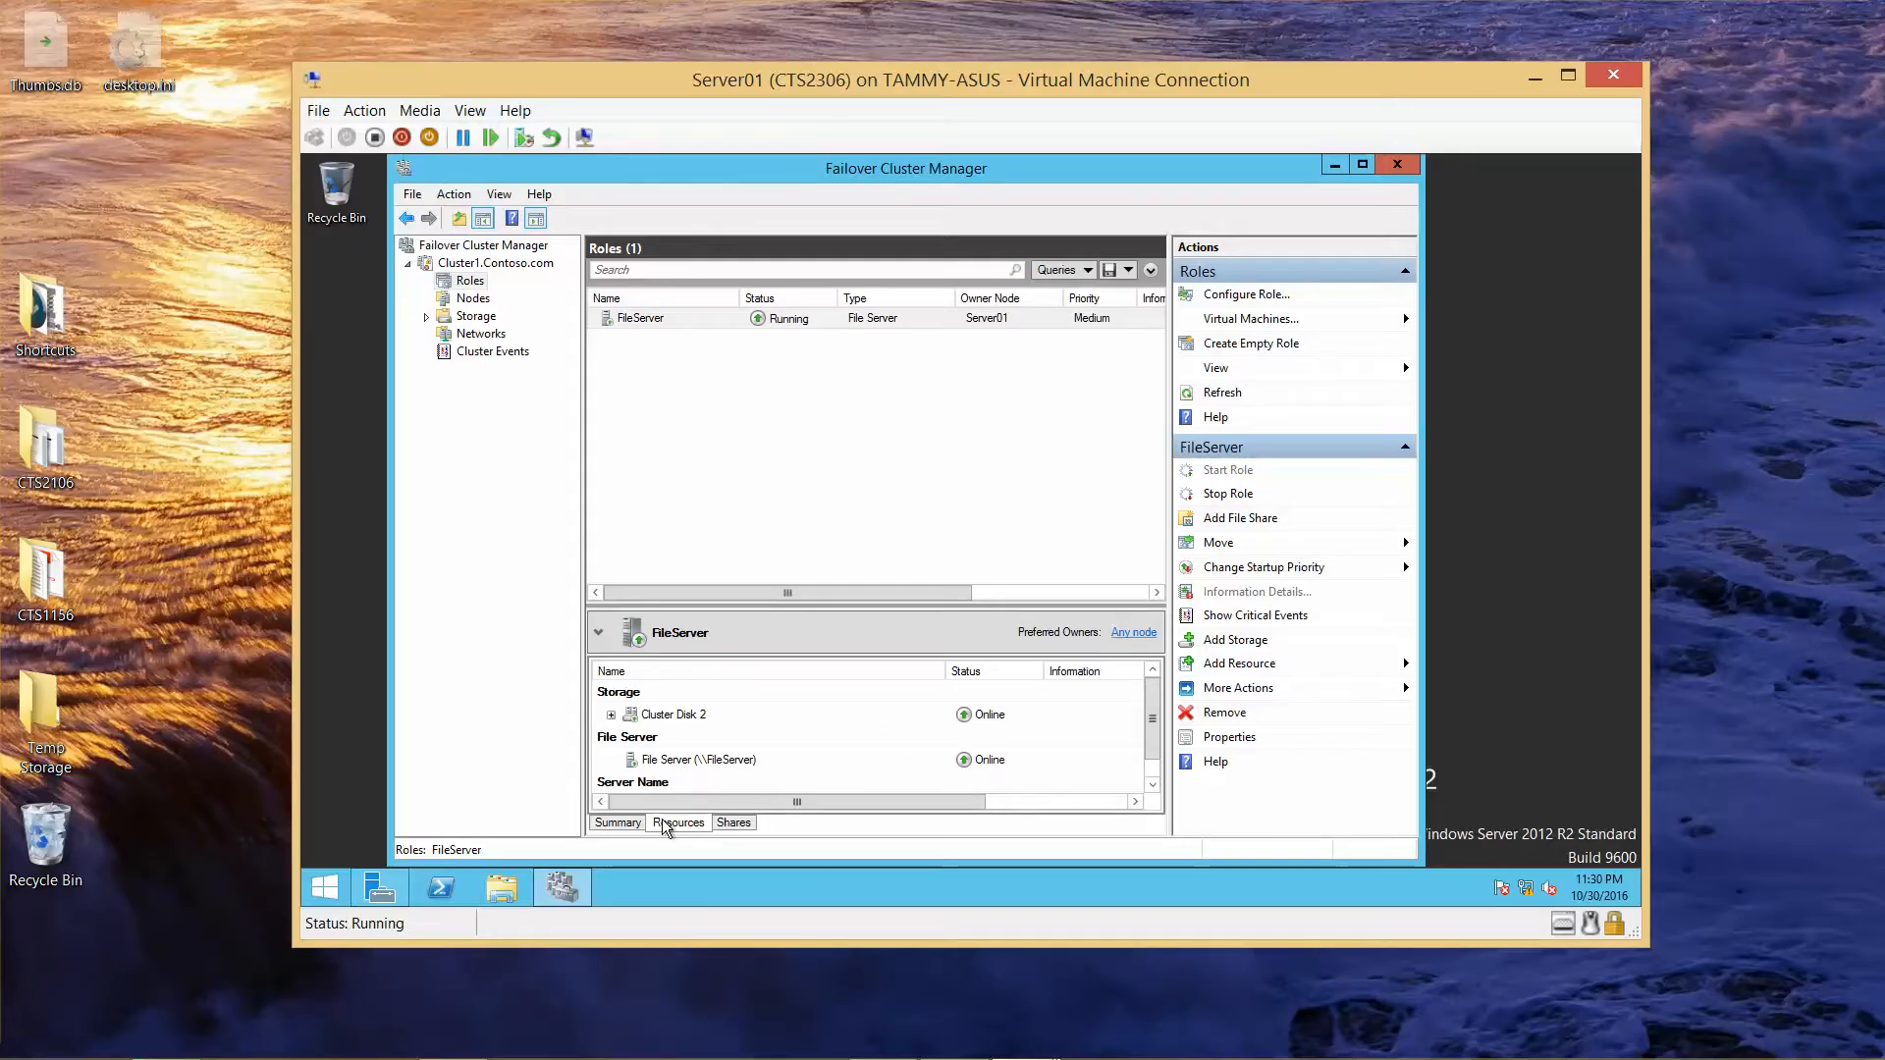
left_click(730, 822)
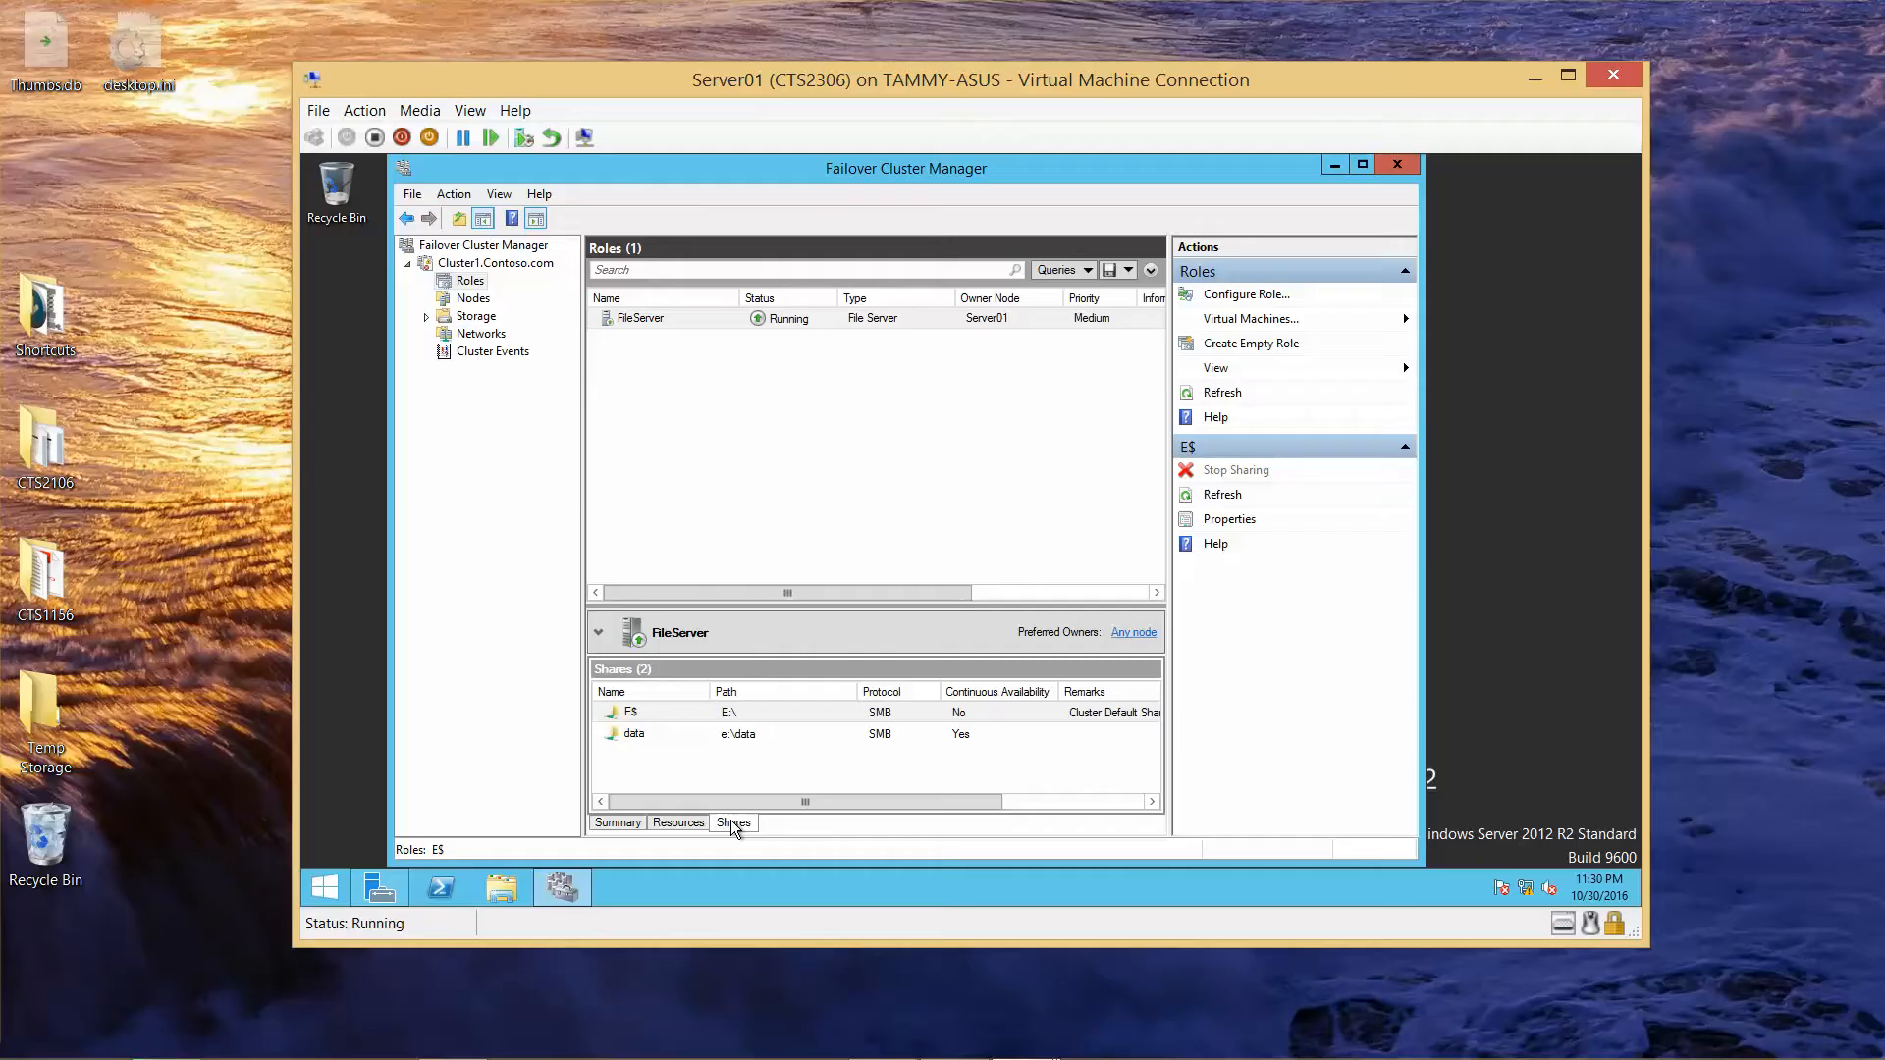